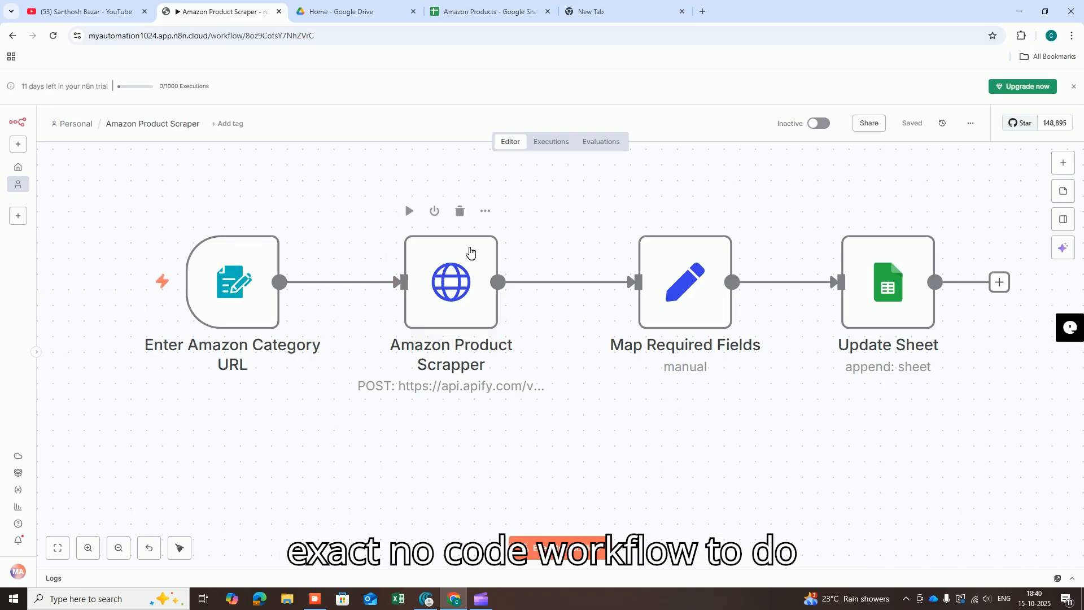
scroll(497, 255, down, 1)
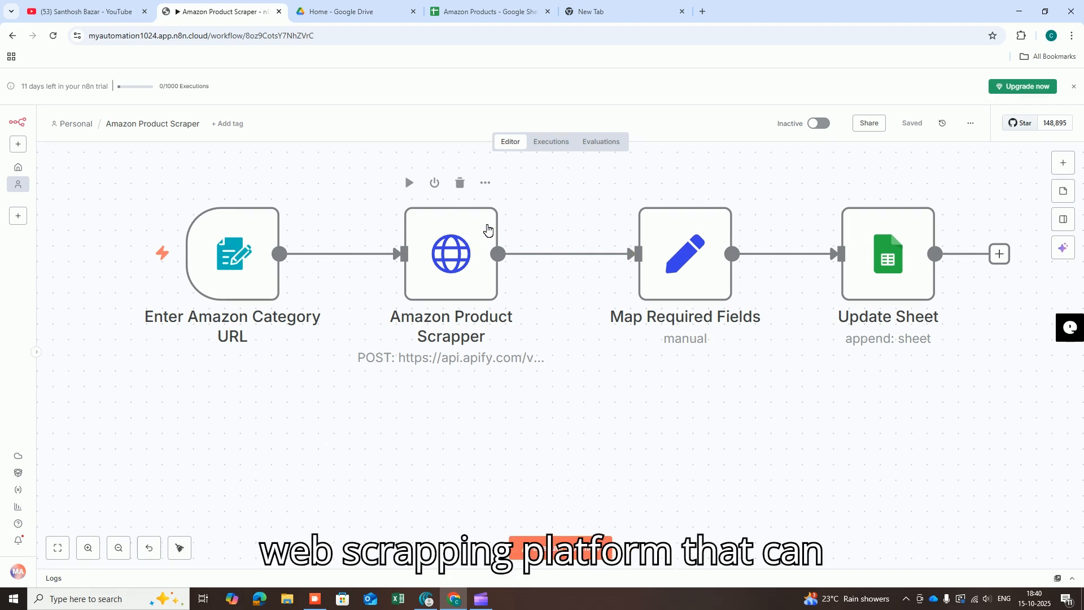
mouse_move(540, 231)
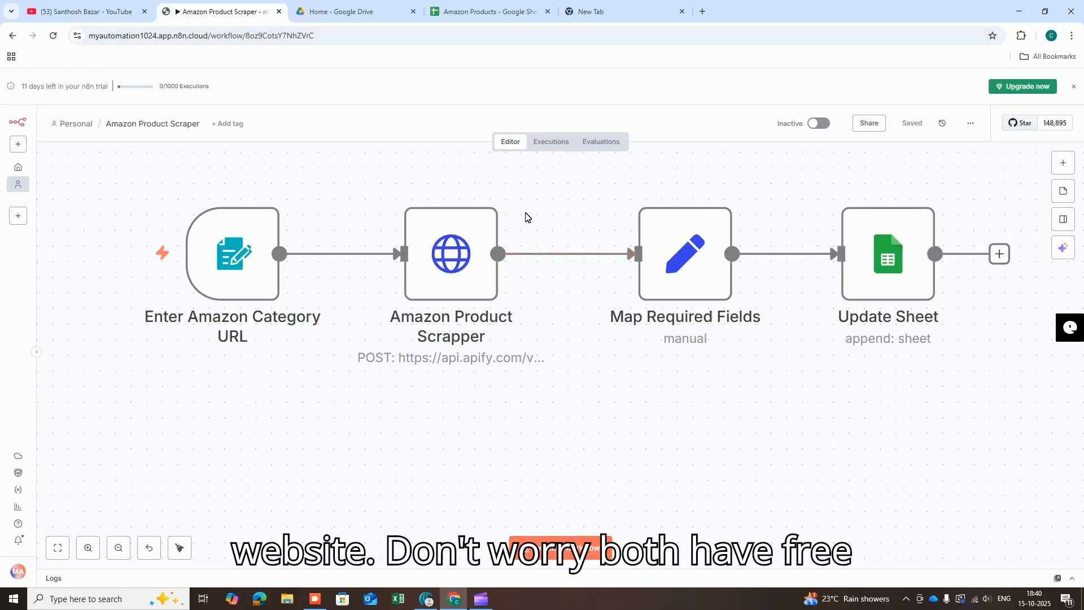
drag(164, 86, 215, 91)
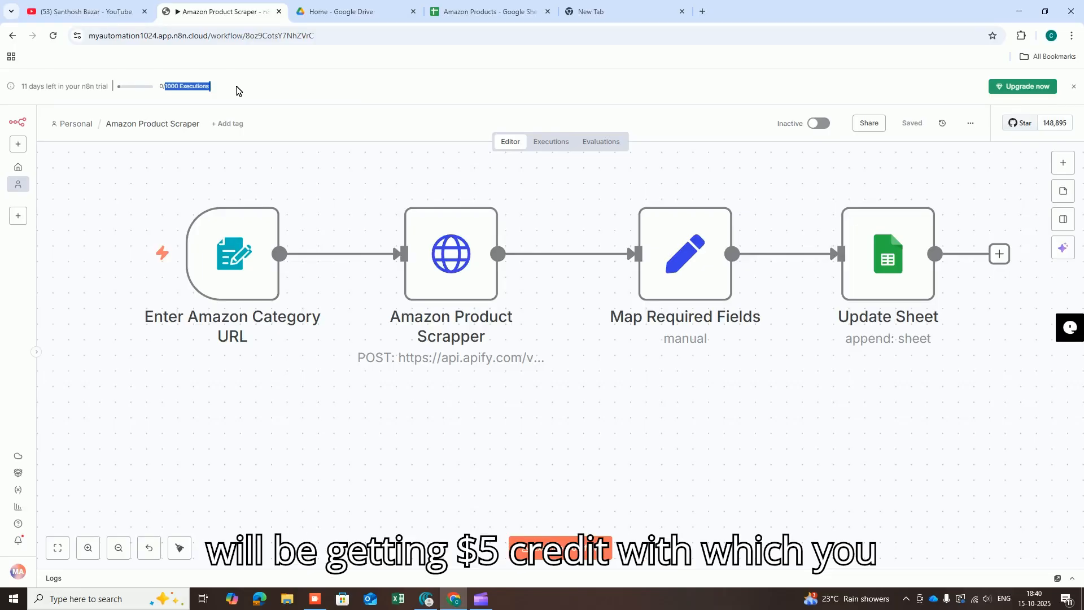
click(236, 91)
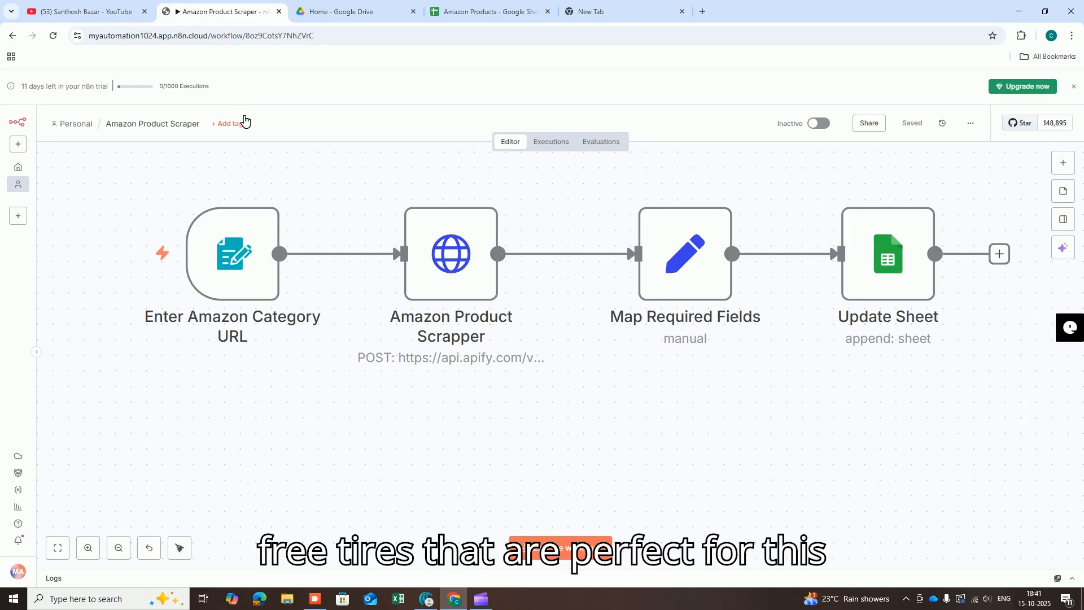
mouse_move(273, 232)
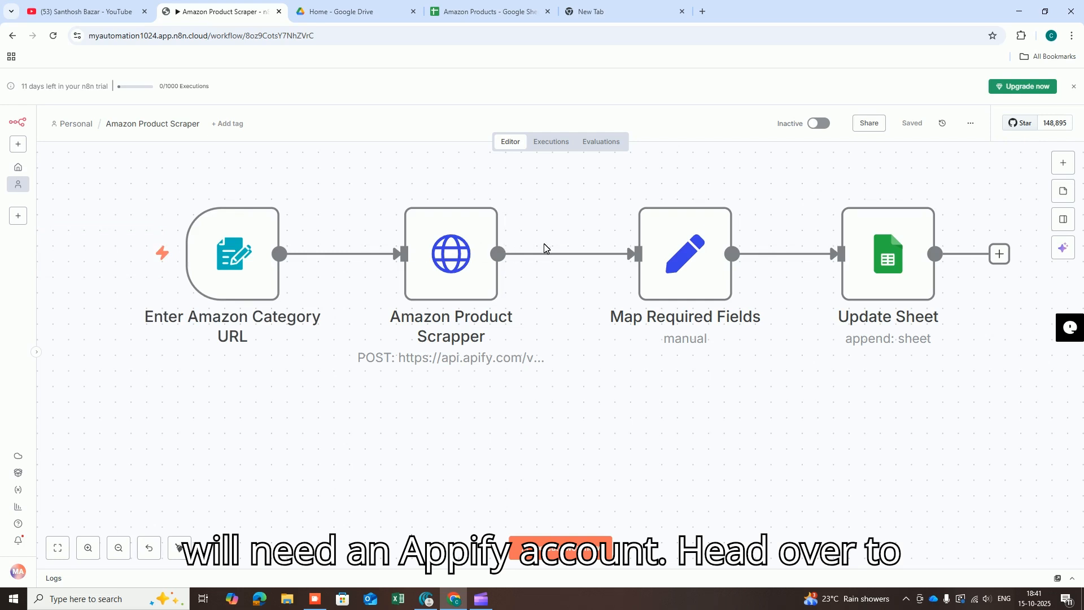
Search the web for "apify" in a new browser tab and open the Apify website.
click(702, 11)
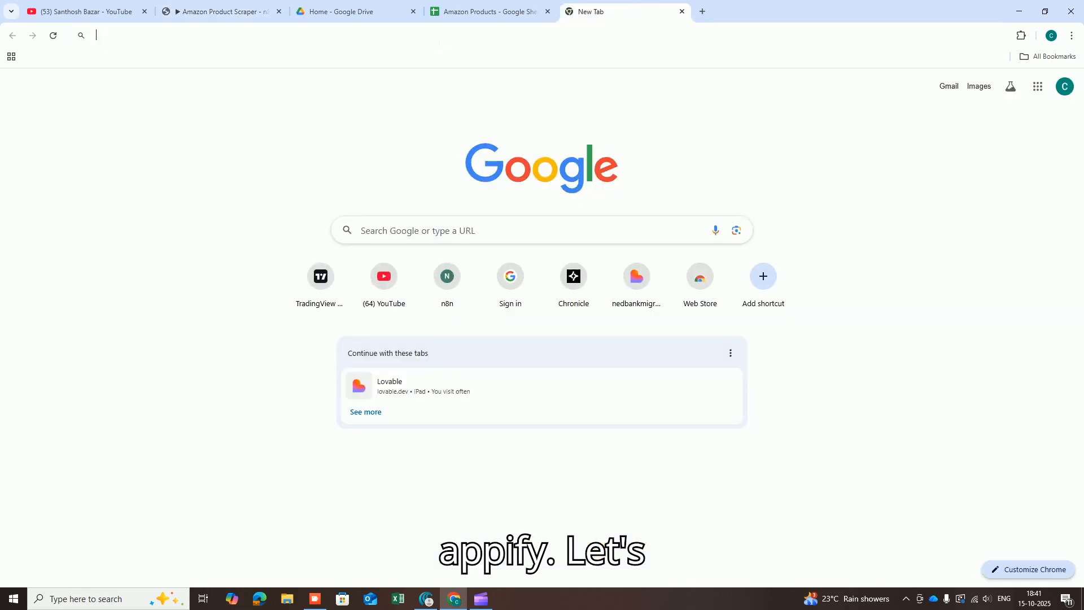
text(apify)
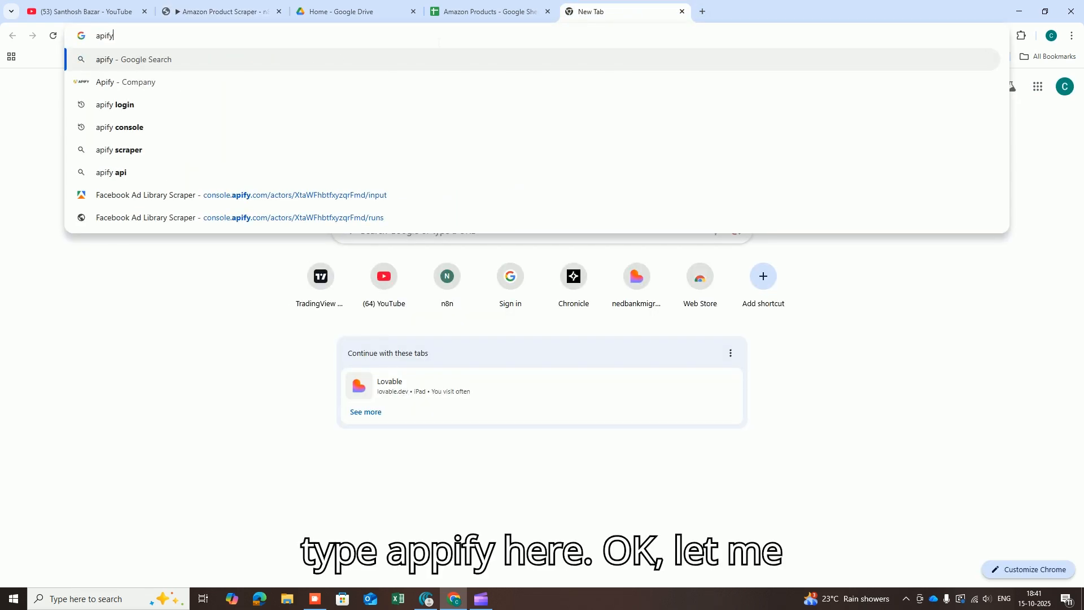
key(Return)
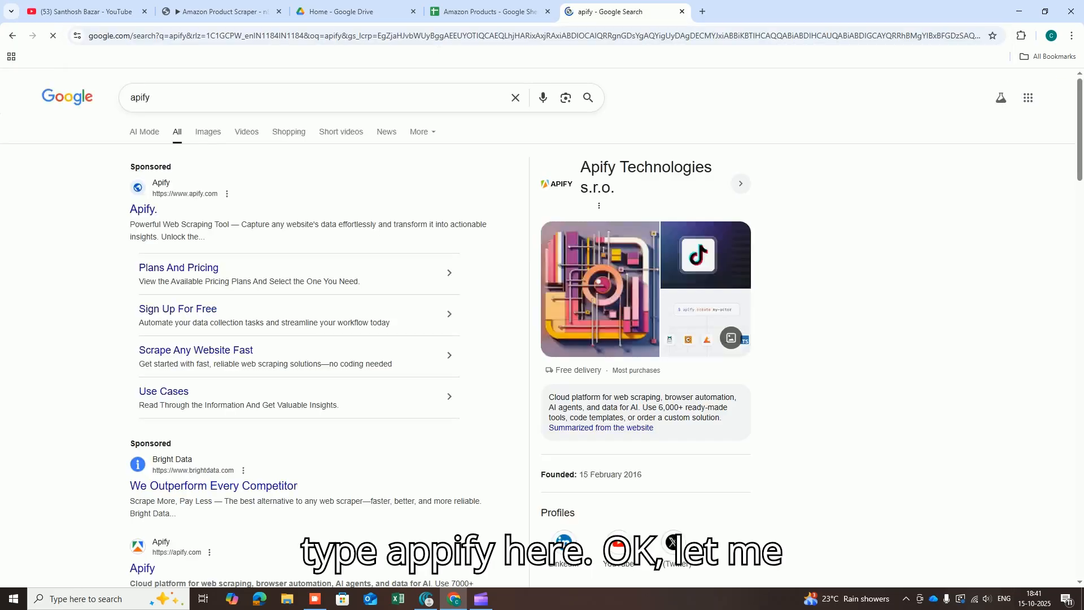
click(194, 197)
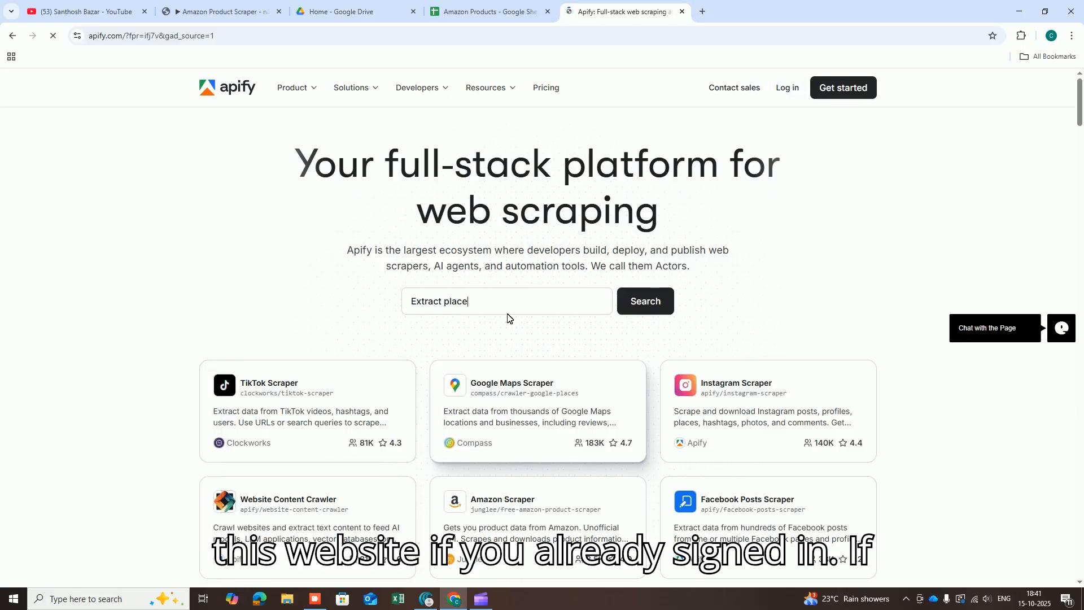
Log in to the existing Apify account using Google sign-in.
click(844, 92)
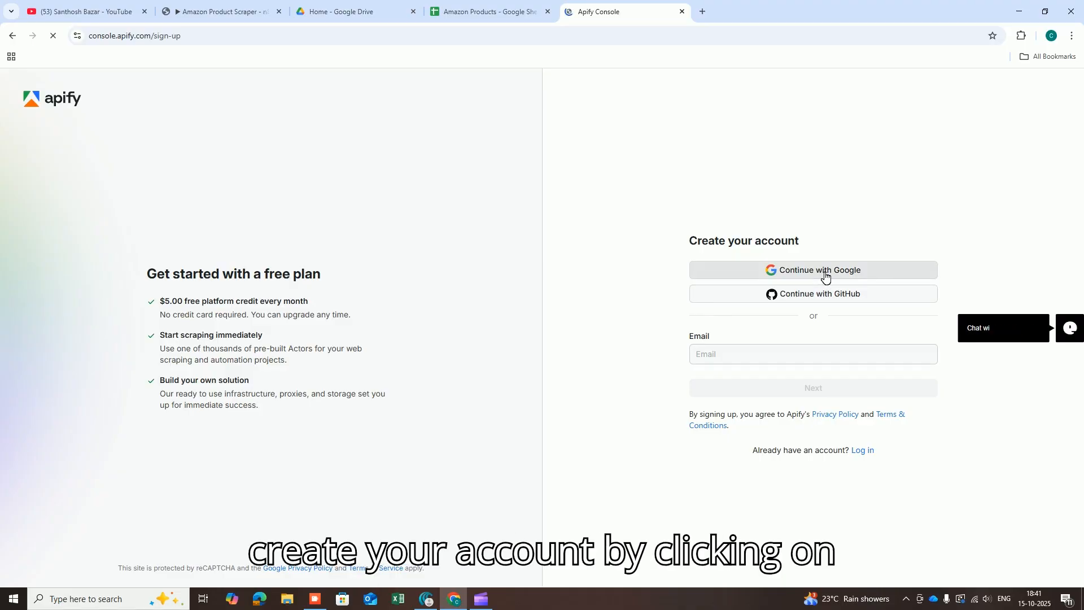
click(869, 451)
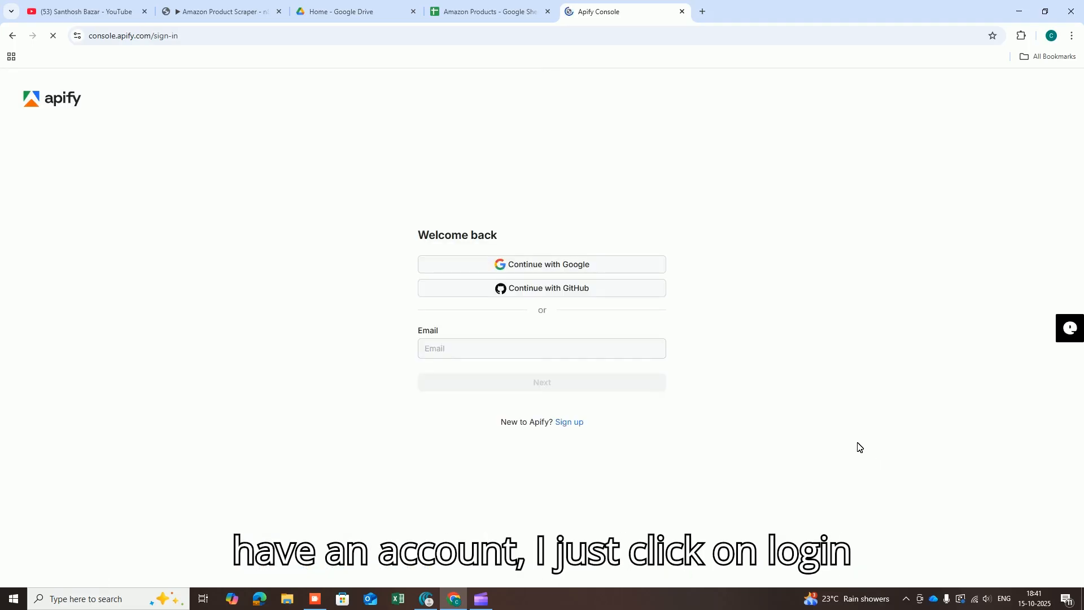
click(583, 265)
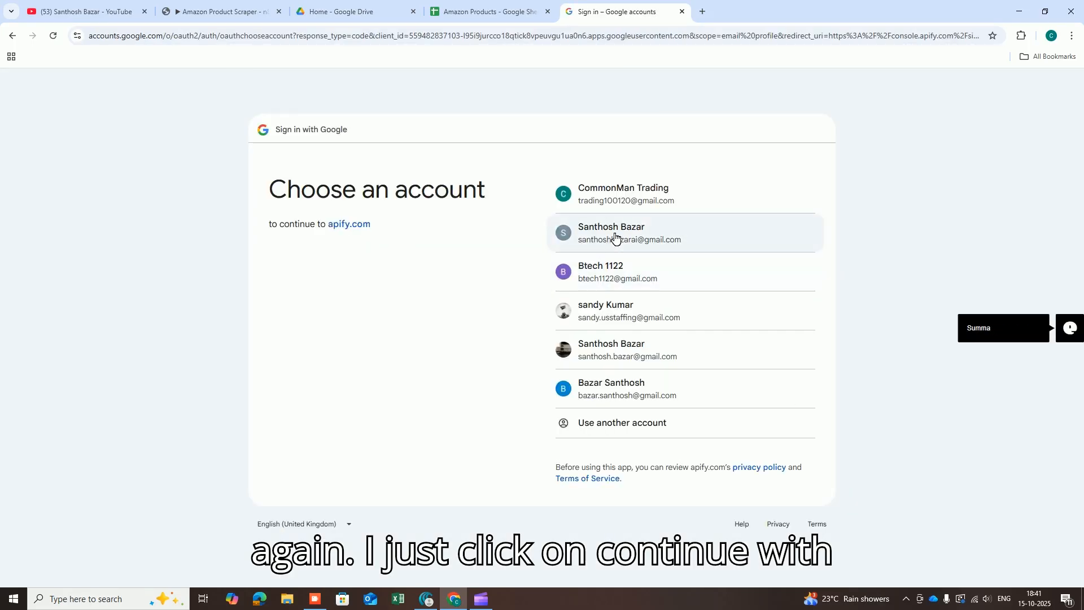
click(611, 236)
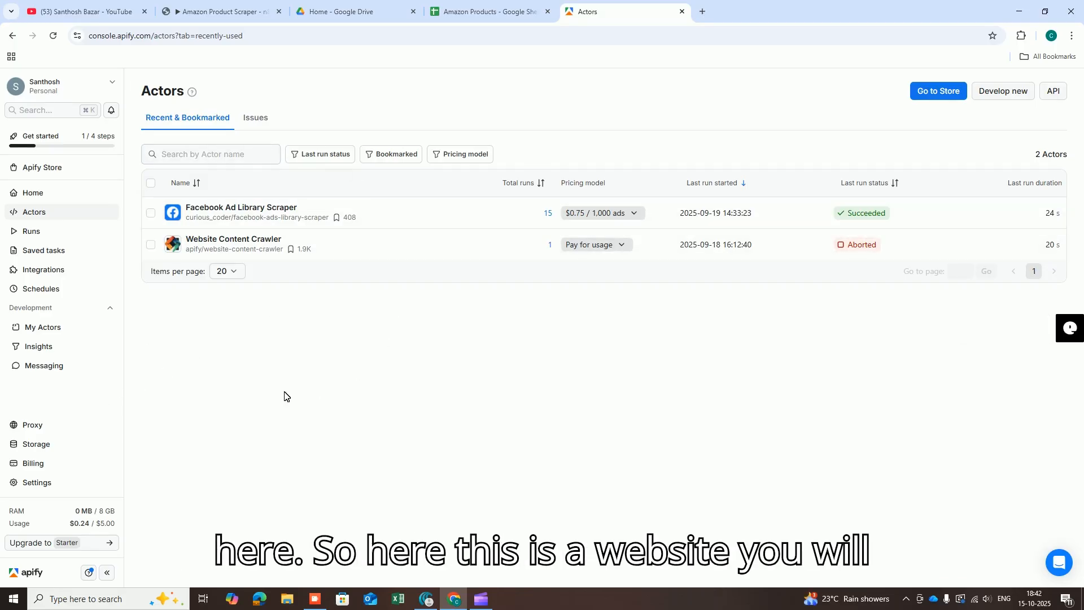
mouse_move(105, 523)
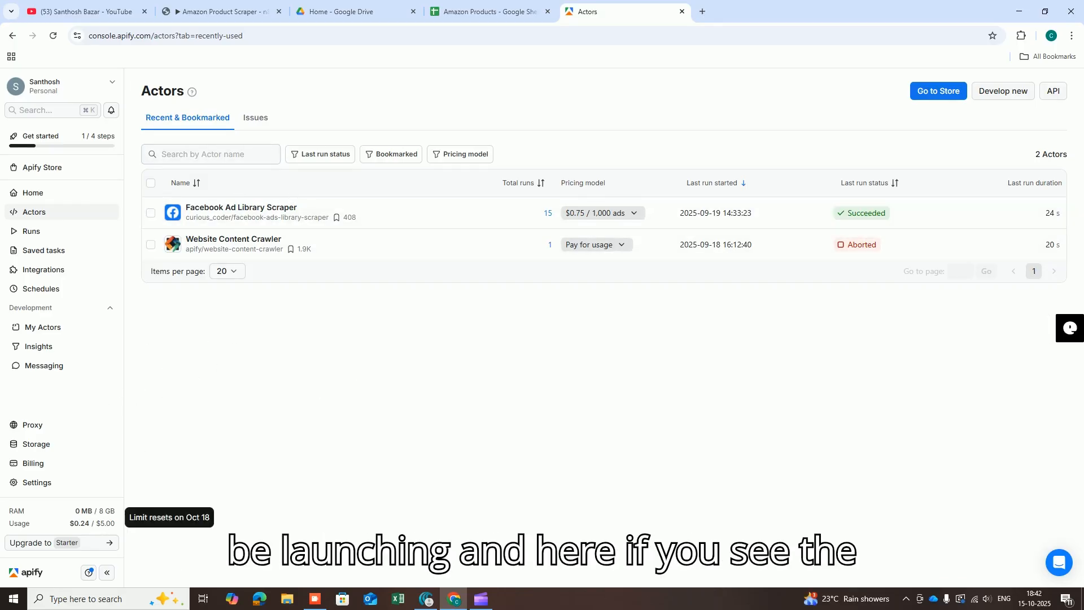
mouse_move(110, 524)
mouse_down()
mouse_move(124, 528)
mouse_move(116, 524)
mouse_up()
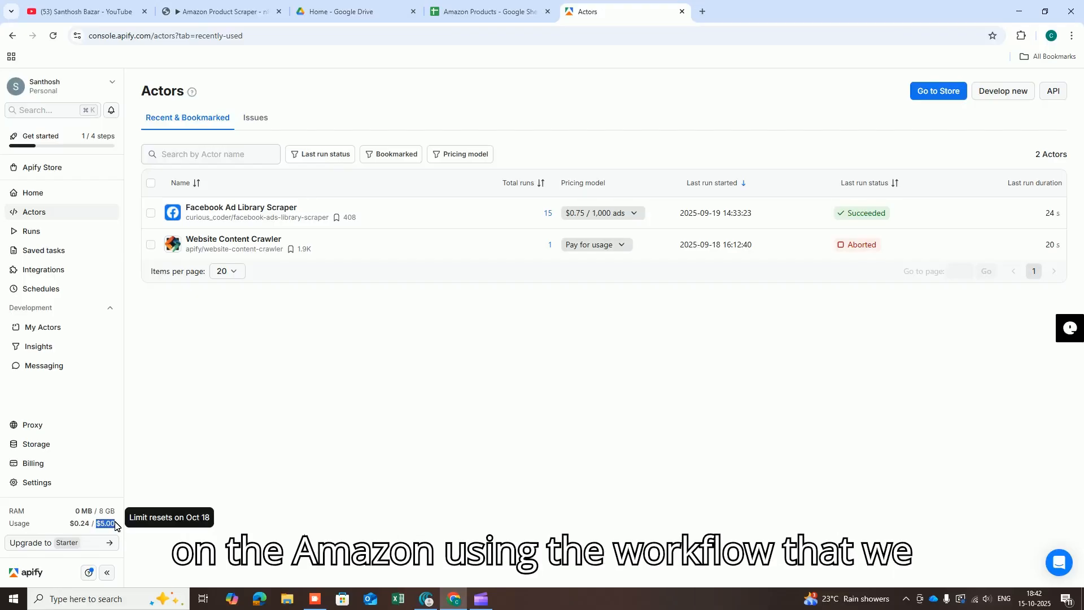
click(187, 378)
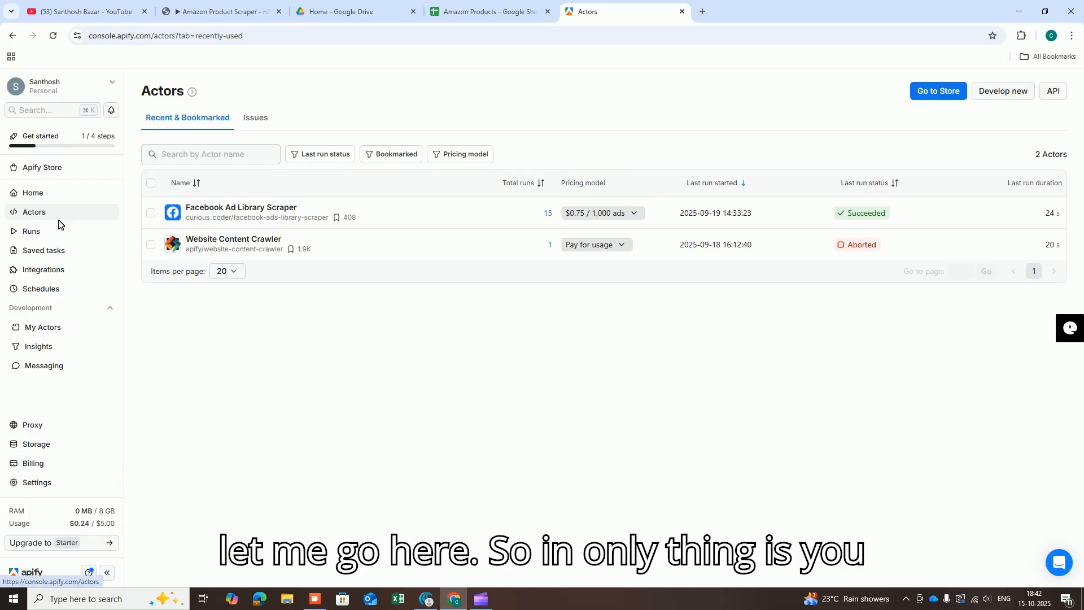
Search the Apify Store for "amazon product" and open the Amazon Product Scraper by junglee.
click(925, 95)
text(amazon)
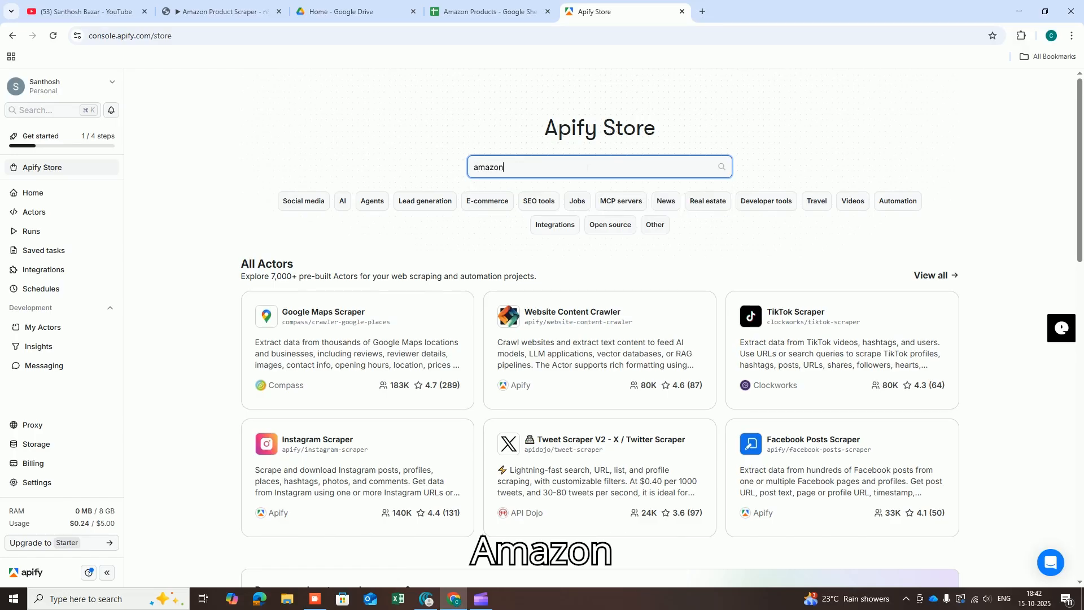
text( produ)
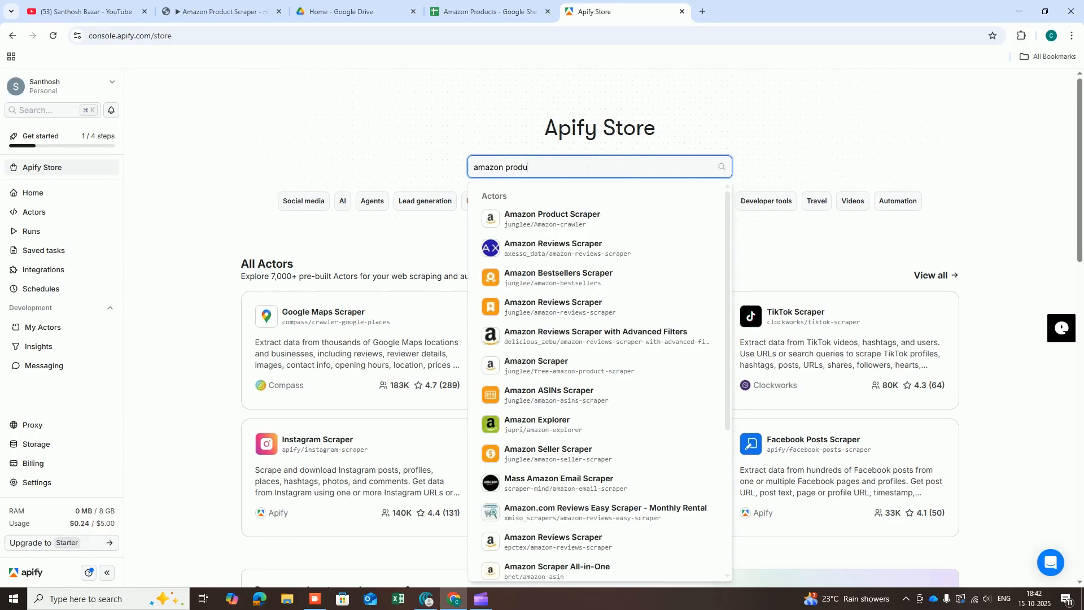
text(ct)
click(563, 224)
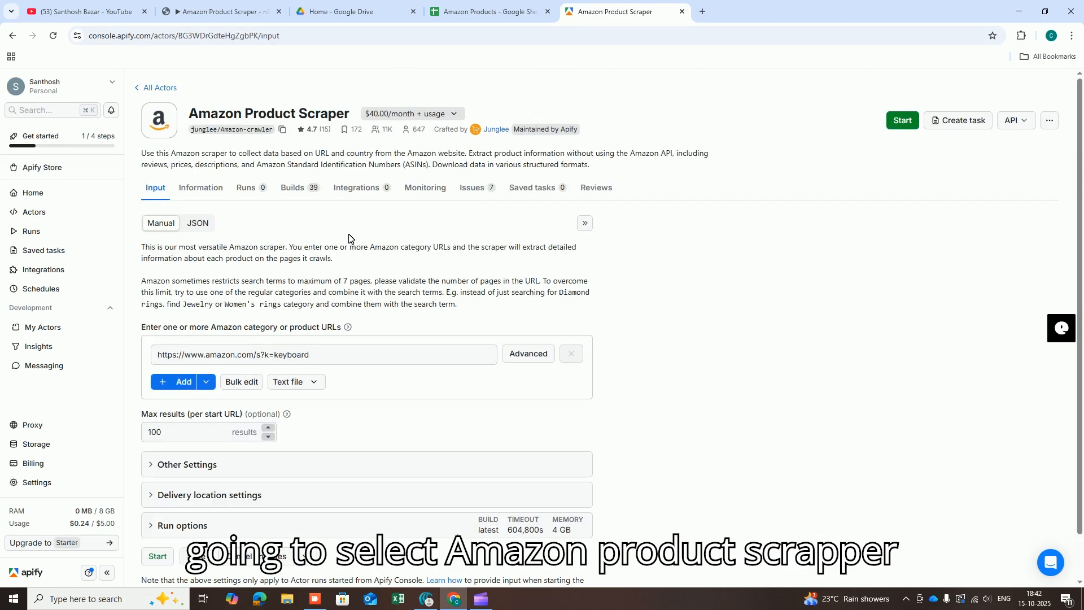
Limit the scraper to 20 maximum results and 5 maximum search pages per start URL.
scroll(350, 239, down, 1)
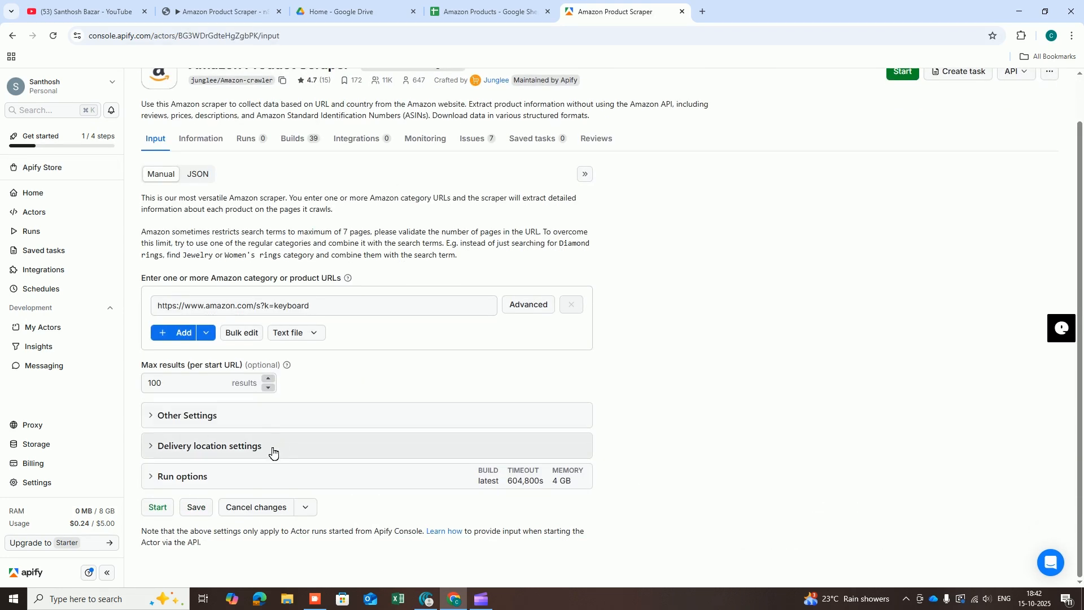
drag(167, 384, 146, 388)
text(20)
click(179, 416)
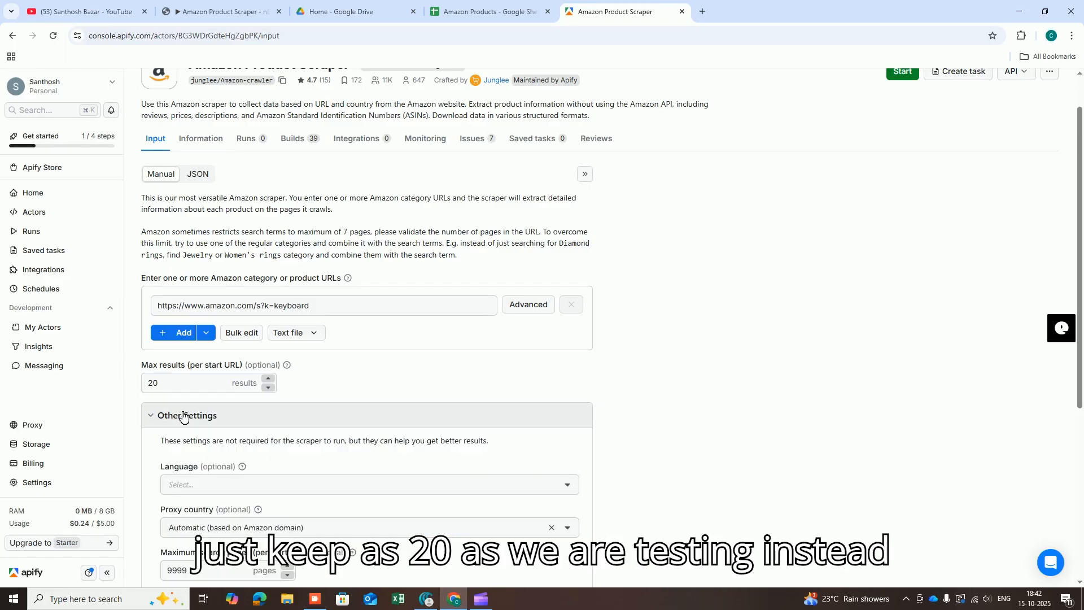
scroll(232, 463, down, 2)
click(200, 492)
scroll(200, 451, down, 1)
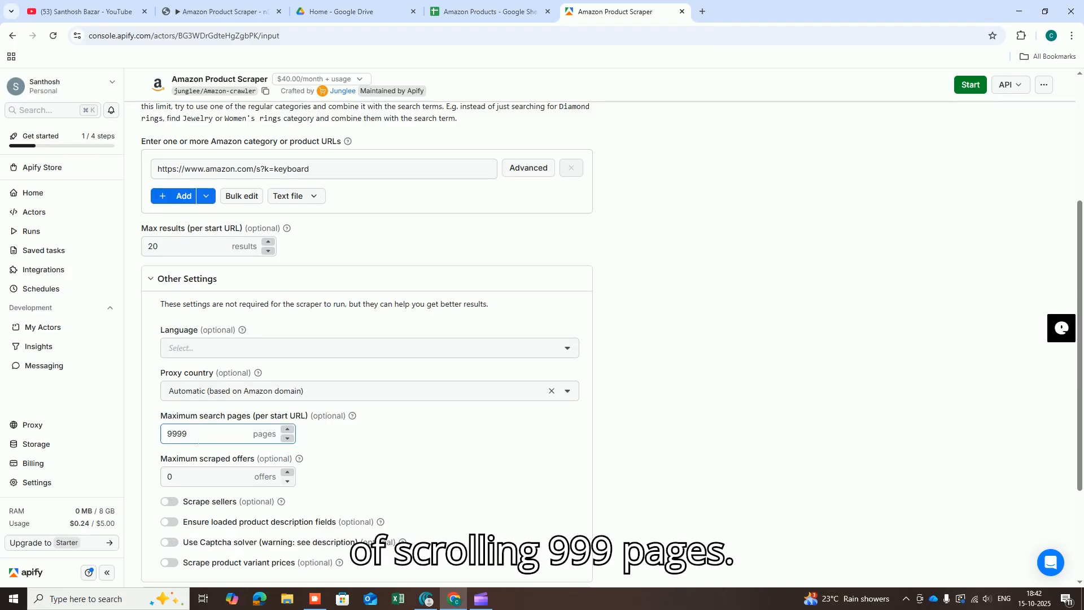
drag(198, 438, 157, 438)
text(5)
scroll(395, 472, down, 3)
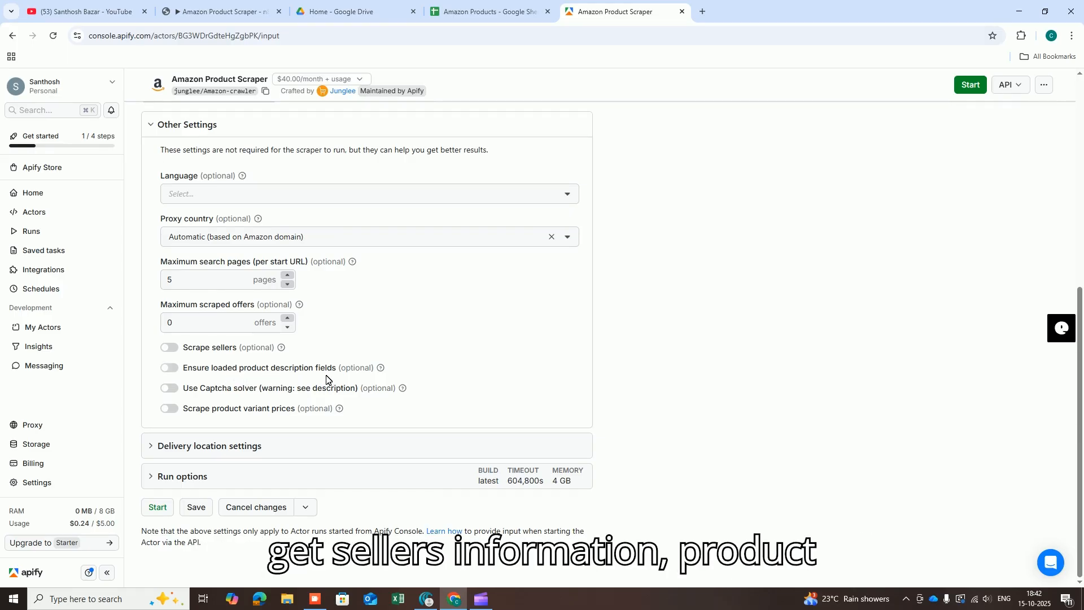
Enable "Ensure loaded product description fields" for the scraper and save its input configuration.
click(178, 372)
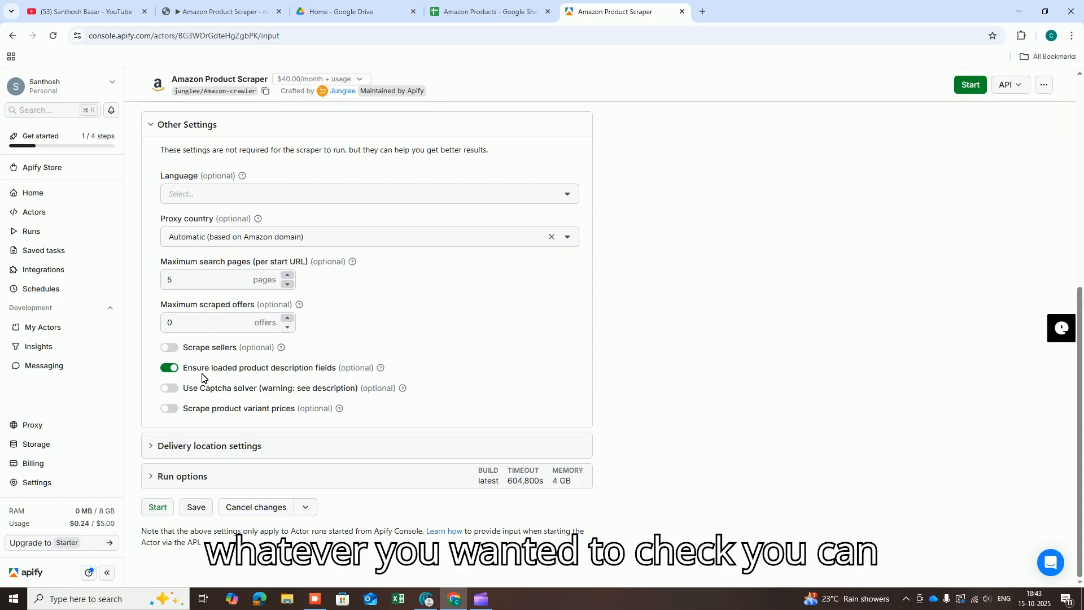
click(199, 507)
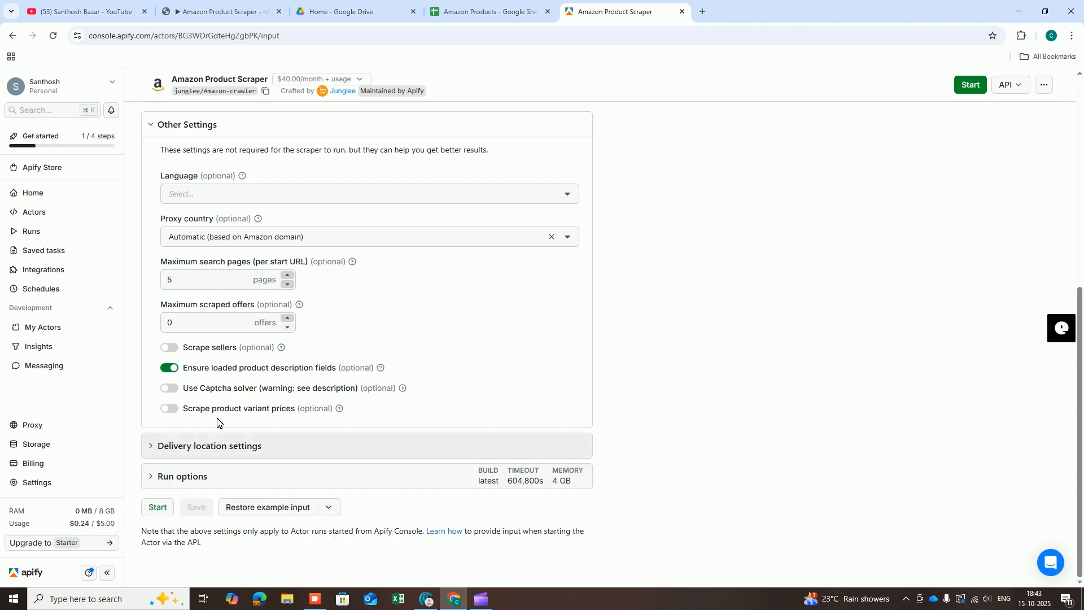
scroll(219, 411, up, 1)
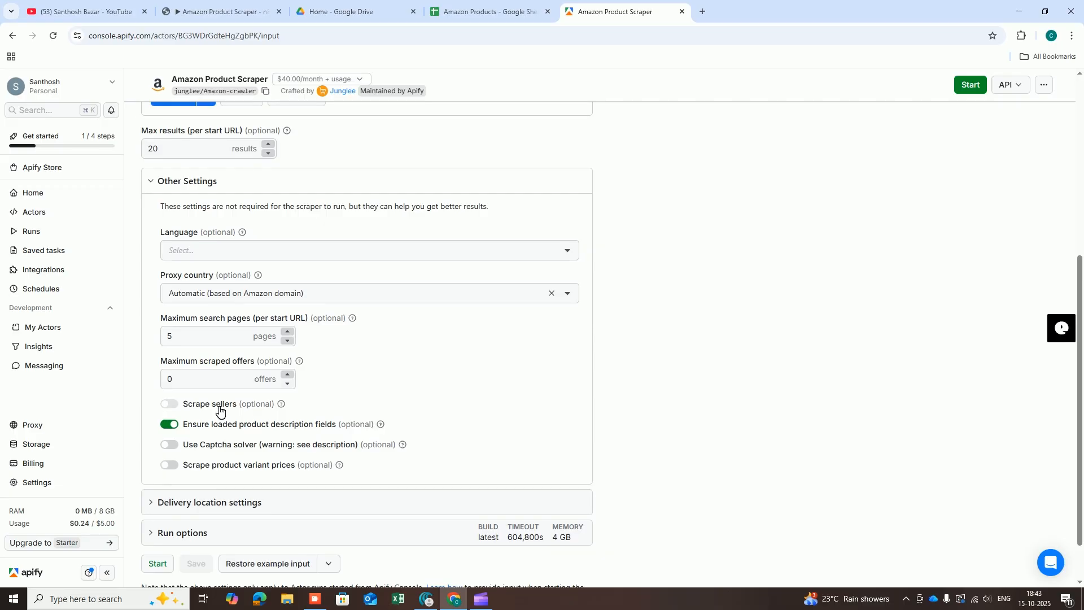
Open the API & Integrations section of the Apify account settings, where the personal API tokens are kept.
scroll(219, 410, up, 5)
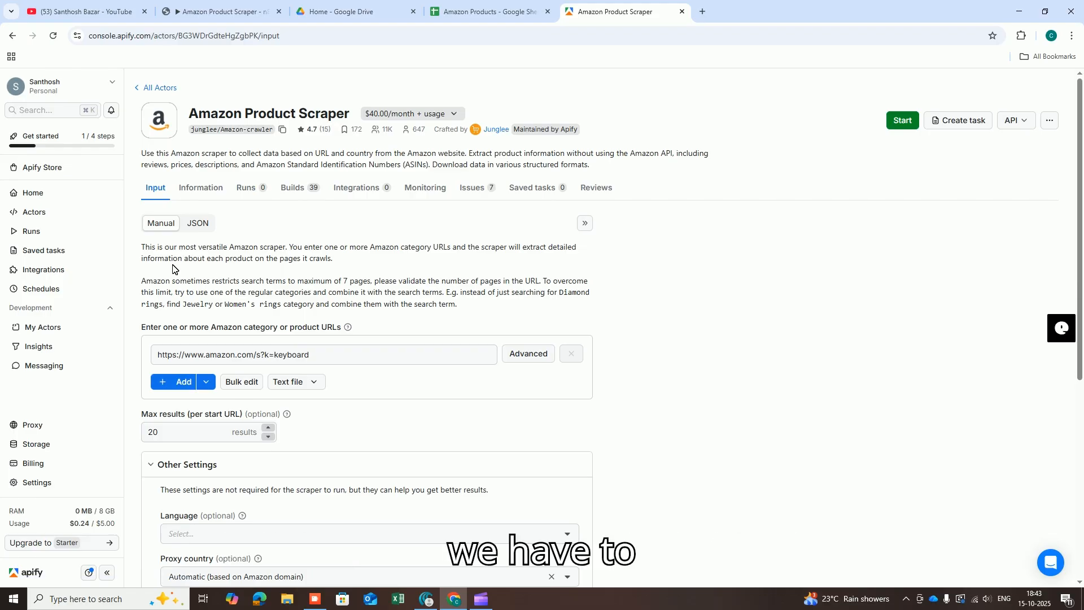
click(58, 483)
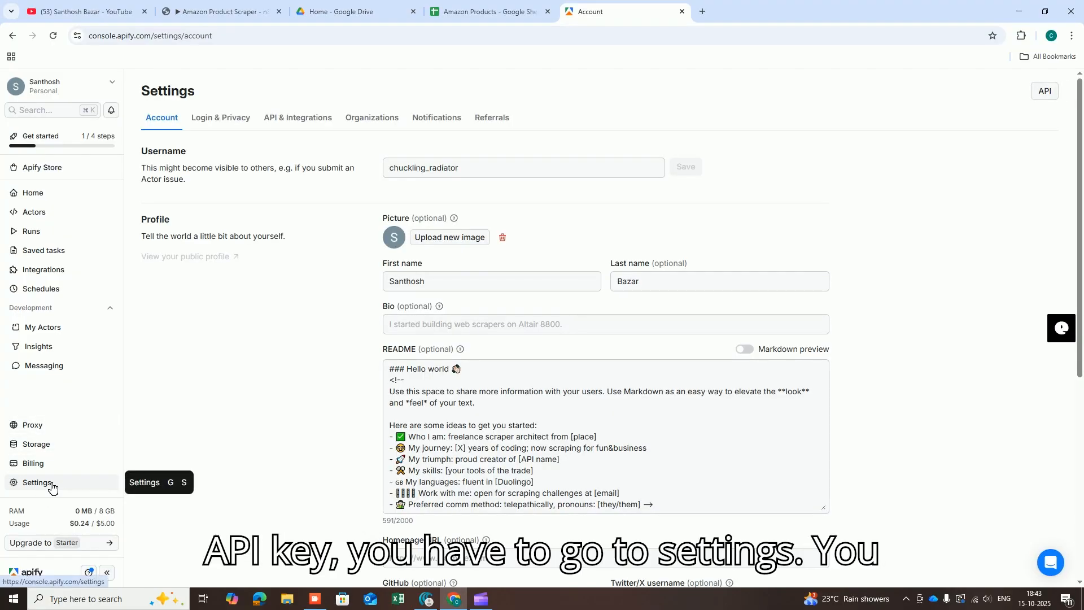
click(296, 118)
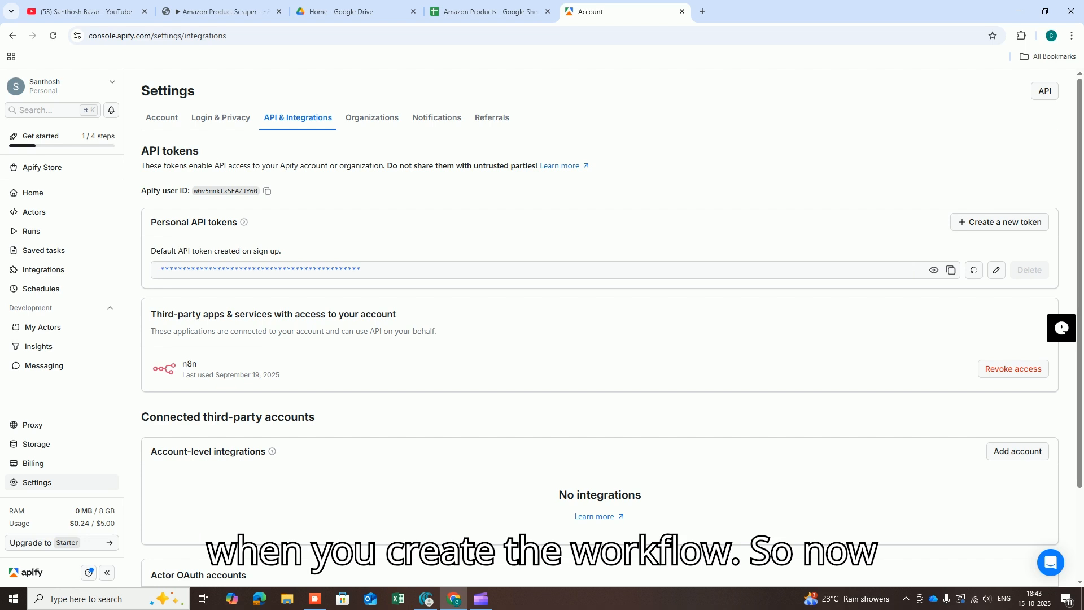
Switch back to the n8n workflow and examine the name, form title and form elements of the Enter Amazon Category URL node.
click(211, 8)
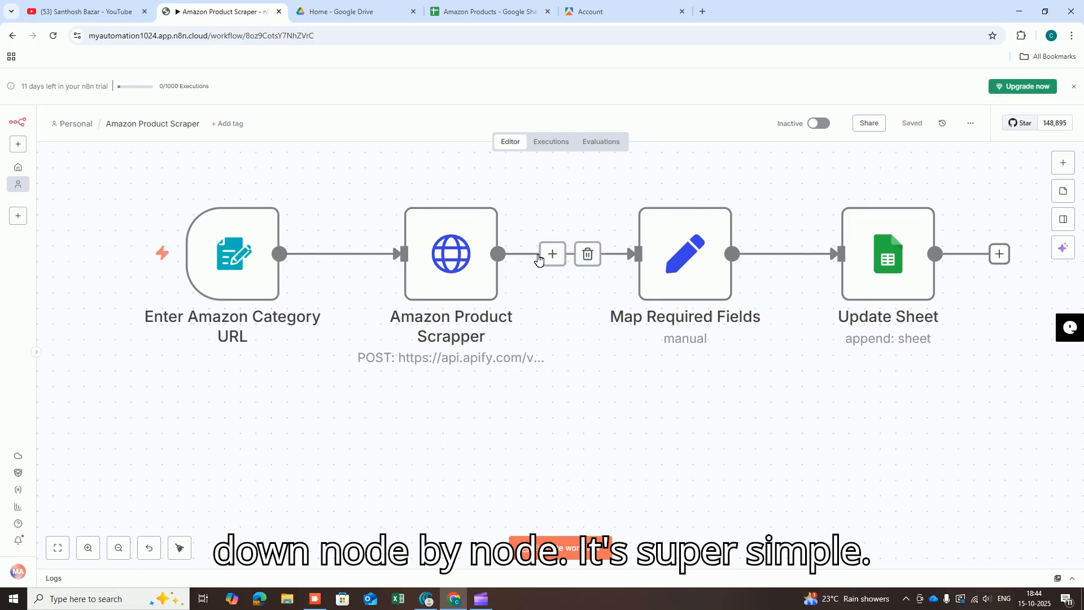
double_click(228, 272)
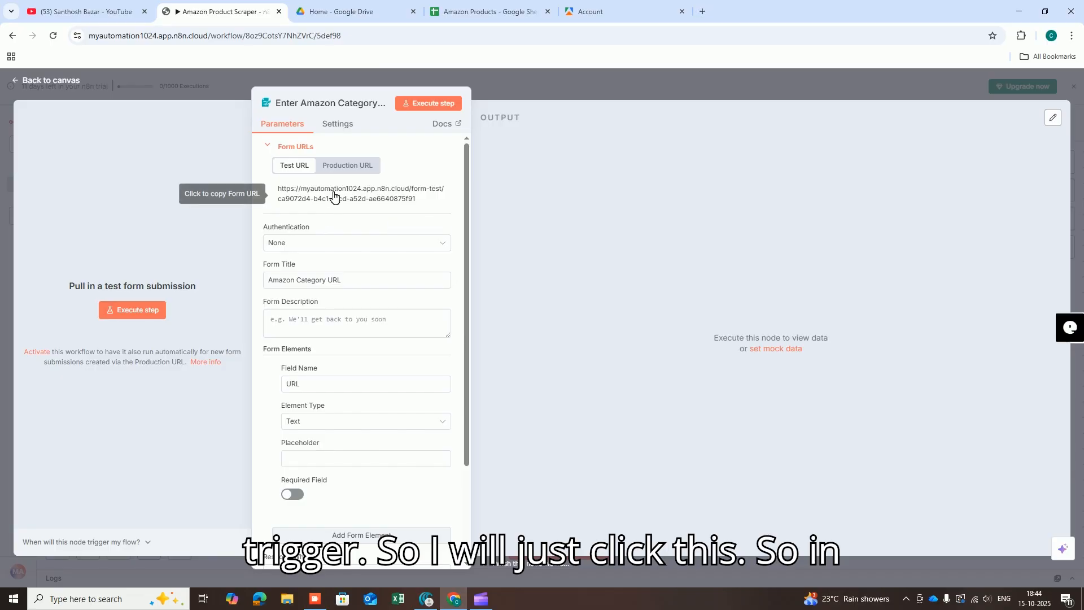
scroll(343, 231, down, 1)
drag(351, 227, 277, 226)
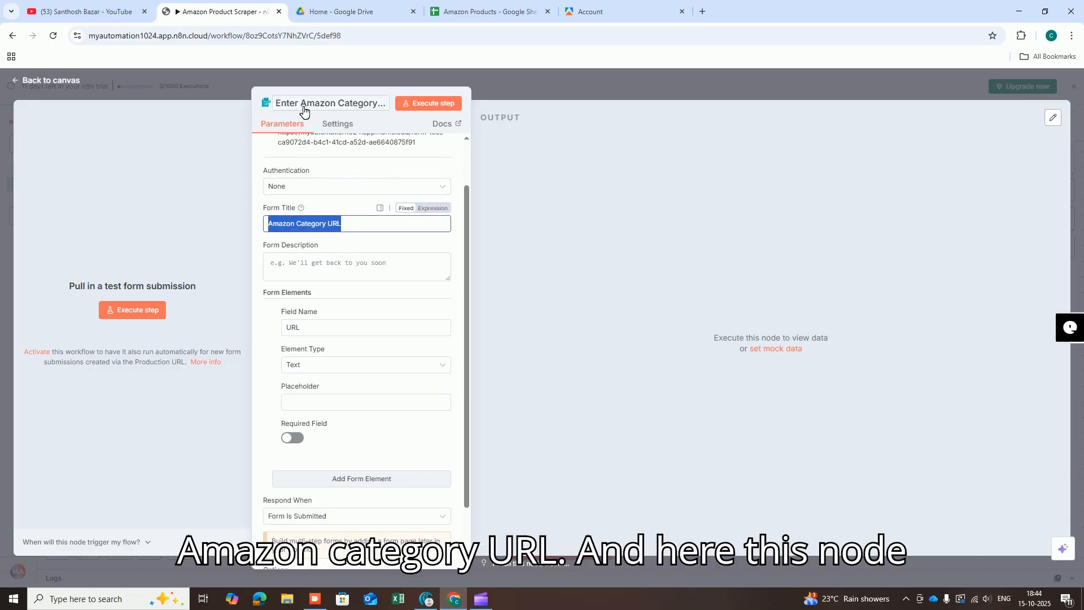
click(282, 105)
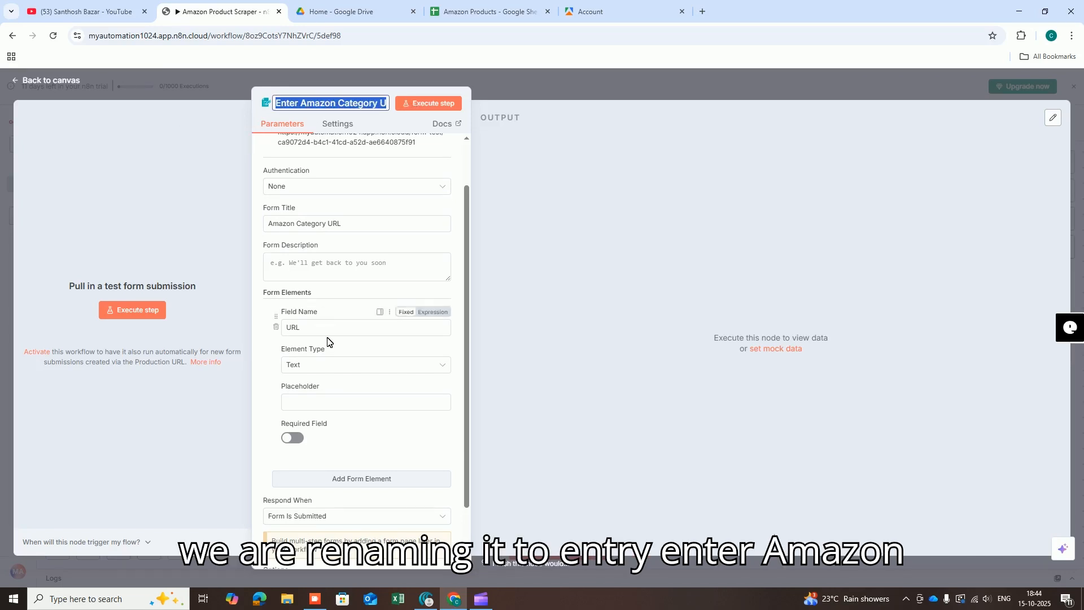
scroll(335, 290, down, 1)
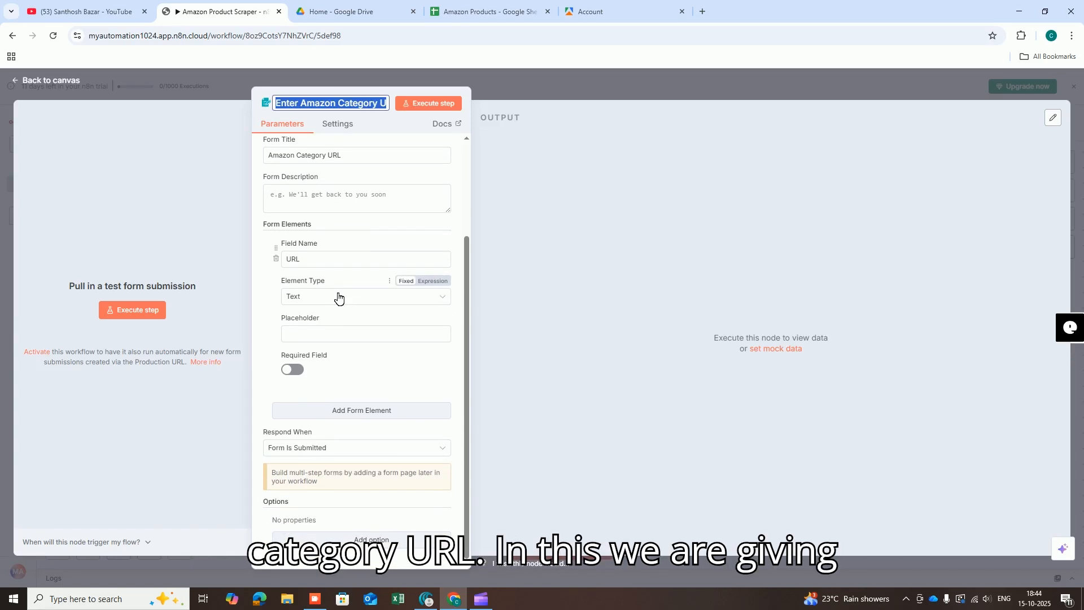
scroll(337, 296, up, 1)
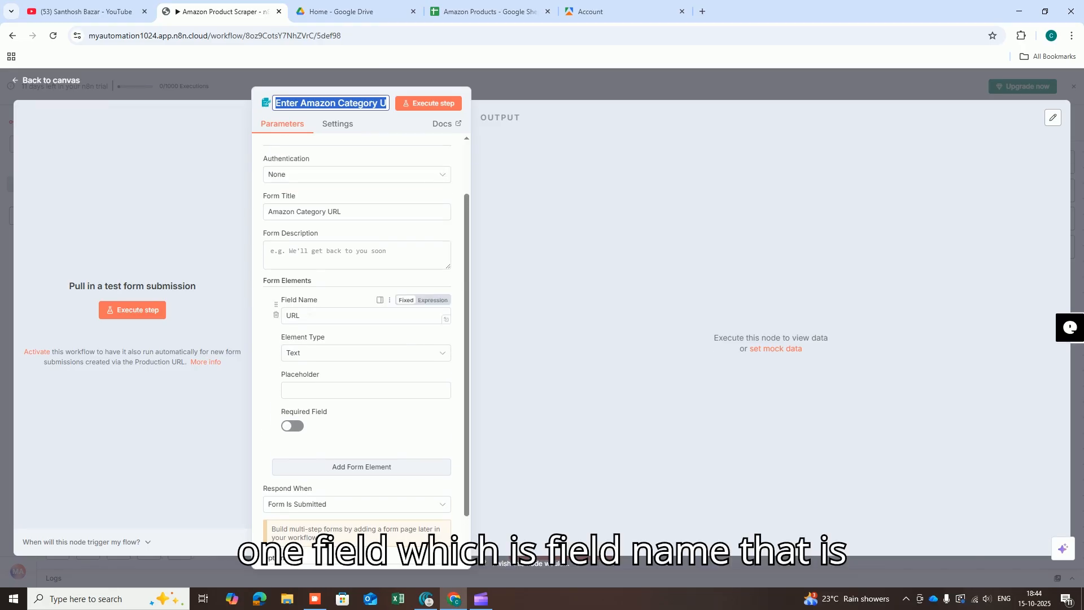
Make the URL field a required form element in the Enter Amazon Category URL node.
click(291, 315)
double_click(293, 315)
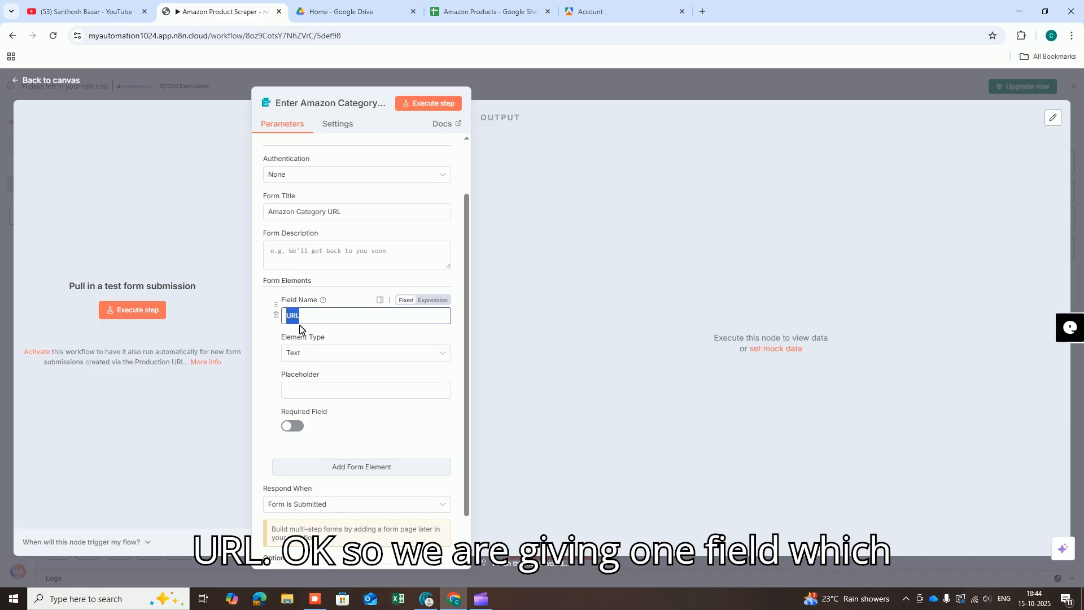
click(285, 425)
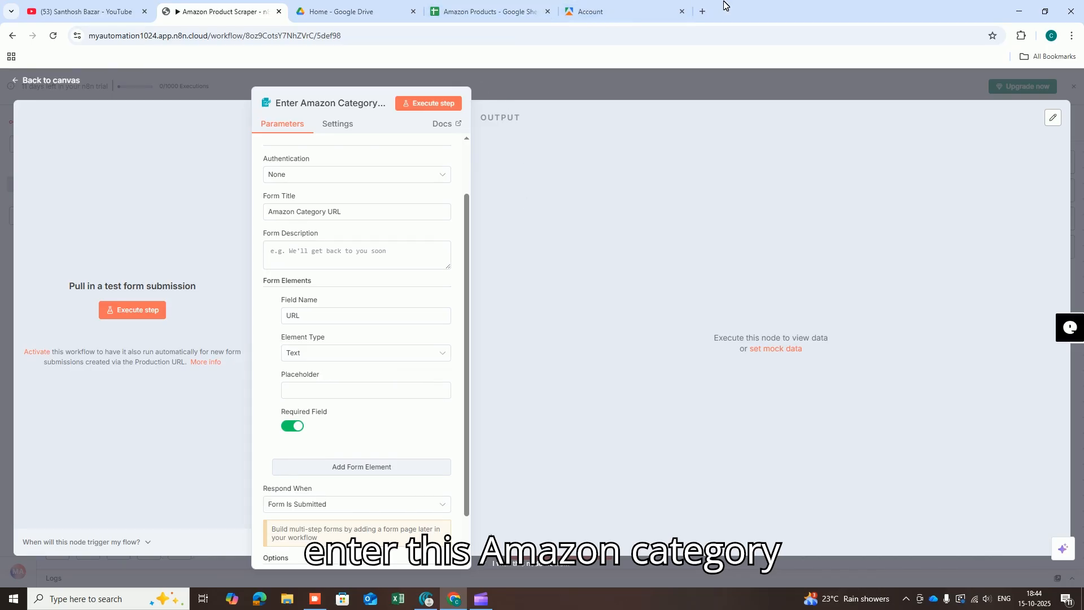
Open amazon.in in a new browser tab and go to the Home Audio subcategory of Electronics.
click(703, 12)
text(amzo)
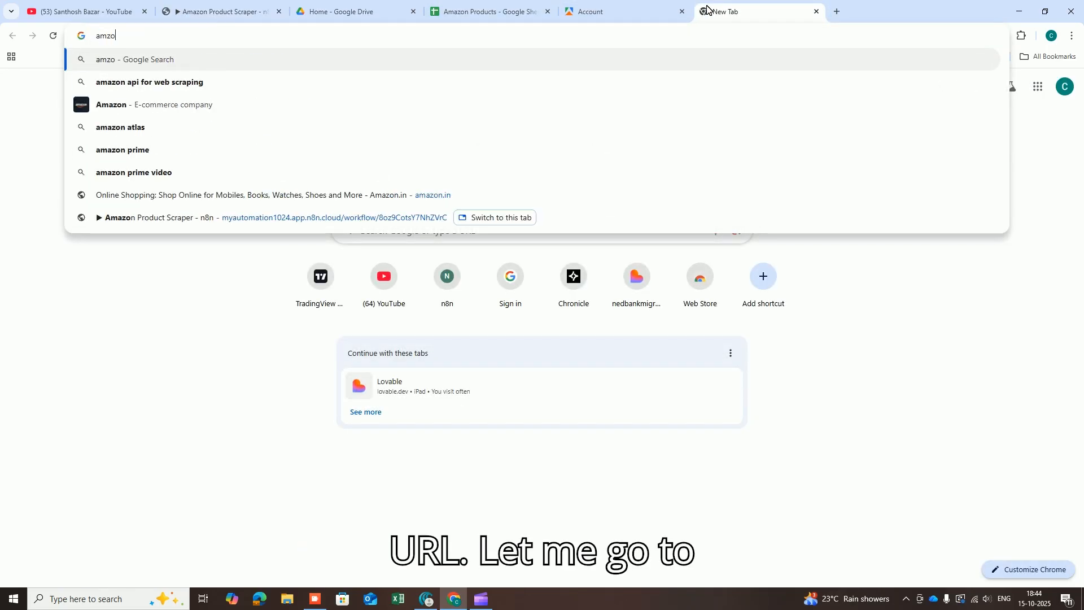
text(n.in)
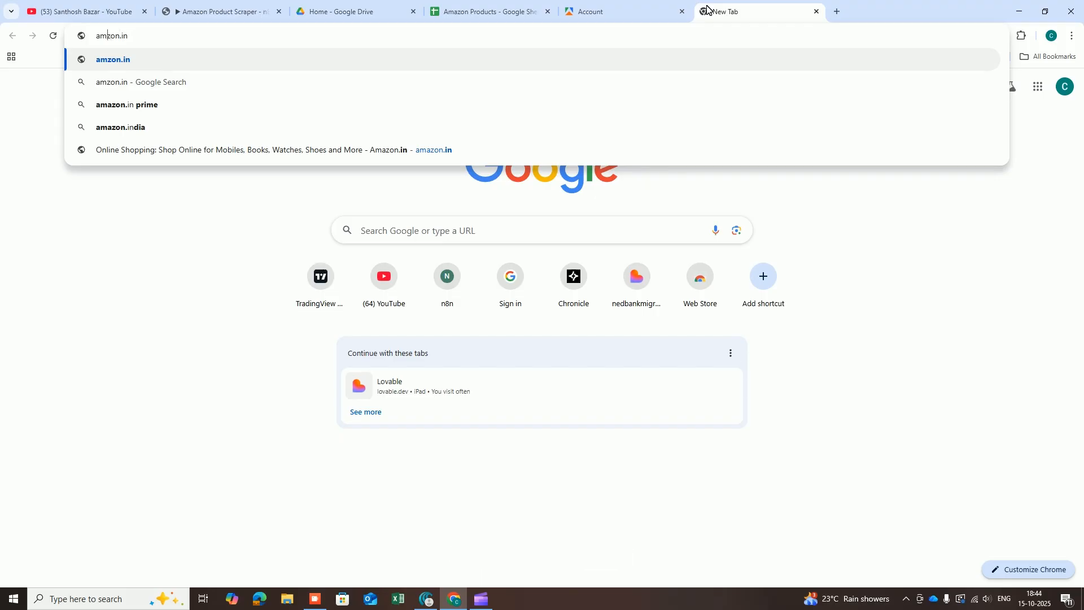
text(a)
key(Return)
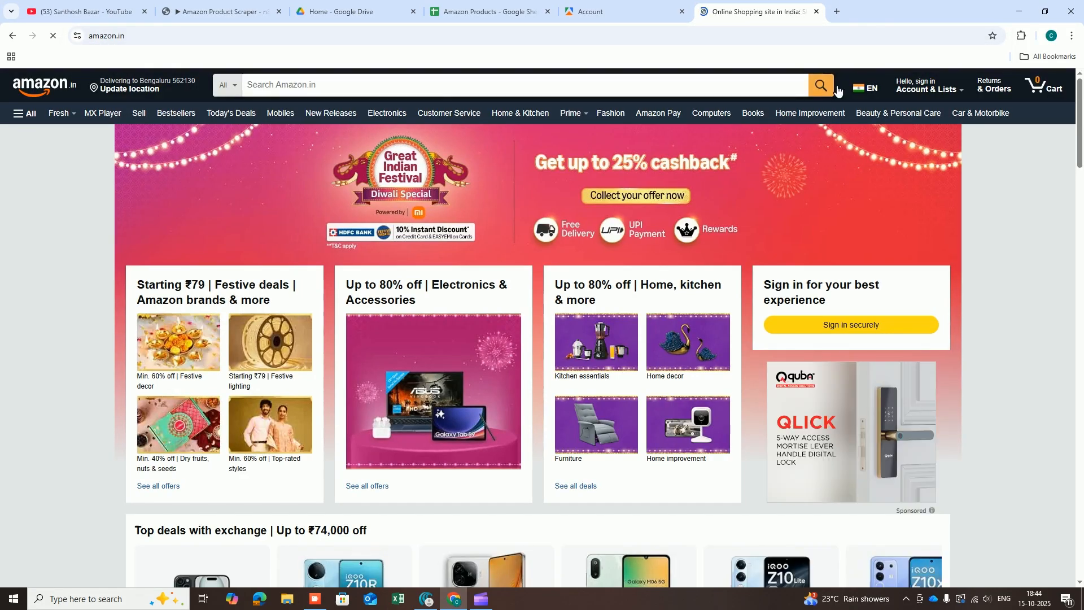
click(393, 115)
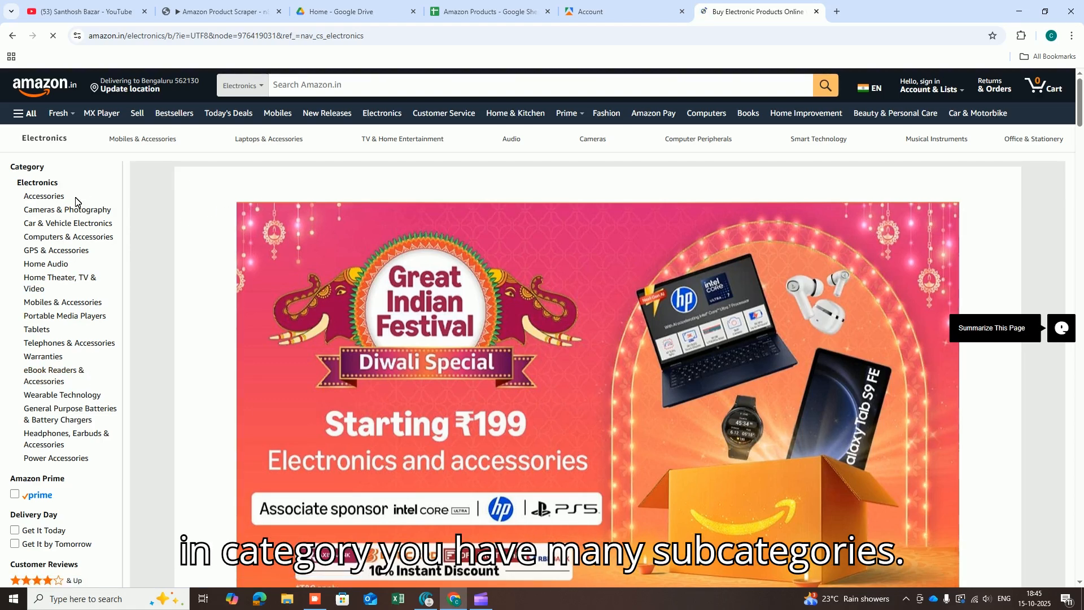
click(57, 267)
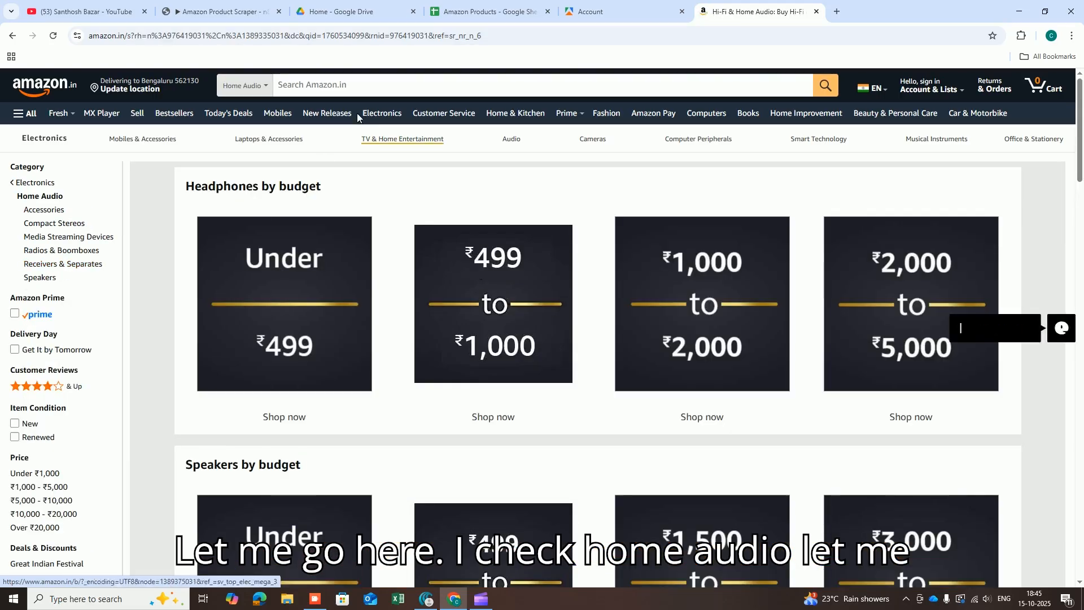
Compare the "/s" part of the Home Audio subcategory address with the "/b" part of the Electronics category address.
click(459, 37)
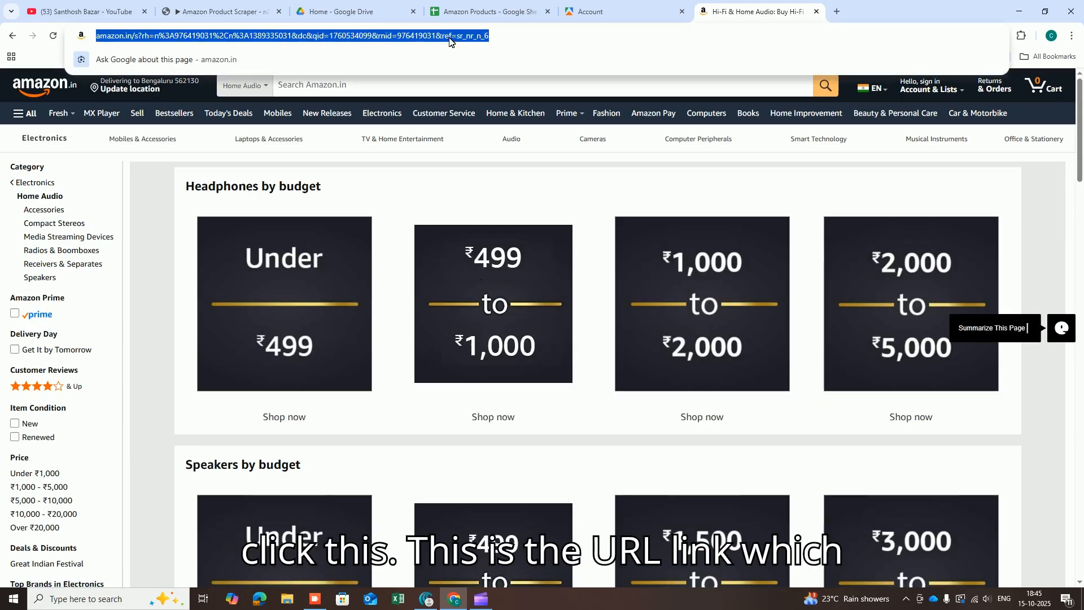
click(511, 35)
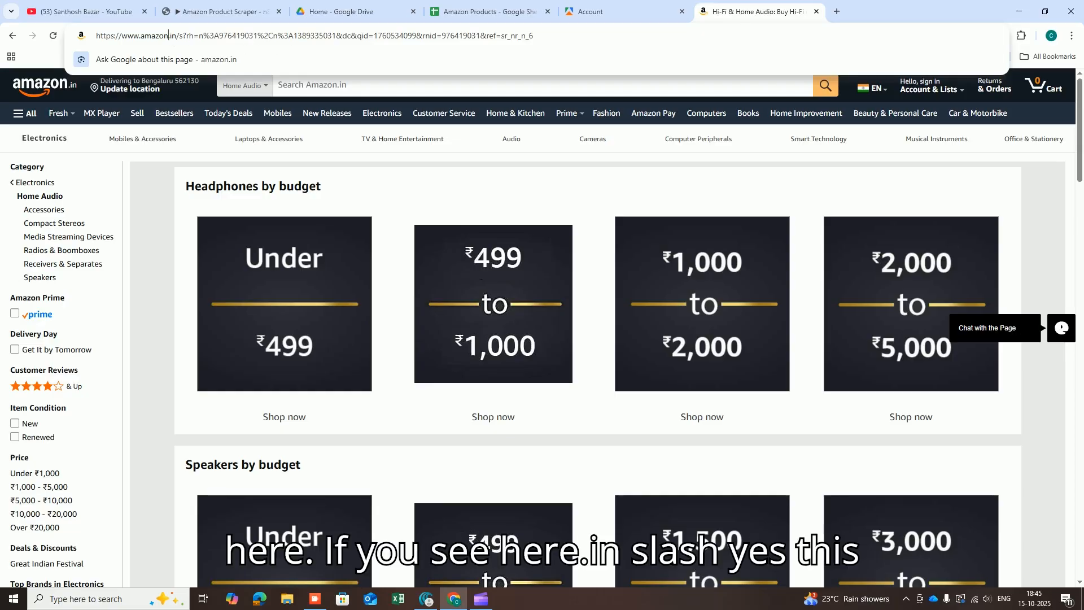
drag(168, 35, 180, 36)
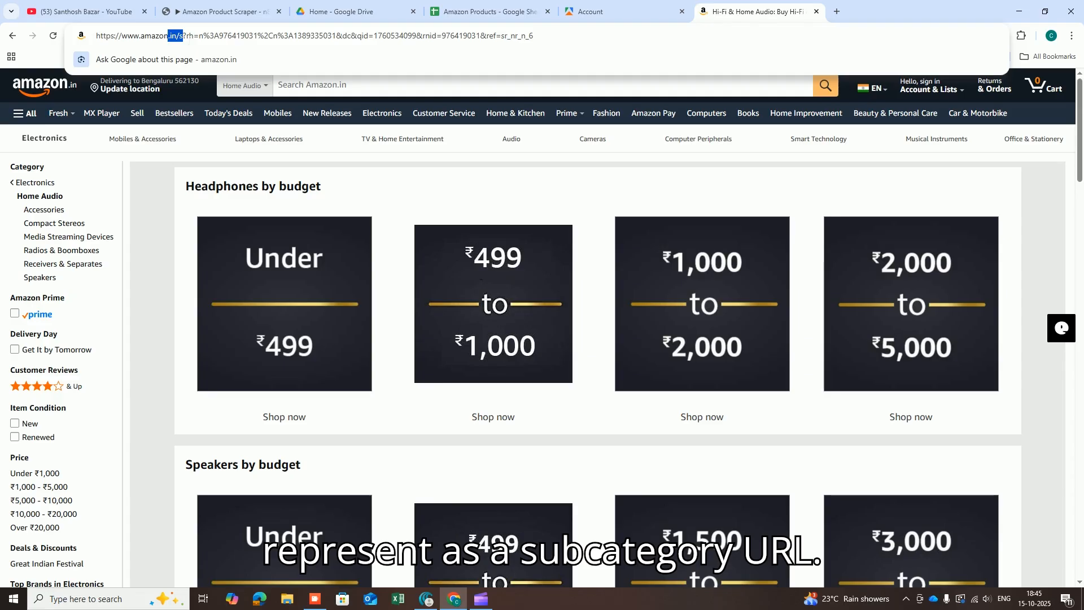
click(13, 36)
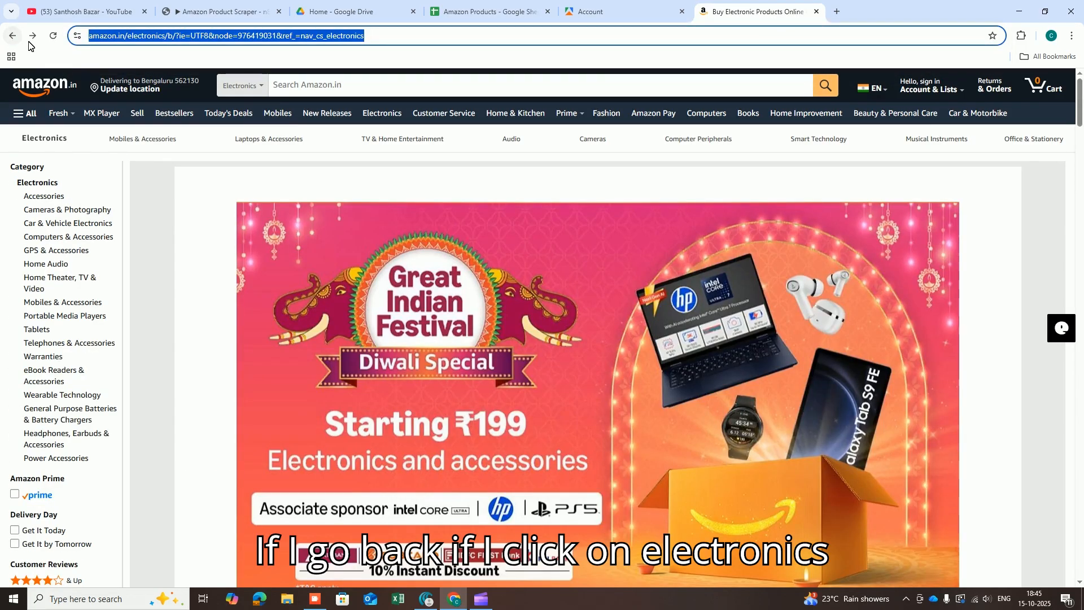
click(383, 116)
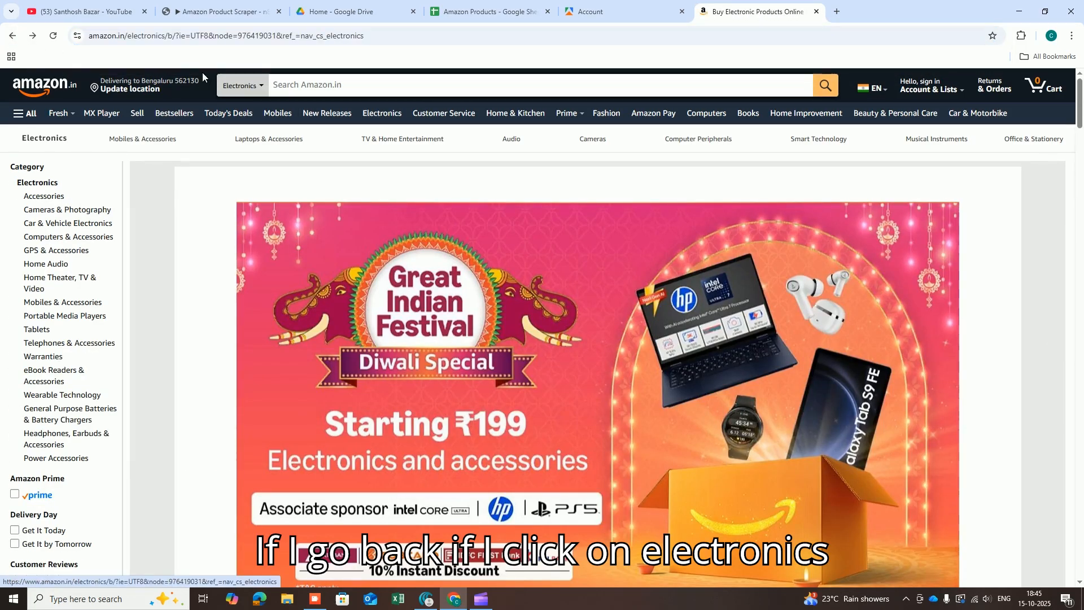
drag(165, 36, 174, 38)
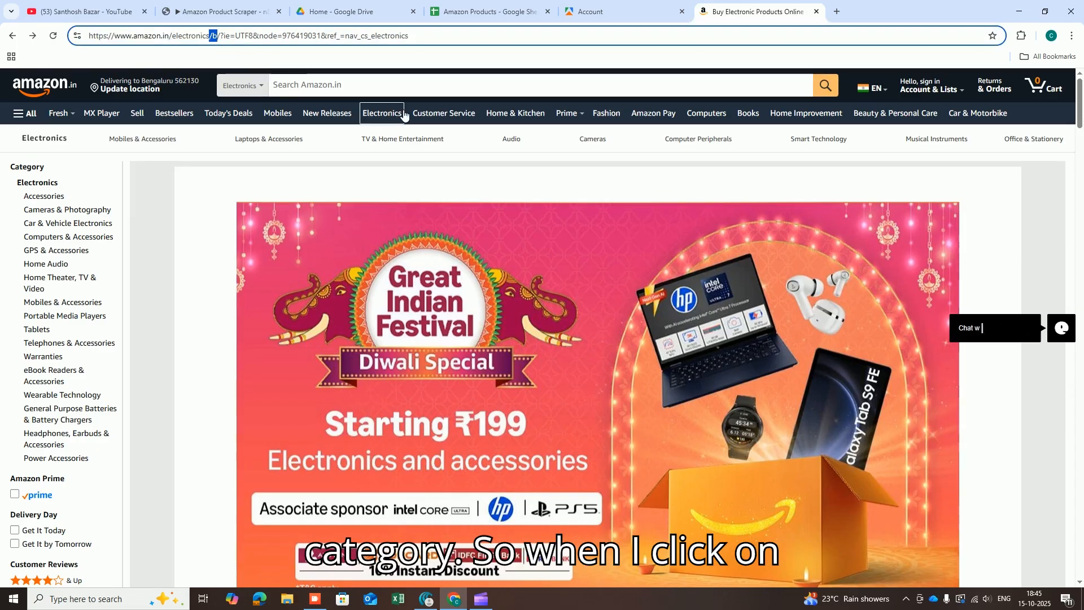
Reopen the Home Audio subcategory, check the "/s" part of its address and select the full URL.
click(60, 269)
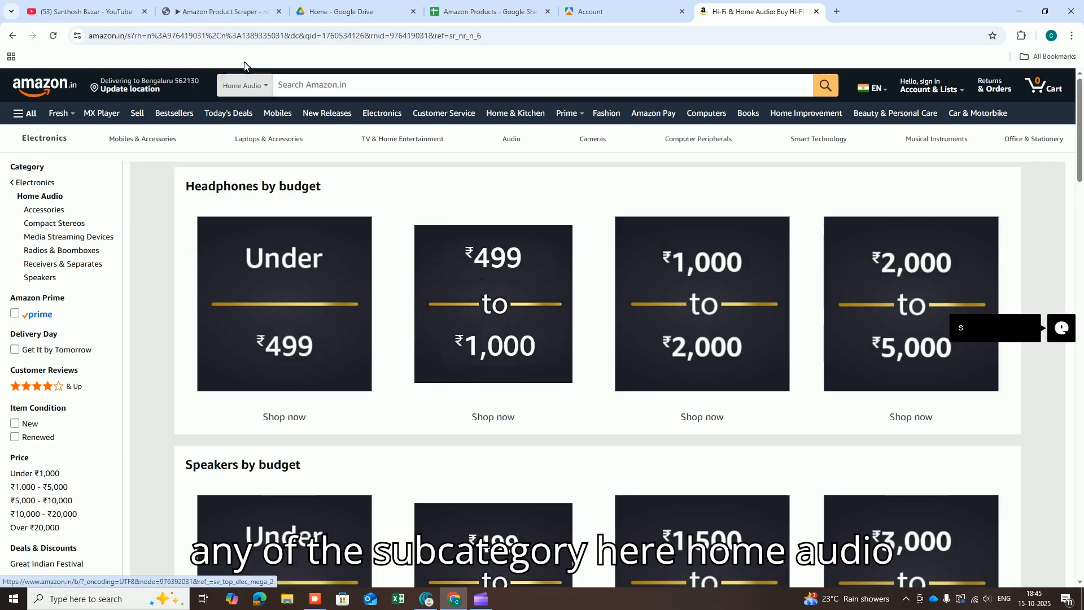
click(154, 38)
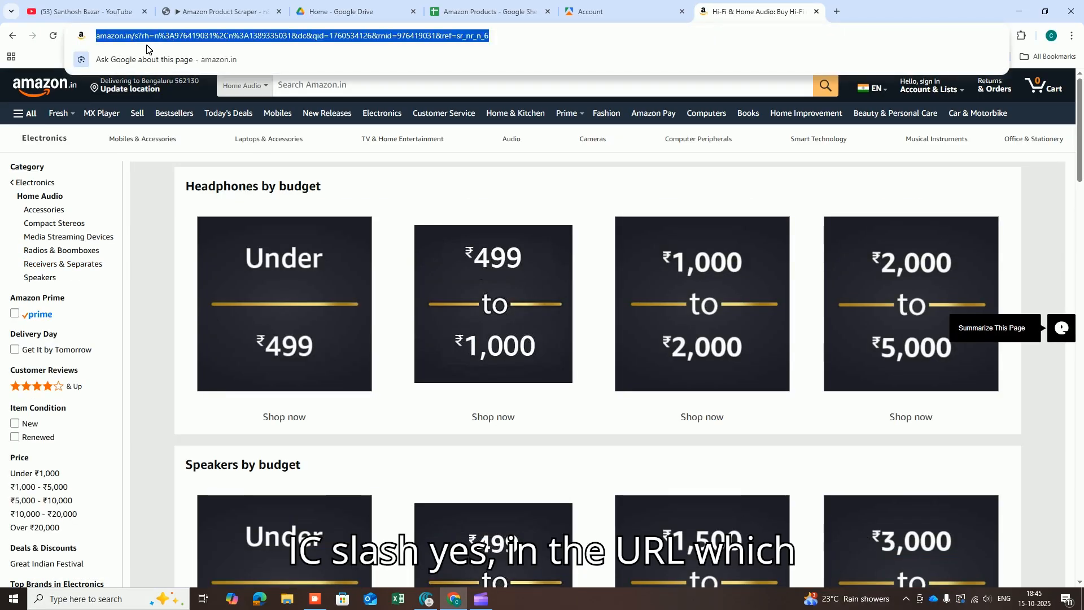
click(136, 39)
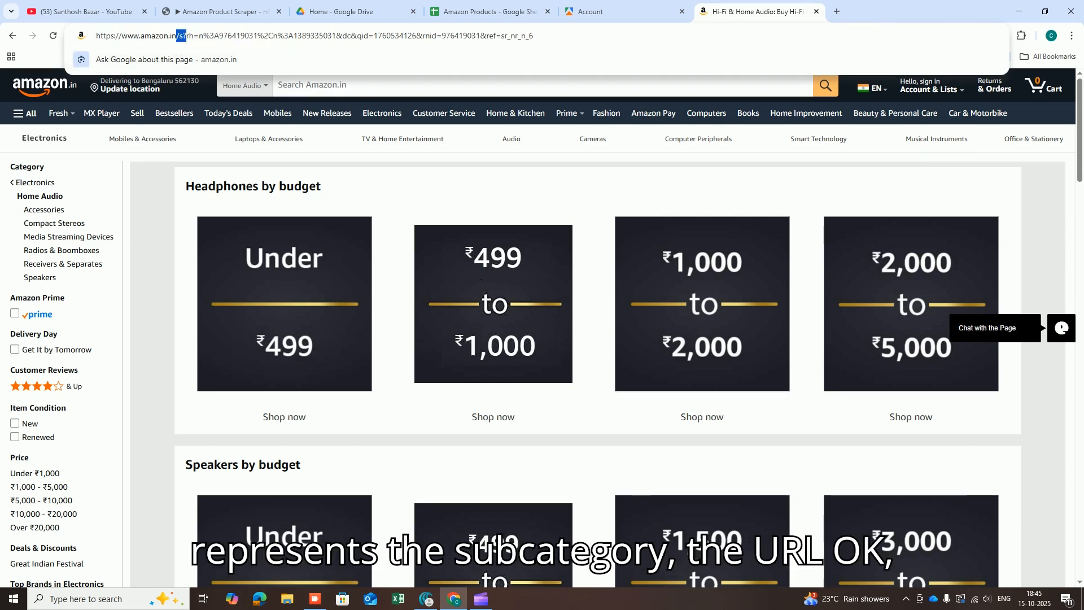
click(337, 34)
key(ctrl+a)
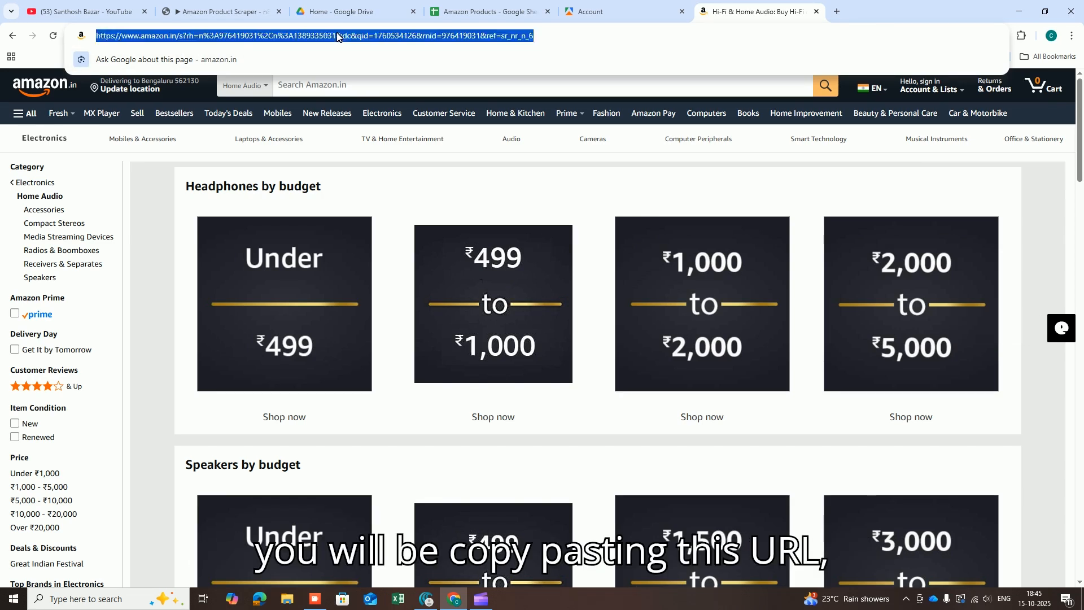
Switch back to the n8n workflow, open the Amazon Product Scrapper node and examine its Apify endpoint URL.
click(219, 7)
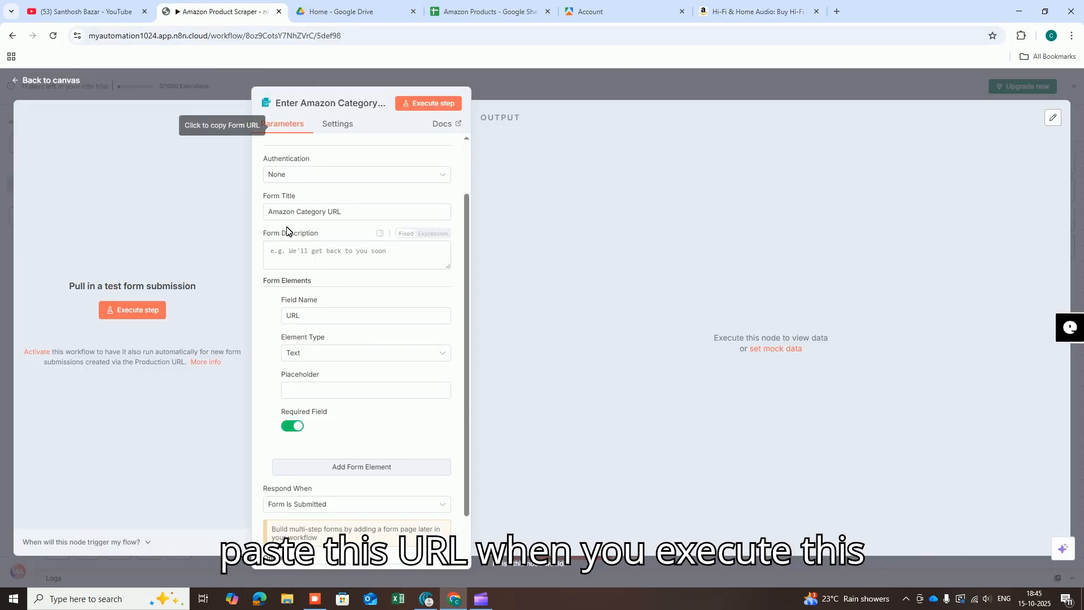
click(51, 82)
mouse_move(267, 247)
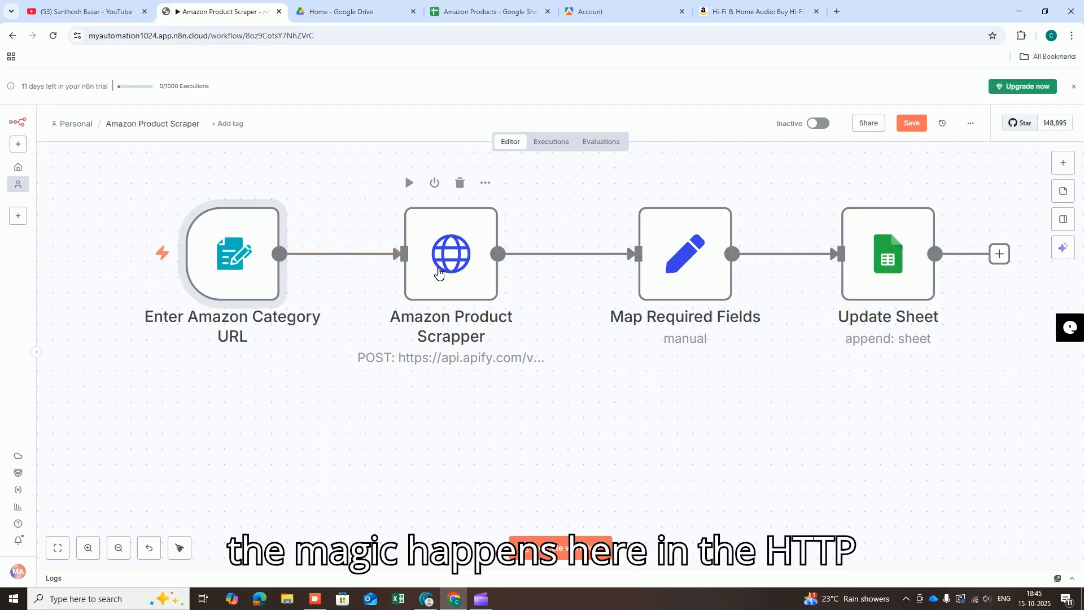
click(444, 271)
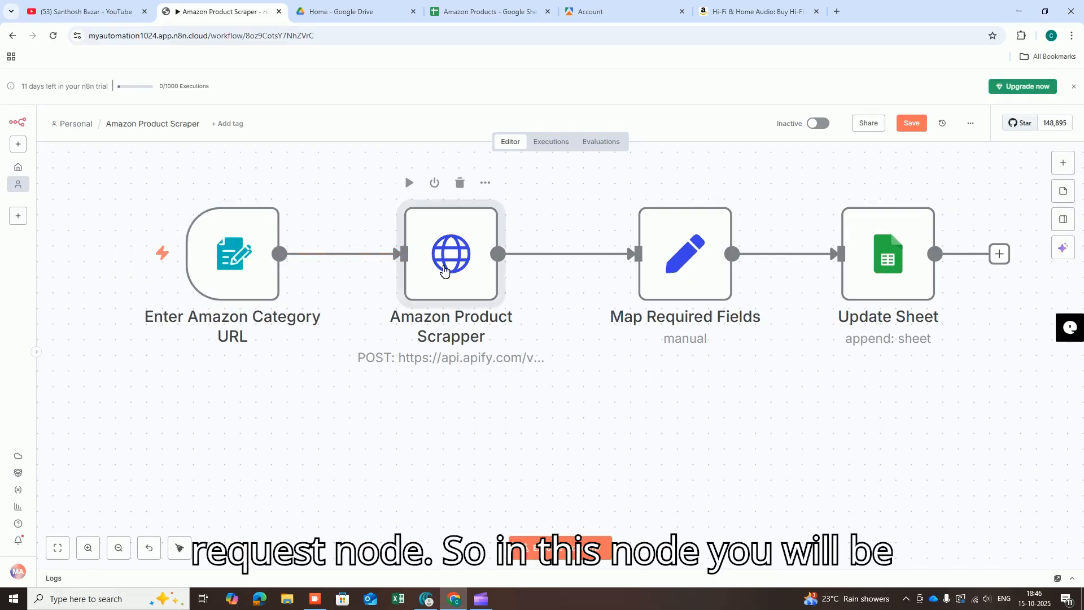
double_click(444, 270)
click(462, 259)
drag(462, 259, 597, 269)
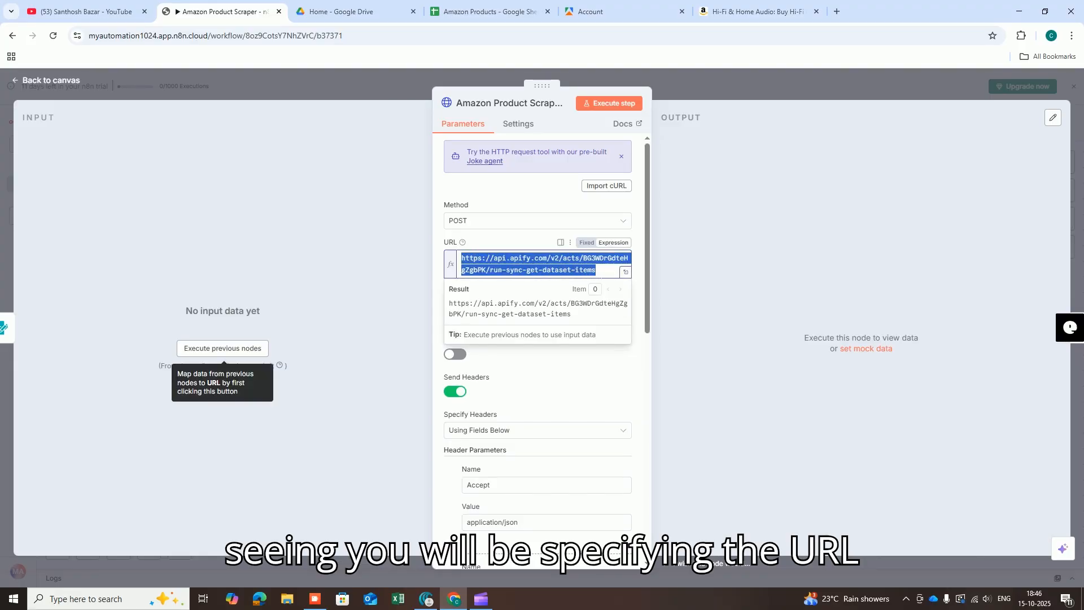
Review the Authentication options of the Amazon Product Scrapper node, keeping None.
click(570, 376)
scroll(561, 377, down, 3)
scroll(551, 266, up, 1)
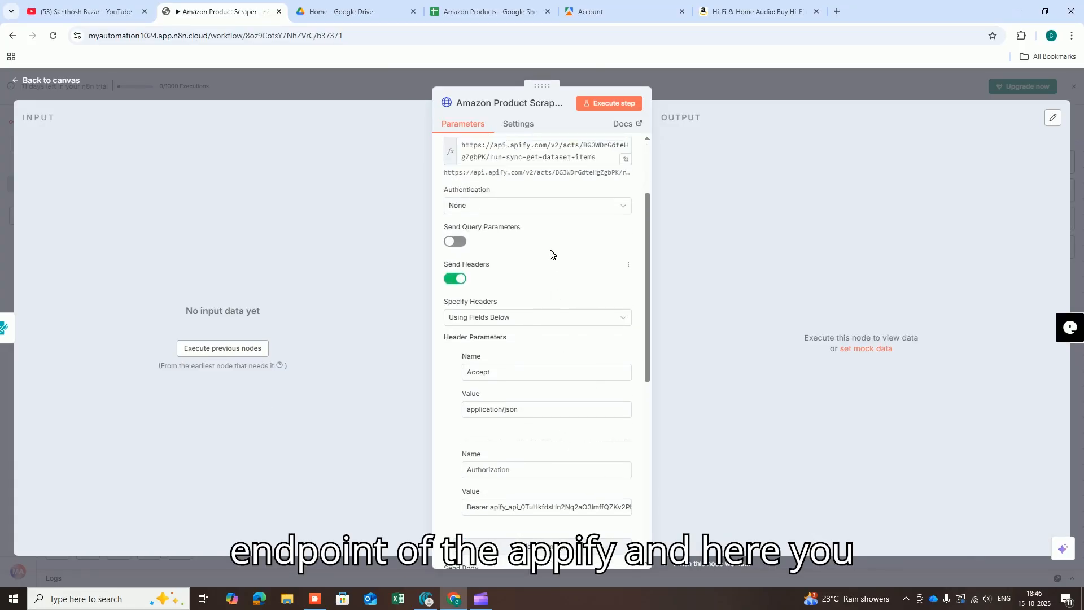
click(551, 210)
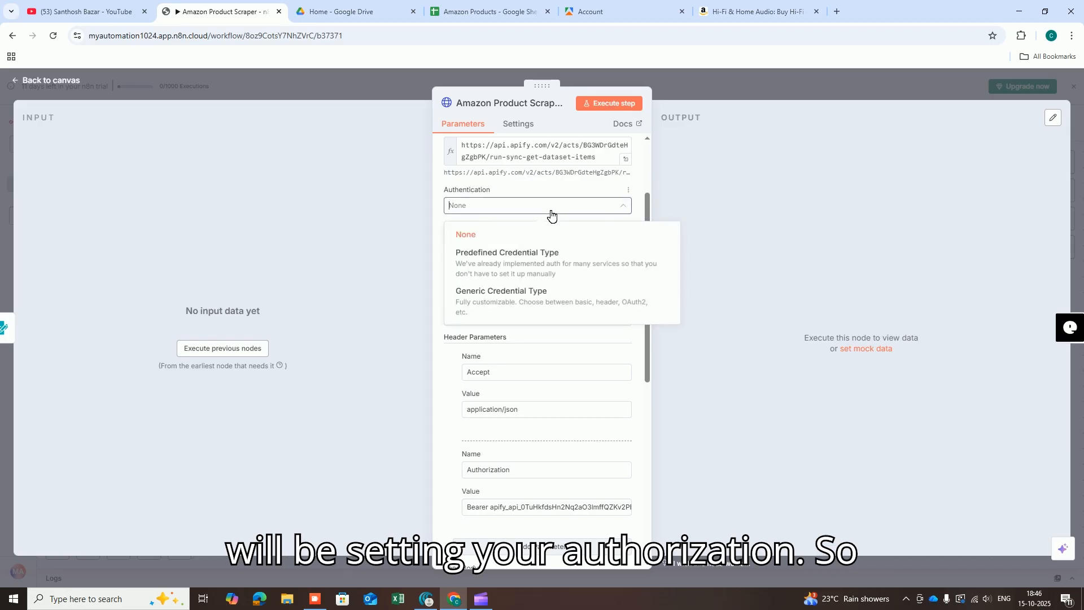
click(551, 212)
scroll(542, 282, down, 1)
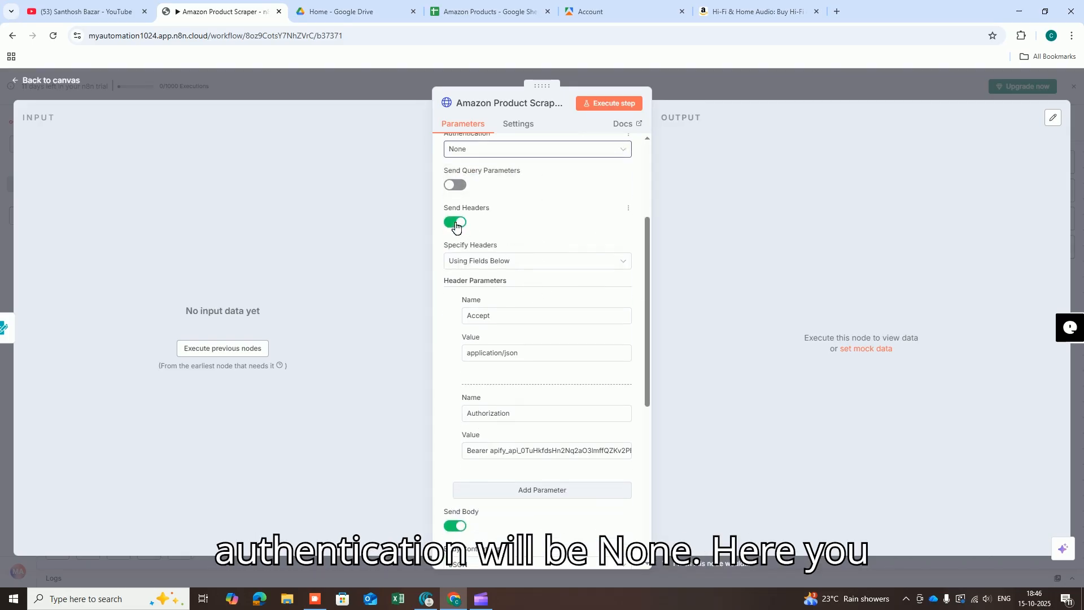
Examine the names and values of the Accept and Authorization header parameters in the Amazon Product Scrapper node.
scroll(503, 348, down, 1)
drag(498, 260, 480, 263)
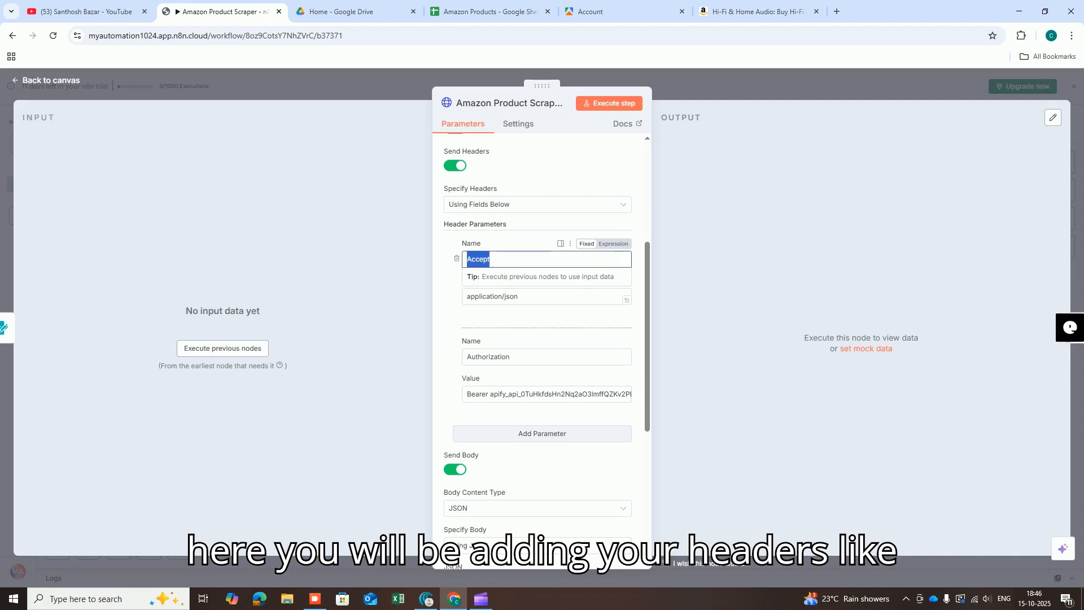
double_click(510, 296)
click(441, 343)
scroll(480, 343, down, 2)
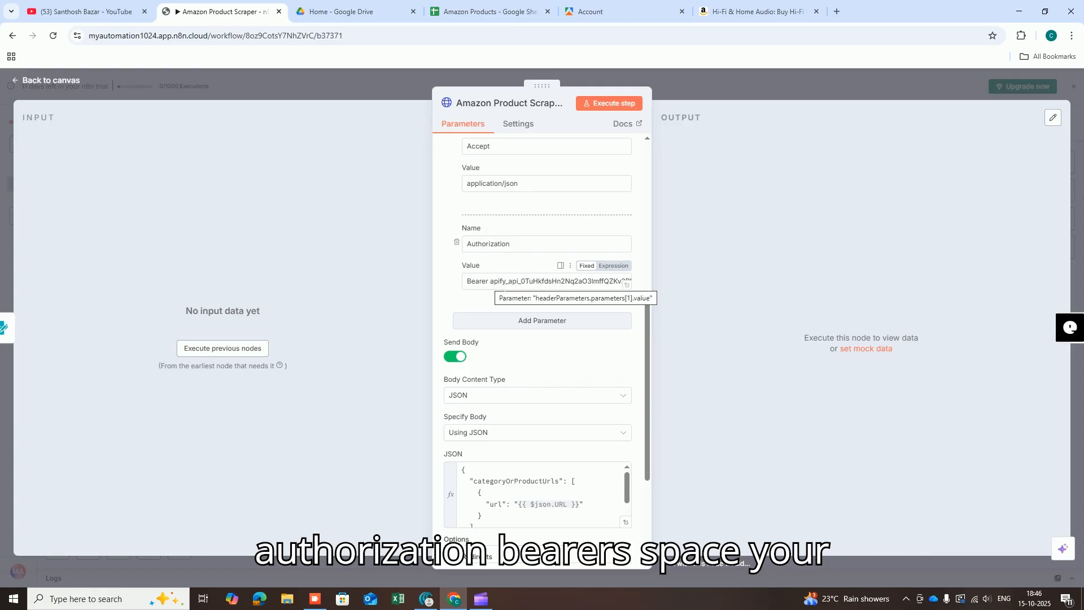
Check where the personal API token is kept in the Apify account settings and return to the n8n node.
click(723, 3)
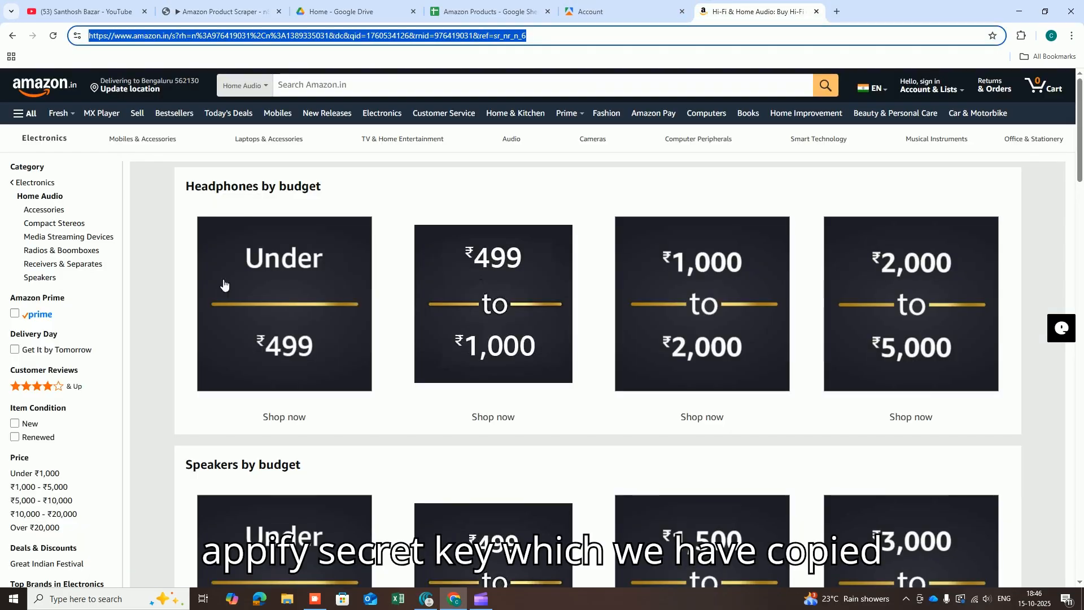
click(627, 11)
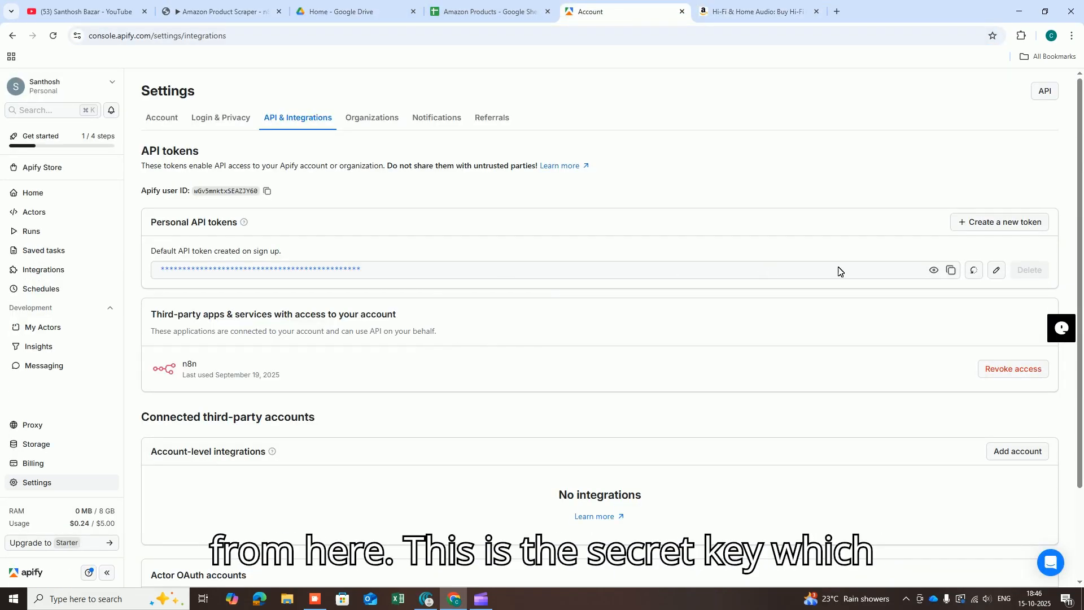
click(220, 12)
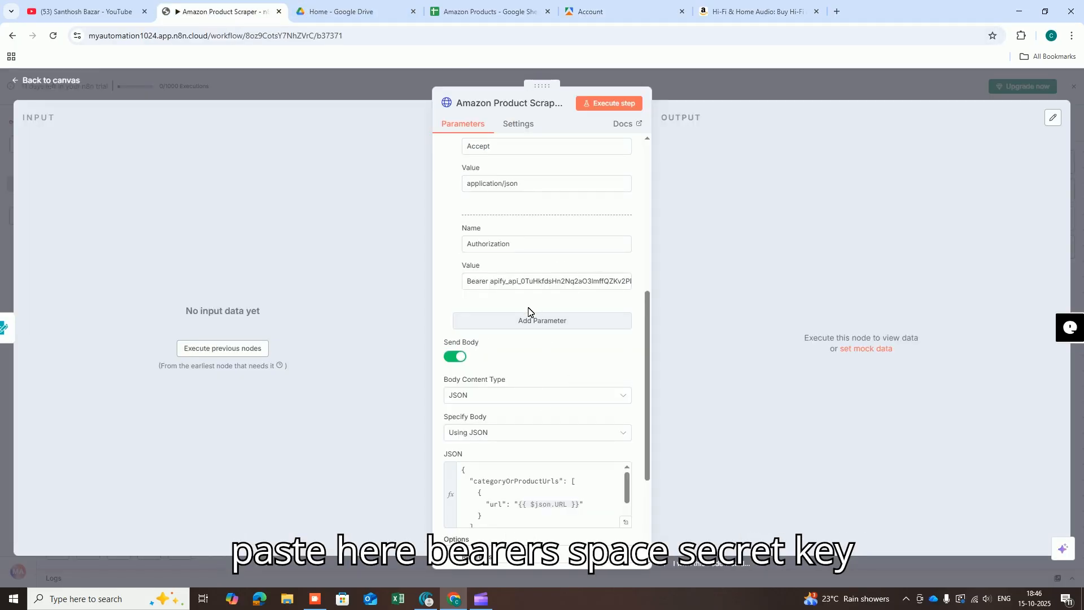
Keep Specify Body on Using JSON and examine the JSON body's categoryOrProductUrls and maxItemsPerStartUrl entries.
scroll(515, 316, down, 2)
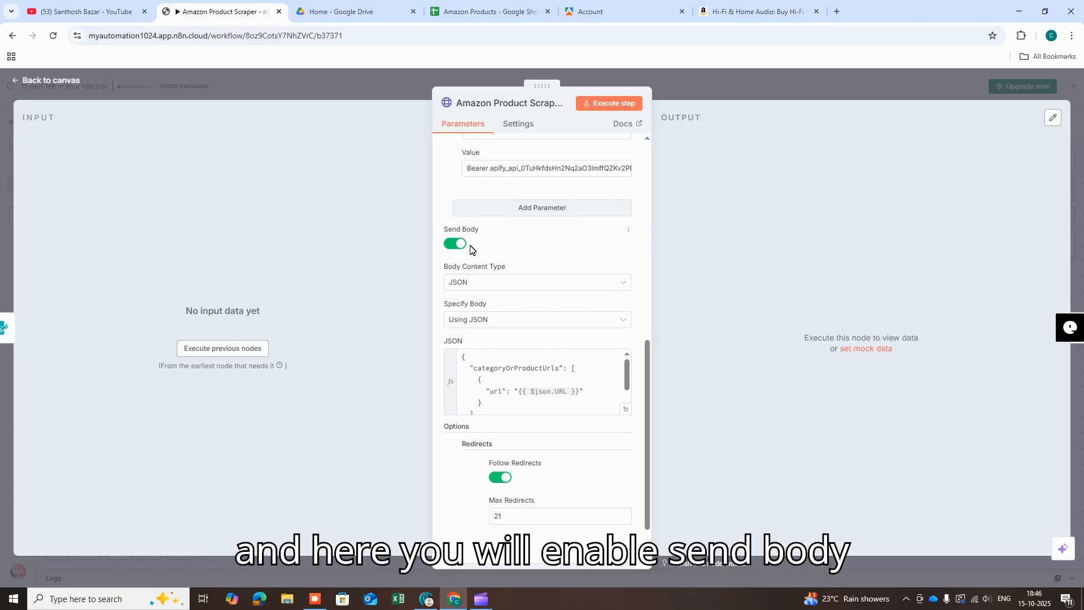
scroll(508, 328, down, 2)
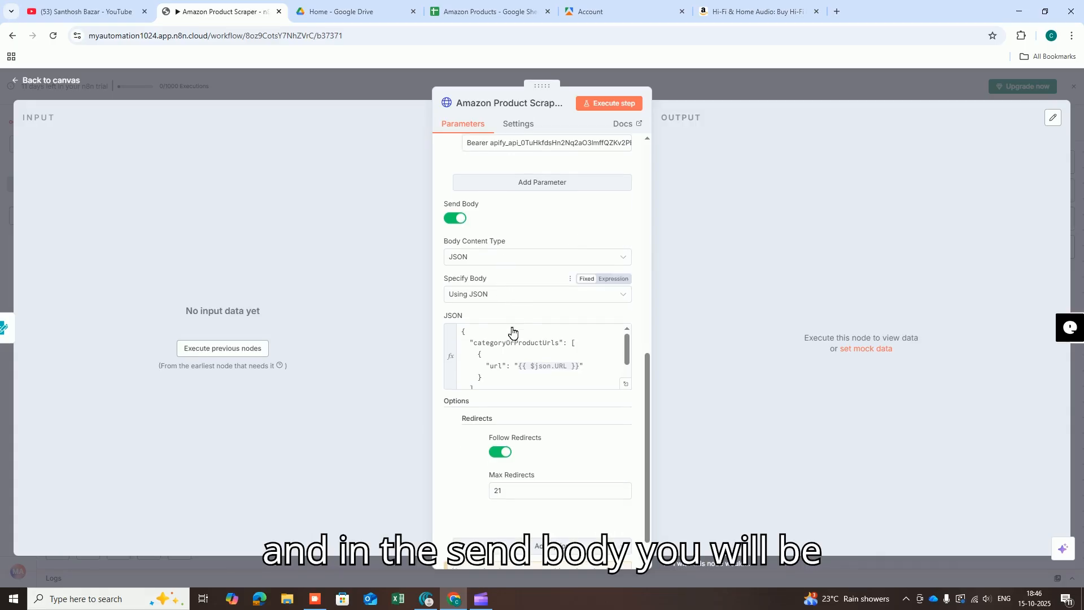
click(496, 254)
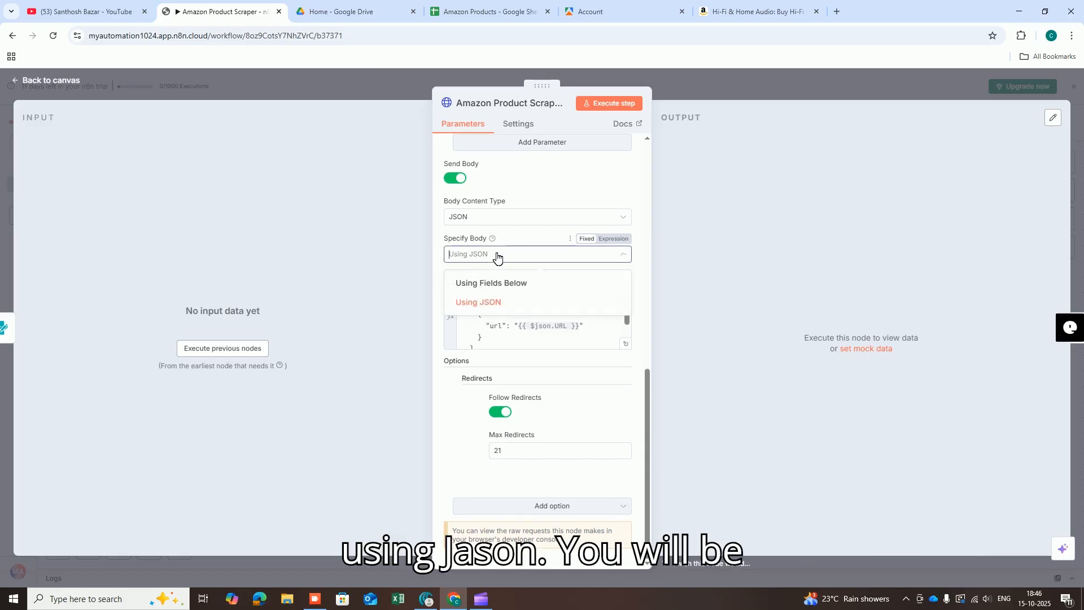
click(493, 305)
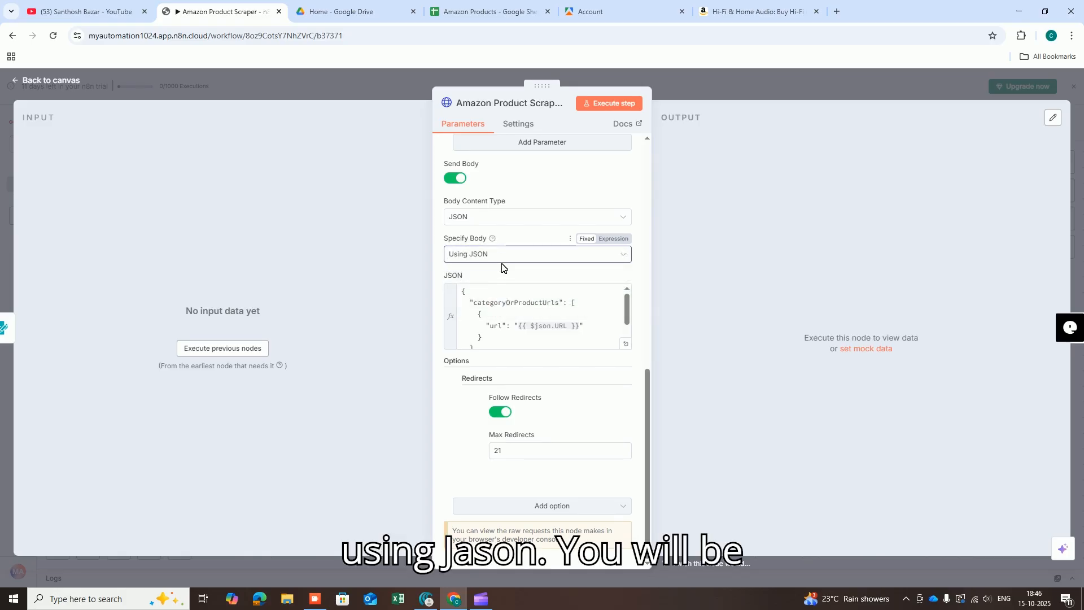
click(498, 302)
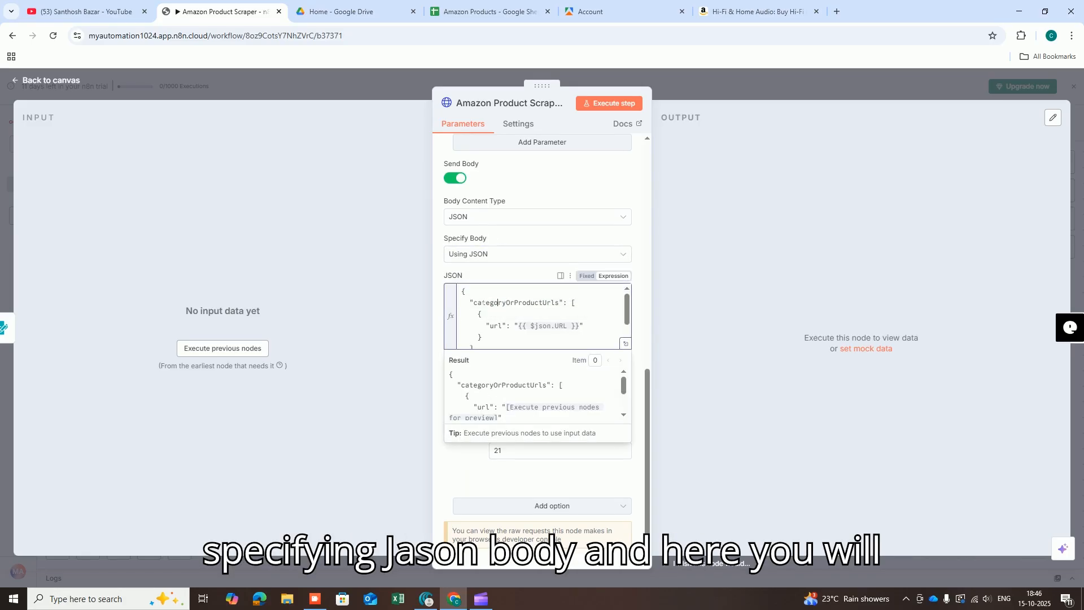
scroll(484, 303, down, 2)
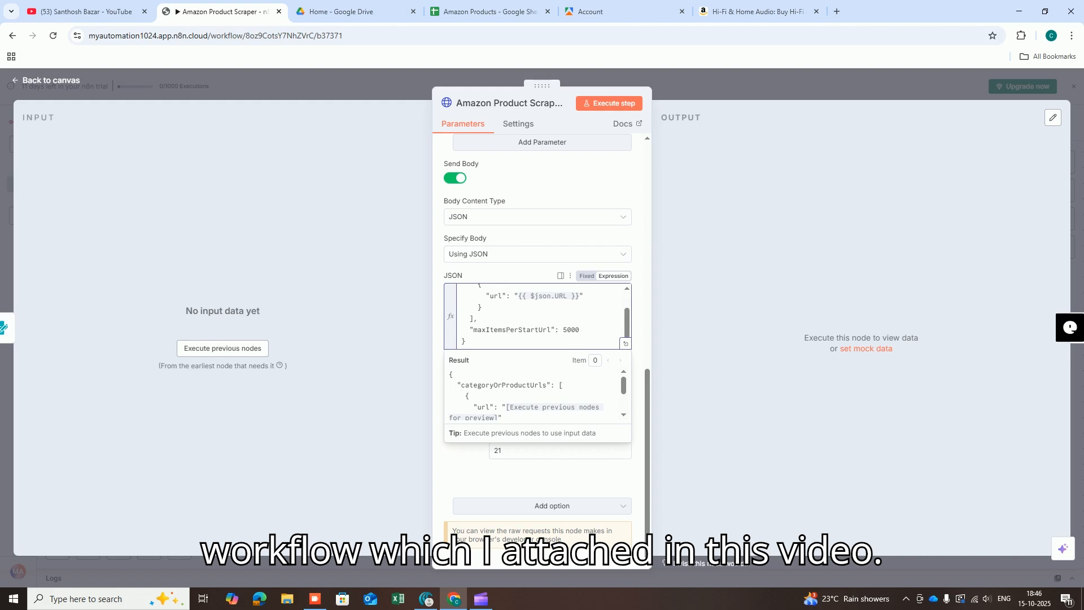
Examine the url expression in the scraper node's JSON body alongside the product listings on the Amazon Home Audio category page.
click(637, 188)
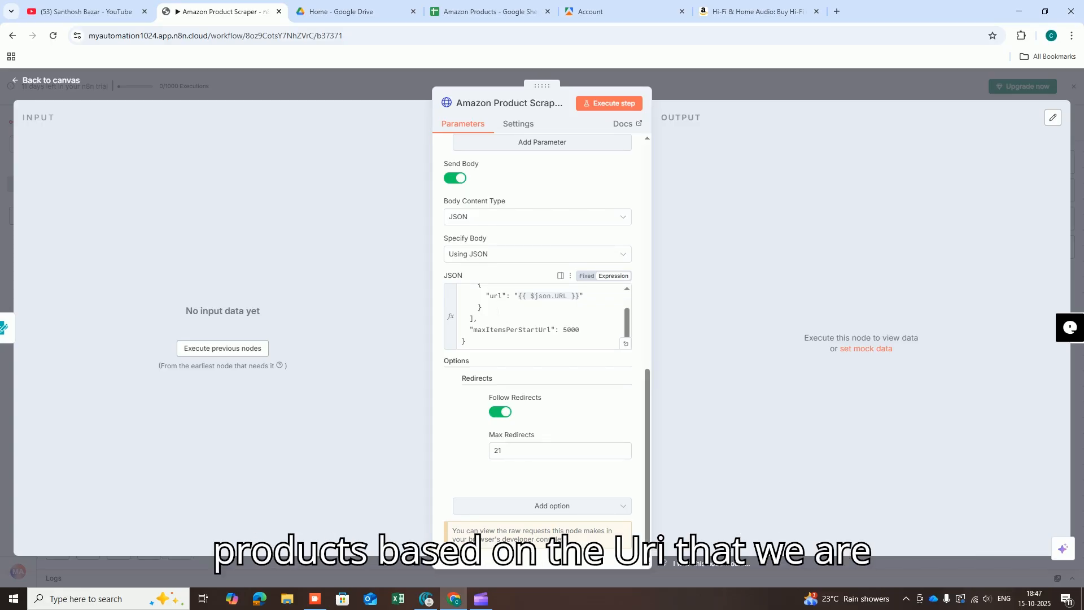
drag(522, 296, 567, 296)
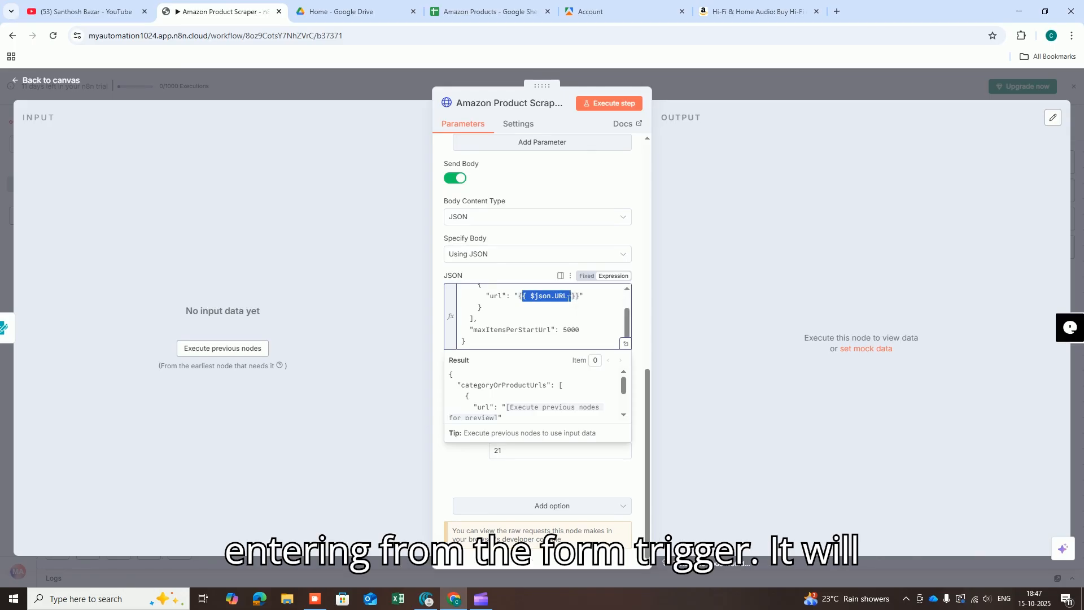
click(756, 11)
scroll(416, 399, down, 10)
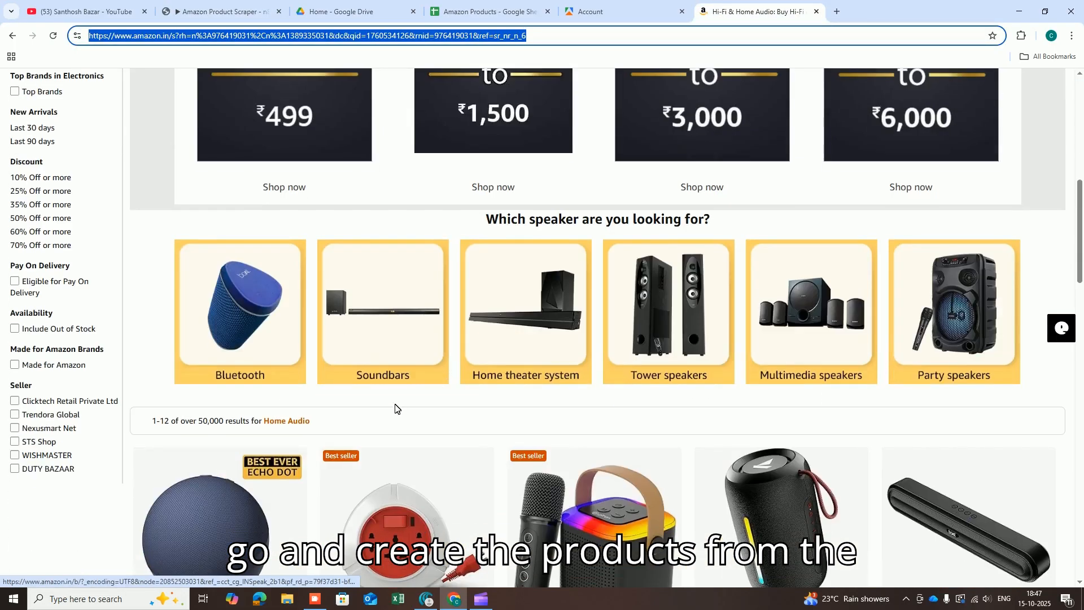
scroll(414, 322, down, 5)
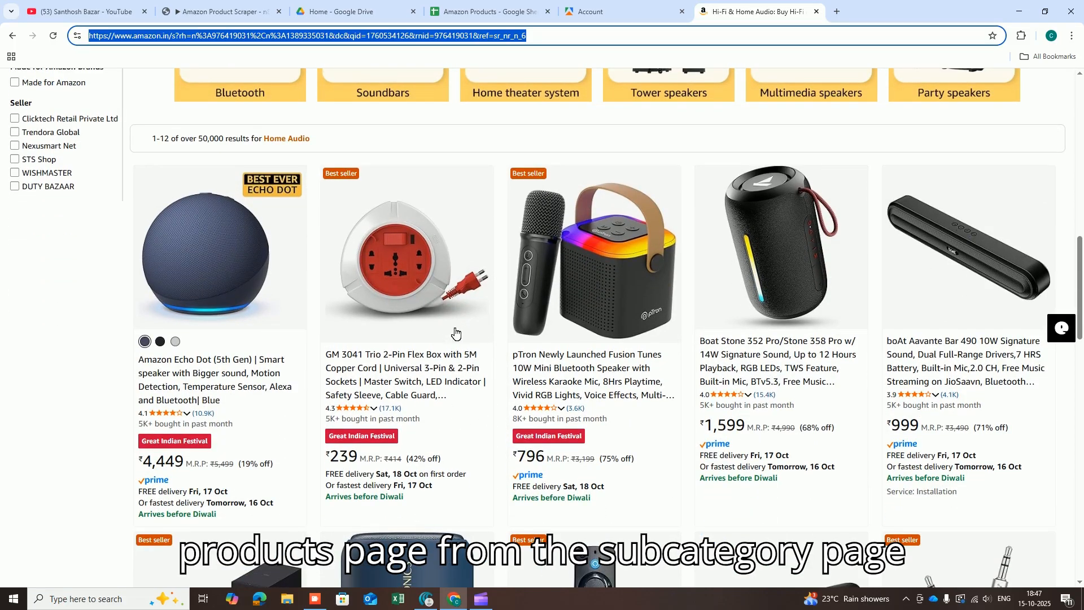
scroll(453, 328, down, 2)
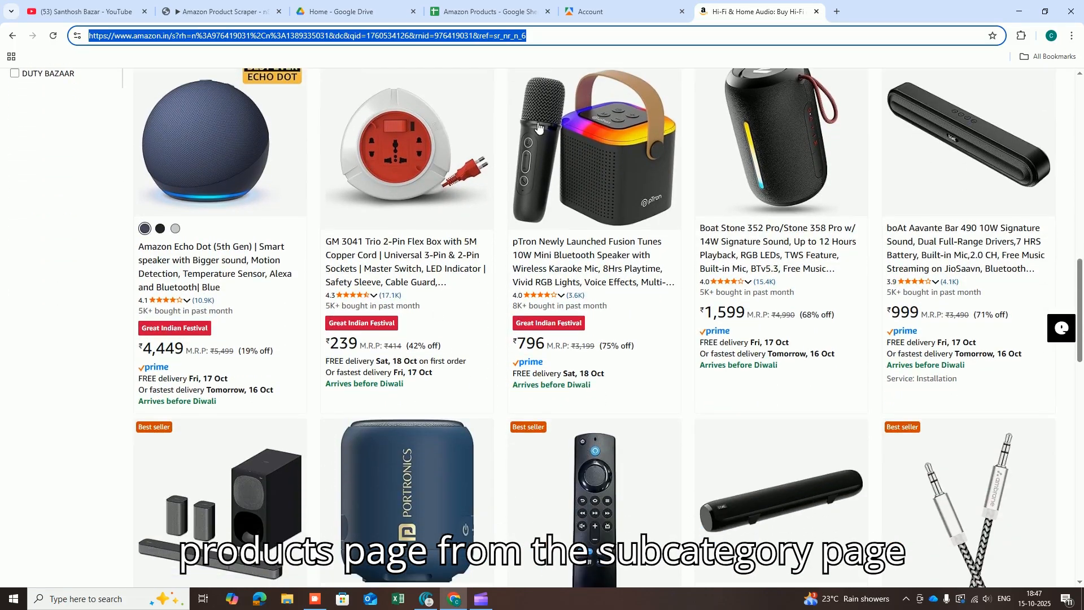
click(253, 4)
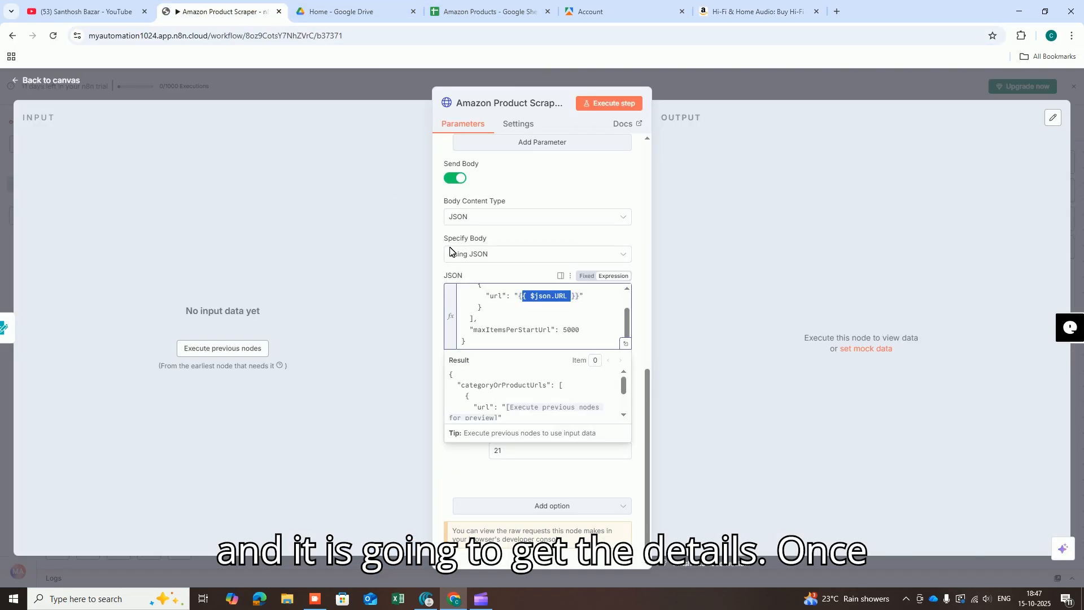
Close the Amazon Product Scrapper node and examine the fields to set in the Map Required Fields node.
click(69, 84)
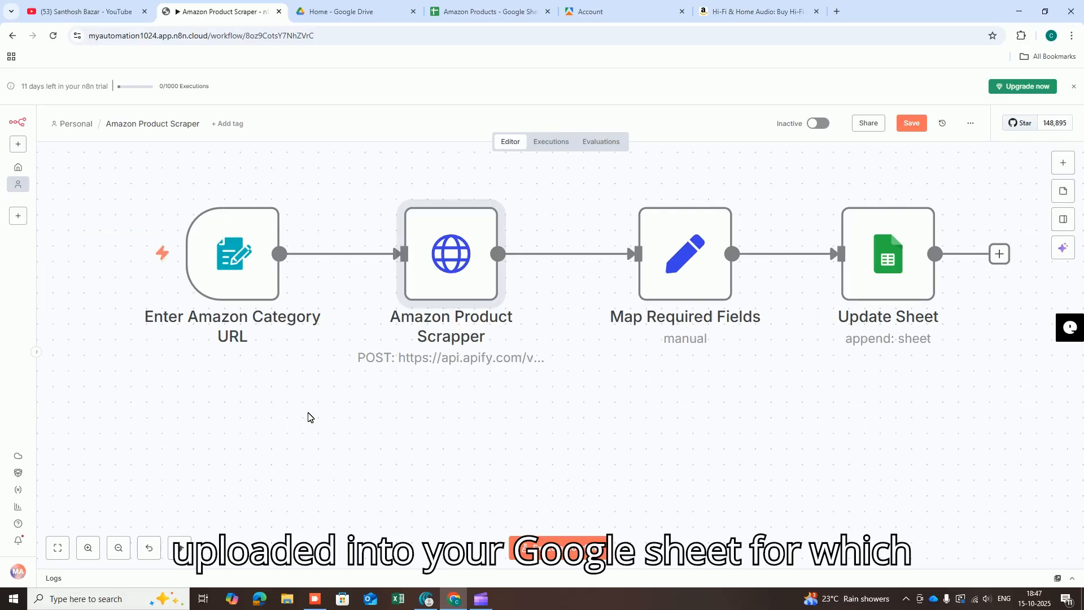
click(670, 286)
double_click(669, 286)
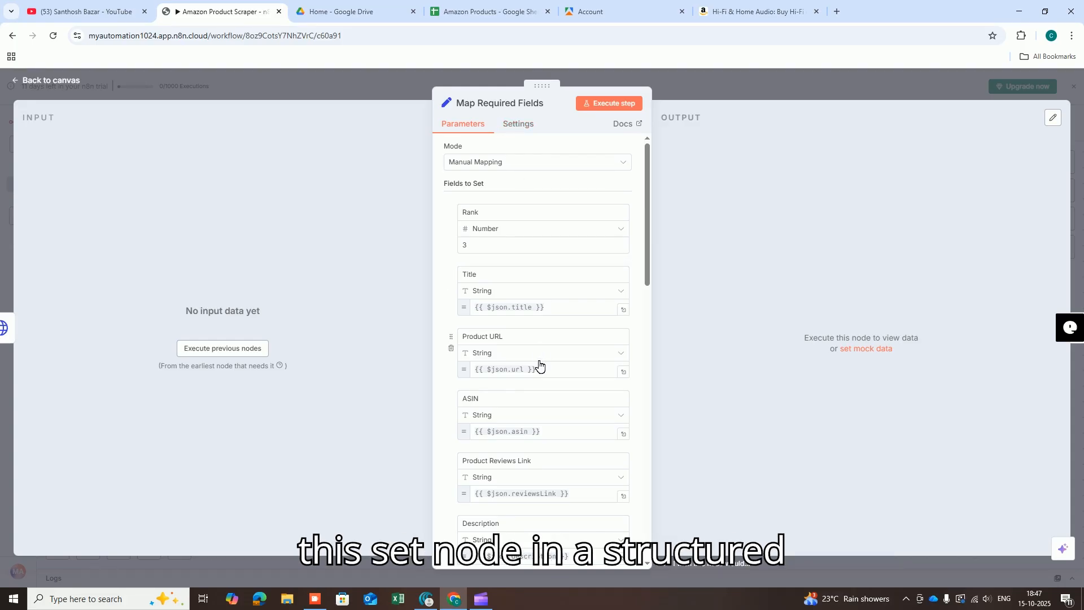
scroll(510, 354, down, 1)
scroll(510, 344, down, 6)
scroll(510, 339, up, 4)
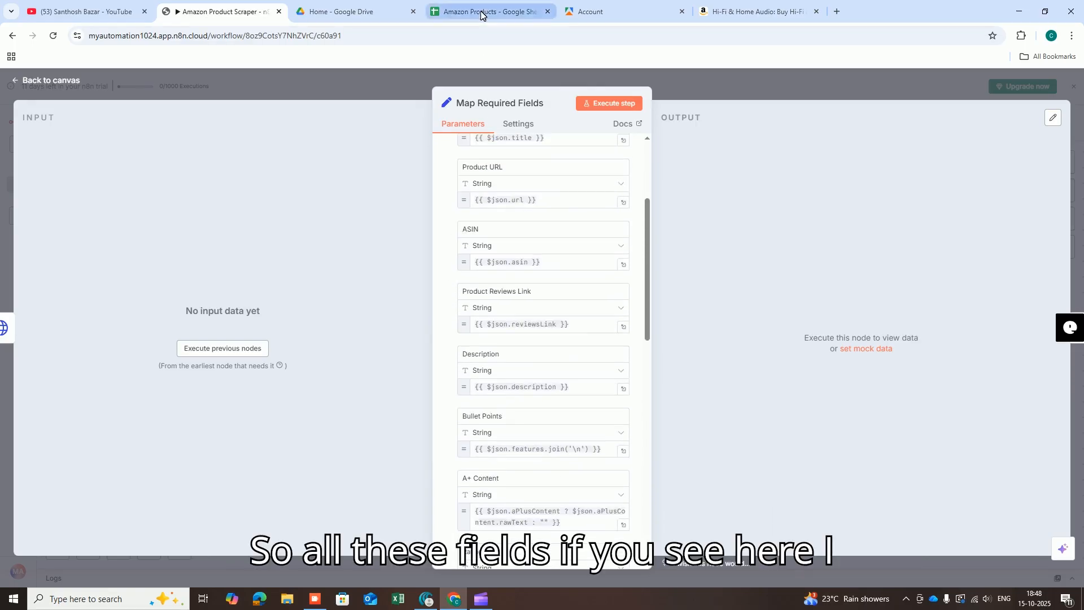
Locate the Amazon Products spreadsheet in Google Drive and look through its scraped product rows.
click(481, 12)
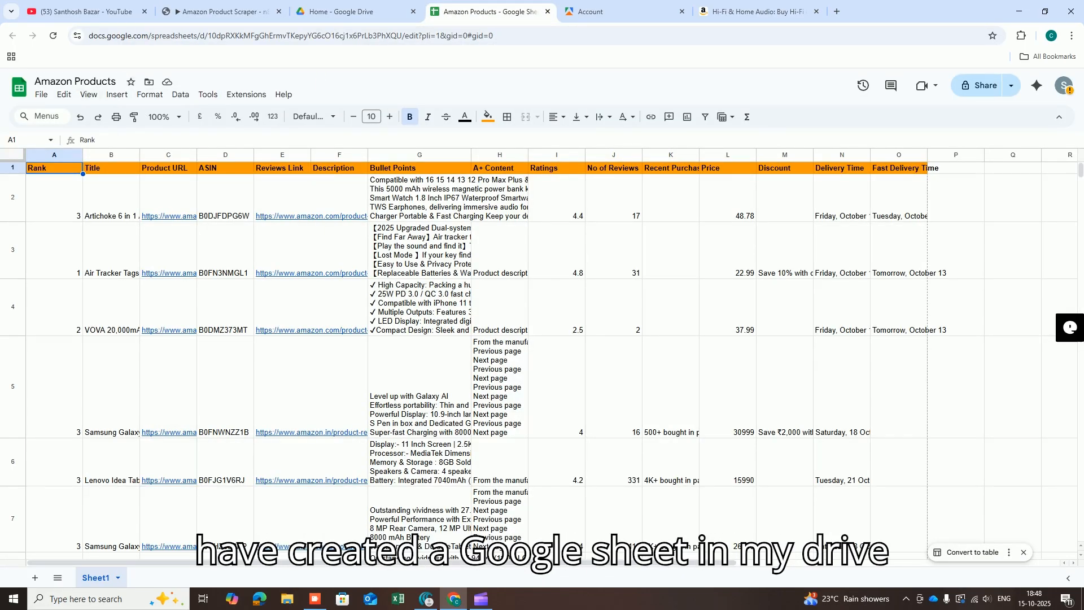
click(310, 7)
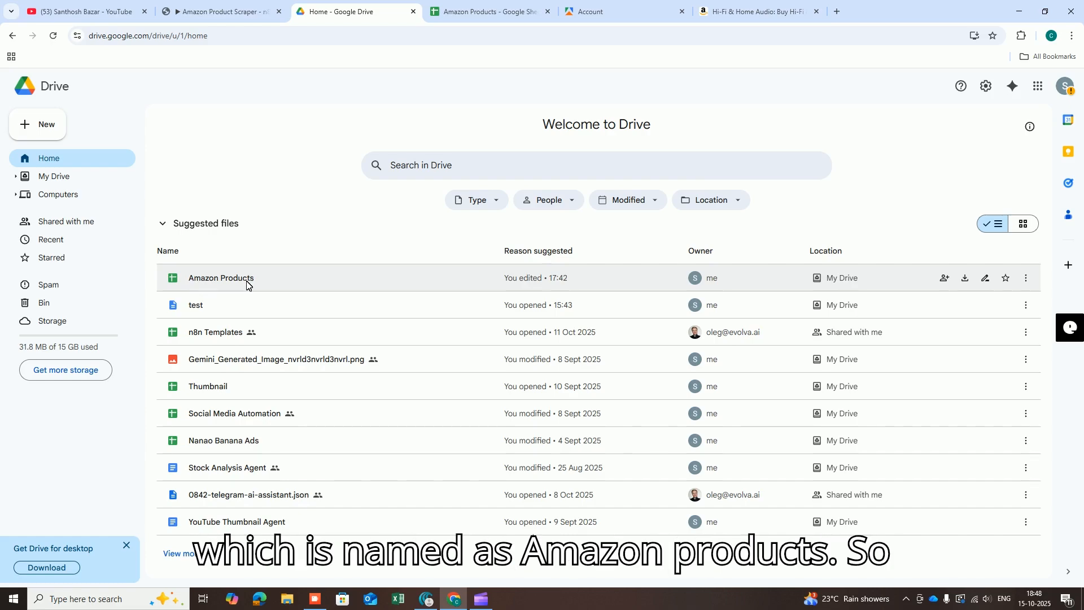
click(489, 12)
scroll(243, 260, down, 10)
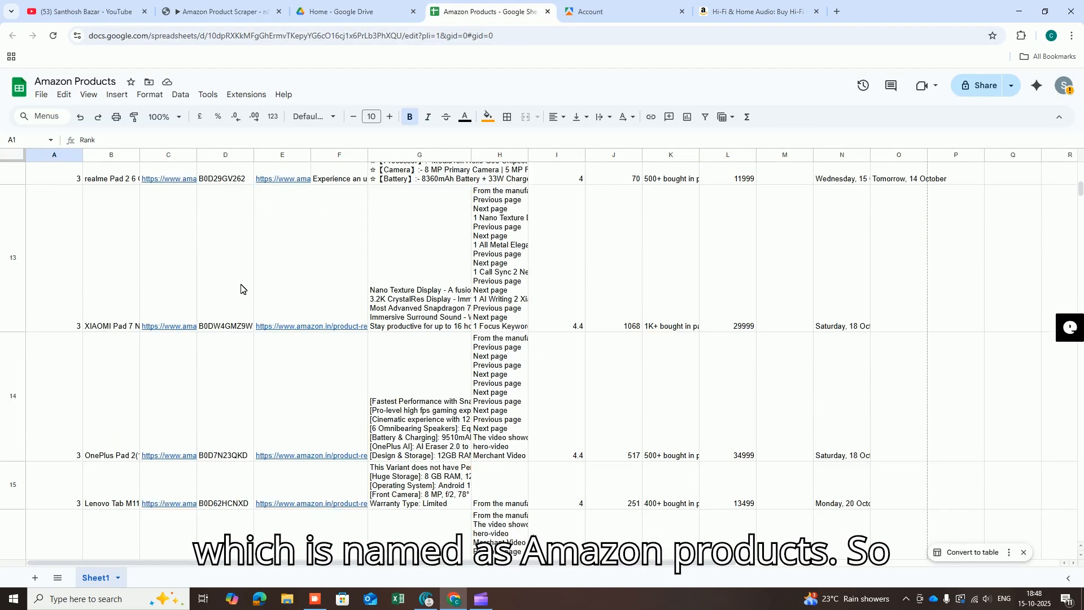
scroll(233, 343, down, 5)
scroll(236, 343, up, 15)
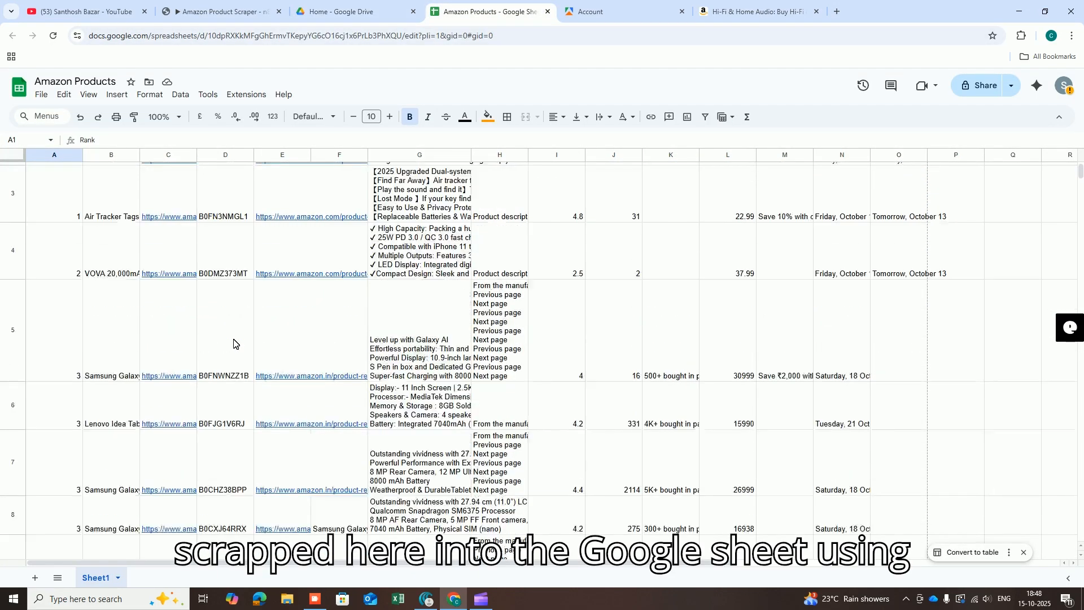
scroll(236, 343, up, 3)
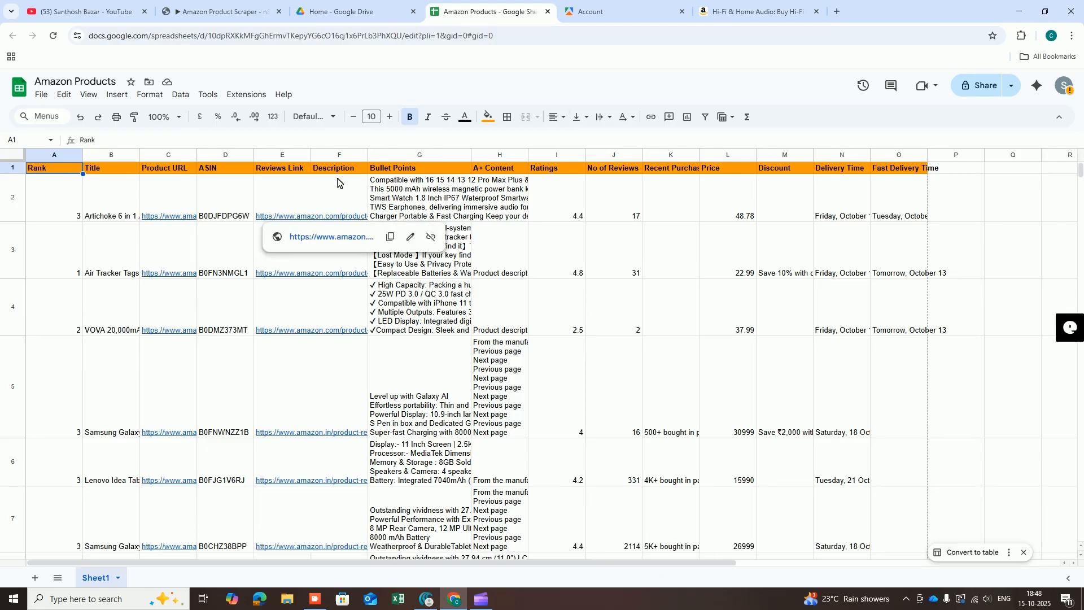
Inspect the first product's Bullet Points, A+ Content, Ratings and No of Reviews cells in the Amazon Products sheet.
click(403, 184)
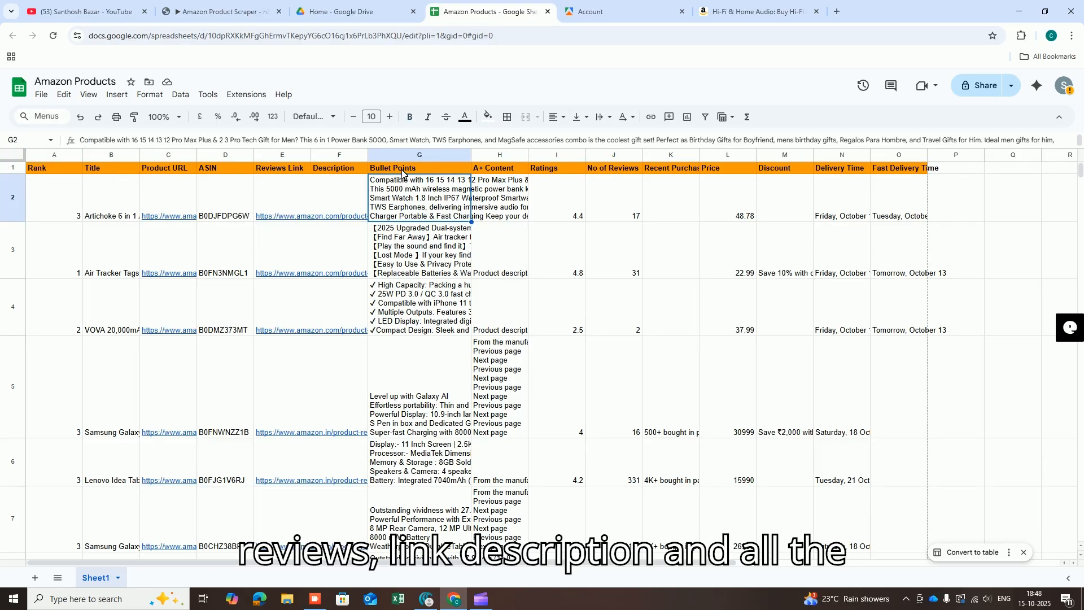
click(493, 204)
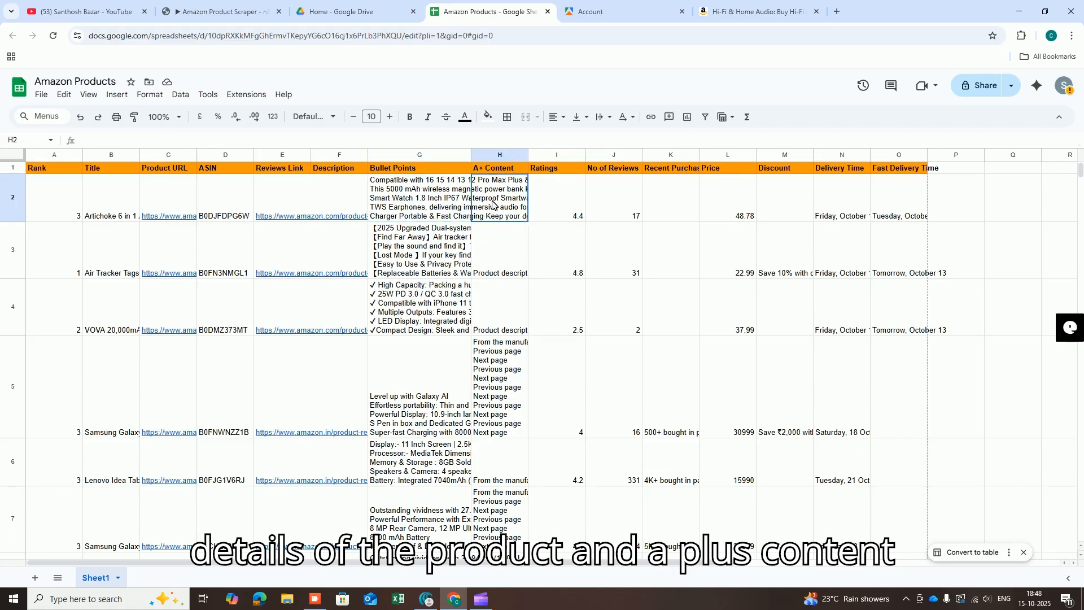
click(550, 193)
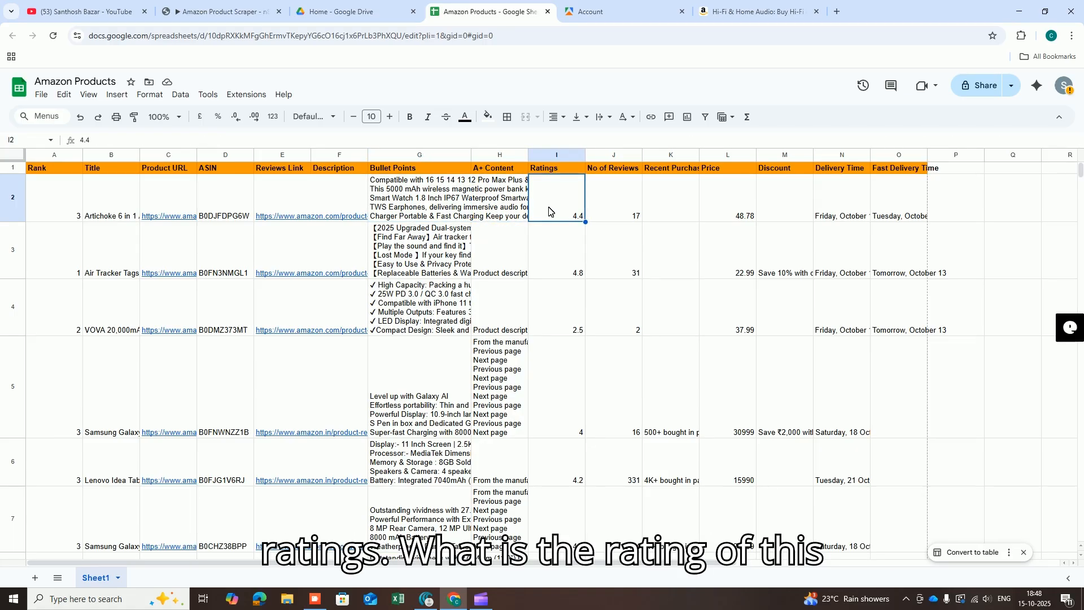
click(606, 210)
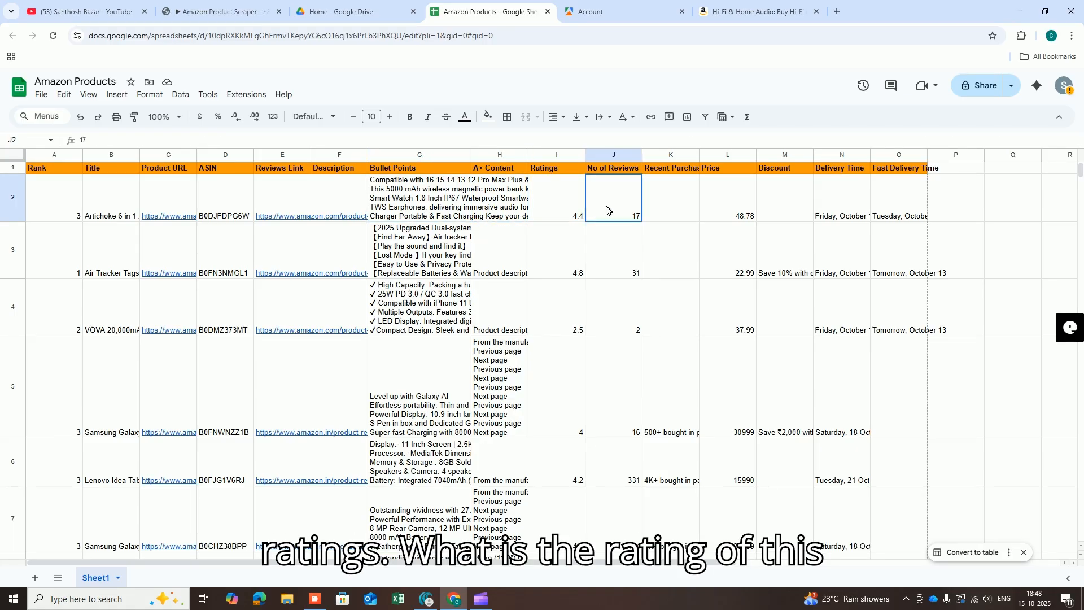
Inspect the recent purchases column for several products, including rows 2, 5, 6 and 7.
click(663, 212)
scroll(720, 381, down, 3)
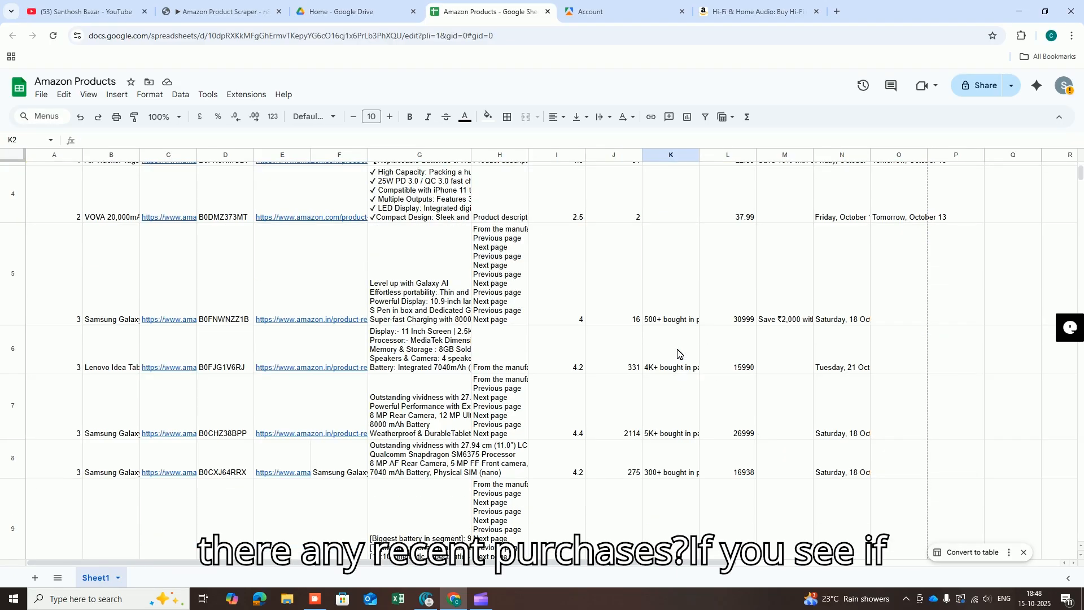
click(665, 314)
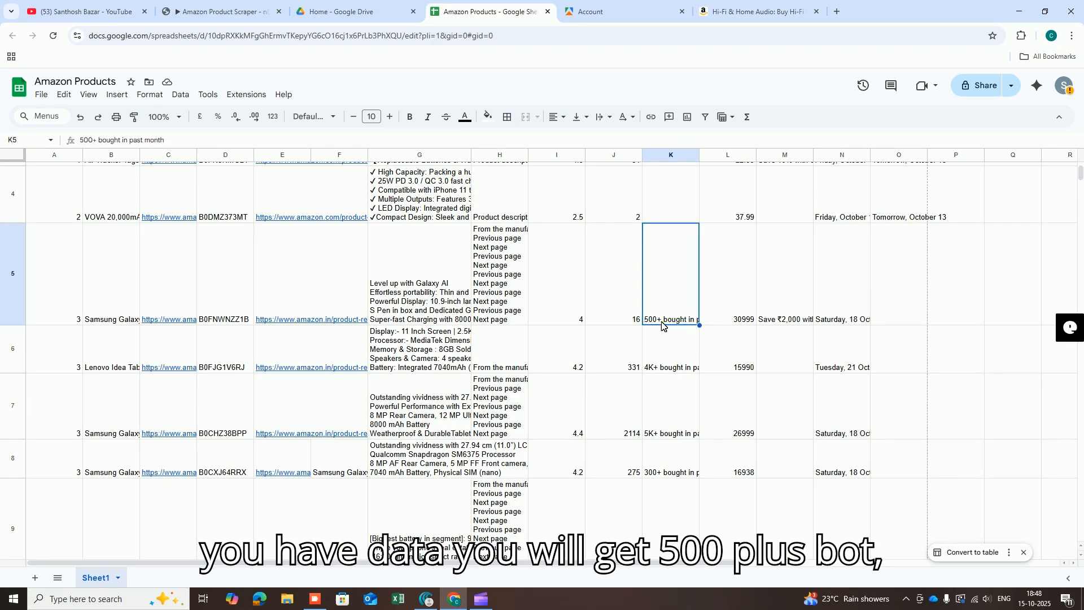
click(684, 368)
click(684, 436)
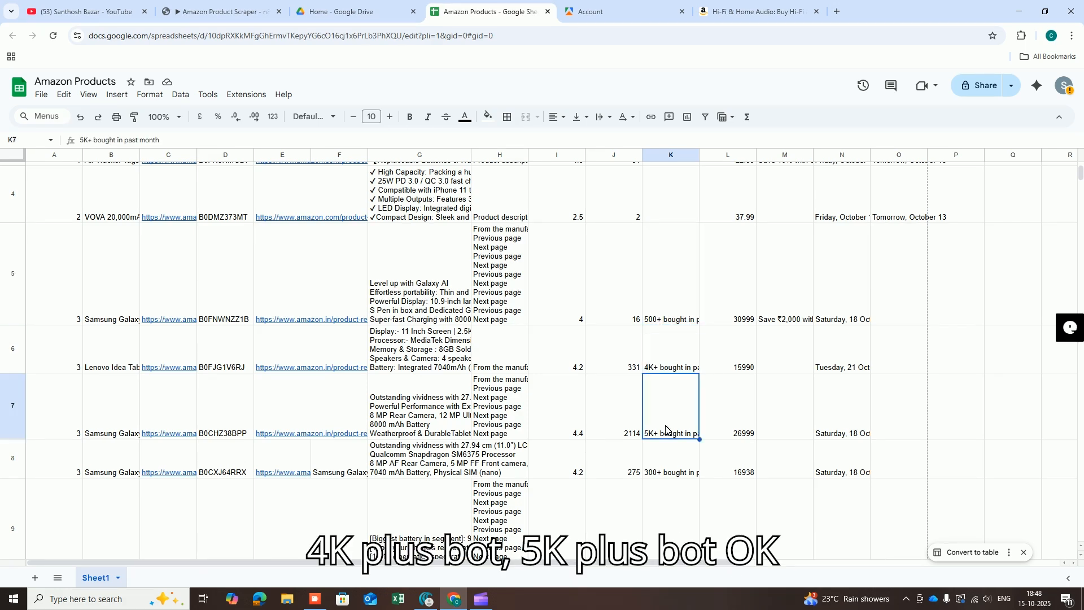
scroll(664, 448, up, 3)
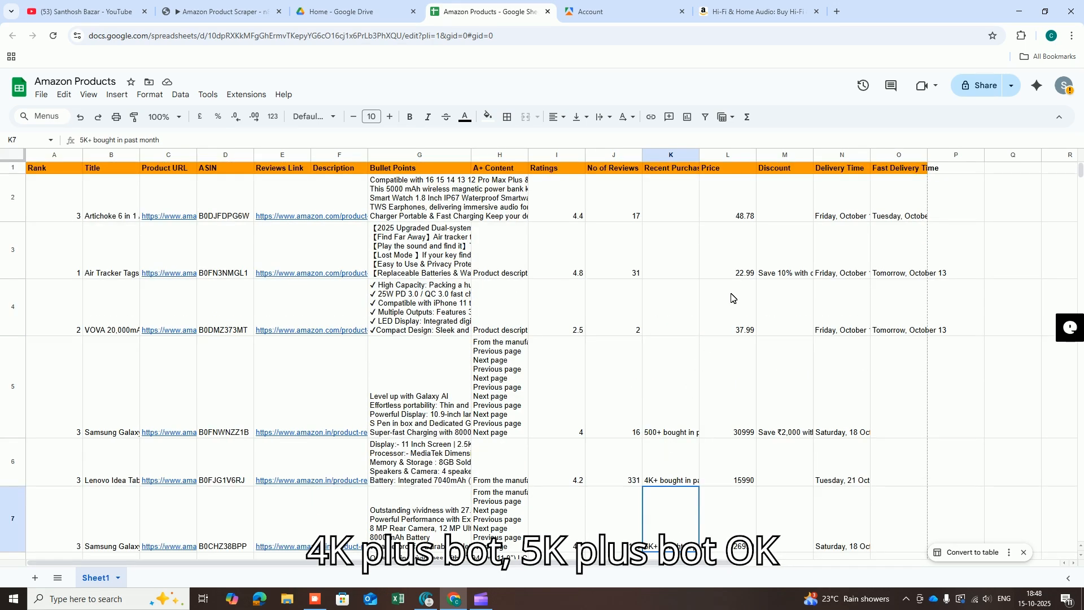
Inspect the Price, Discount, Delivery Time and Fast Delivery Time cells of the first product.
click(732, 187)
click(782, 204)
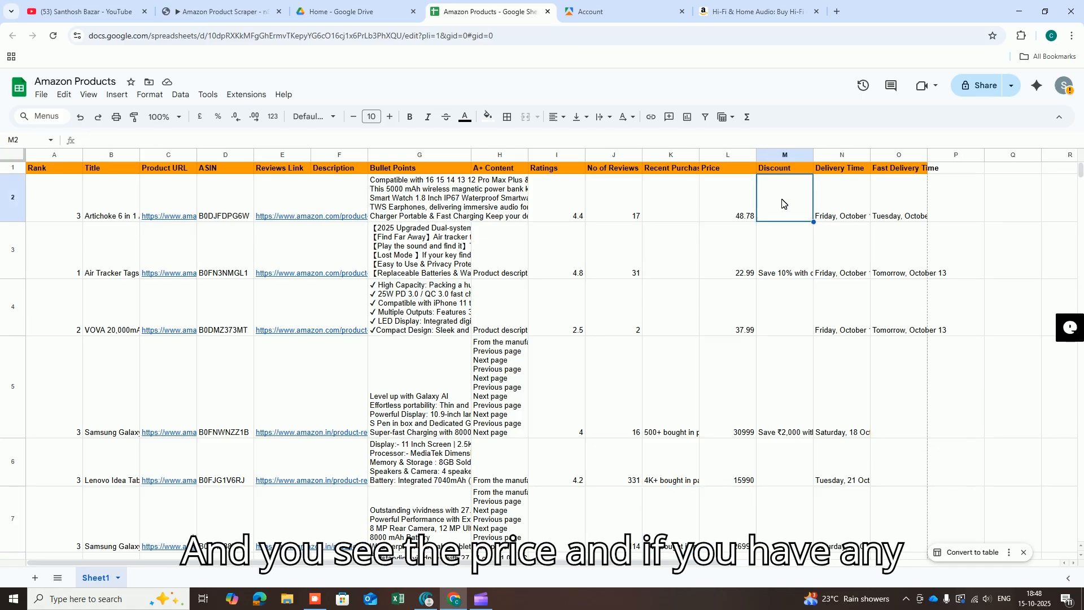
click(830, 192)
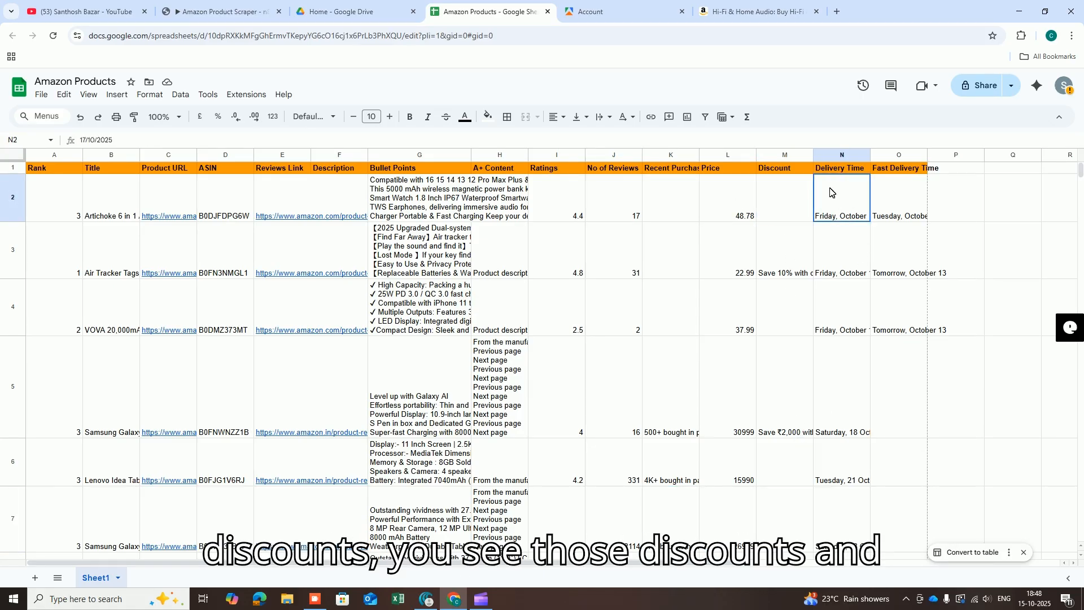
click(893, 198)
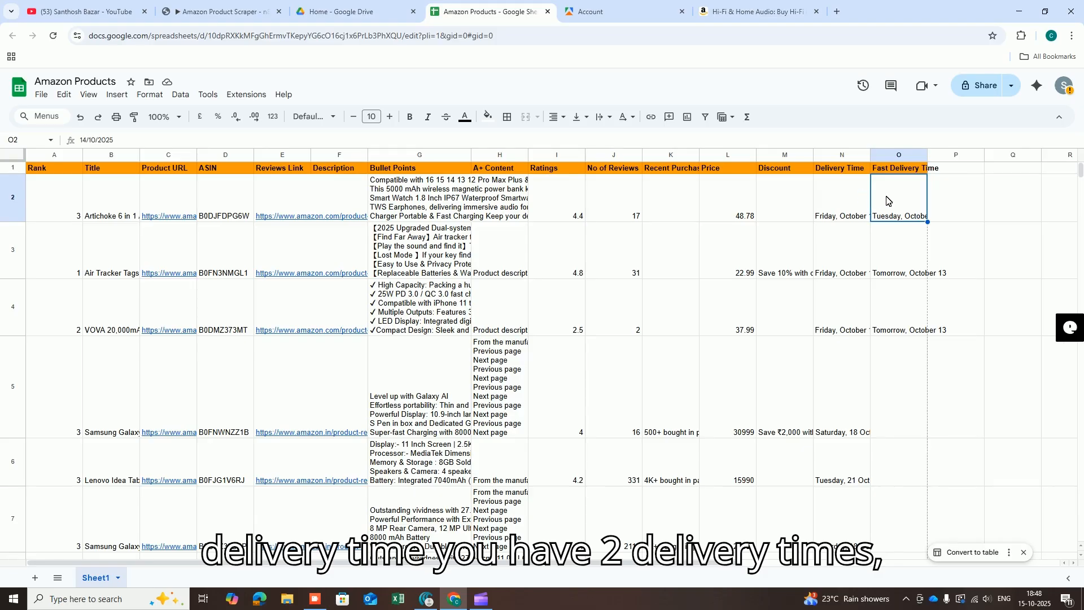
click(842, 199)
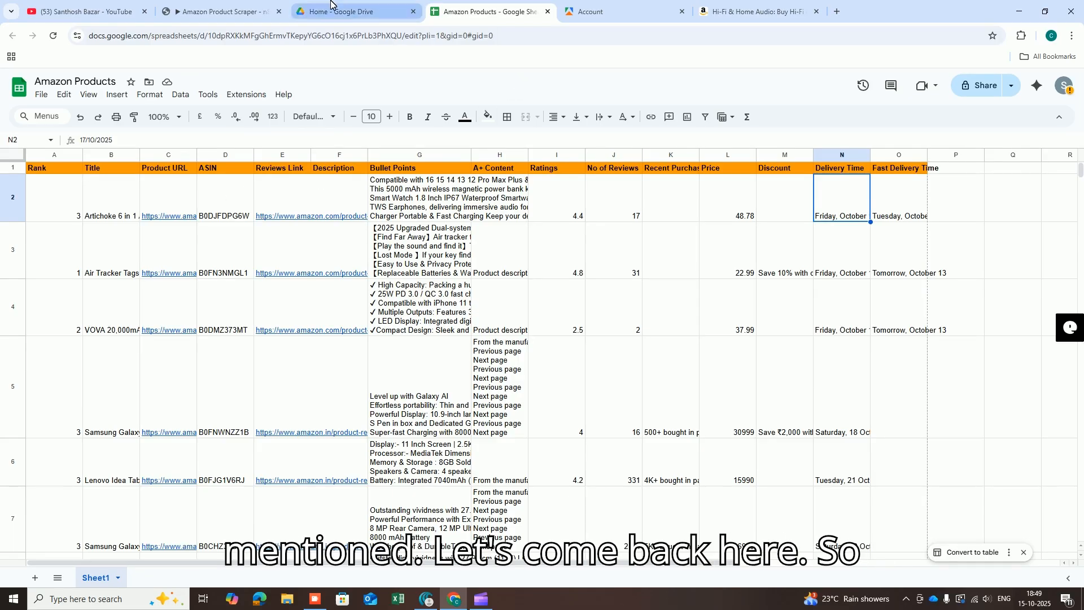
Return to the n8n Map Required Fields node and review all its field mappings, from Rank to Fastest delivery Time.
click(236, 4)
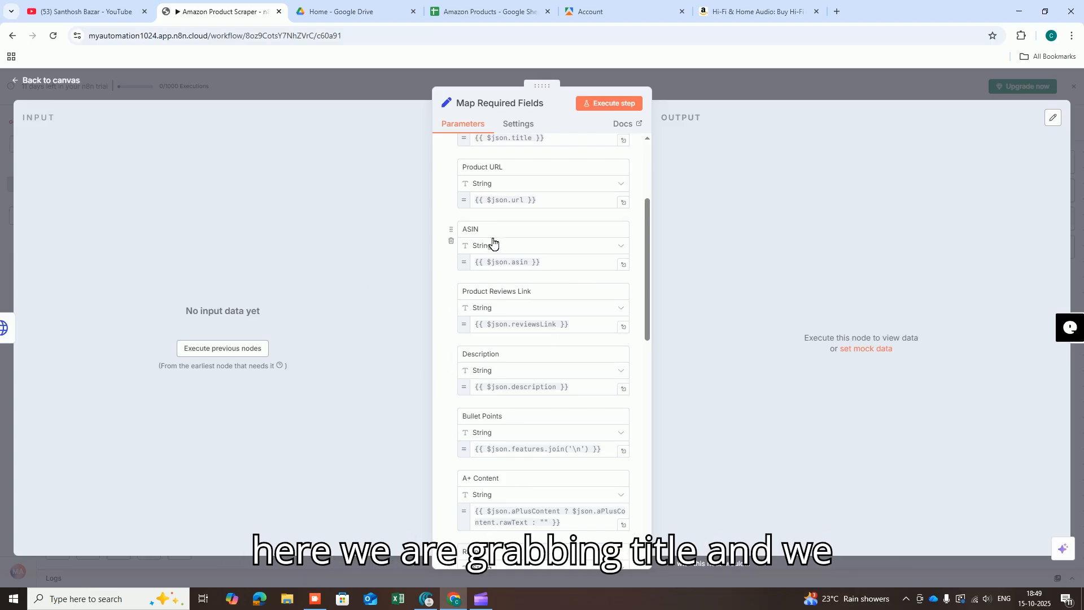
scroll(502, 294, down, 1)
scroll(502, 293, up, 2)
scroll(508, 317, down, 4)
scroll(497, 266, down, 3)
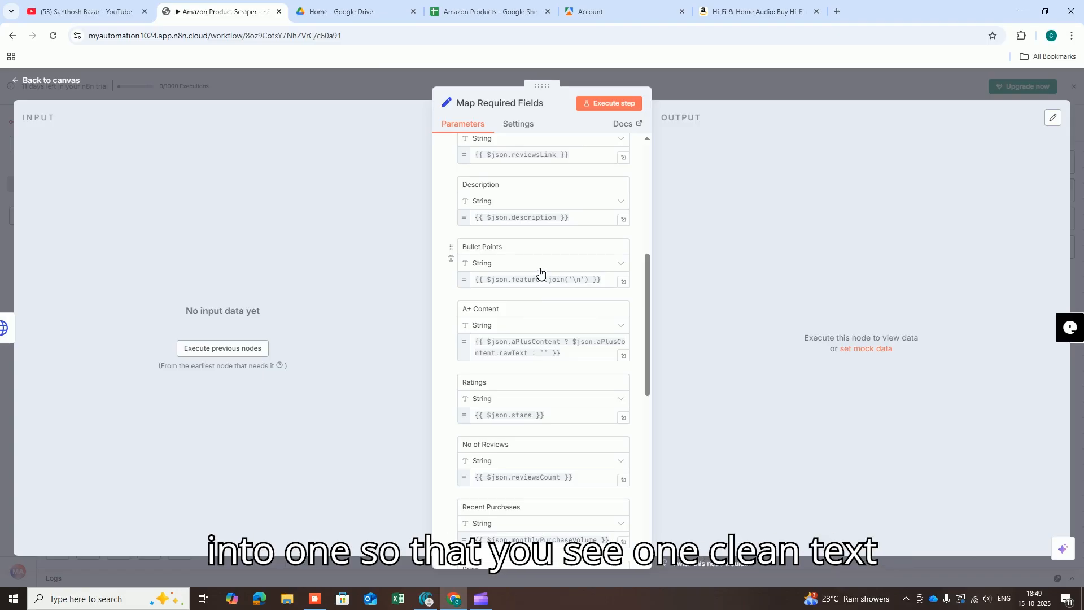
scroll(542, 294, down, 9)
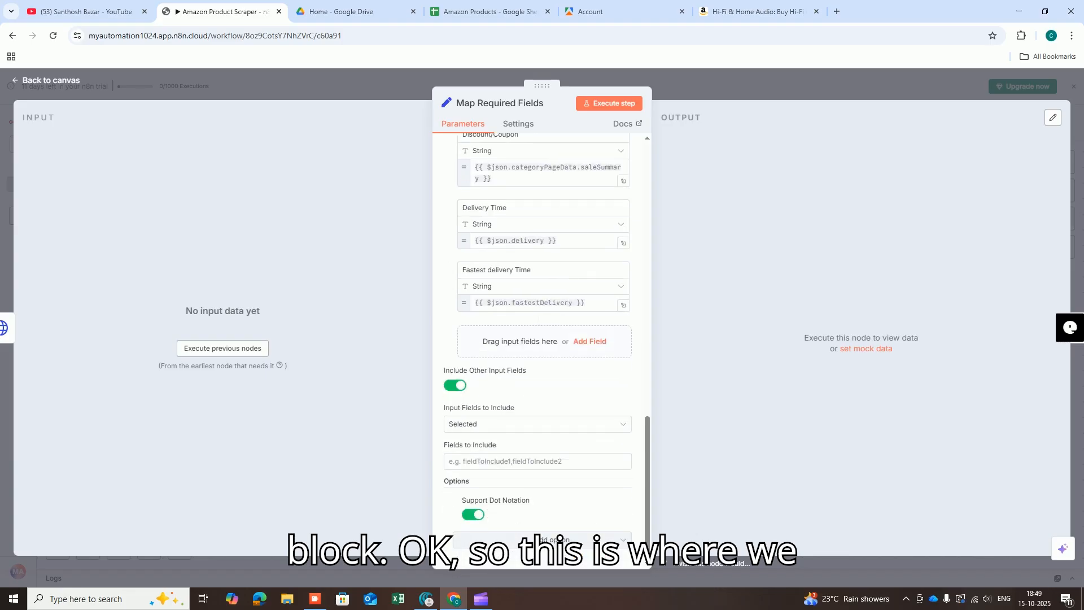
scroll(516, 287, up, 15)
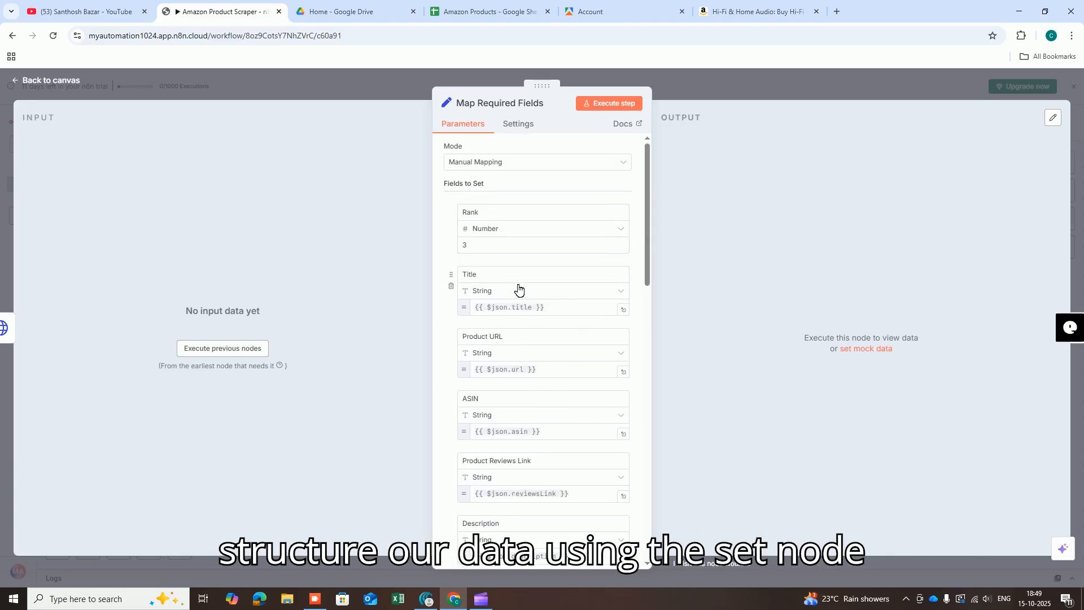
Review the Update Sheet node's credential options, keeping Google Sheets account, and view its target Amazon Products spreadsheet.
click(67, 81)
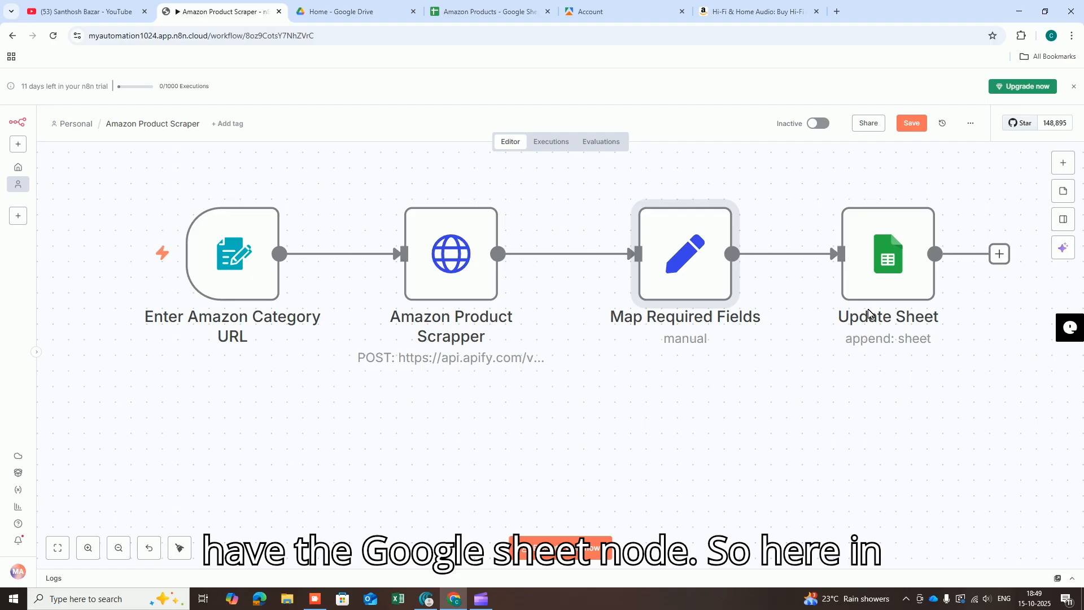
double_click(883, 280)
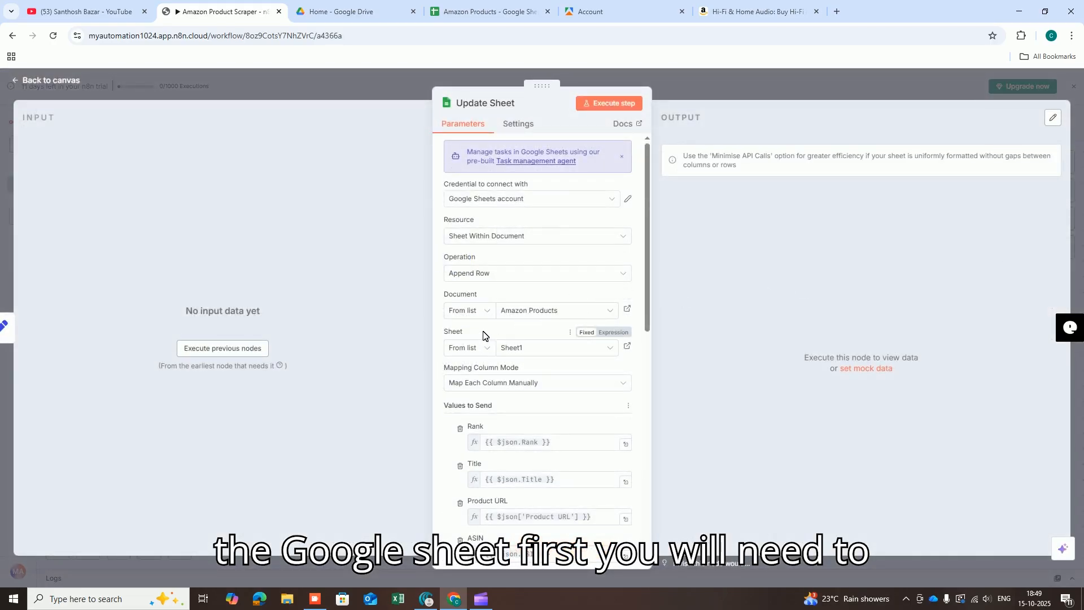
click(573, 199)
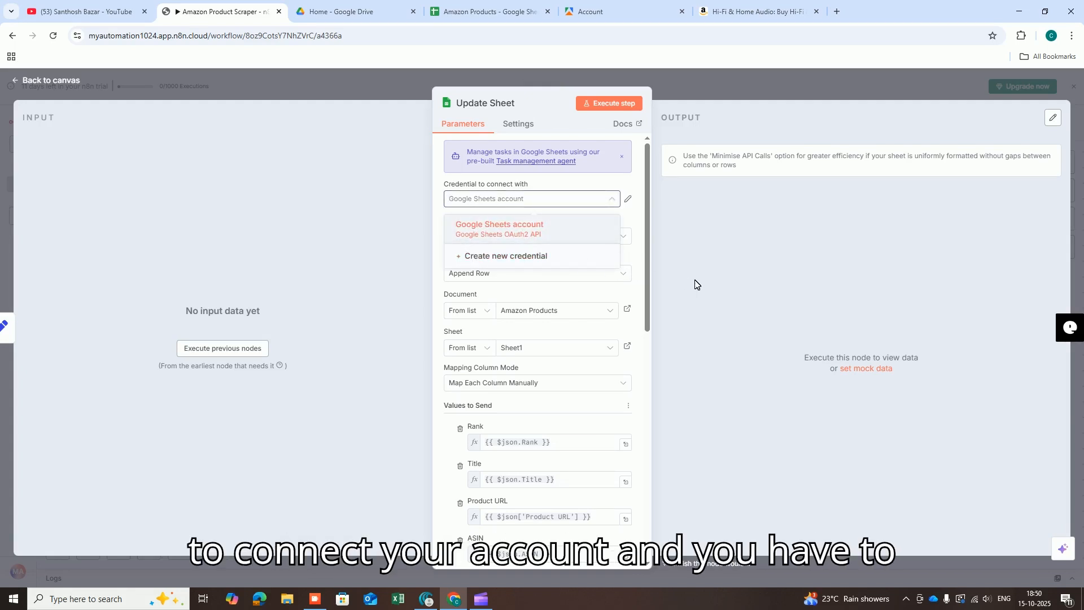
click(710, 287)
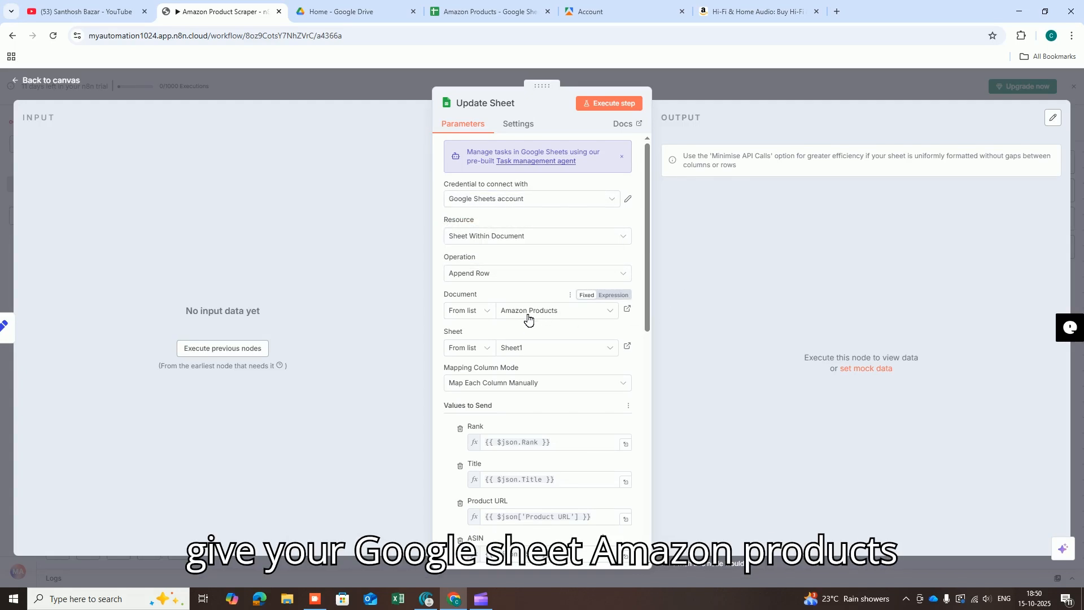
click(452, 17)
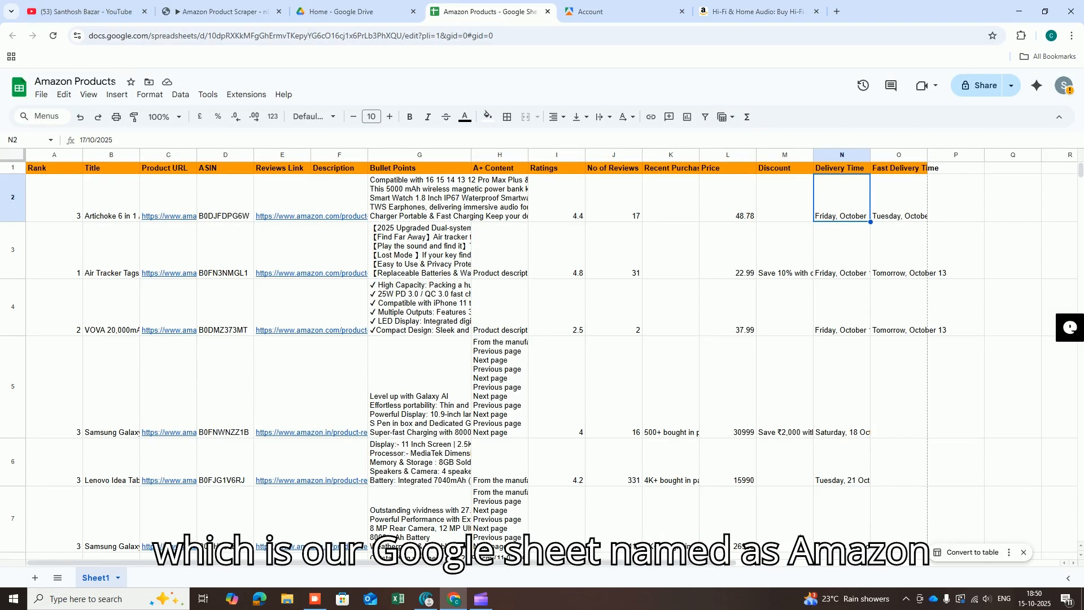
Review the Update Sheet node's Amazon Products document, Sheet1 target and column mappings from Rank to Fast Delivery Time.
click(220, 11)
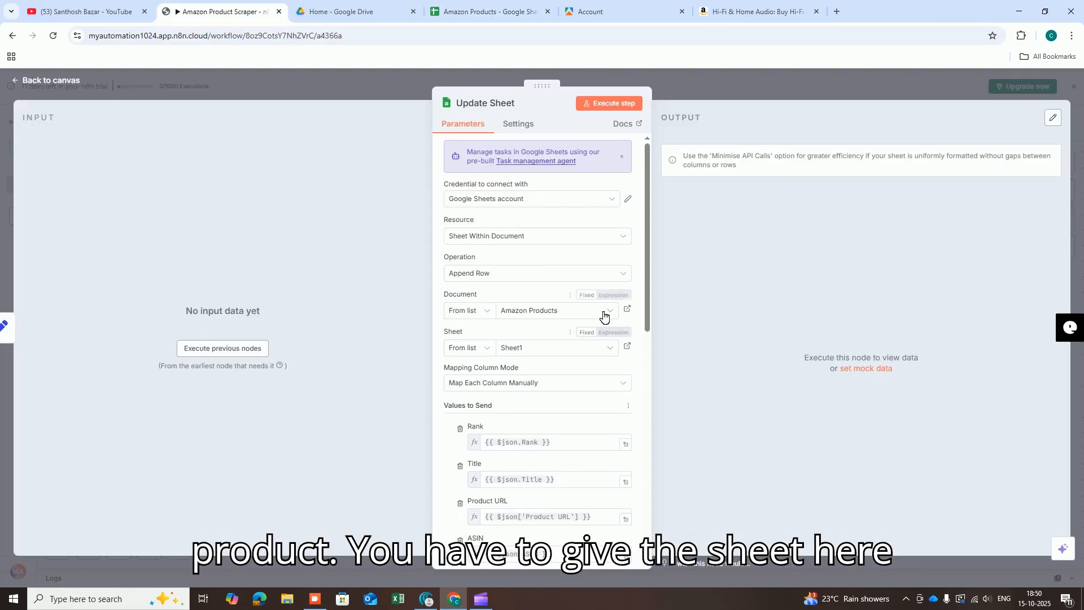
click(479, 11)
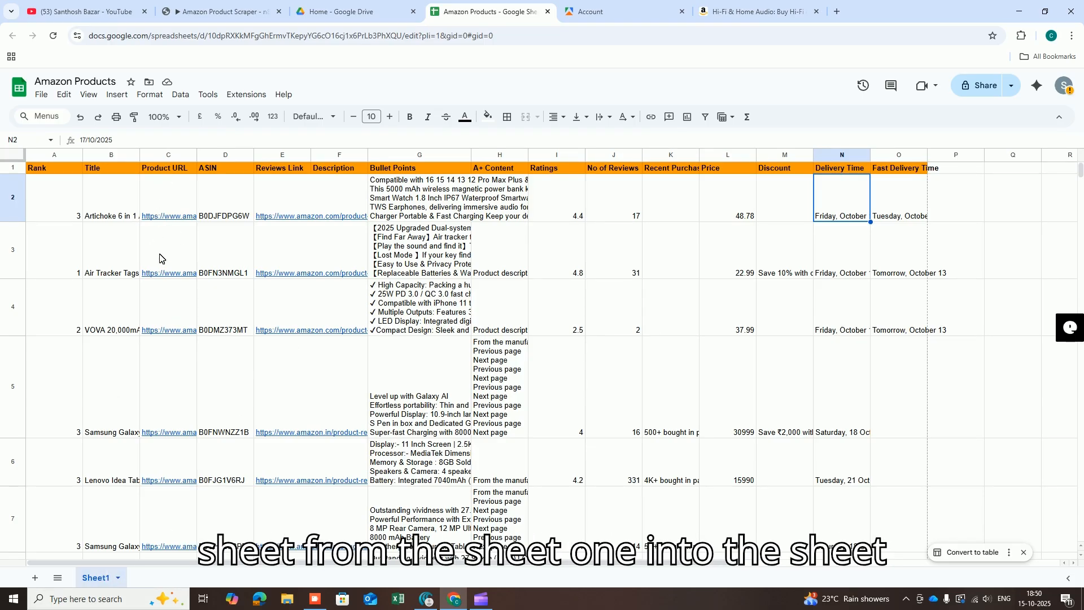
click(221, 11)
scroll(525, 350, down, 3)
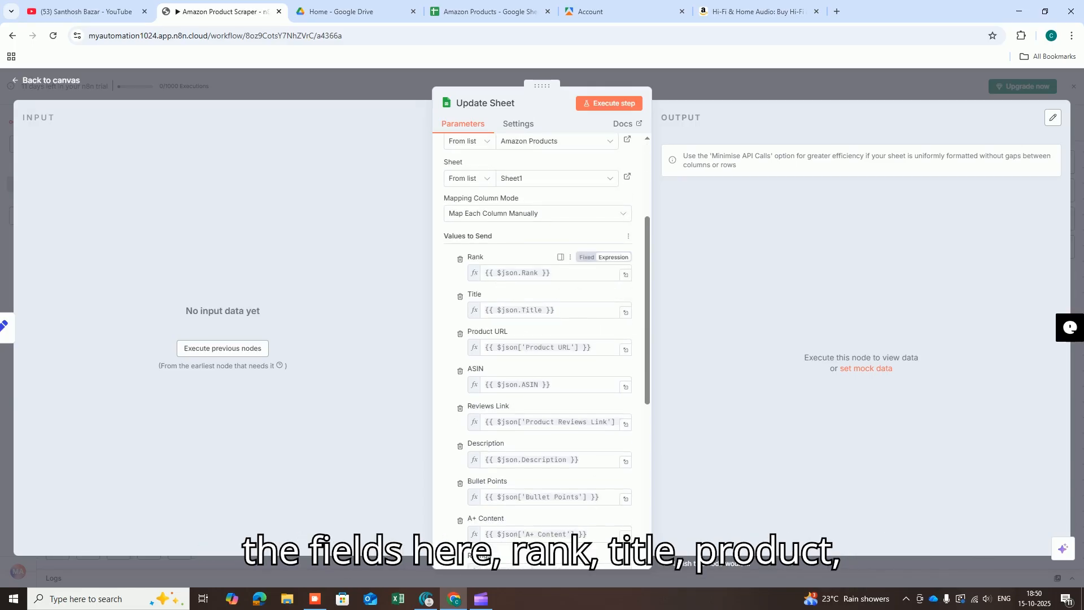
scroll(511, 373, down, 6)
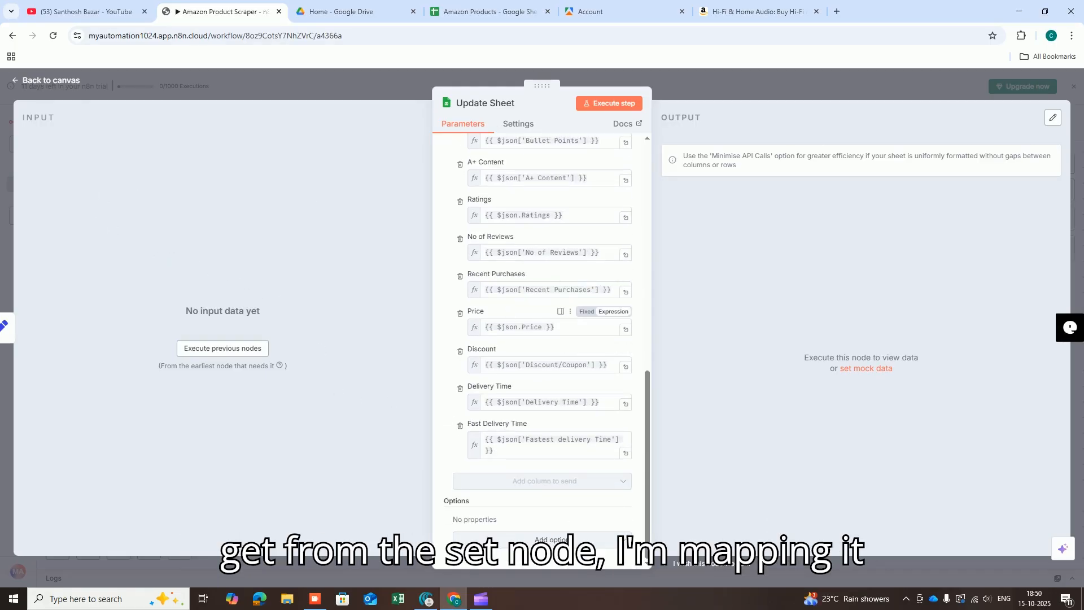
click(74, 84)
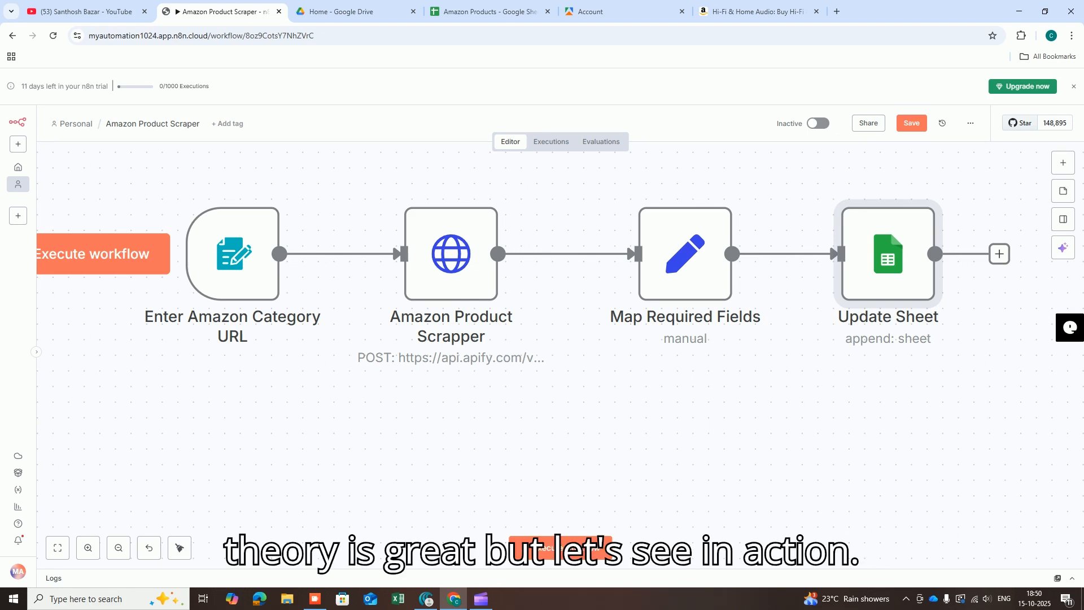
Clear all product data from row 2 through row 40 of the Amazon Products spreadsheet, keeping the header row.
click(469, 11)
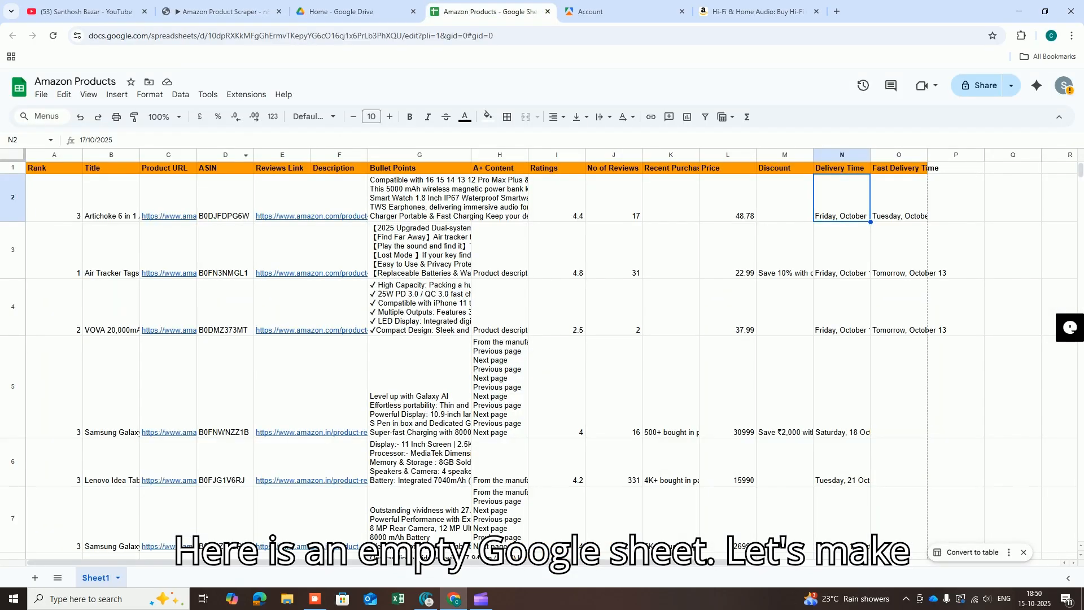
click(14, 201)
key(shift+Down)
key(shift+Down)
key(shift+Down)
key(shift+Down)
key(shift+Down)
key(shift+Down)
key(shift+Down)
key(shift+Down)
key(shift+Down)
key(shift+Down)
key(shift+Down)
key(shift+Down)
key(shift+Down)
key(shift+Down)
key(shift+Down)
key(shift+Down)
key(shift+Down)
key(shift+Down)
key(shift+Down)
key(shift+Down)
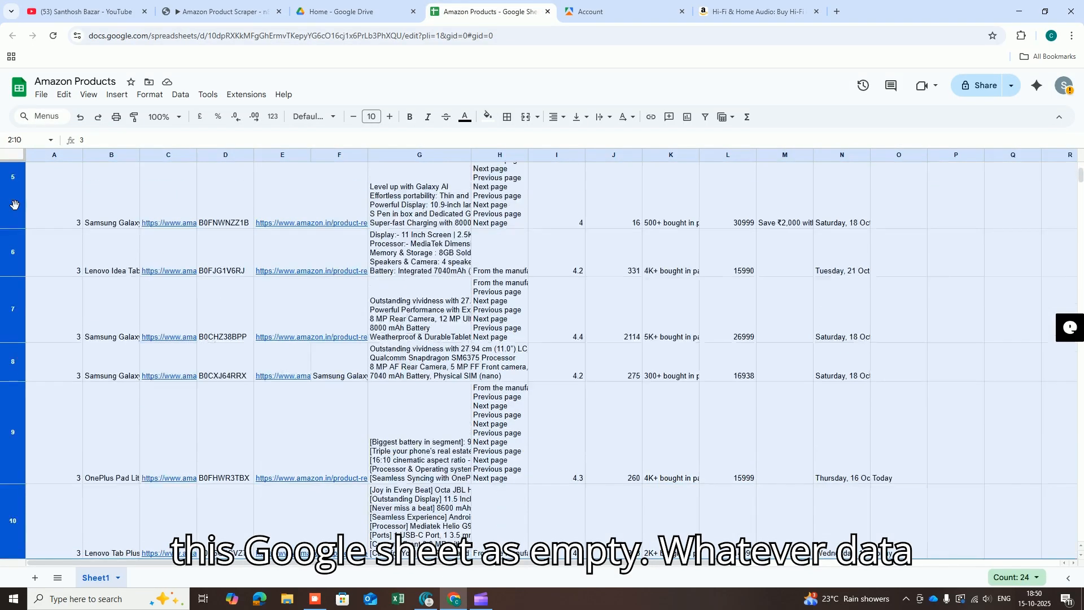
key(shift+Down)
key(shift+Down)
key(shift+Down)
key(shift+Down)
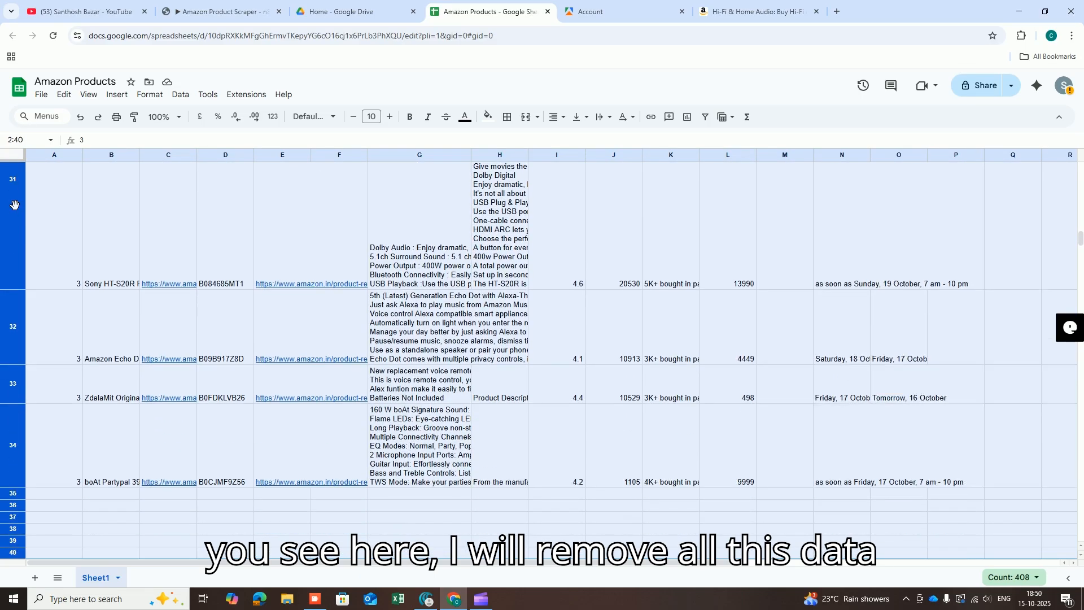
key(Delete)
click(167, 333)
scroll(175, 305, up, 10)
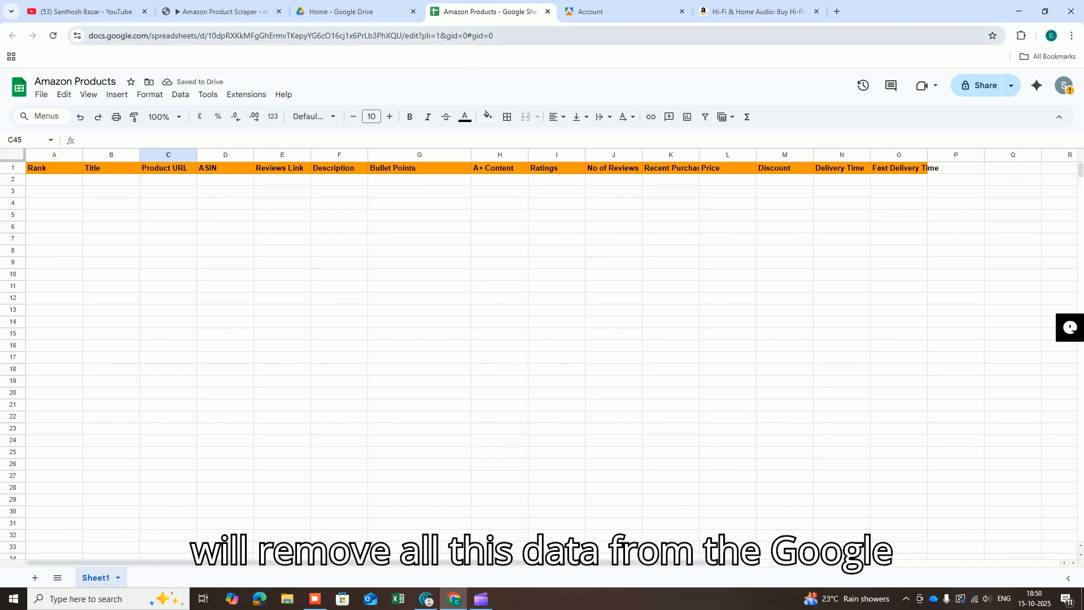
Return to n8n, save the Amazon Product Scraper workflow and create a new blank workflow in the Personal project.
click(231, 5)
click(518, 410)
click(913, 123)
mouse_move(240, 181)
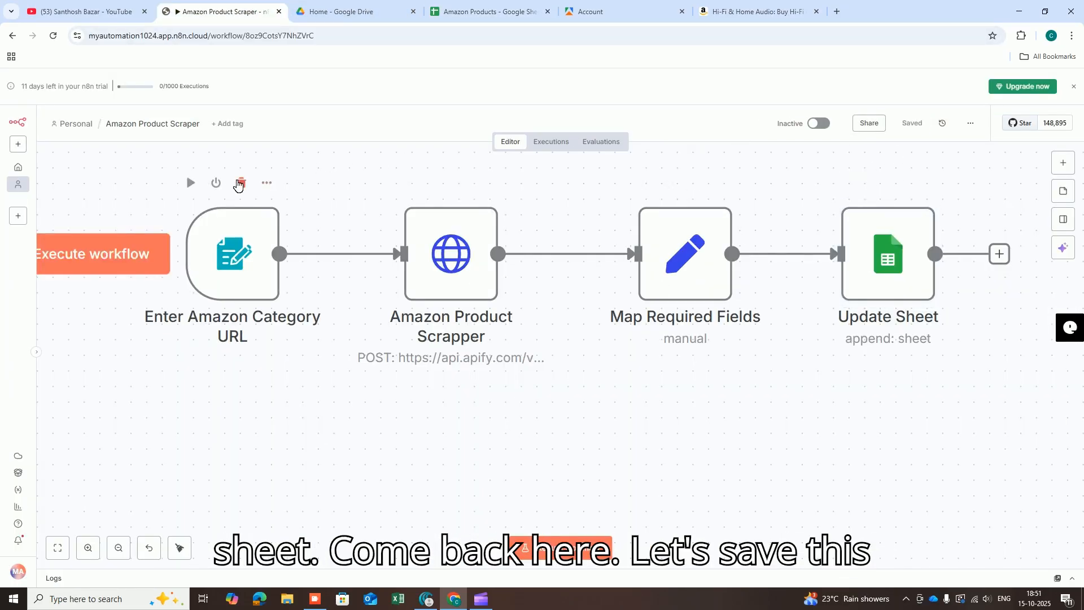
click(85, 125)
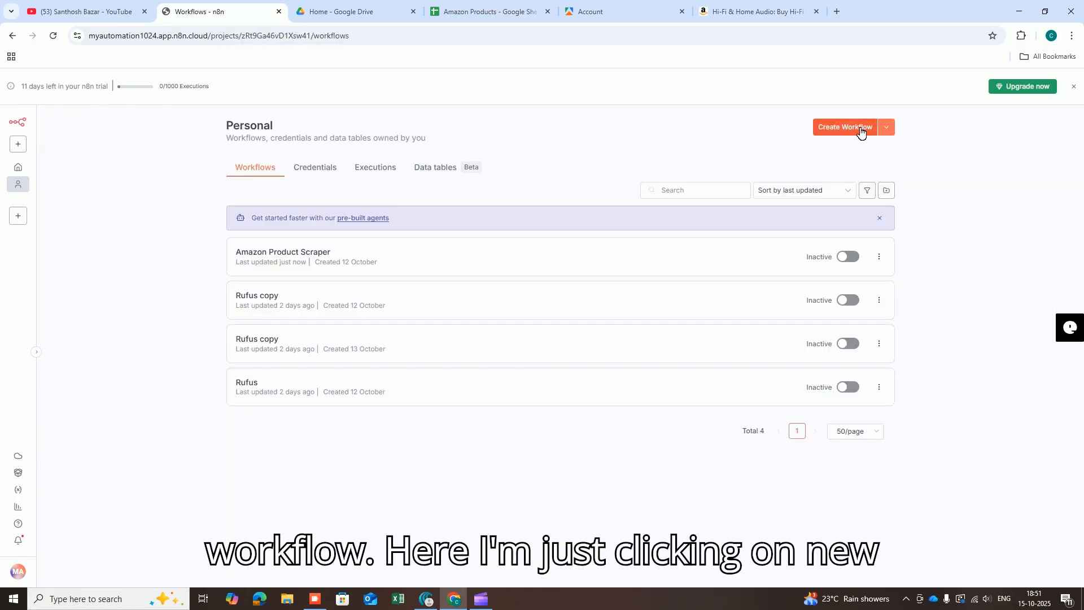
click(855, 127)
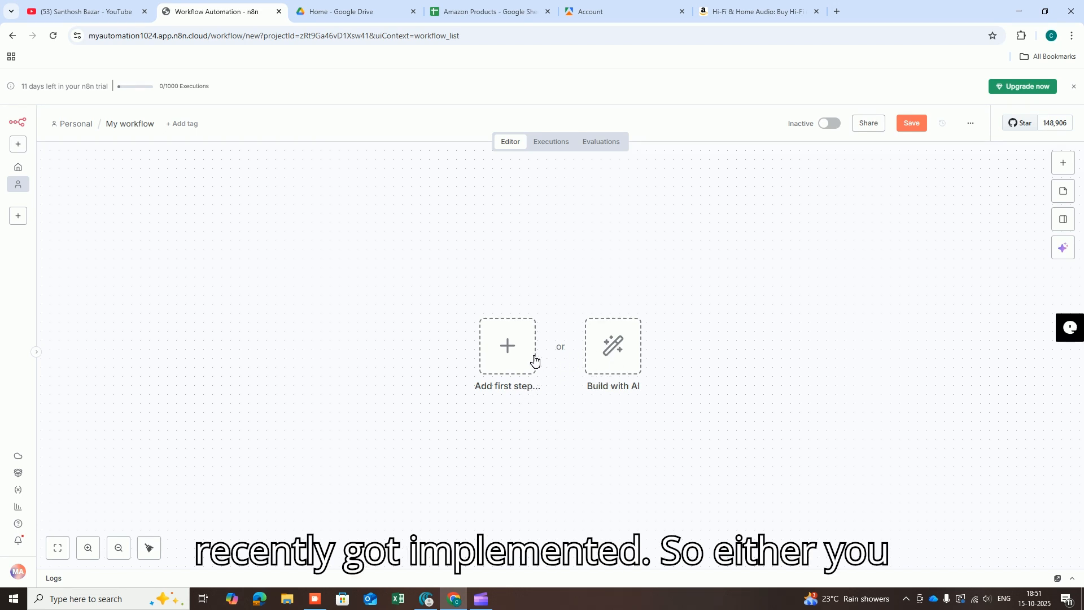
Add an "On new n8n Form event" trigger as the first step of the new workflow.
click(509, 355)
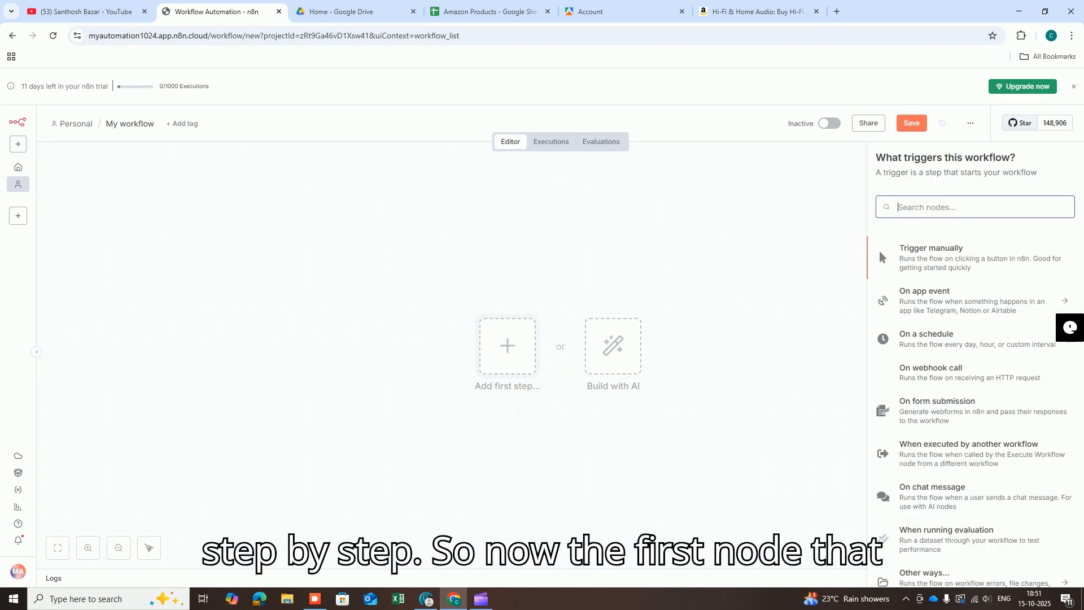
text(form)
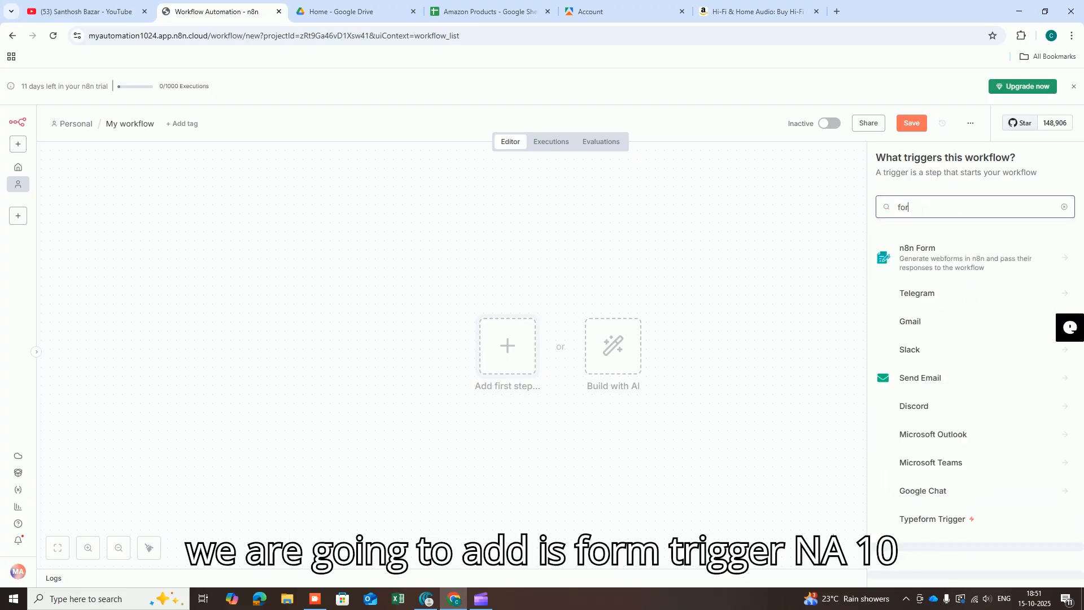
click(938, 259)
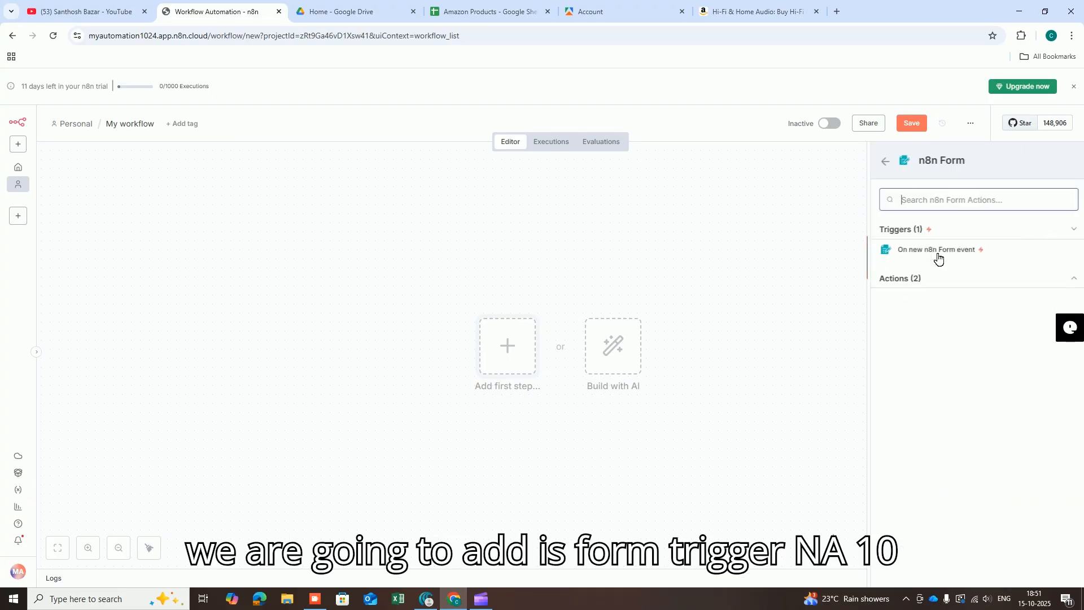
click(935, 251)
Rename the form trigger node as Enter Amazon Sub-Category/Product URL.
click(335, 107)
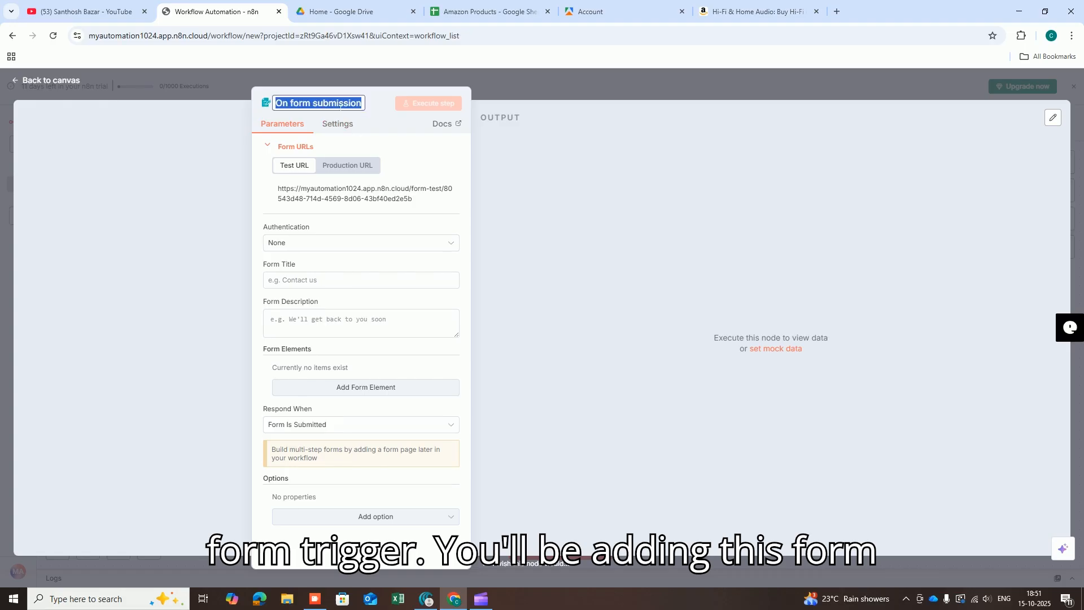
text(Enter Amazon C)
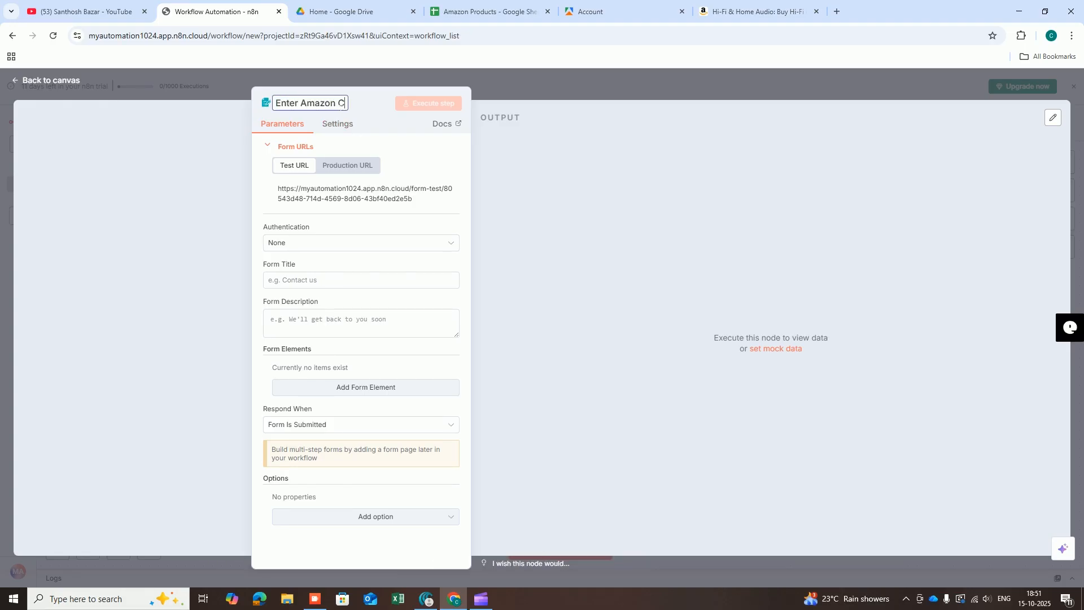
key(BackSpace)
text(Su)
text(b-Categ)
text(/Product)
text( URL)
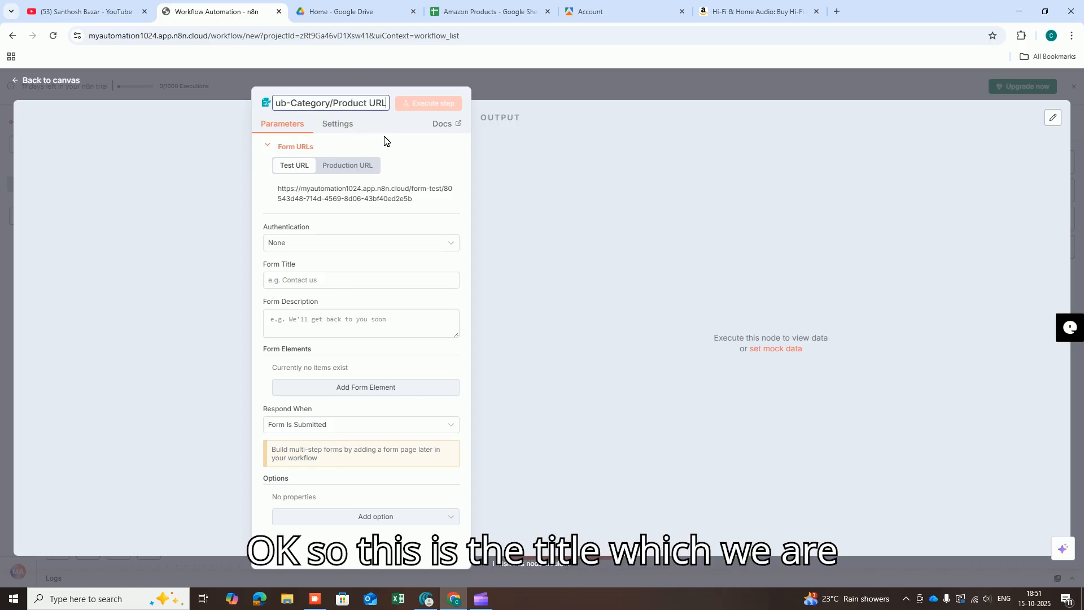
key(Return)
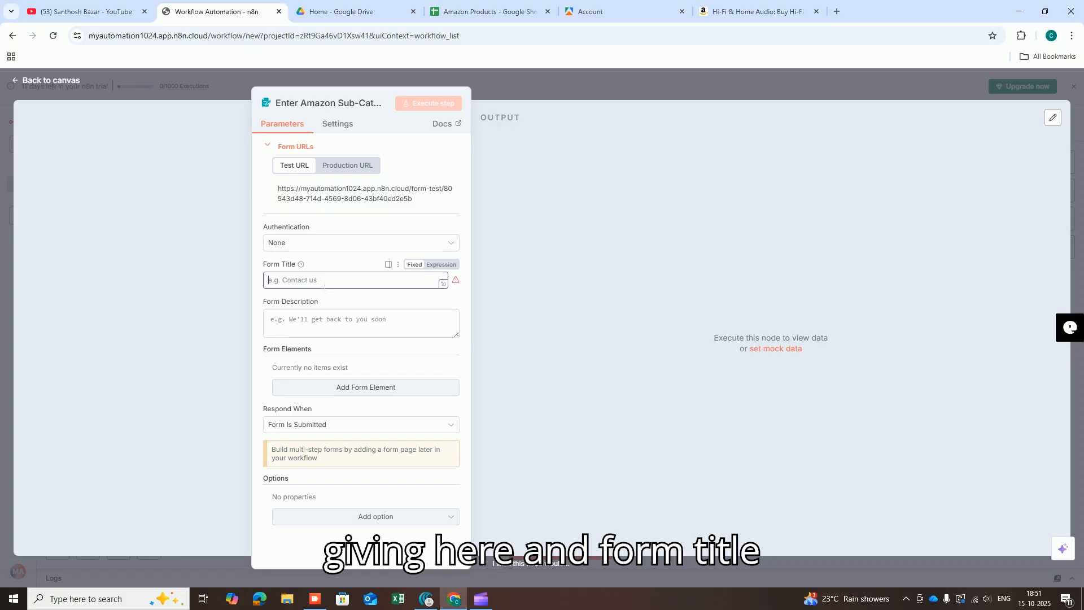
Set the form title to Amazon URL.
click(324, 286)
text(Amazon)
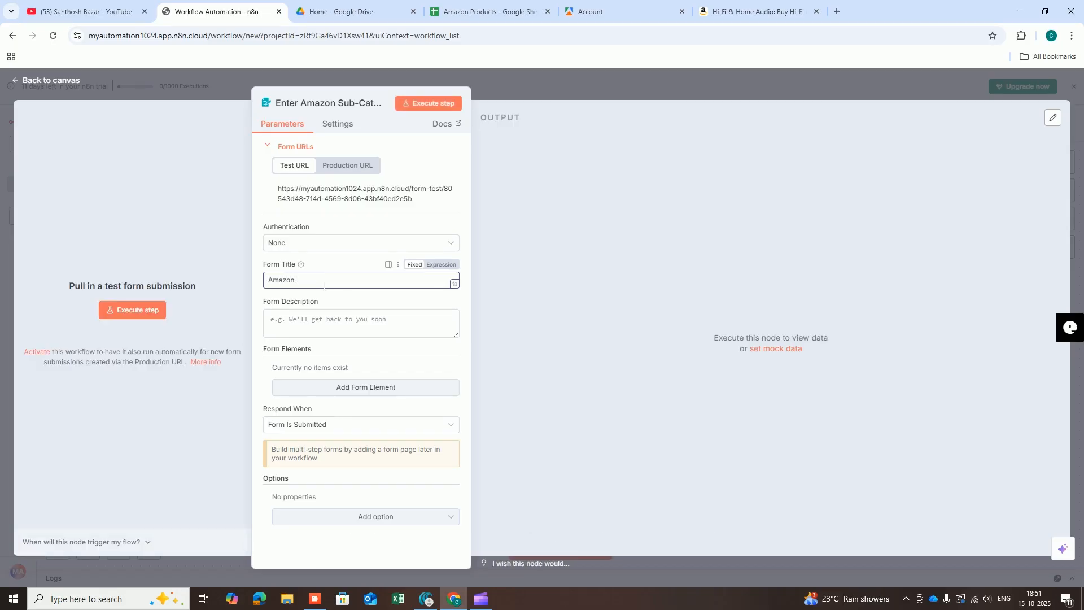
text( URL)
key(alt+Tab)
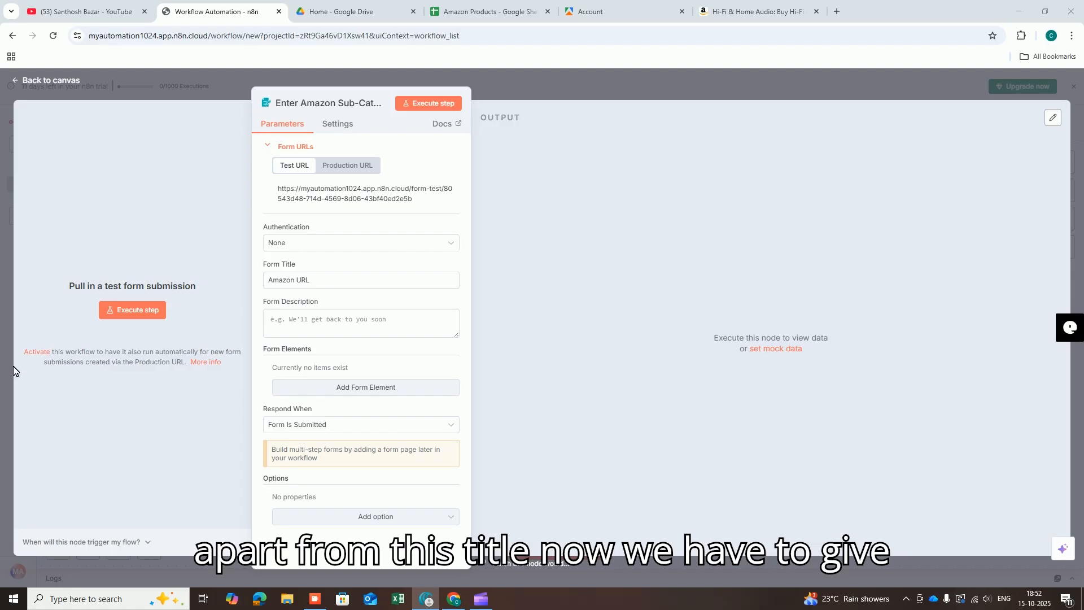
Add a text form element with the field name Sub-Category URL.
click(348, 393)
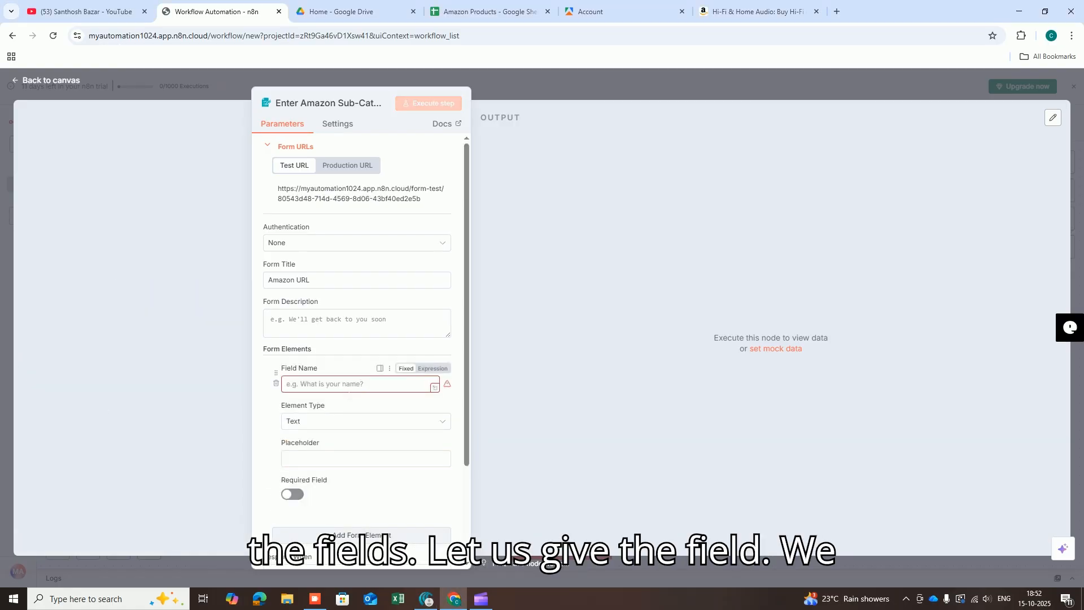
text(Sub)
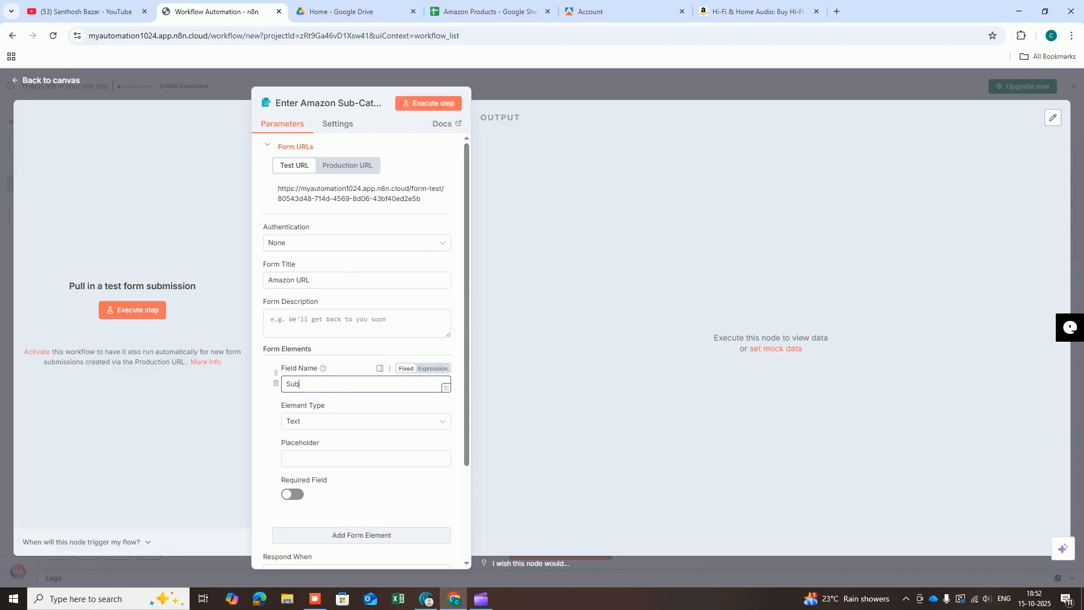
text(-Category URL)
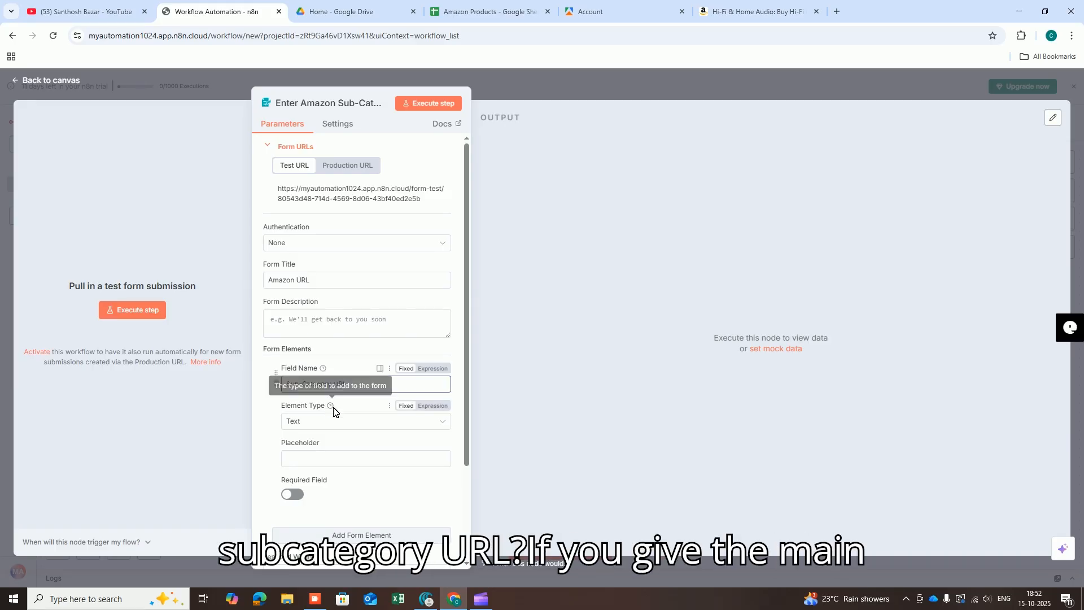
Switch to the Amazon page and open the main Electronics category.
click(778, 8)
scroll(440, 175, up, 10)
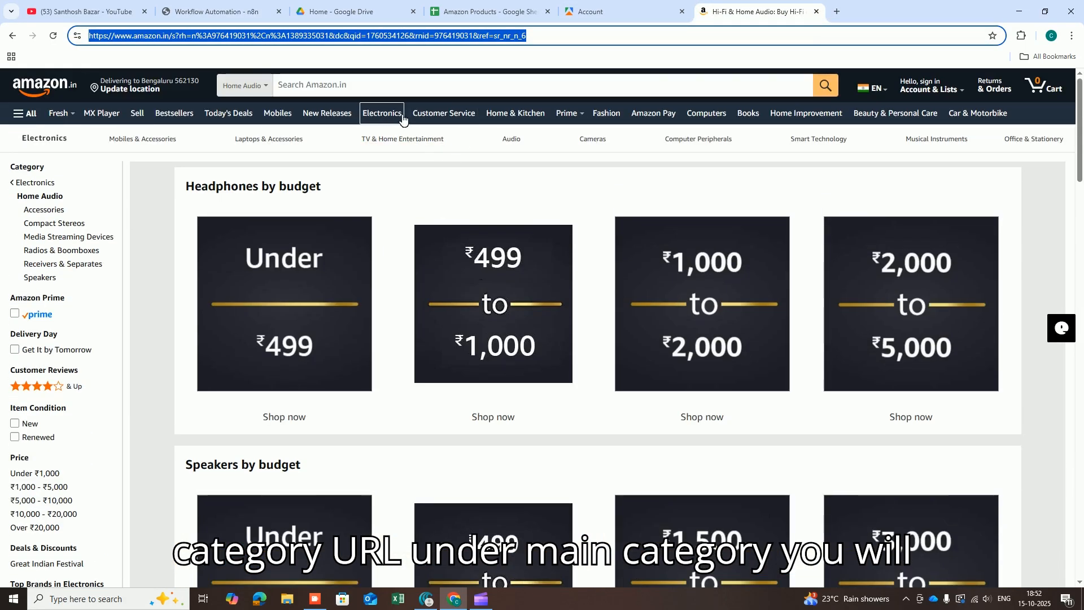
click(381, 113)
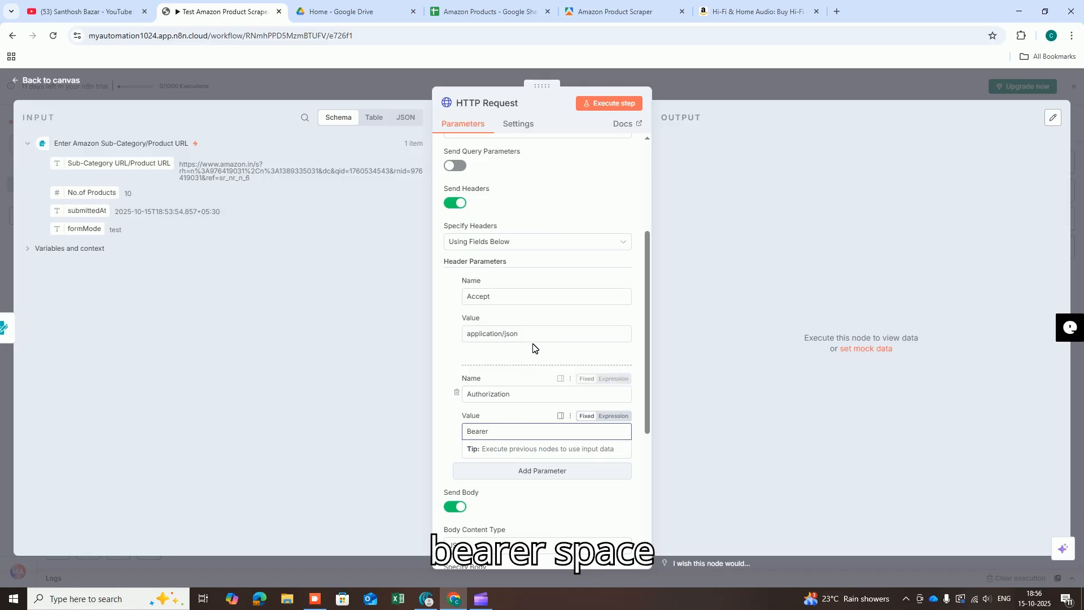
Copy the default personal API token from the API & Integrations settings in the Apify console.
click(738, 12)
scroll(438, 232, up, 4)
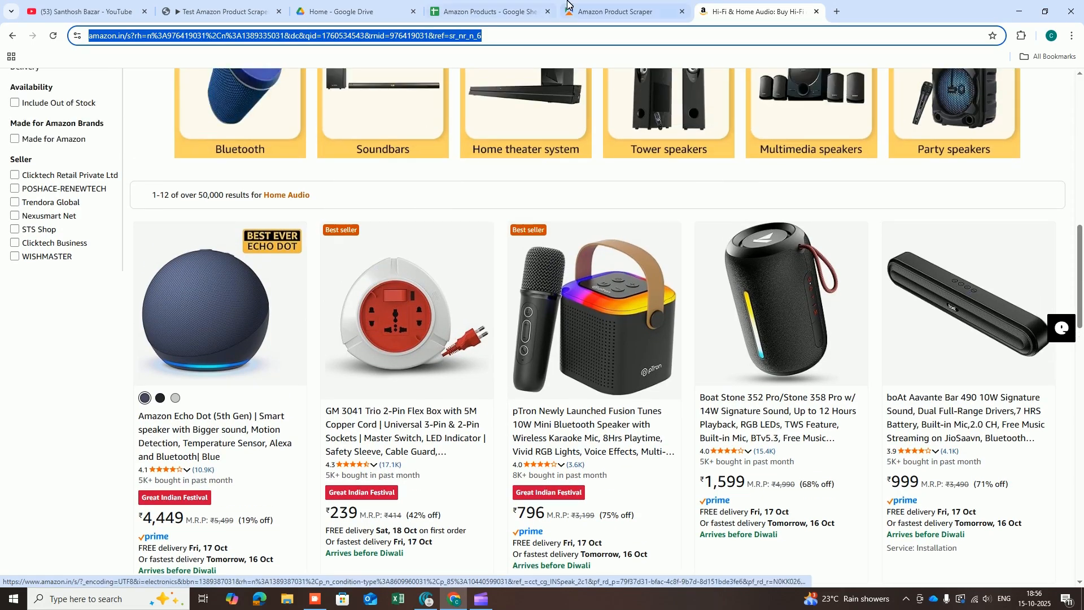
click(568, 5)
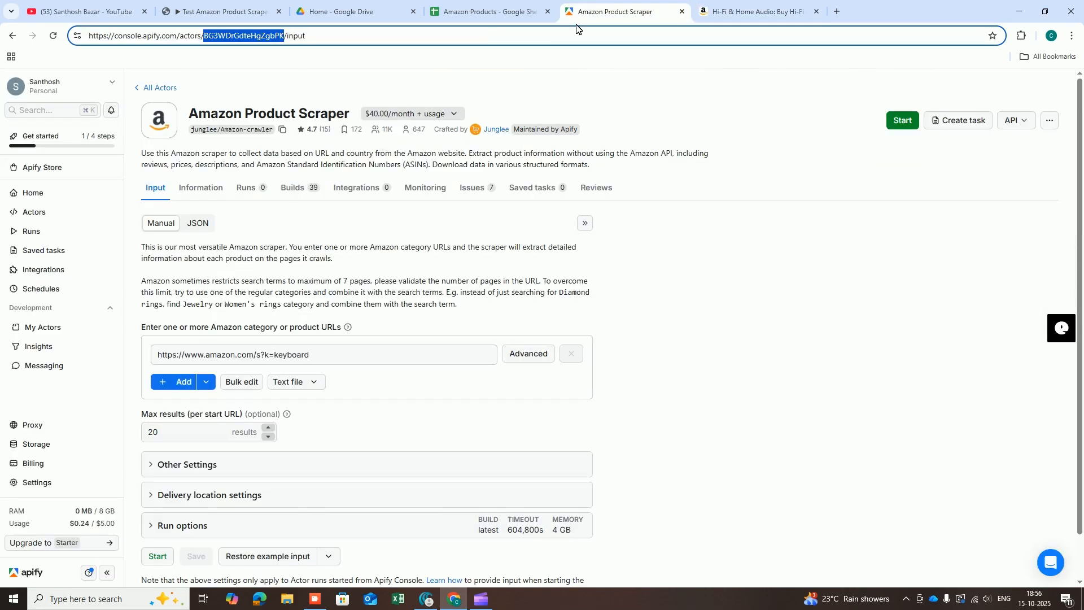
click(39, 482)
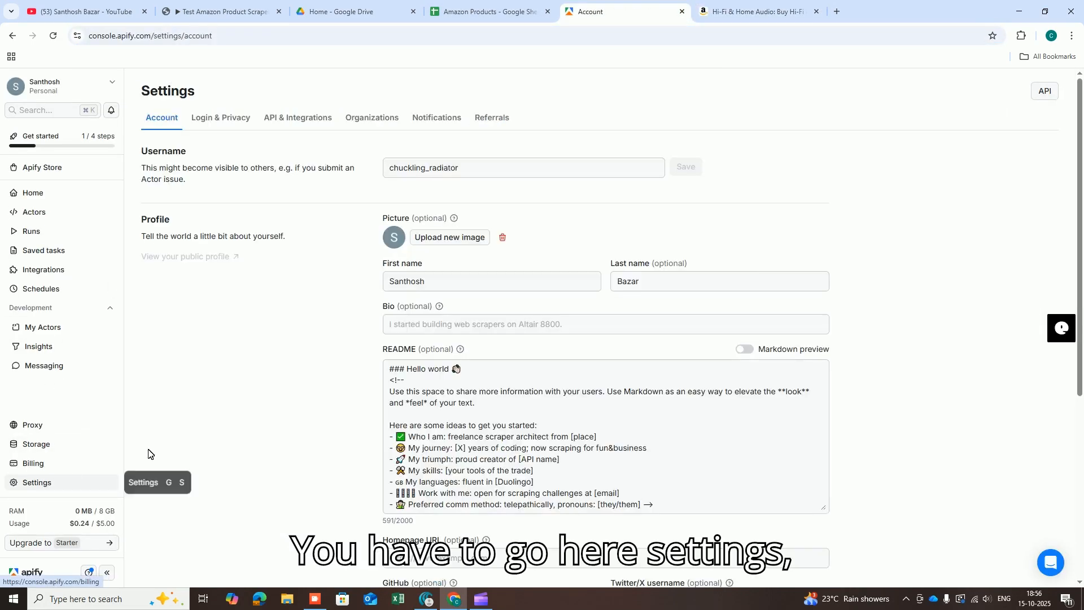
click(297, 119)
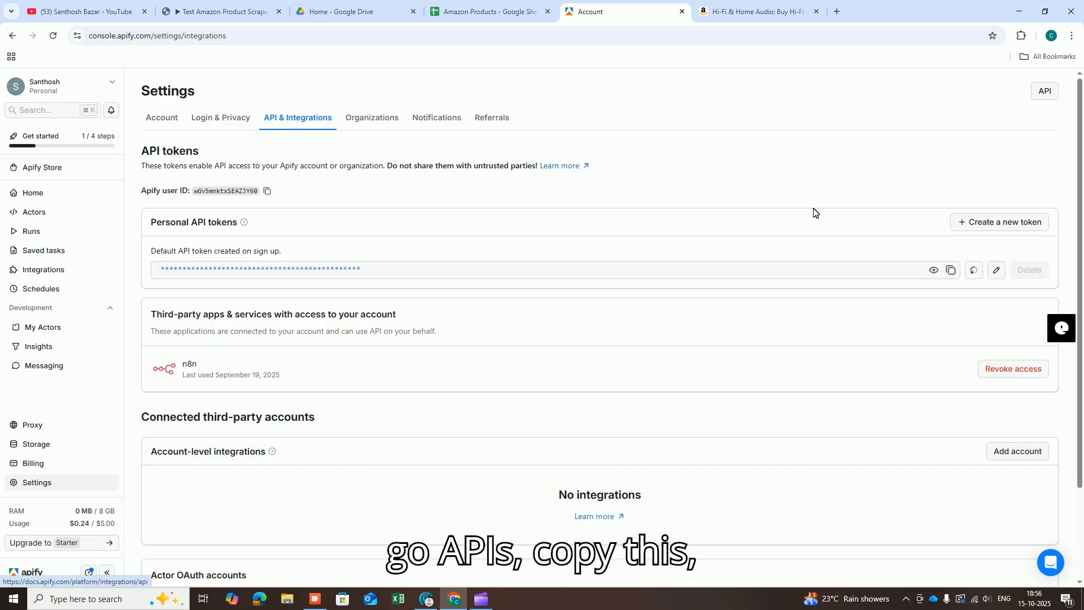
click(951, 269)
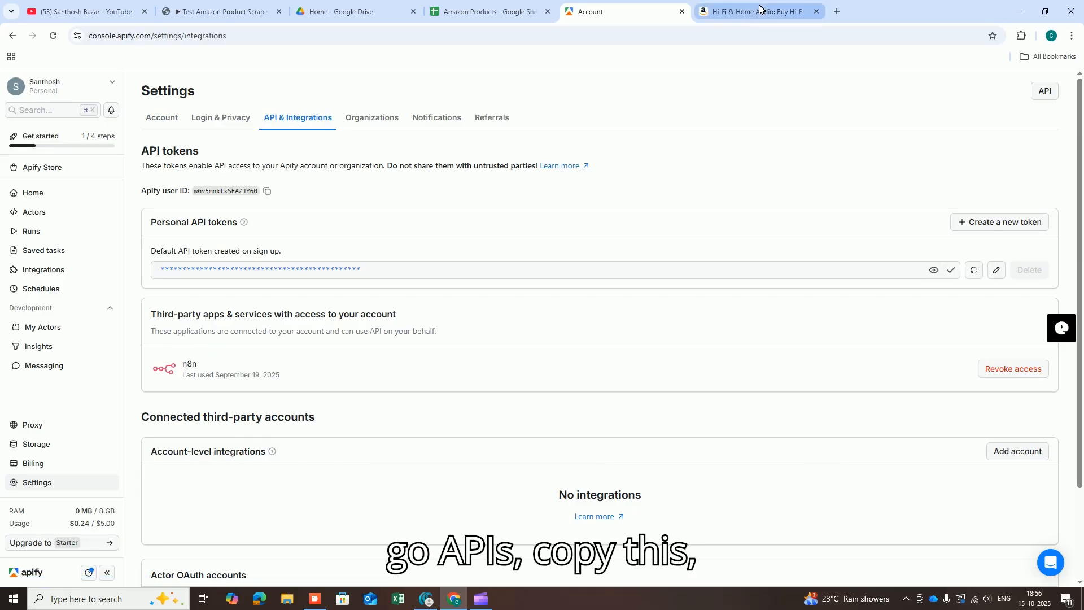
Return to n8n and paste the Apify API token after Bearer in the HTTP Request node's Authorization header value.
click(759, 10)
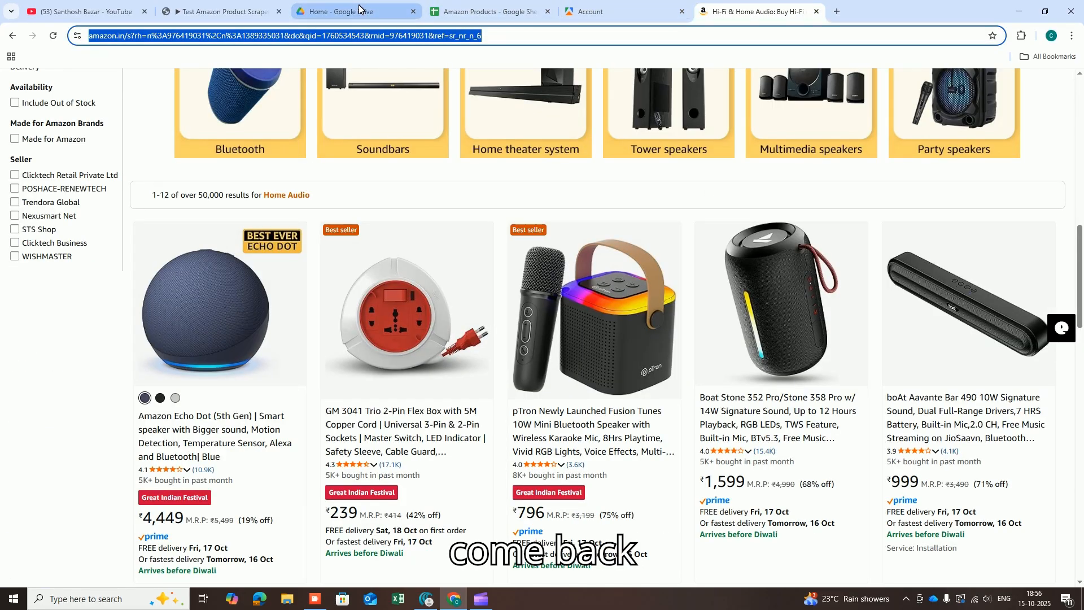
click(222, 6)
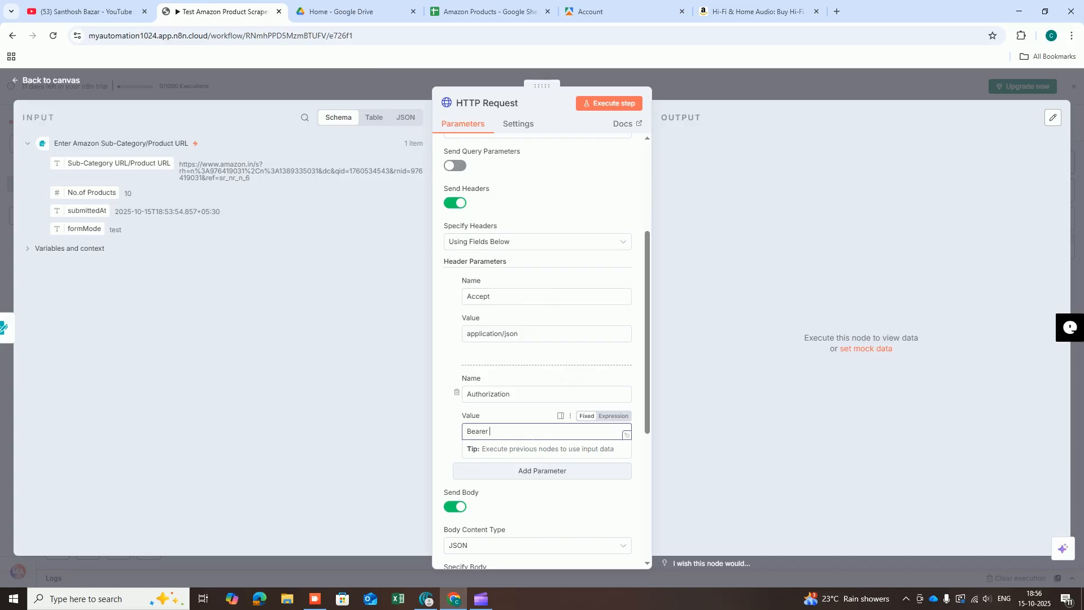
key(ctrl+v)
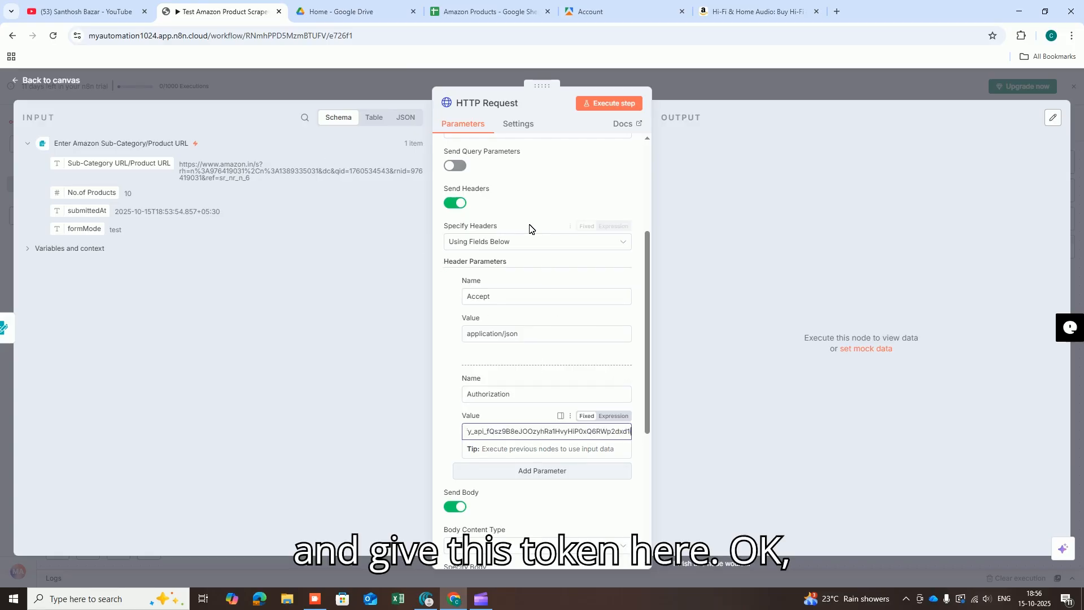
Open the Amazon Product Scraper actor in the Apify console and examine the actor ID in its page address.
scroll(530, 230, up, 3)
click(590, 270)
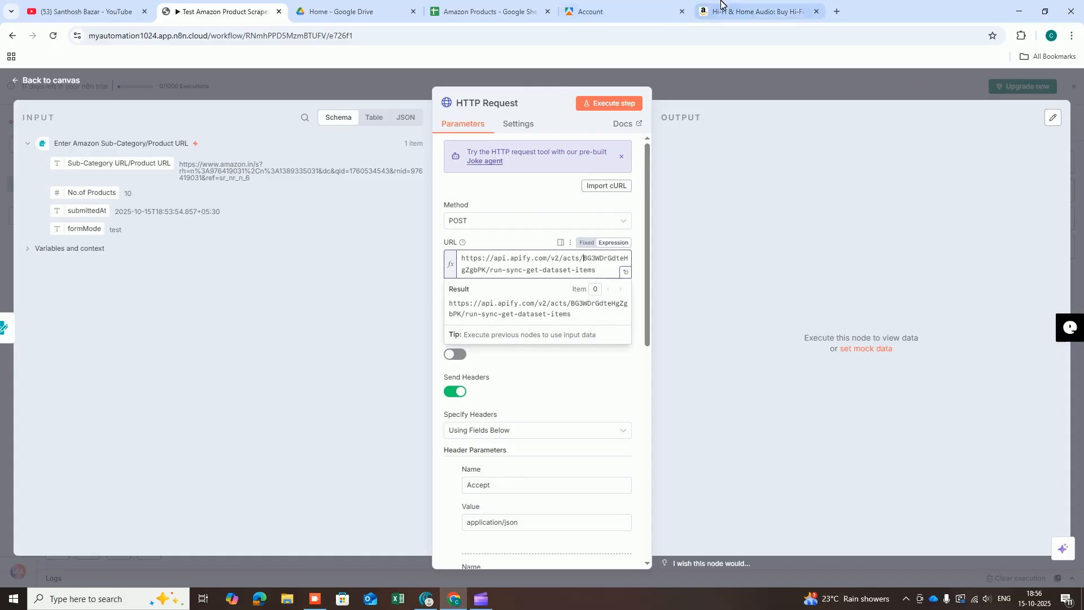
click(757, 11)
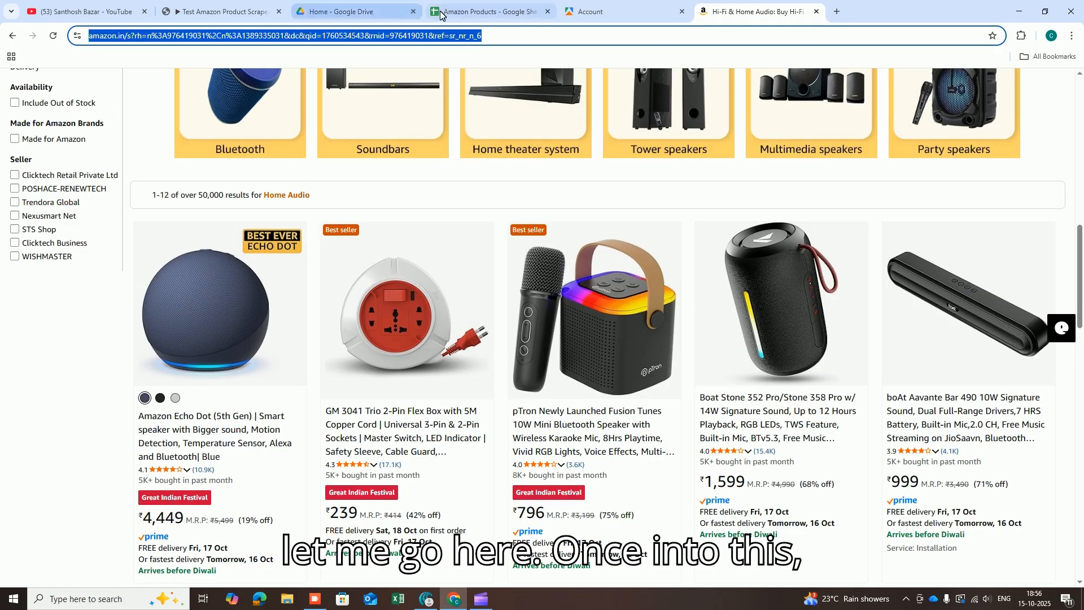
click(593, 12)
click(46, 212)
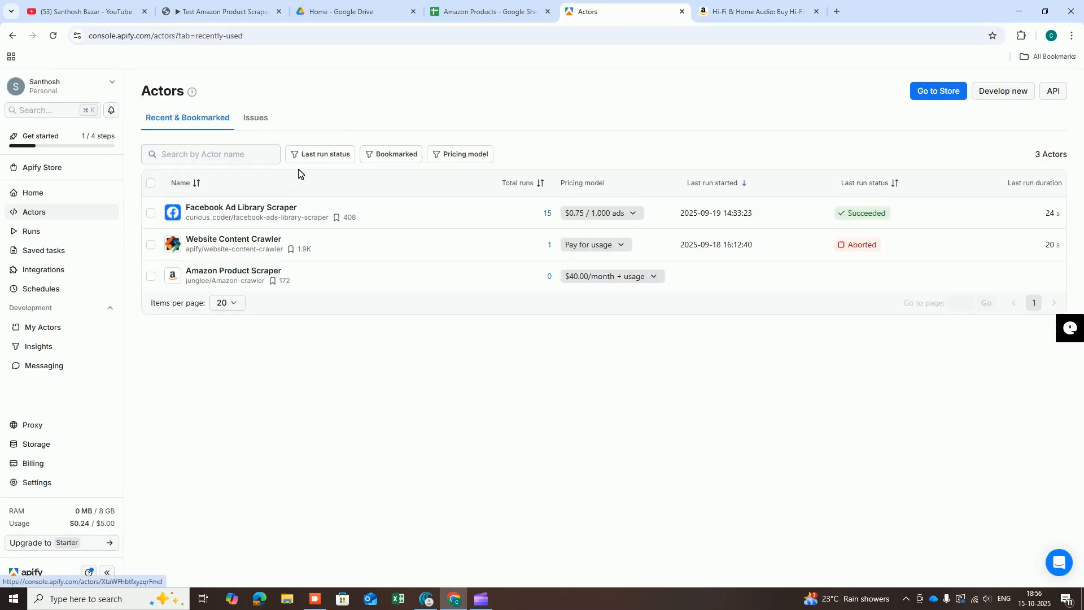
click(243, 269)
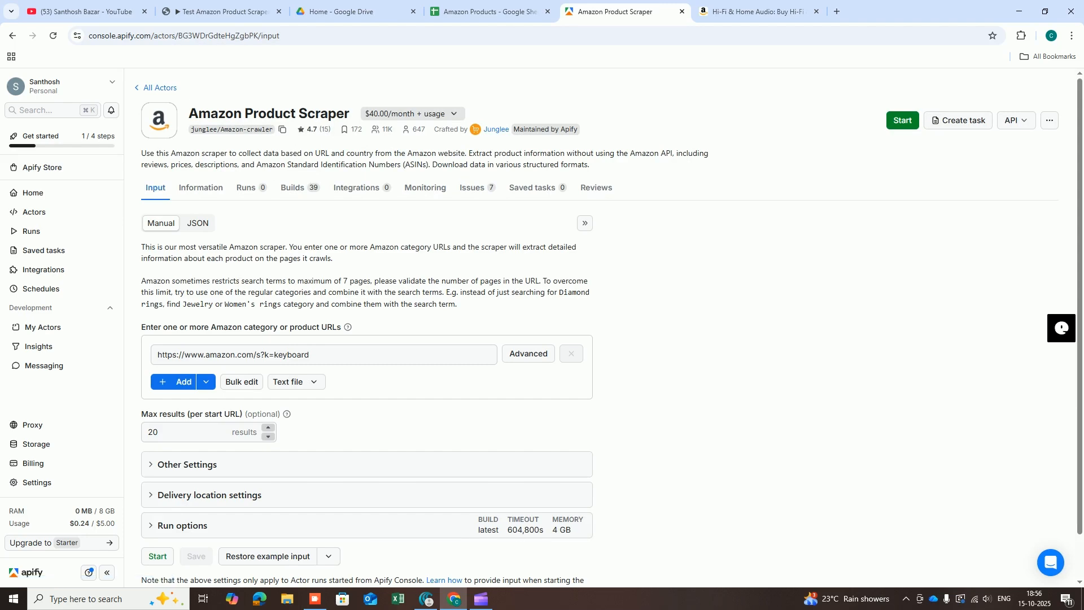
click(203, 37)
click(201, 36)
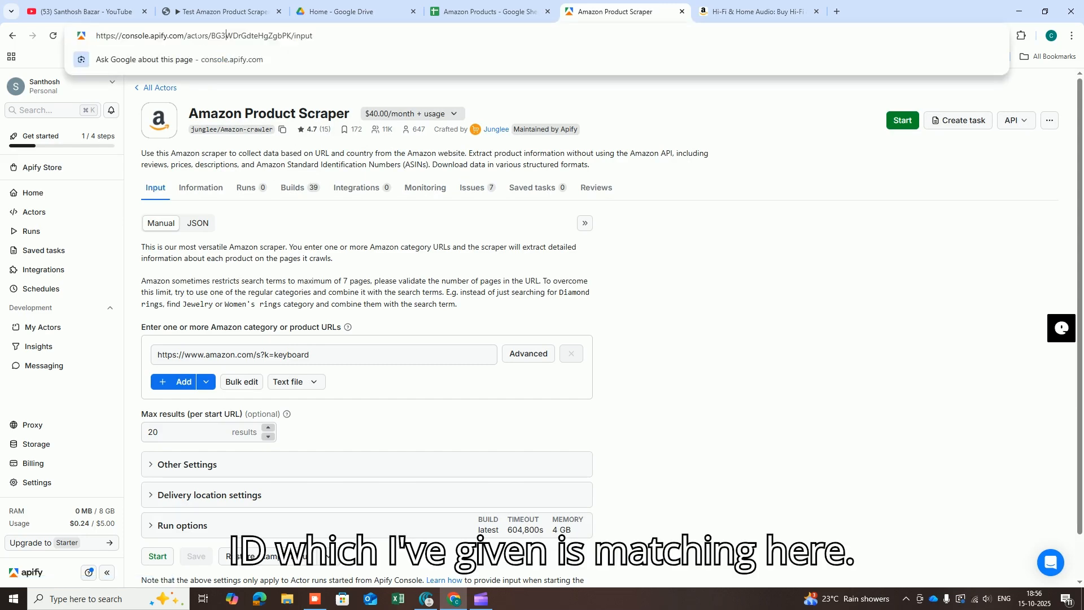
drag(211, 35, 291, 36)
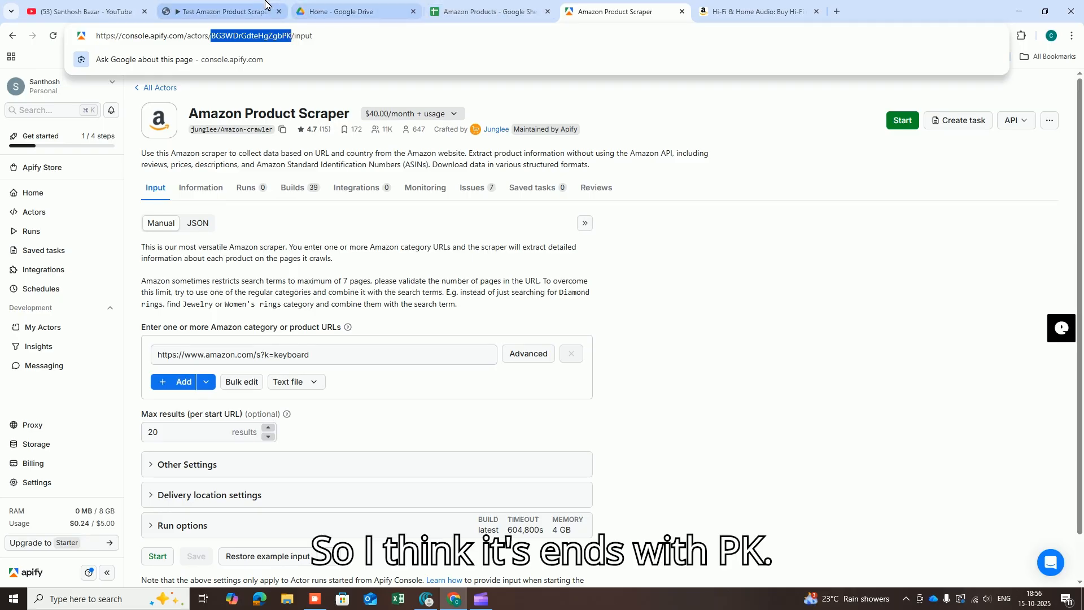
Return to n8n and compare the actor ID in the HTTP Request node's URL with the one in Apify.
click(225, 12)
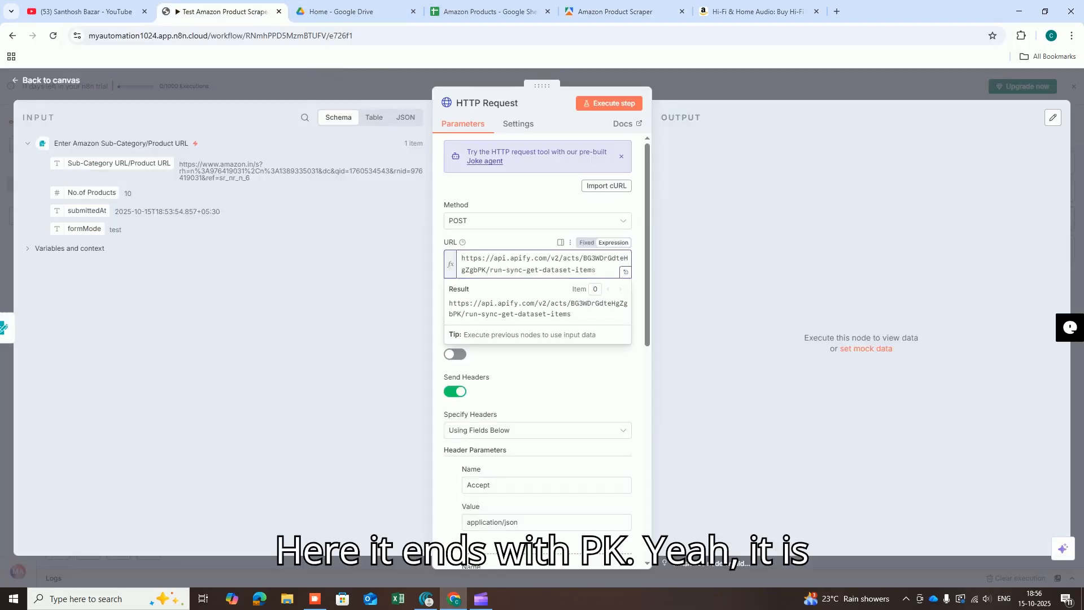
drag(583, 258, 487, 272)
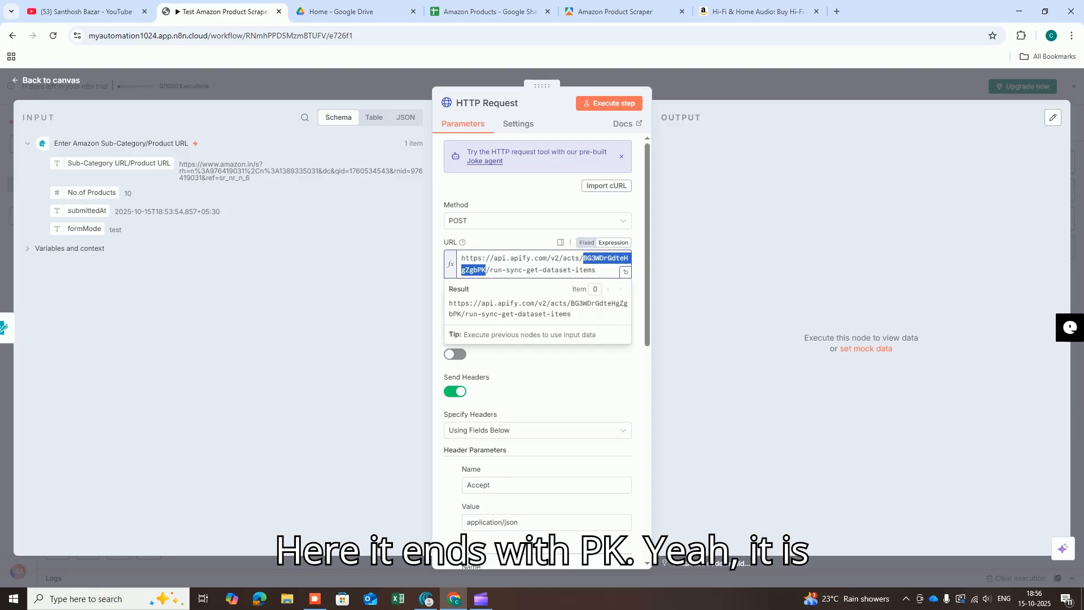
click(713, 302)
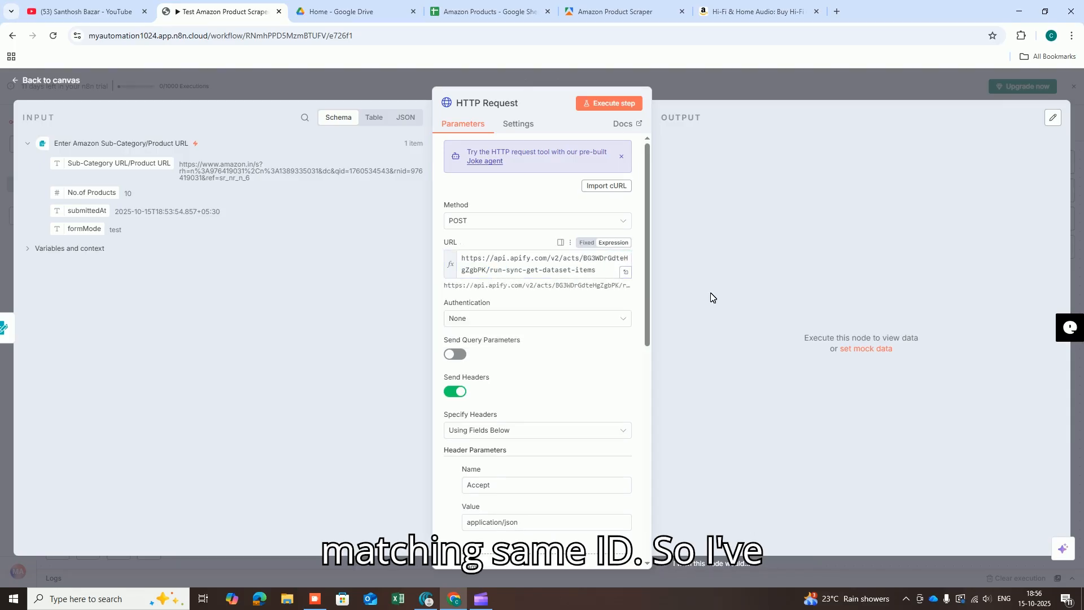
Keep the HTTP Request node's body content type as JSON and specify the body using JSON.
scroll(578, 469, down, 5)
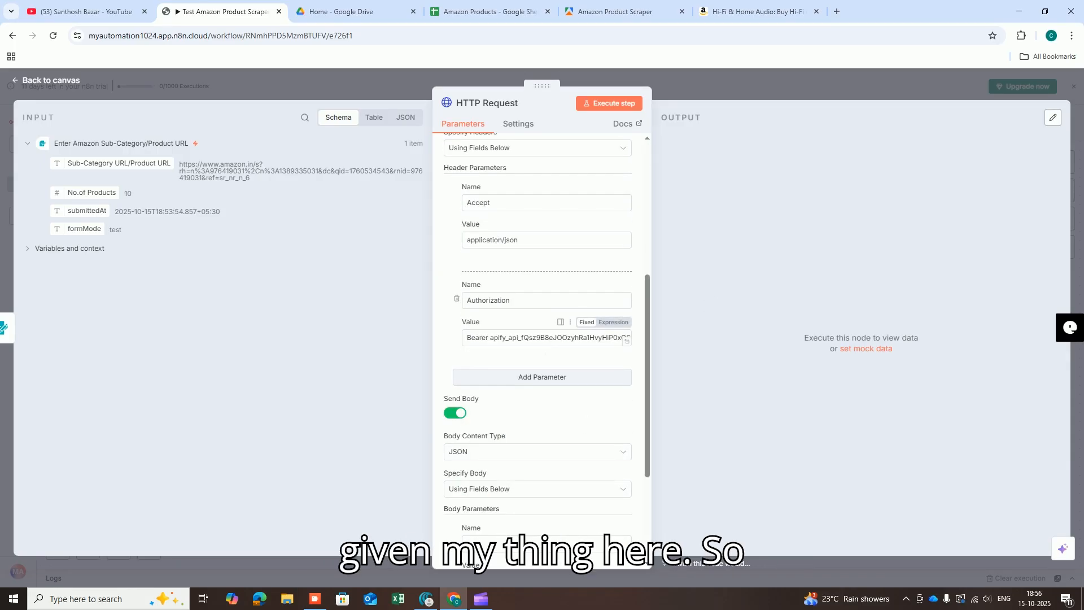
scroll(561, 322, down, 3)
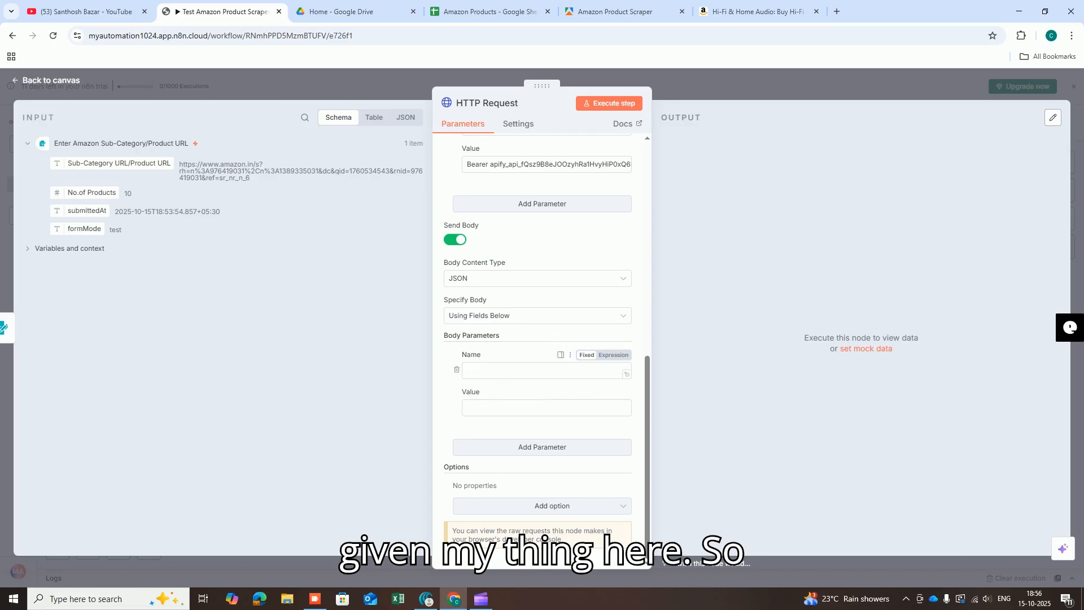
click(503, 372)
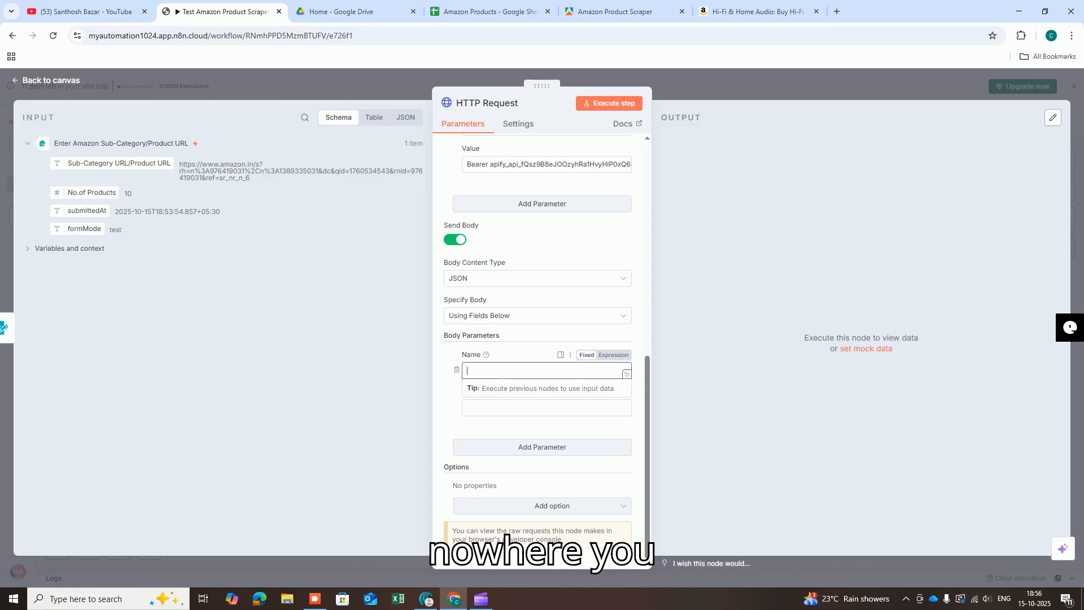
click(528, 322)
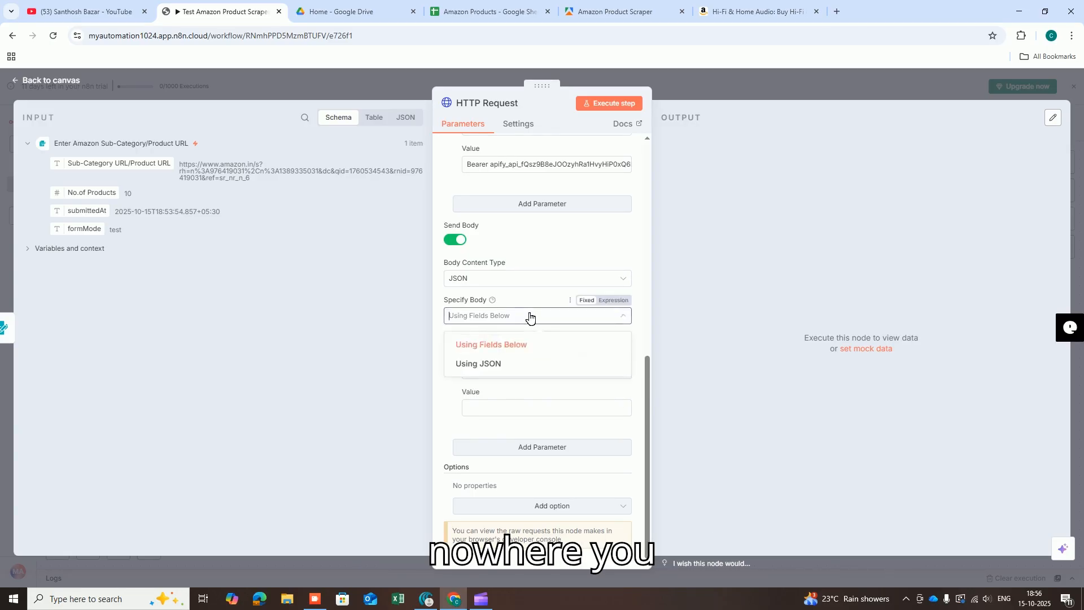
click(501, 365)
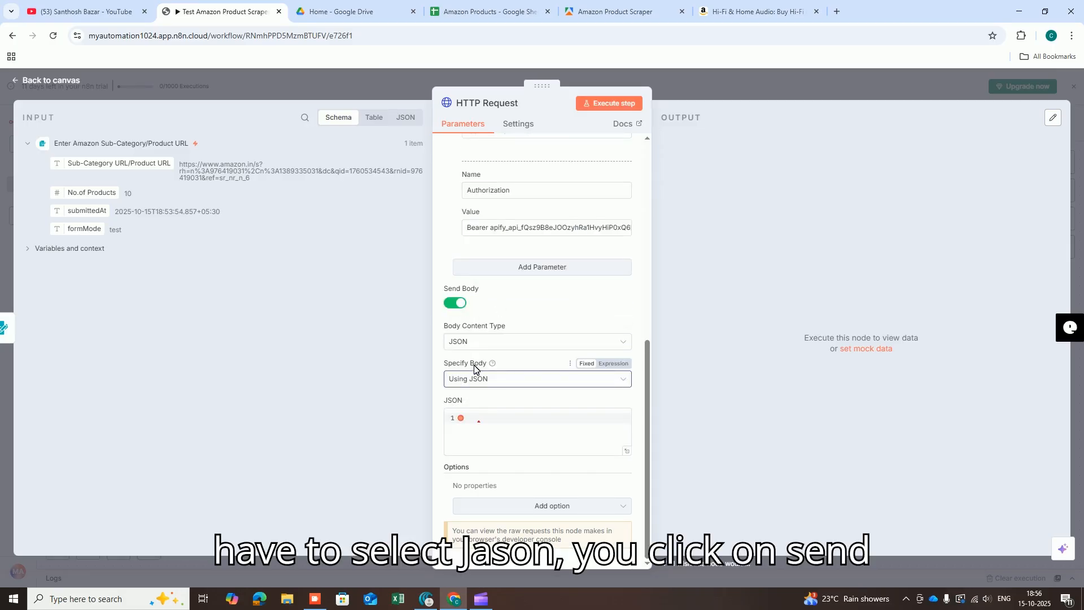
click(511, 344)
click(501, 409)
click(523, 378)
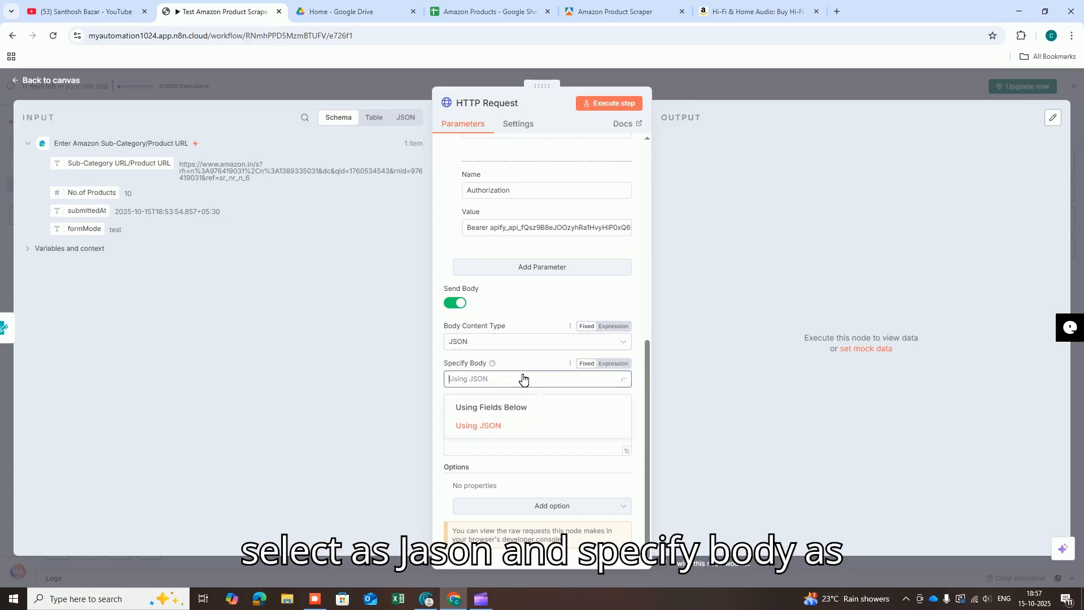
click(500, 428)
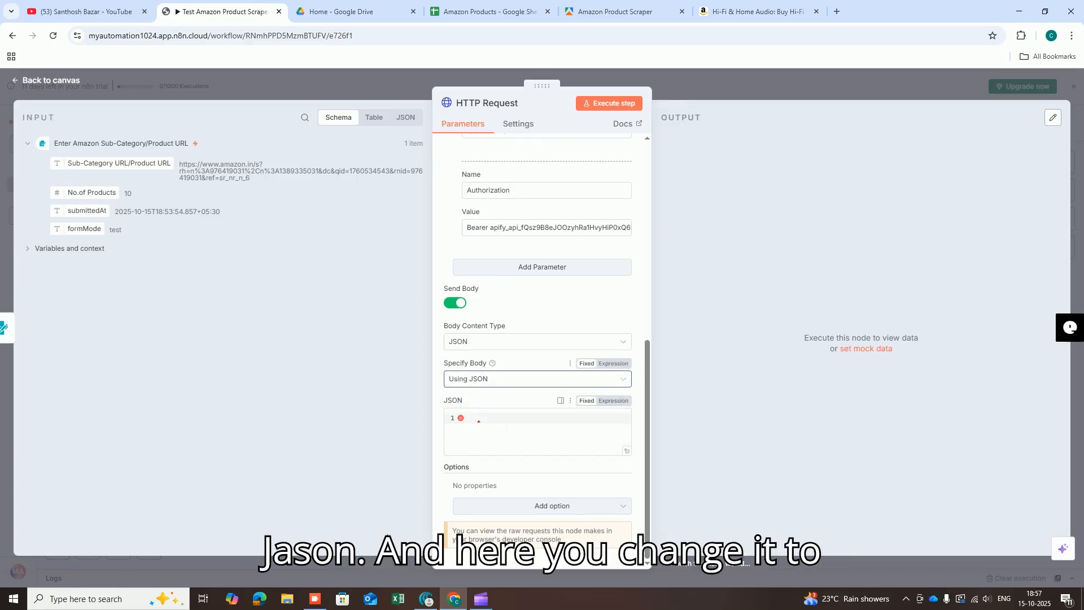
Enter the JSON body as an expression with $json['Sub-Category/Product URL'] as the url in categoryOrProductUrls and $json['No. of Products'] as maxItemsPerStartUrl.
click(613, 400)
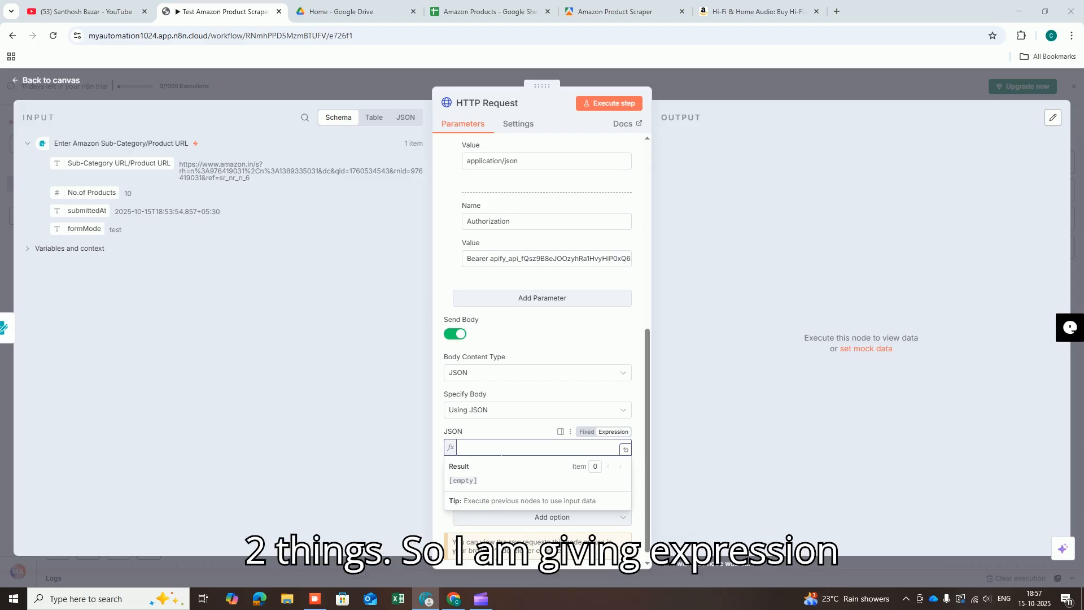
click(501, 450)
text({   "categoryOrProductUrls": [     {       "url": "{{ $json['Sub-Category URL/Product URL'] }}"     }   ],   "maxItemsPerStartUrl": {{ $json['No.of Products'] }} })
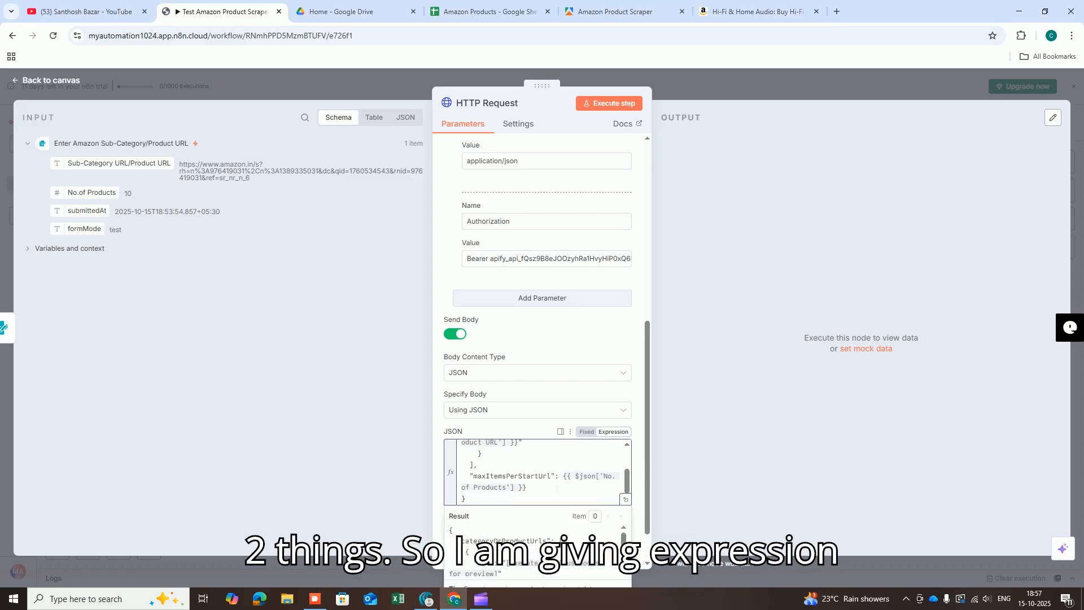
scroll(557, 489, up, 5)
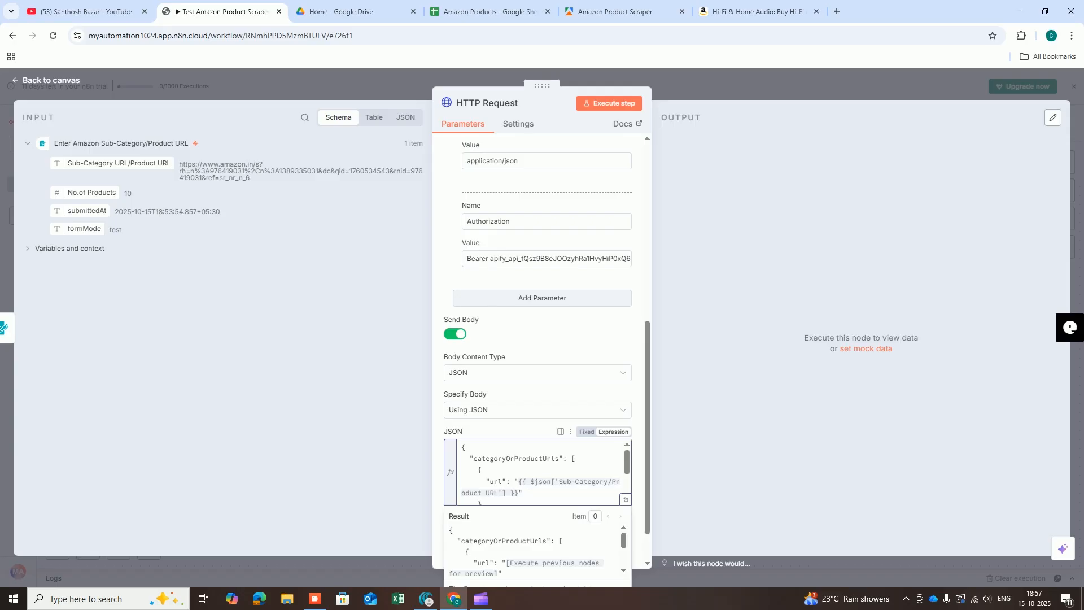
scroll(565, 480, down, 2)
In the expanded expression editor, replace the url value with the form's Sub-Category URL/Product URL input field.
click(625, 499)
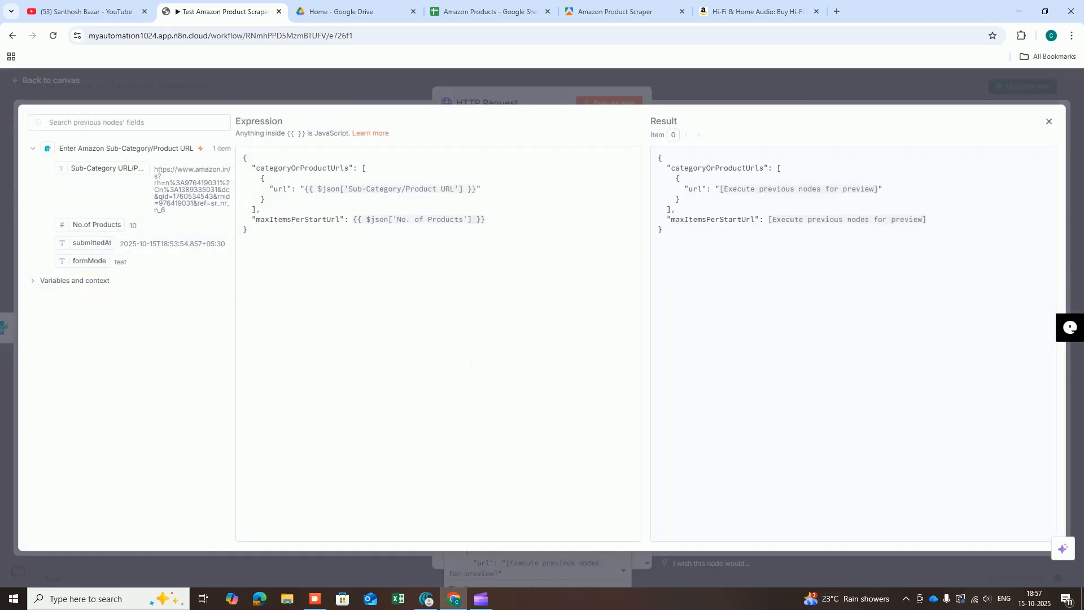
click(502, 201)
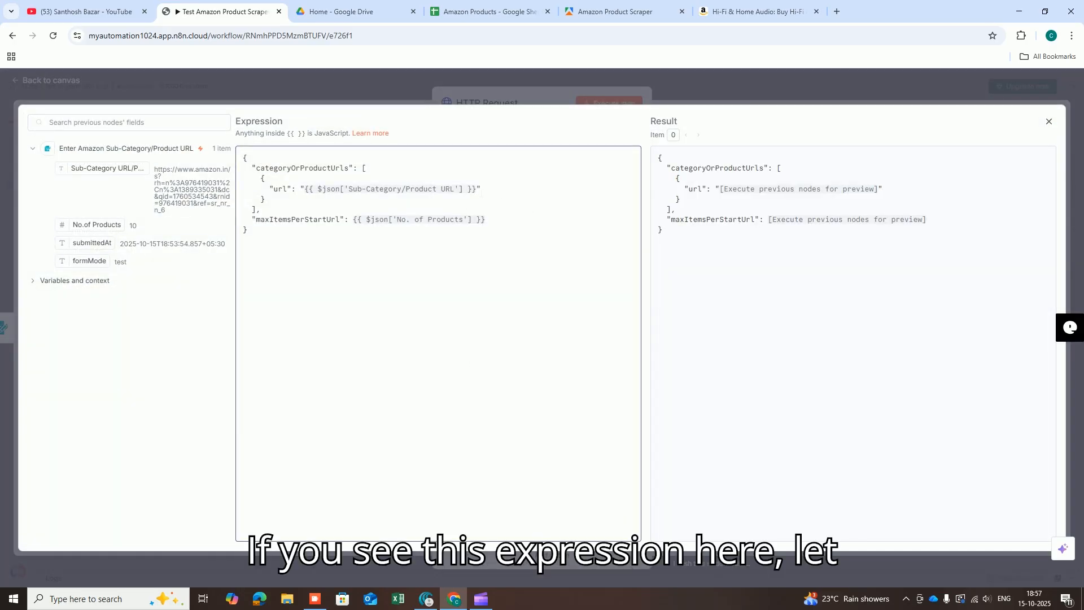
drag(476, 188, 327, 190)
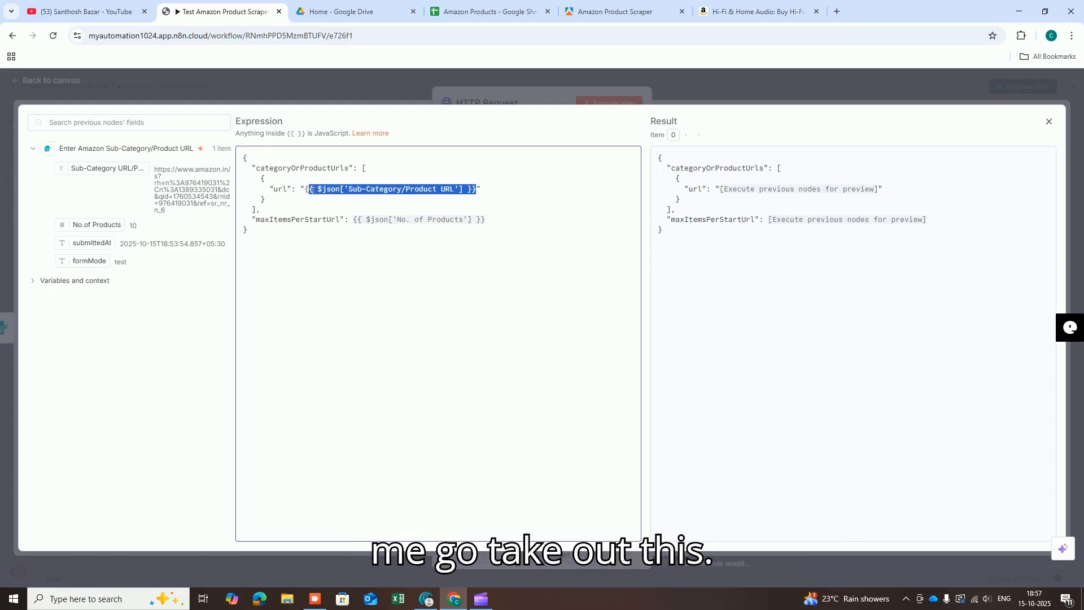
key(BackSpace)
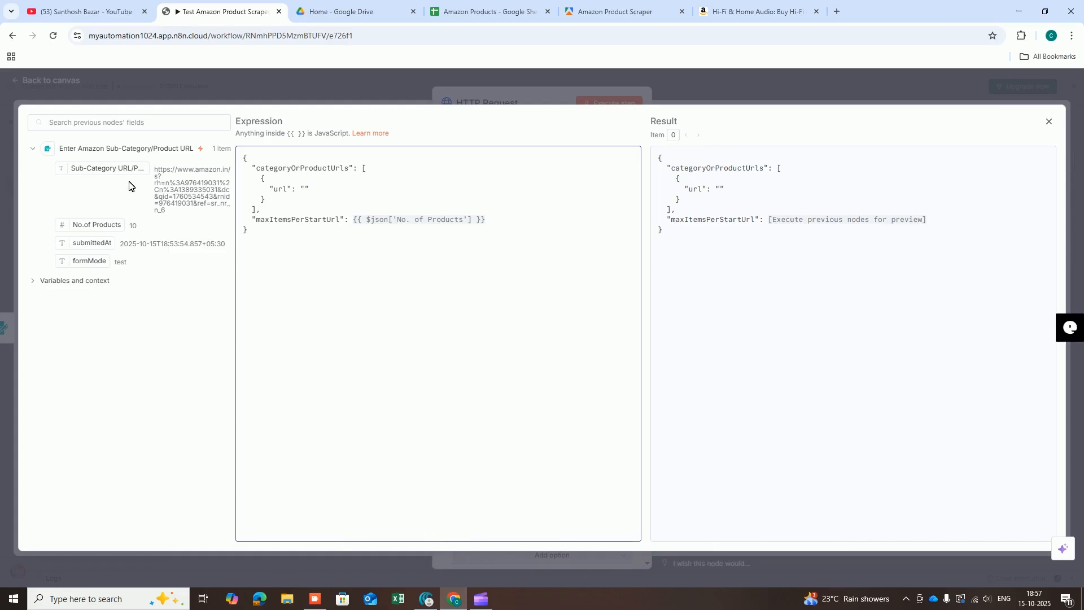
drag(128, 171, 305, 189)
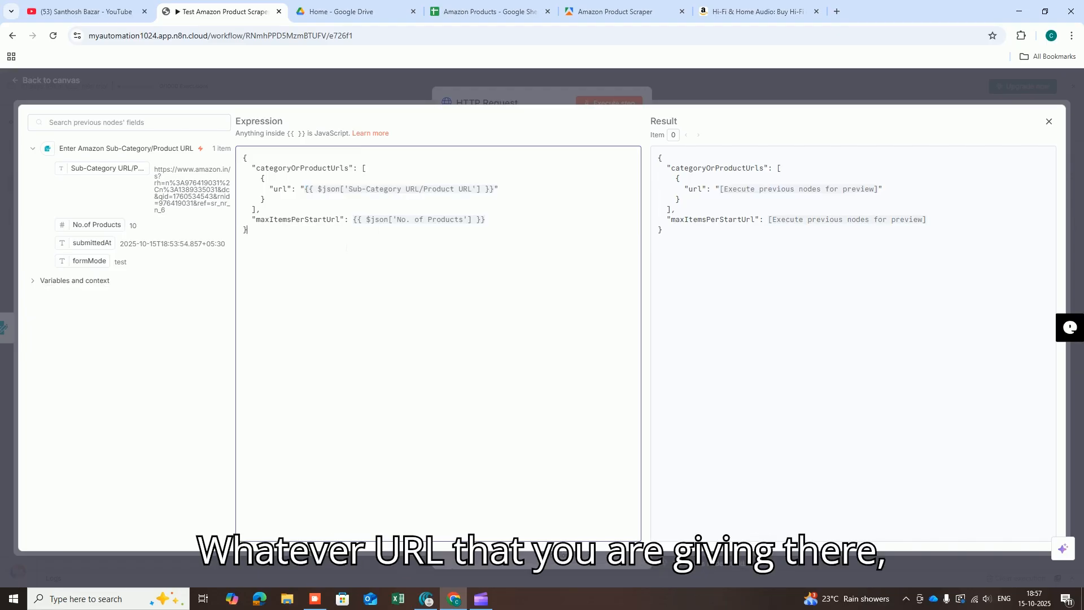
Replace the maxItemsPerStartUrl value with the form's No.of Products input field and return to the workflow canvas.
drag(485, 220, 464, 220)
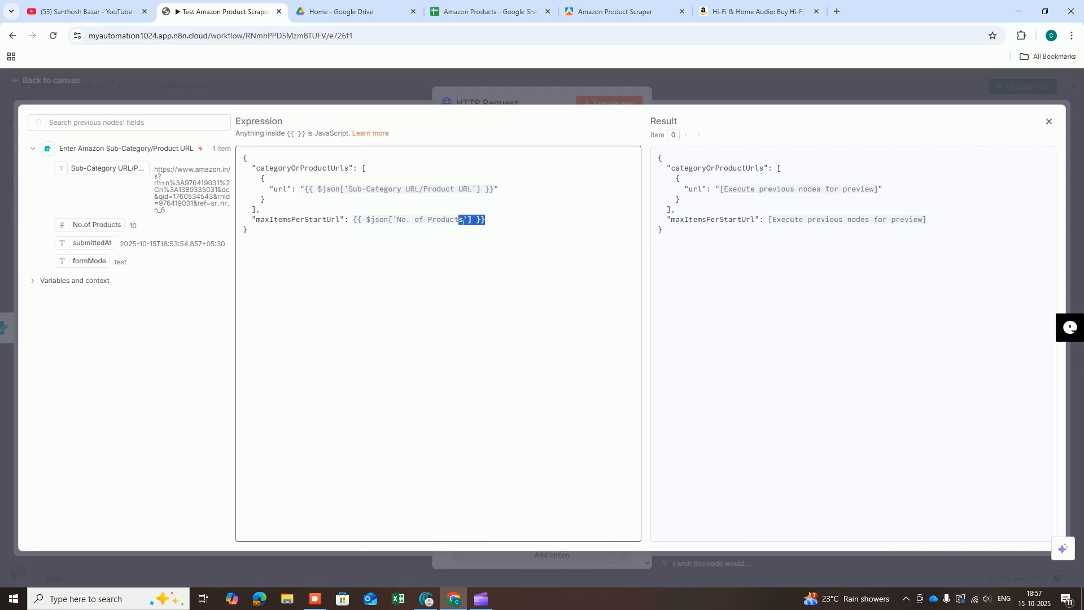
click(353, 219)
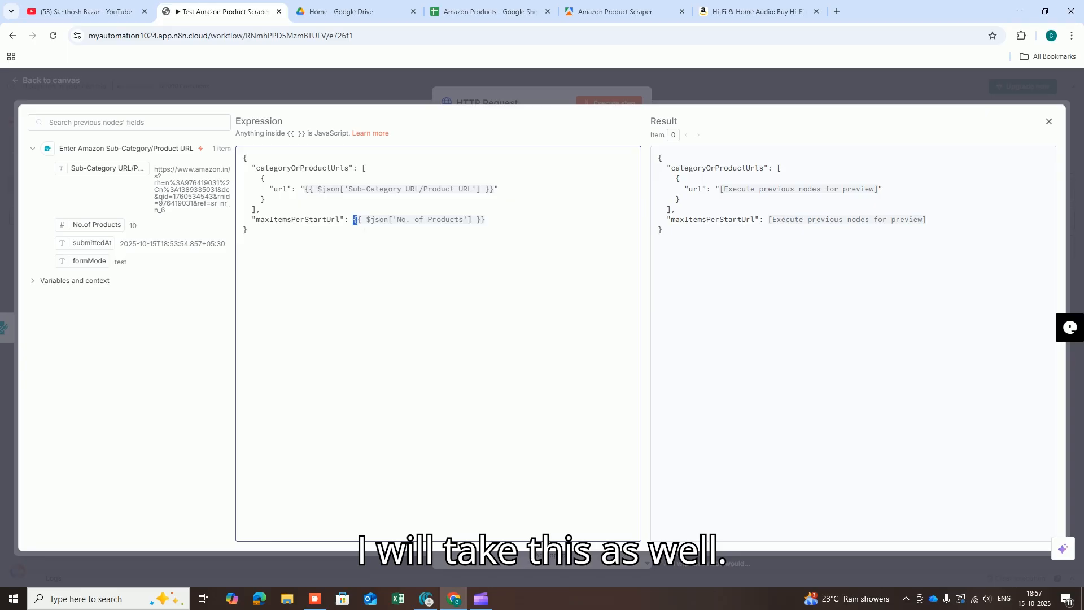
drag(366, 220, 487, 220)
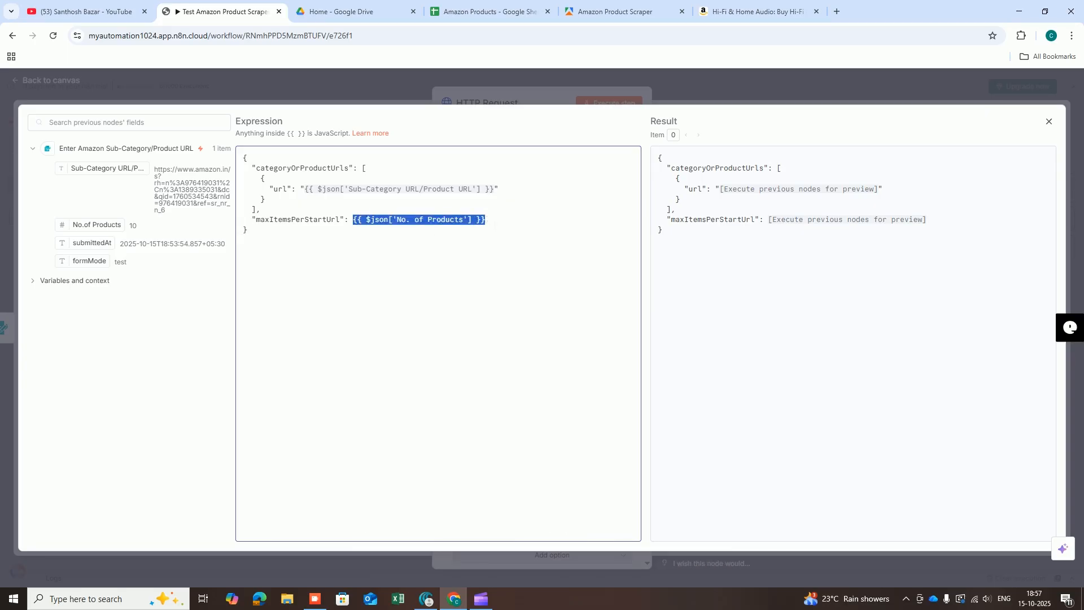
key(BackSpace)
drag(118, 234, 367, 226)
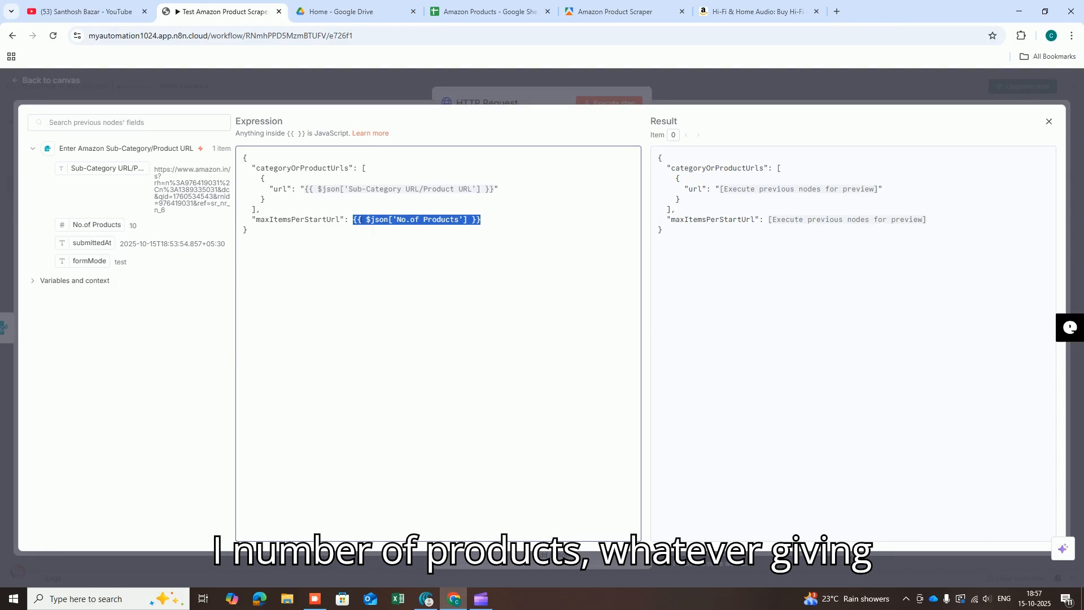
click(376, 247)
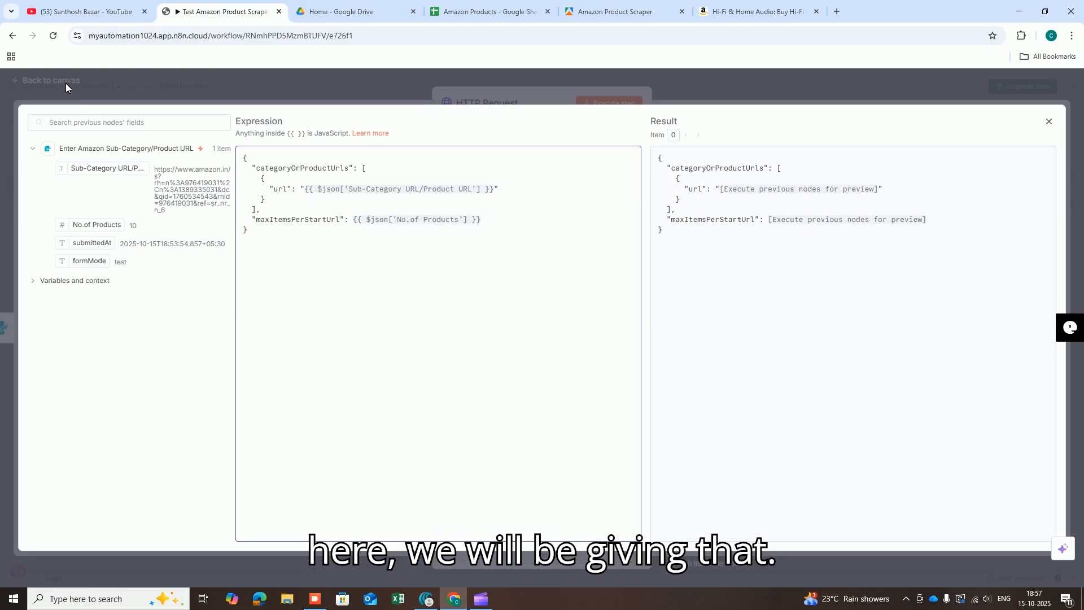
click(65, 82)
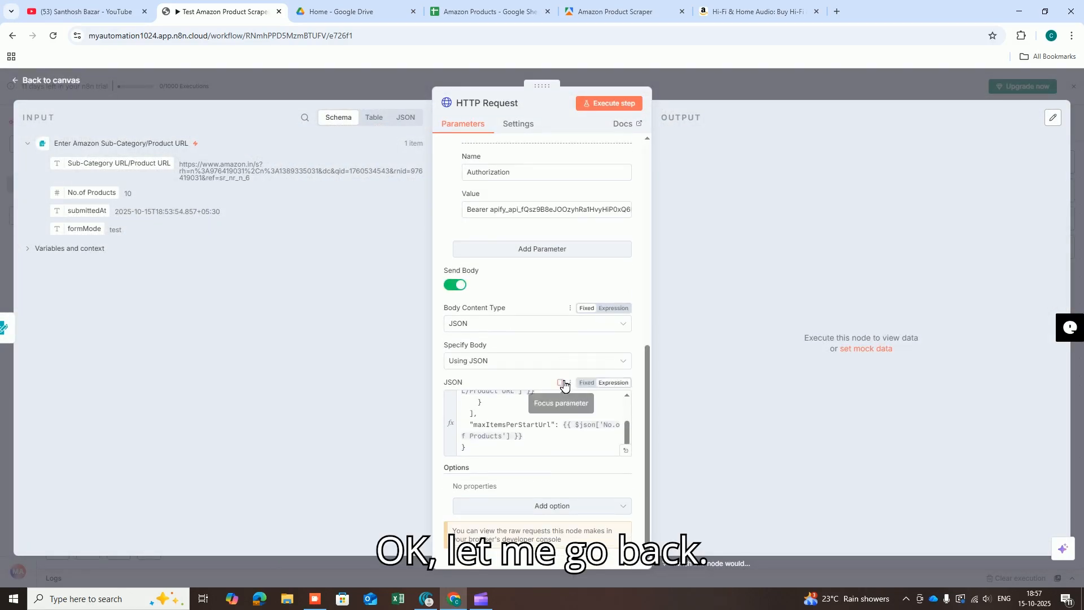
click(50, 80)
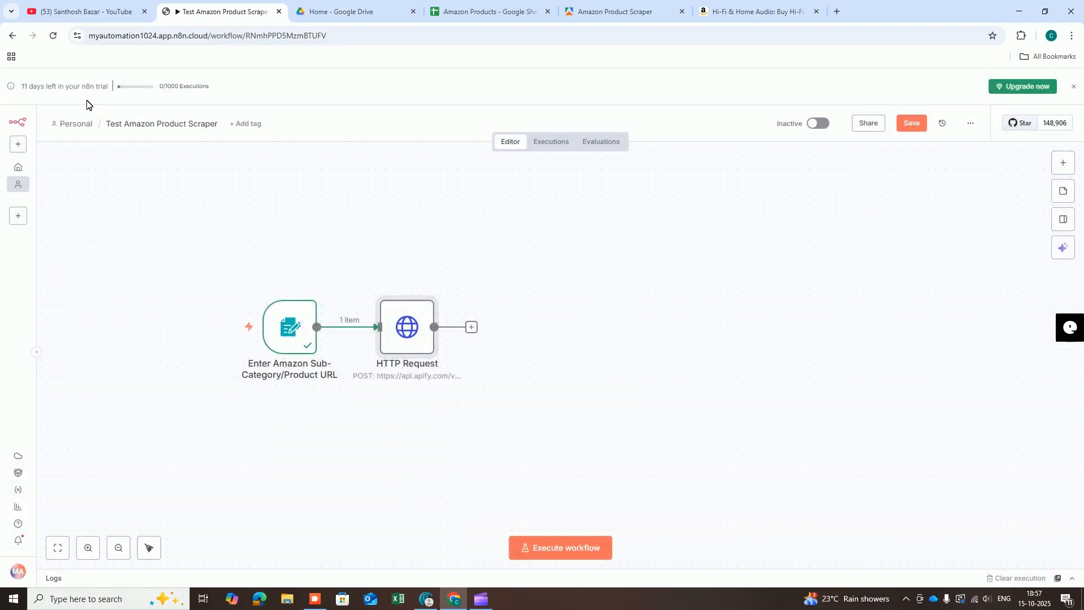
Rename the HTTP Request node to Amazon Product Scrapper and place it level with the form trigger, slightly further from it.
drag(411, 336, 484, 346)
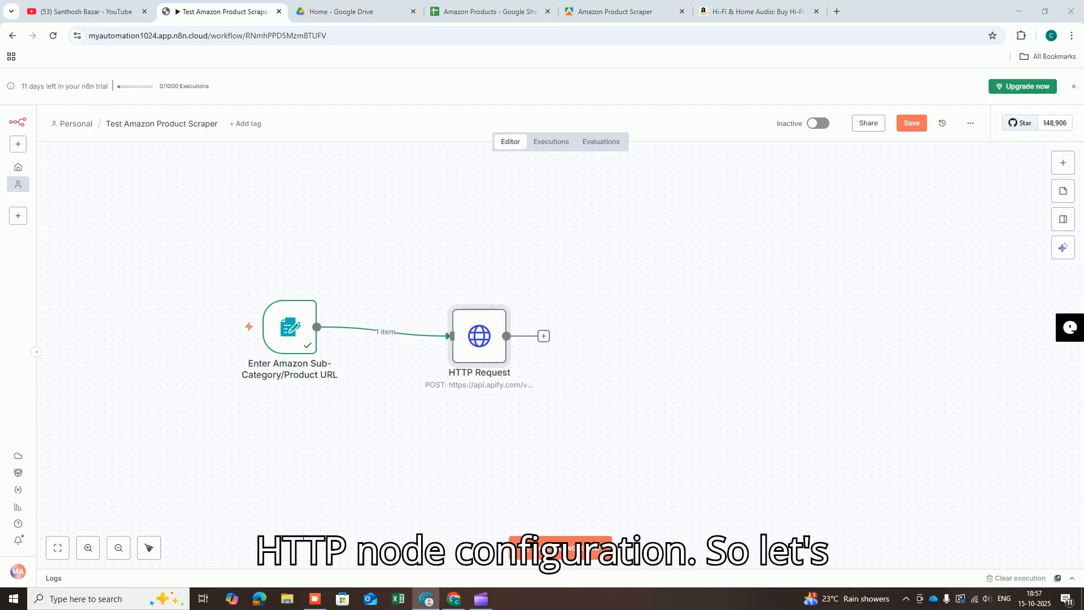
mouse_move(492, 339)
click(499, 297)
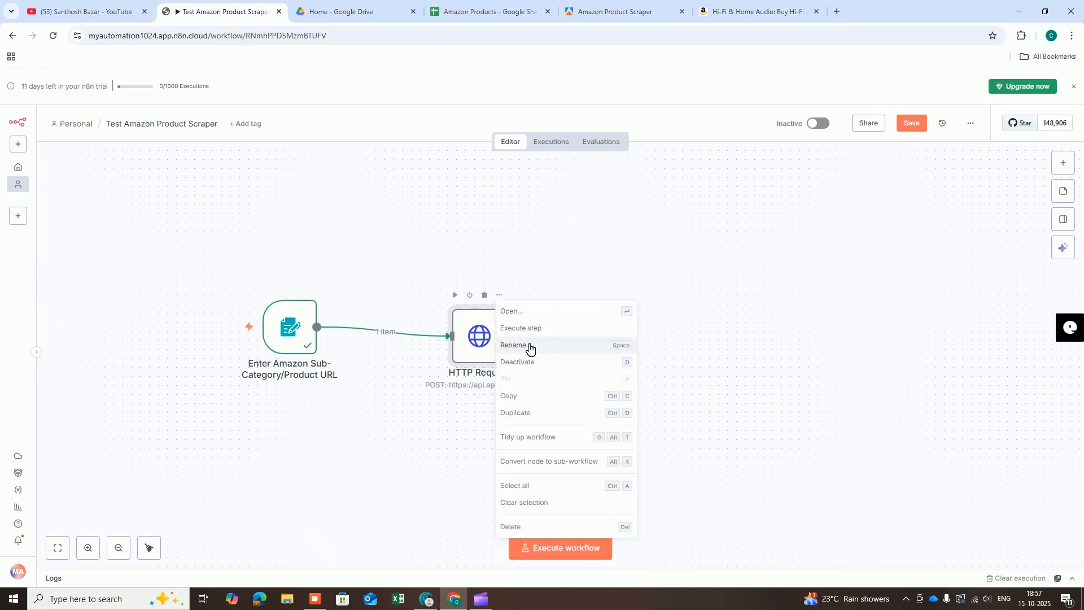
click(511, 342)
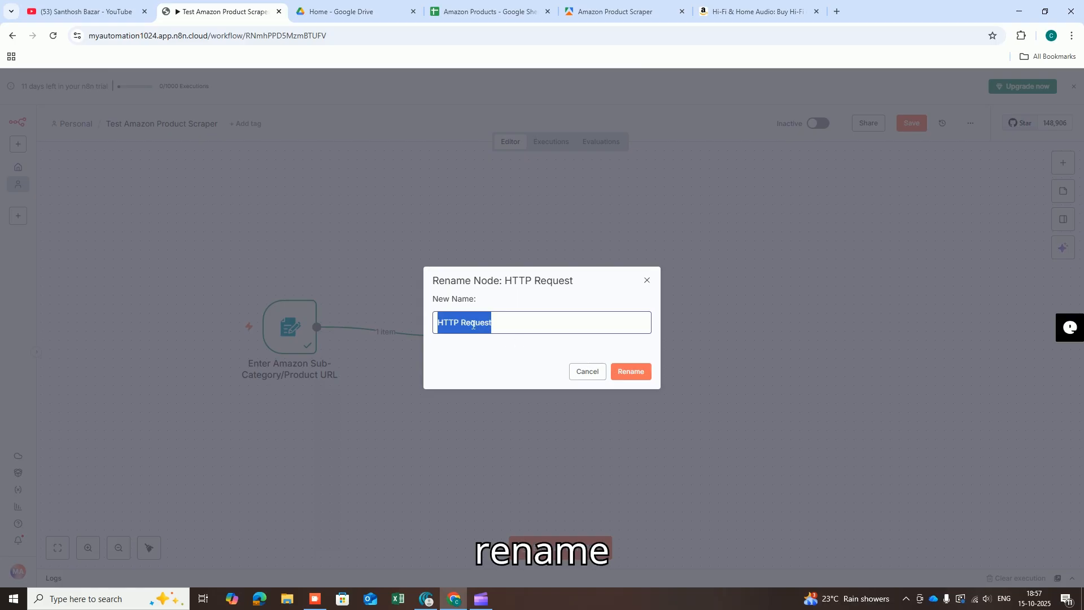
text(Amazon Product Scrapper)
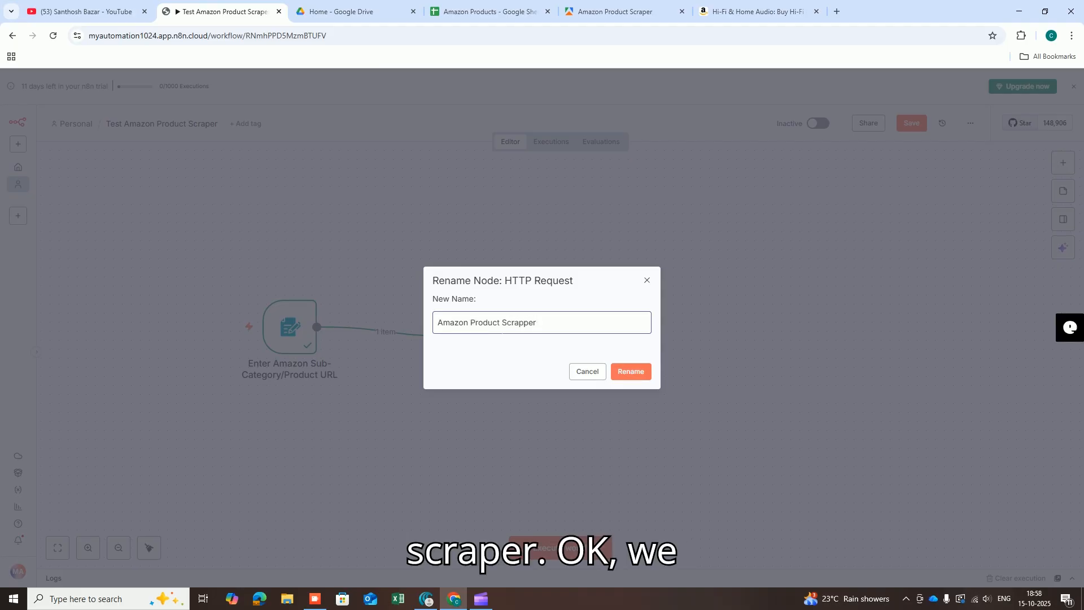
click(631, 371)
drag(481, 333, 456, 330)
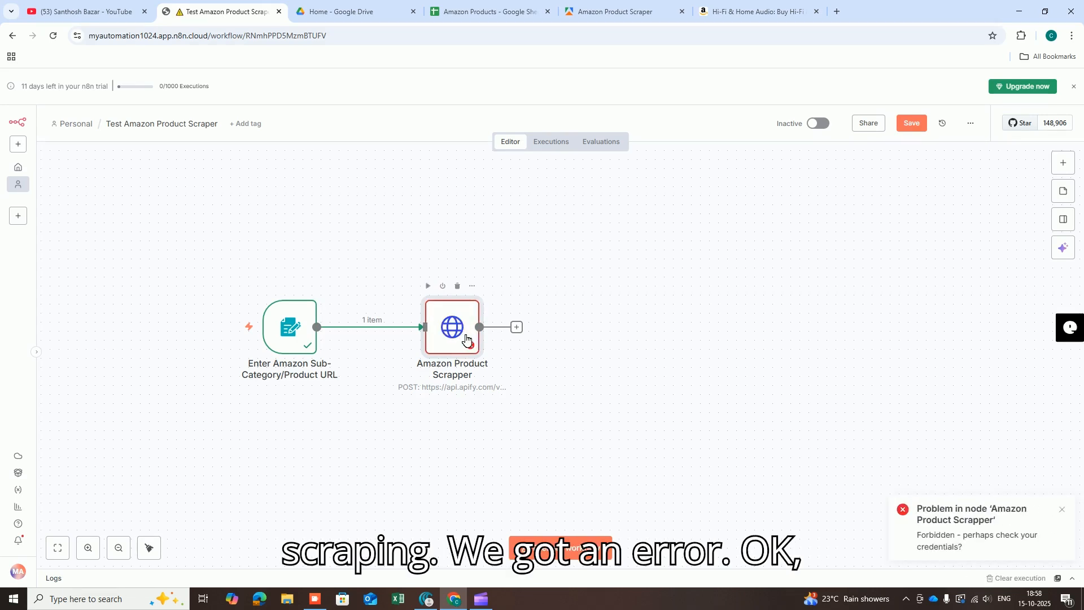
Read the Amazon Product Scrapper node's error output and check the scraper's pricing and trial status on its Apify page.
double_click(466, 339)
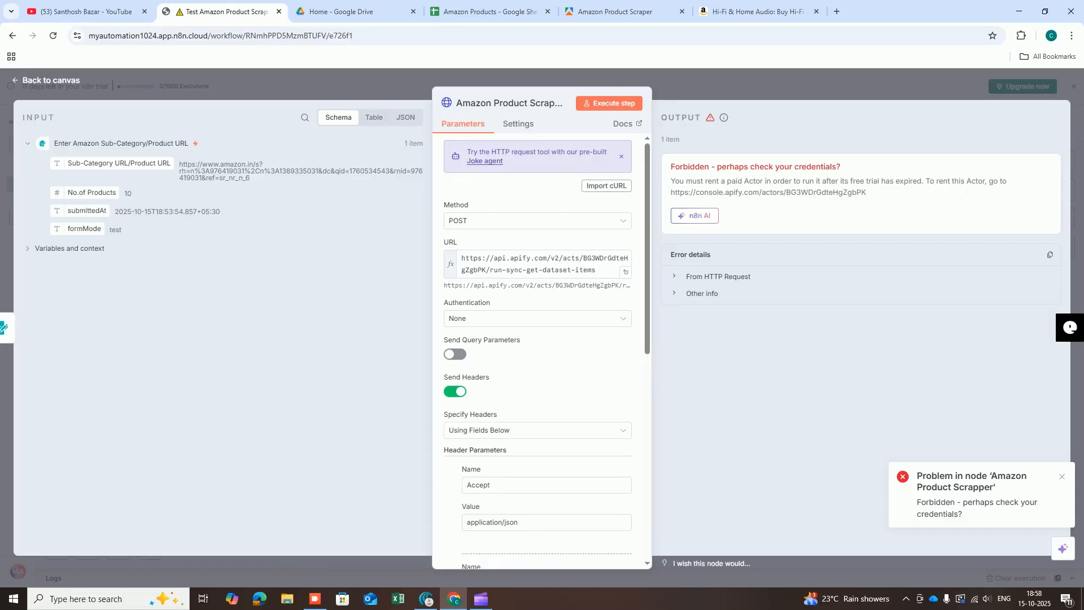
drag(738, 193, 816, 195)
scroll(614, 180, down, 1)
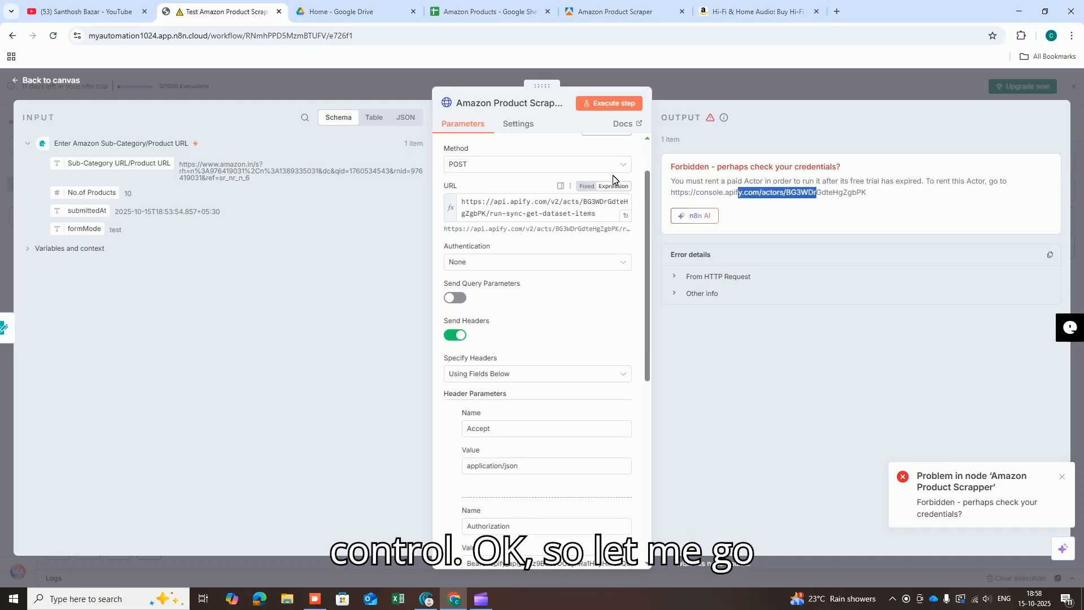
click(603, 13)
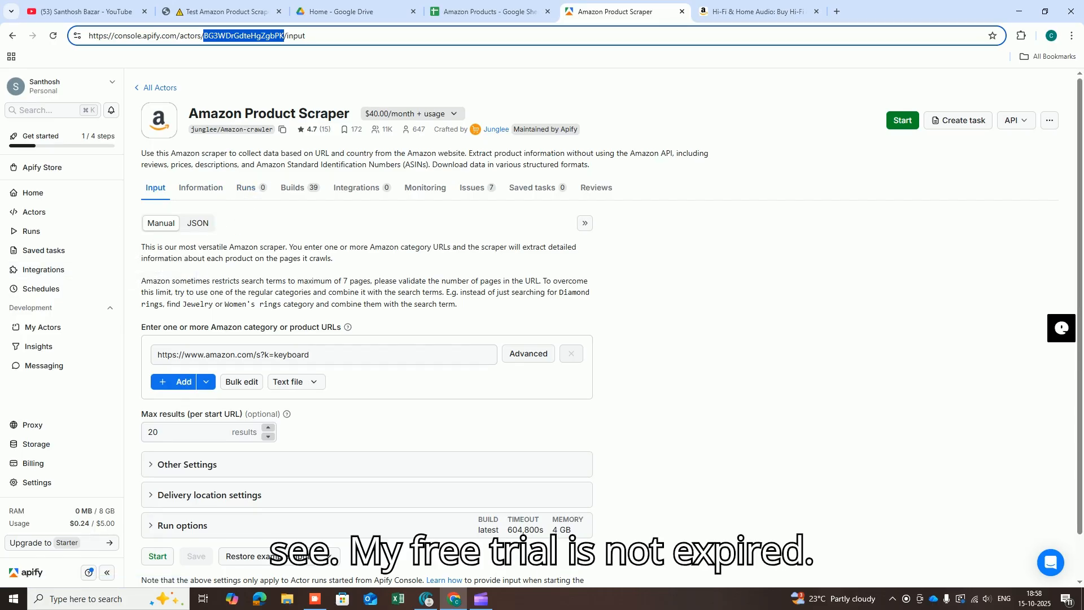
key(alt+Tab)
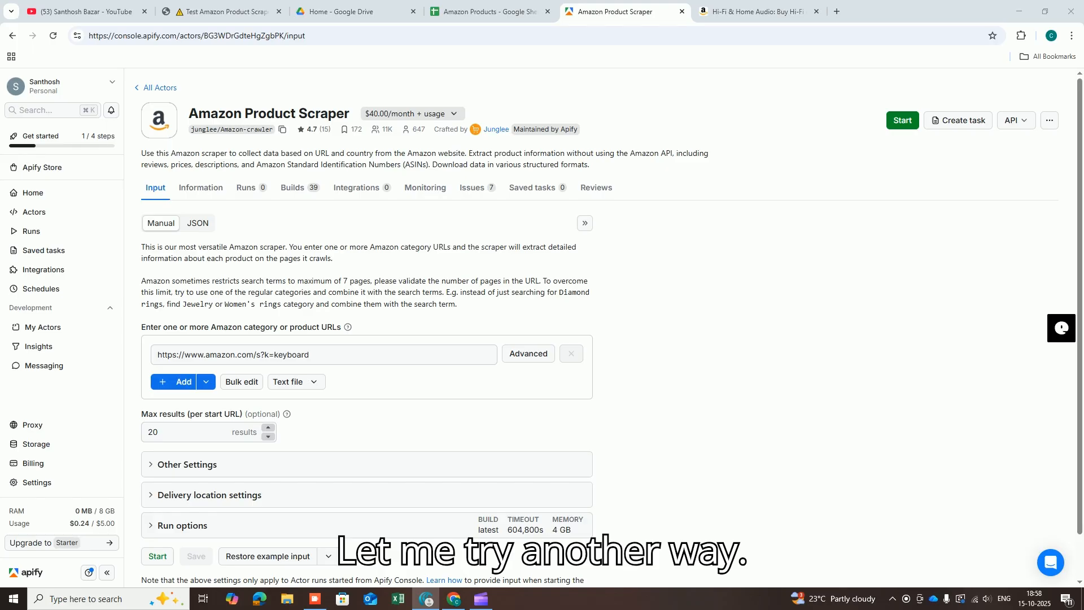
click(218, 10)
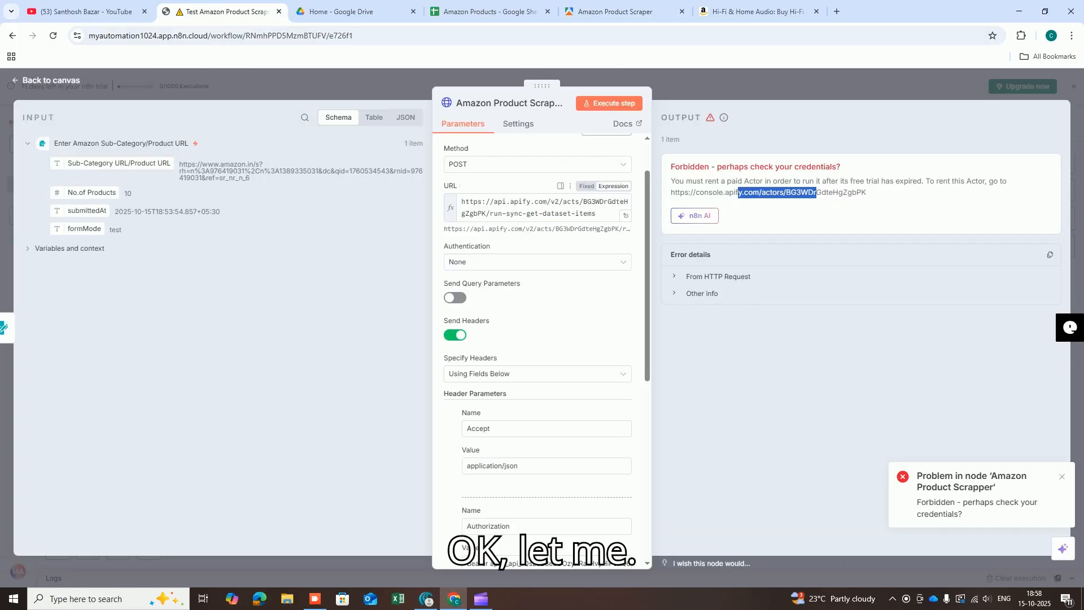
Replace the Apify API token in the Authorization header value and execute the Amazon Product Scrapper node.
click(509, 213)
key(ctrl+a)
click(575, 324)
scroll(576, 325, down, 2)
key(alt+Tab)
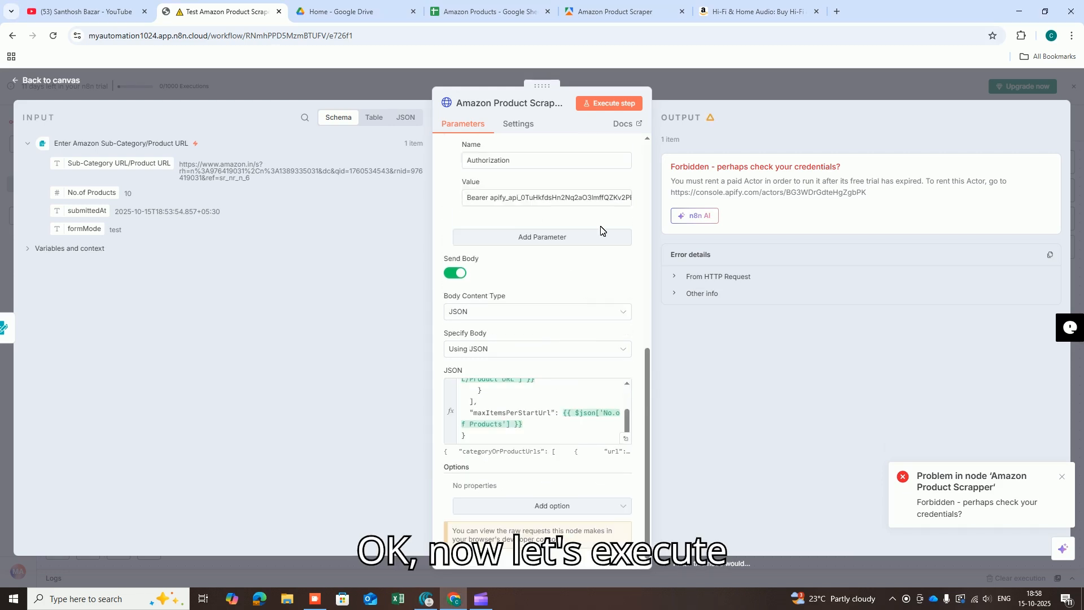
click(614, 103)
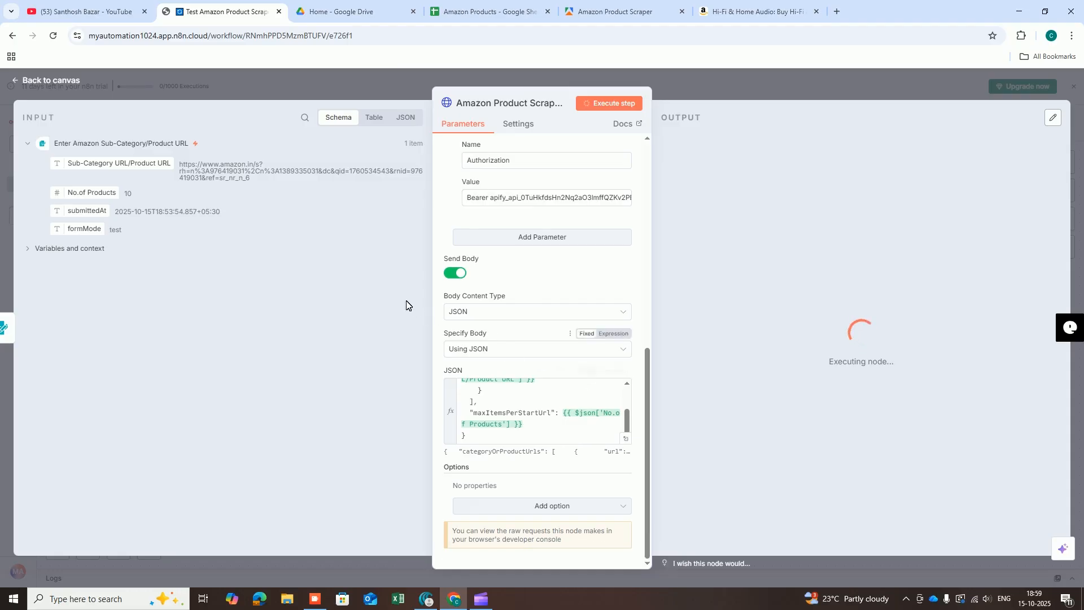
Return to the canvas and add an Edit Fields (Set) node after Amazon Product Scrapper.
click(39, 81)
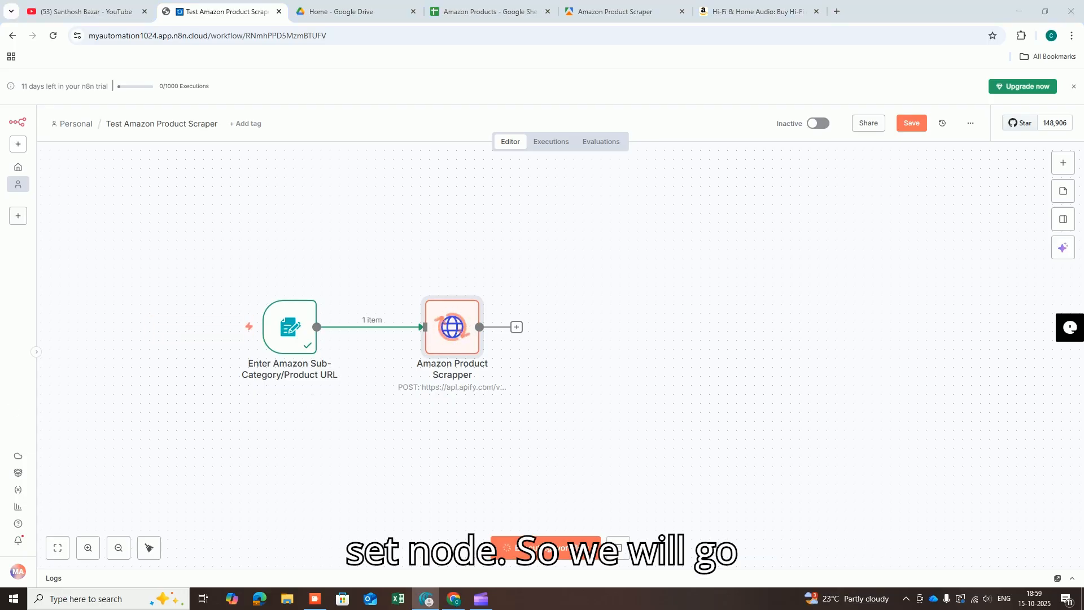
click(517, 327)
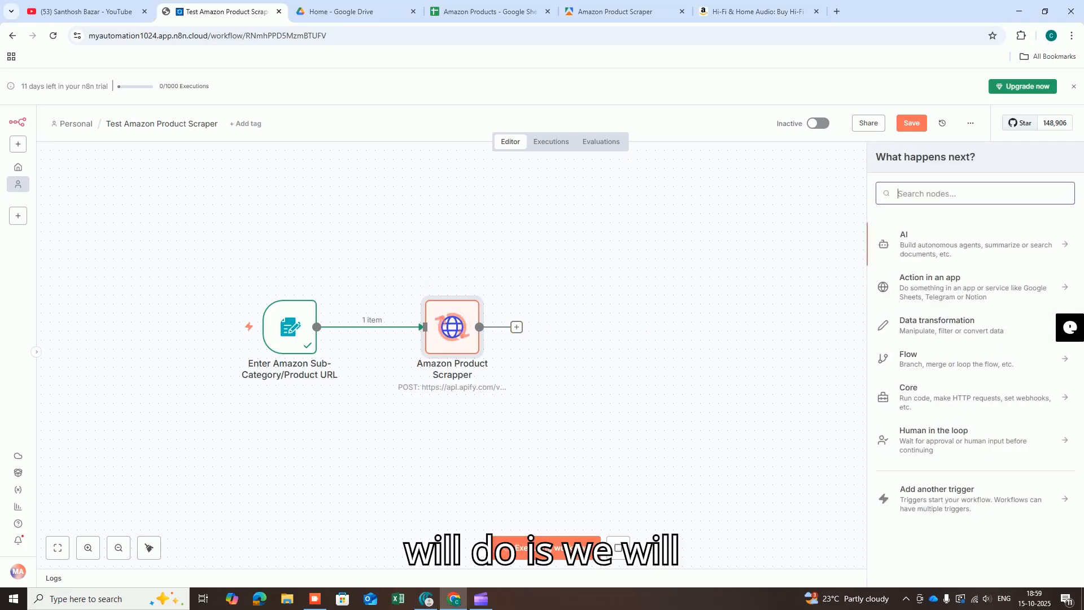
text(set)
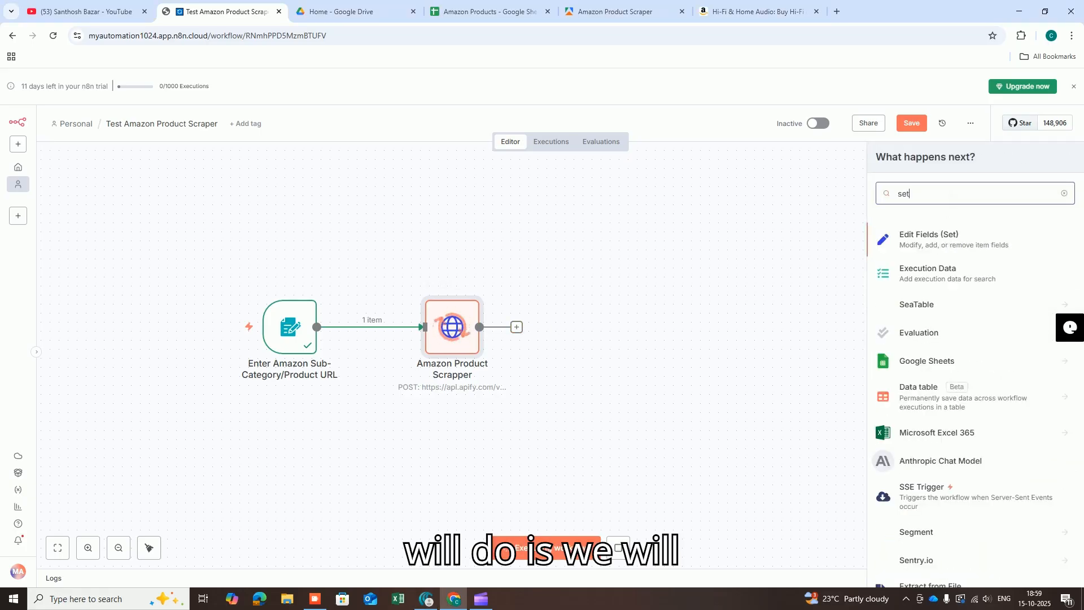
click(940, 241)
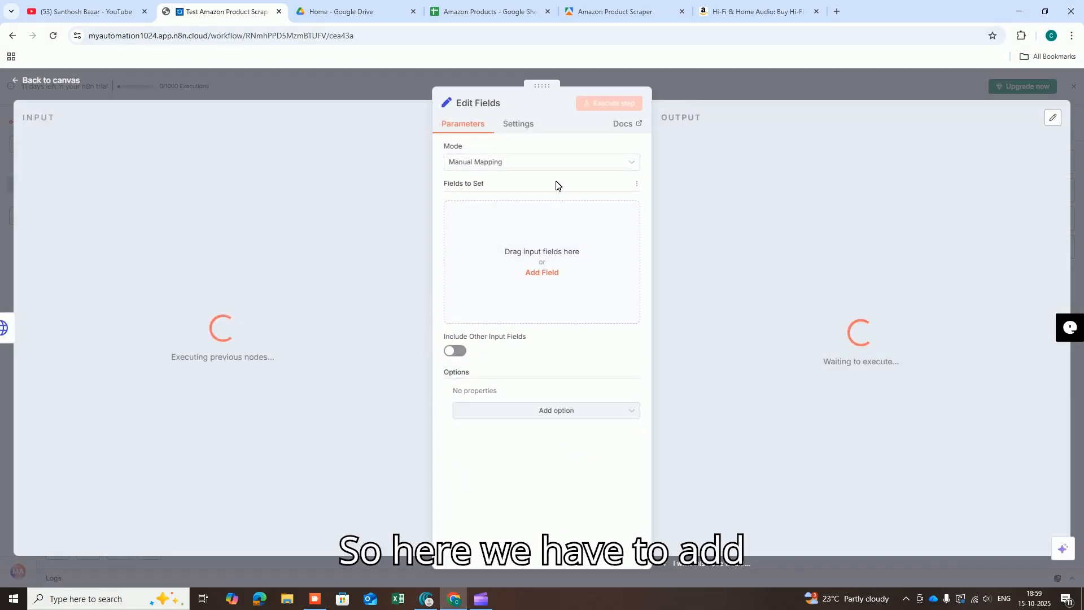
Add a field named Rank of type Number to the Edit Fields node, plus a second empty field.
click(542, 273)
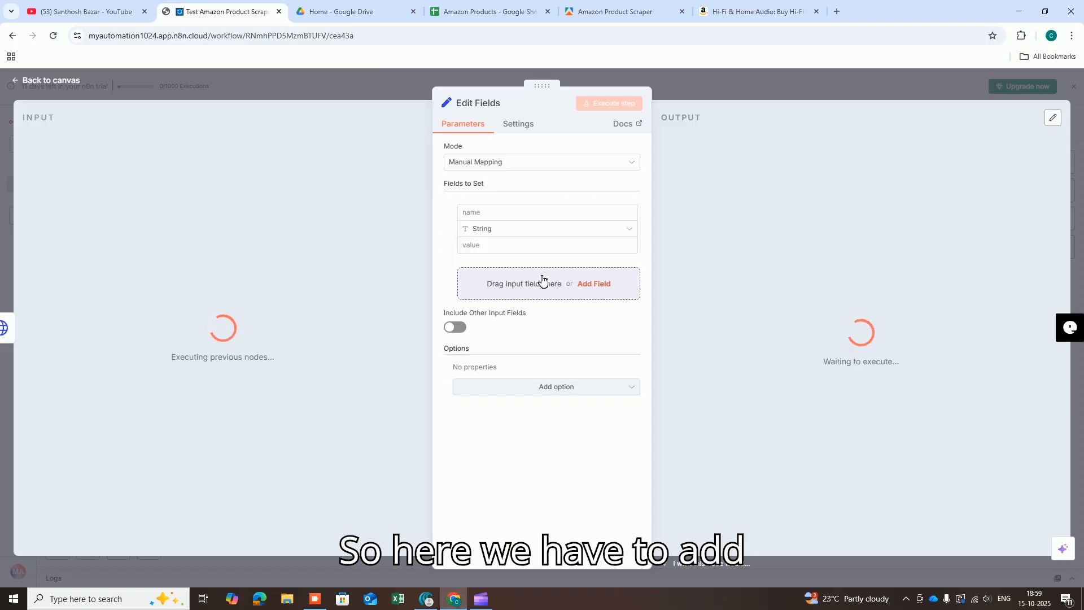
click(511, 213)
text(Rank)
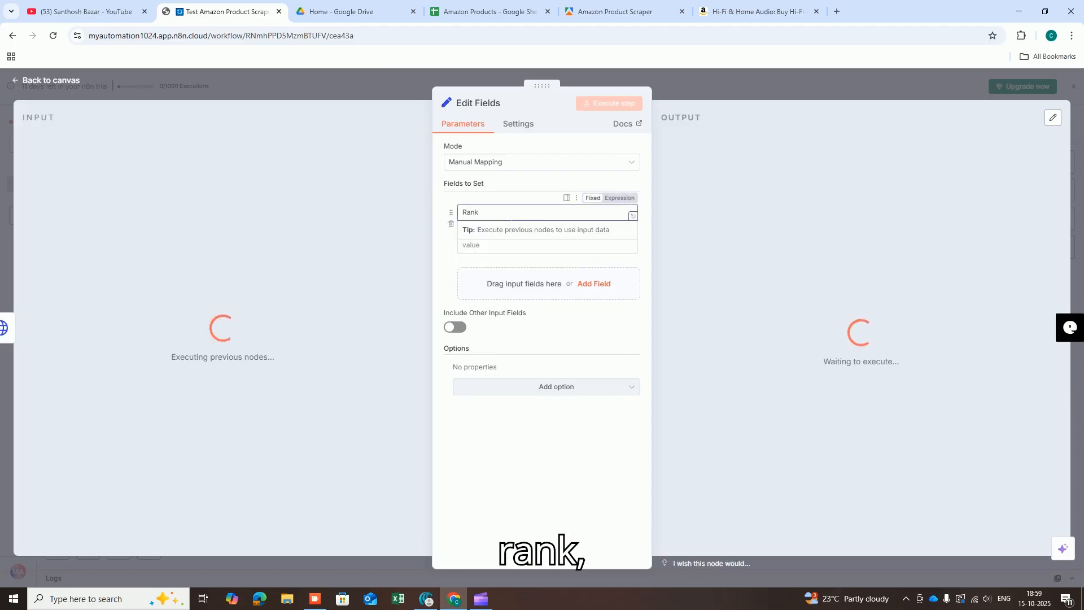
click(442, 266)
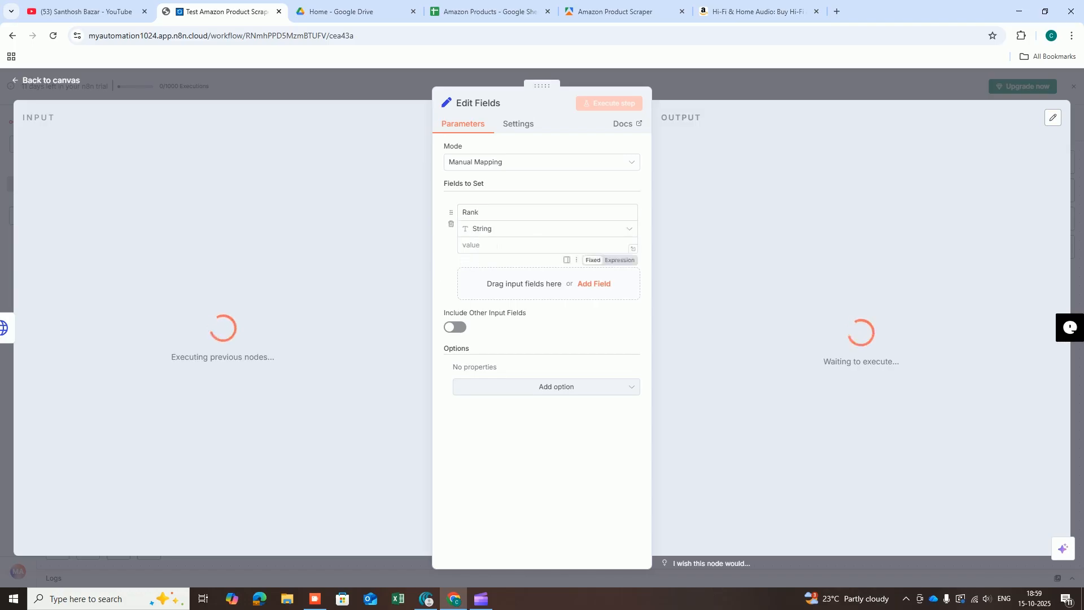
click(510, 234)
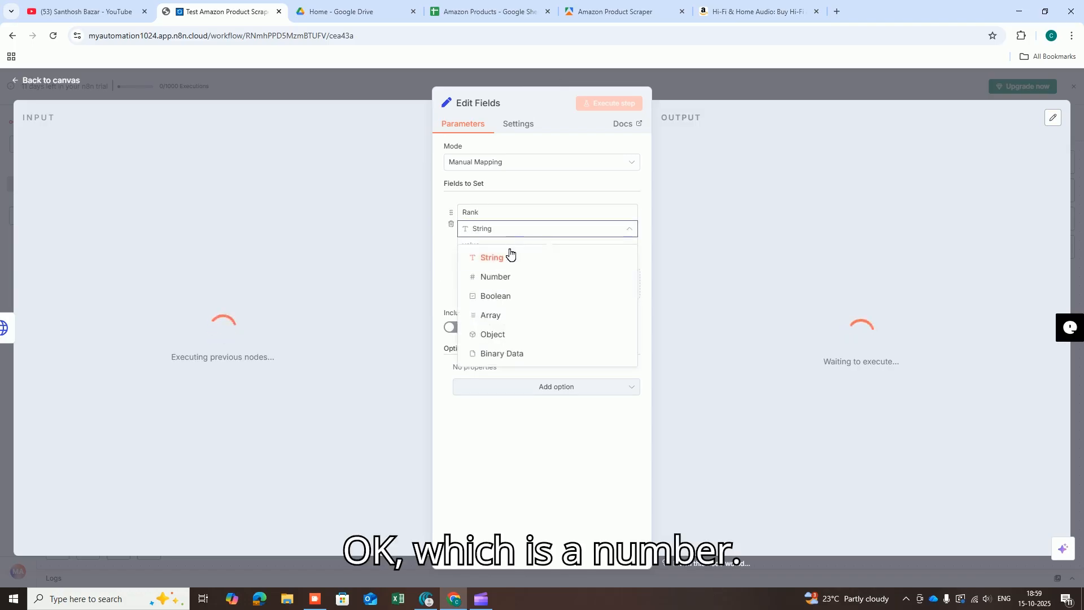
click(497, 276)
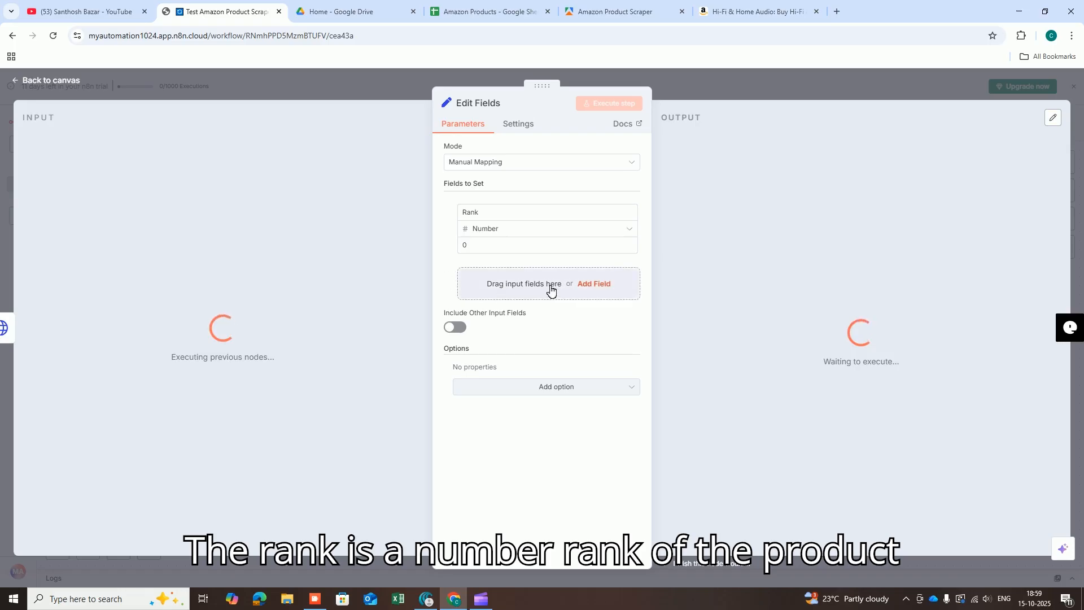
click(594, 283)
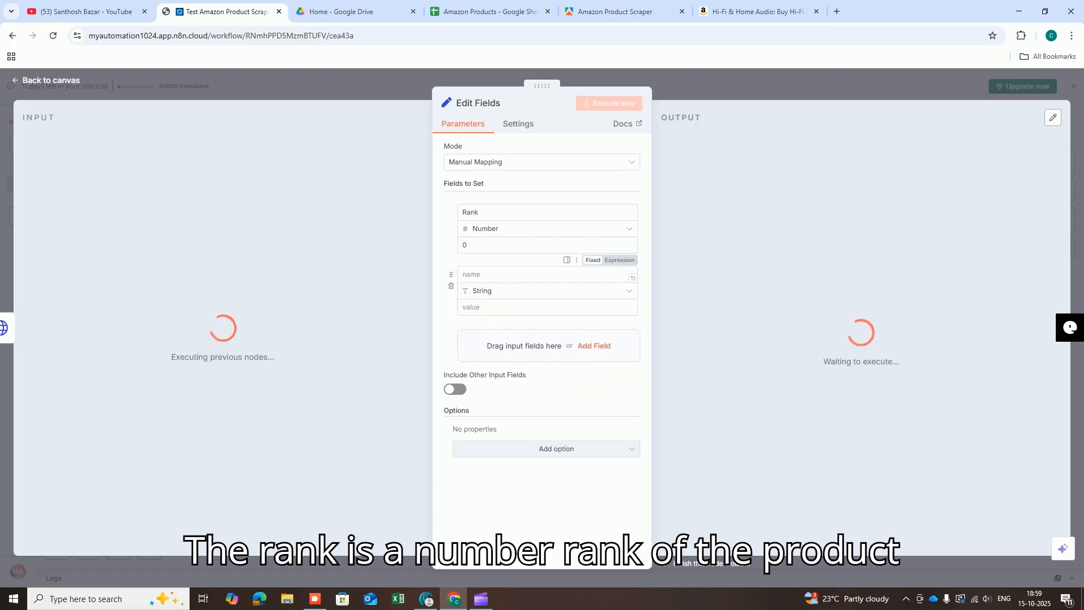
click(508, 275)
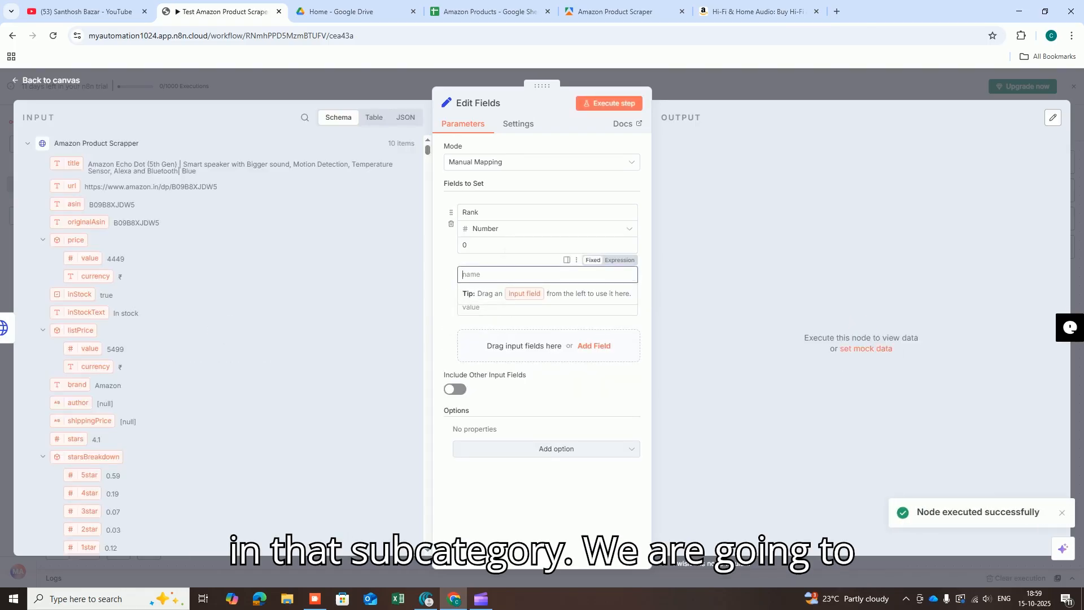
Filter the input fields for "rank", map bestsellerRanks to the Rank field's value, and clear the filter.
click(306, 118)
text(ran)
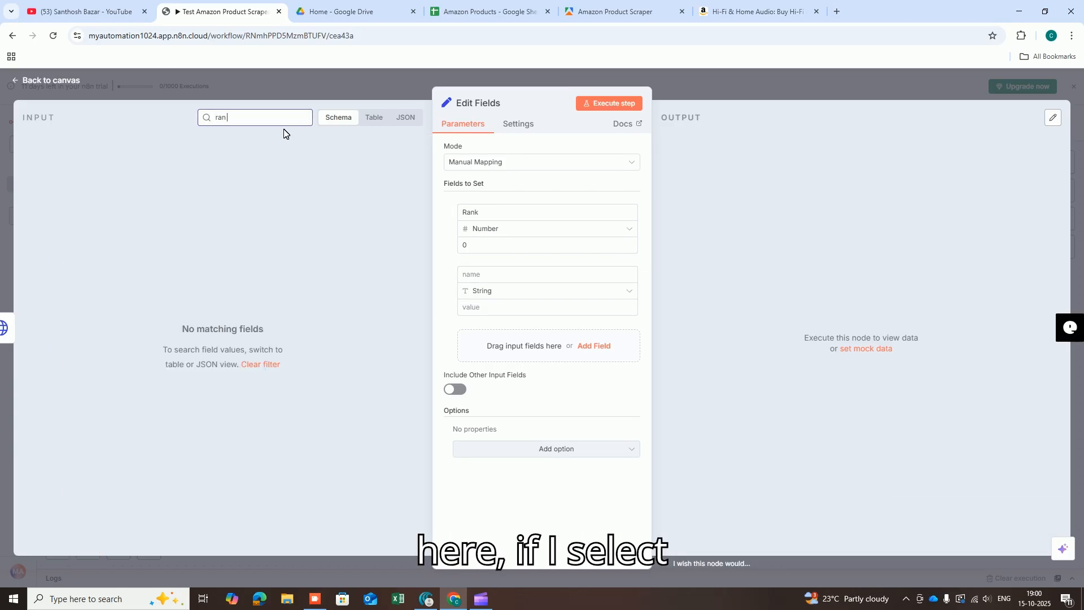
text( k k)
key(BackSpace)
key(BackSpace)
text(k)
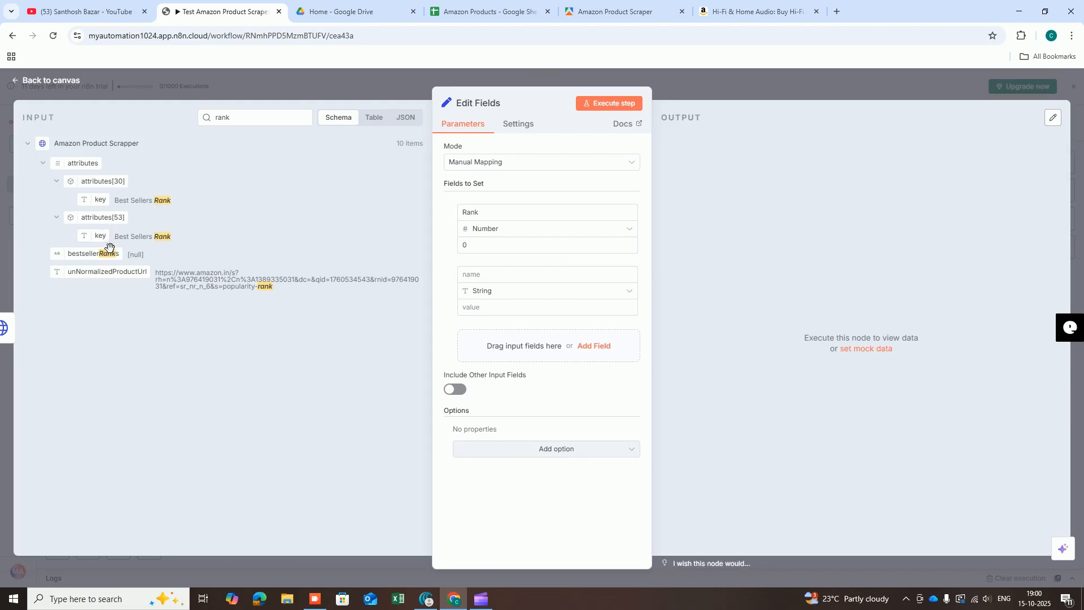
drag(106, 263, 496, 258)
drag(106, 261, 494, 258)
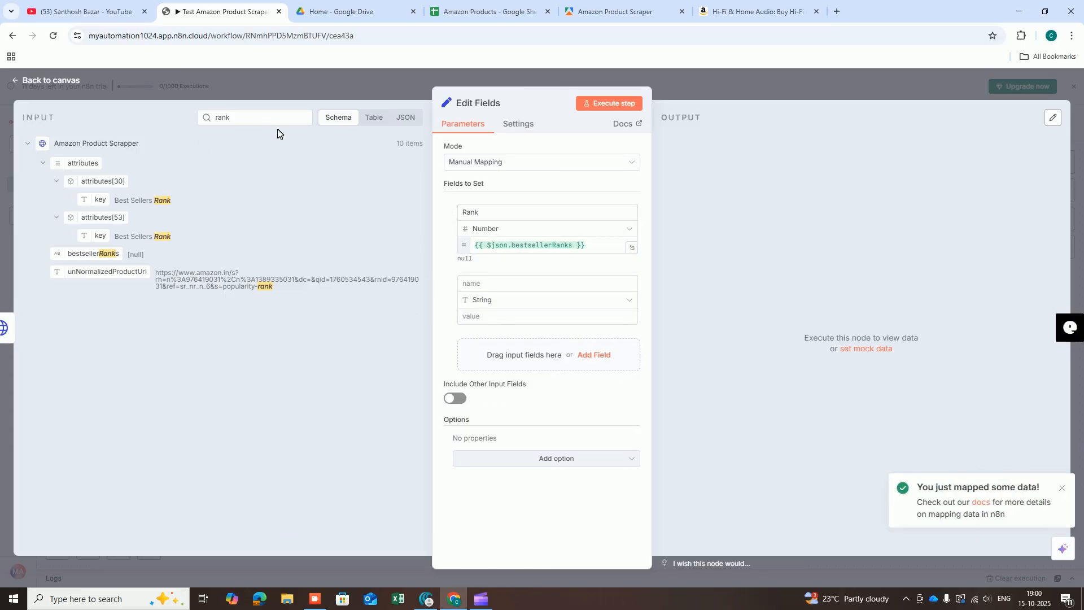
double_click(229, 118)
key(BackSpace)
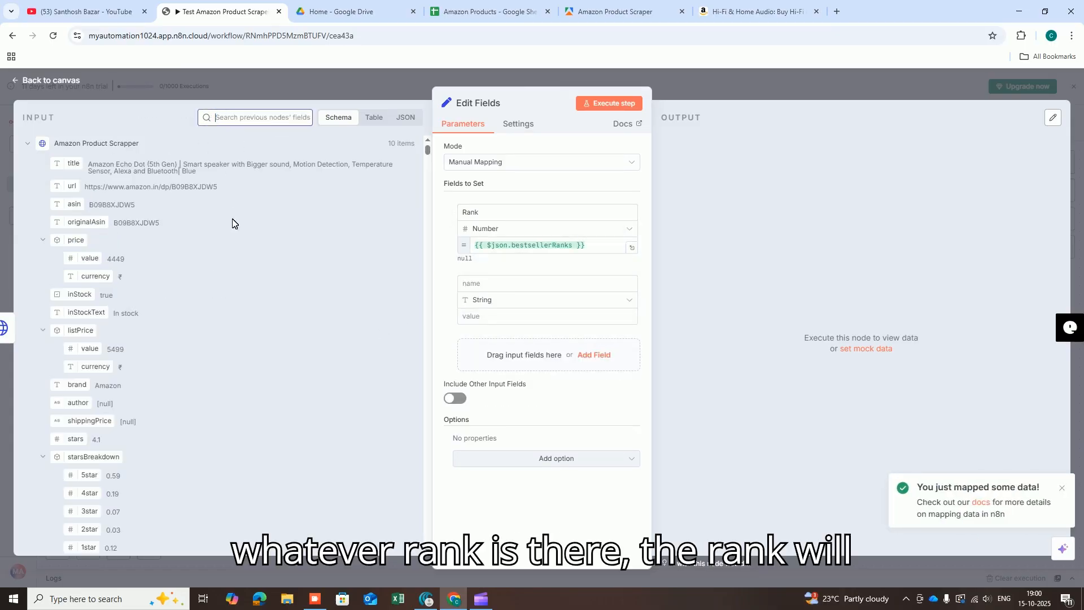
Name the second field Title, keep it as String, and set its value to {{ $json.title }}.
click(498, 283)
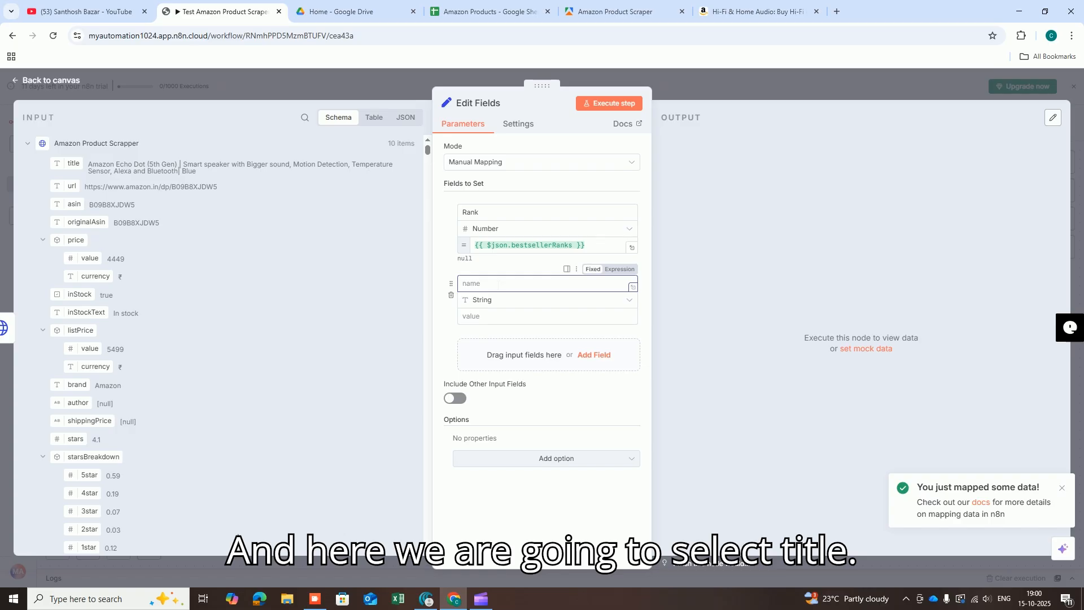
text(Title)
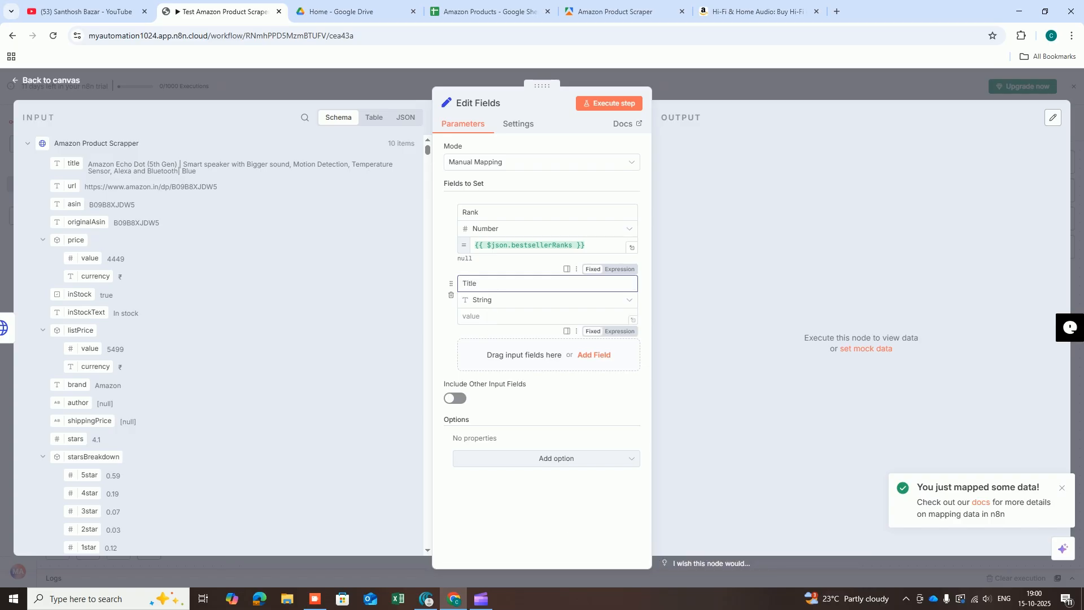
key(Tab)
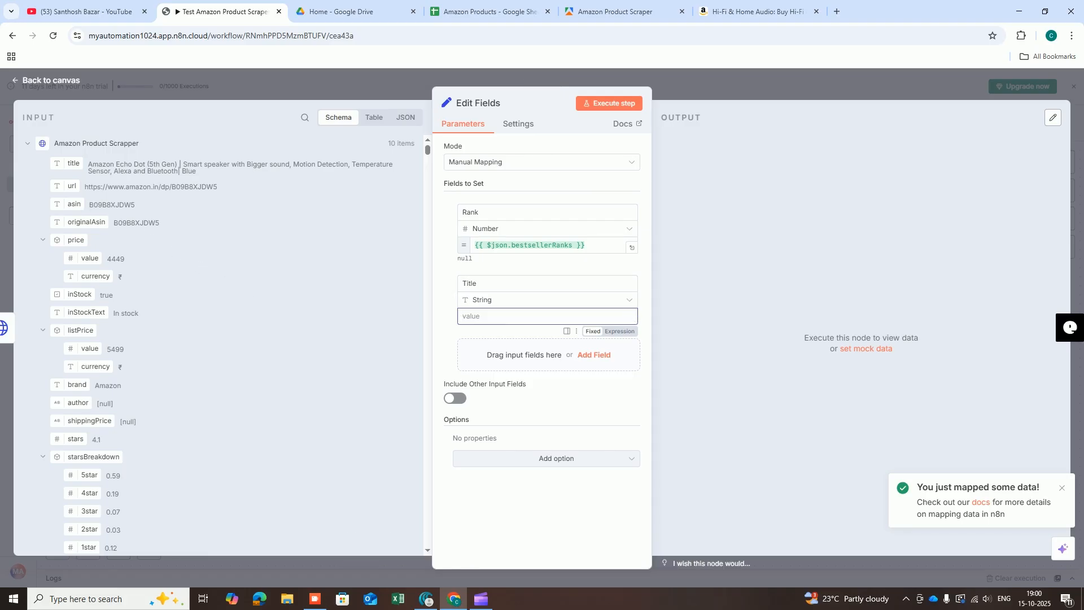
key(alt+Tab)
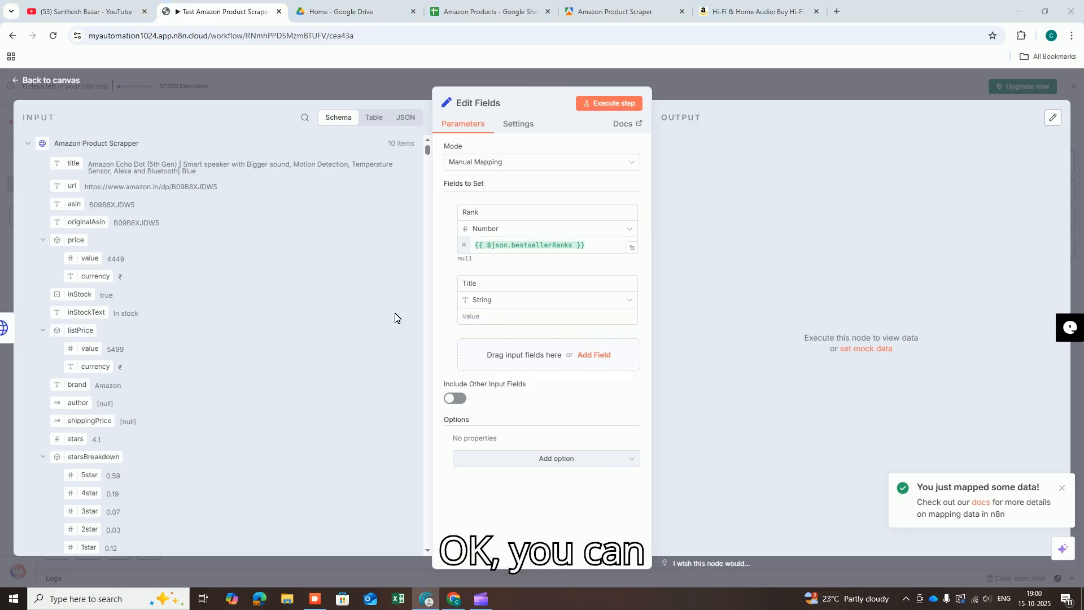
click(511, 320)
text({{ $json.title }})
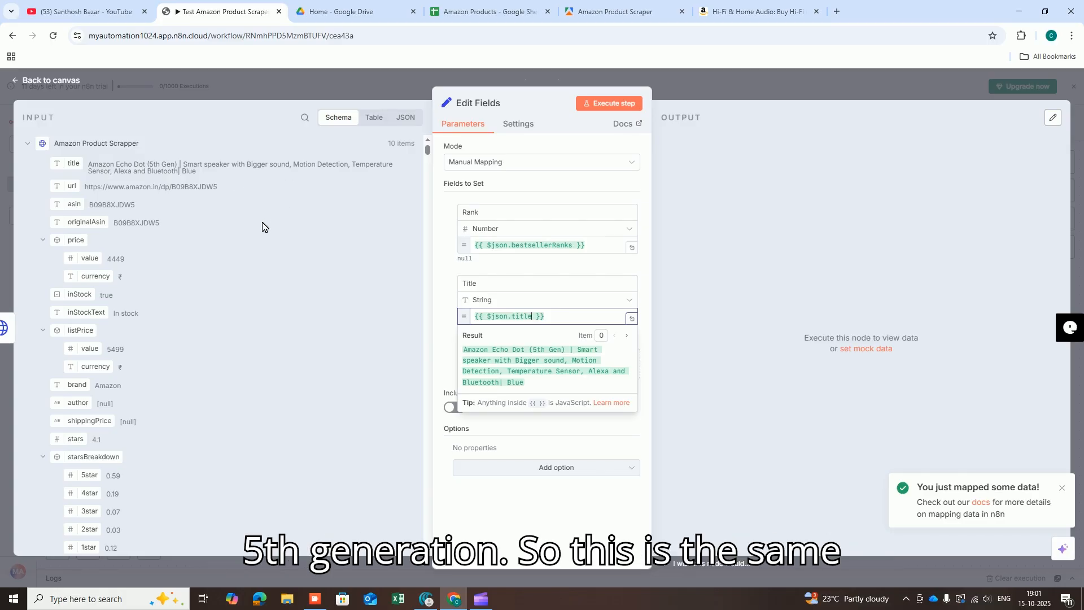
Compare the mapped title with the first product on the Amazon listing page and check the Amazon Products sheet's column headings.
click(751, 10)
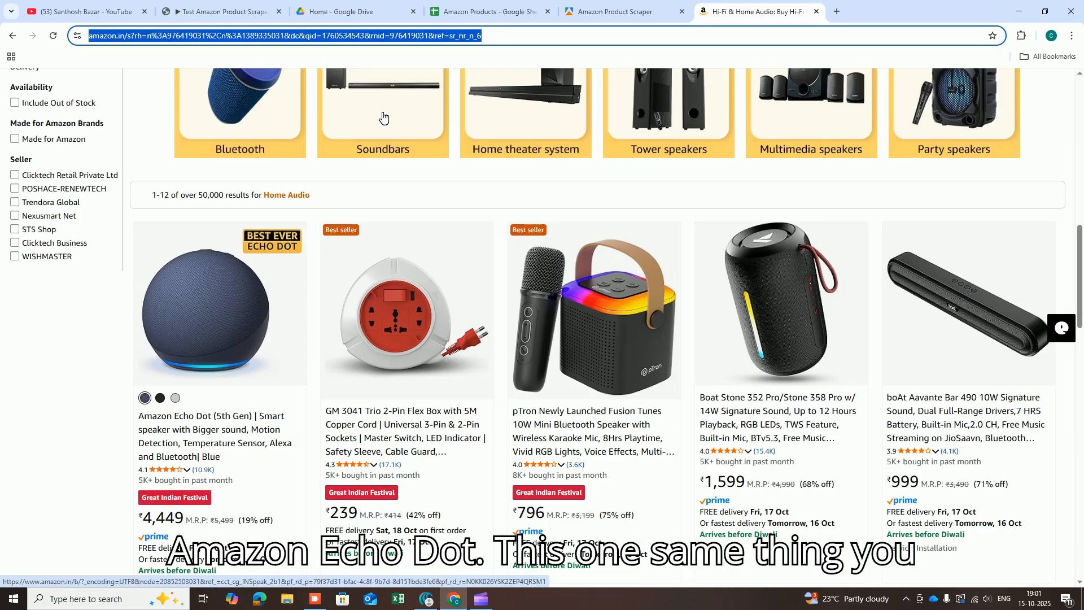
click(624, 12)
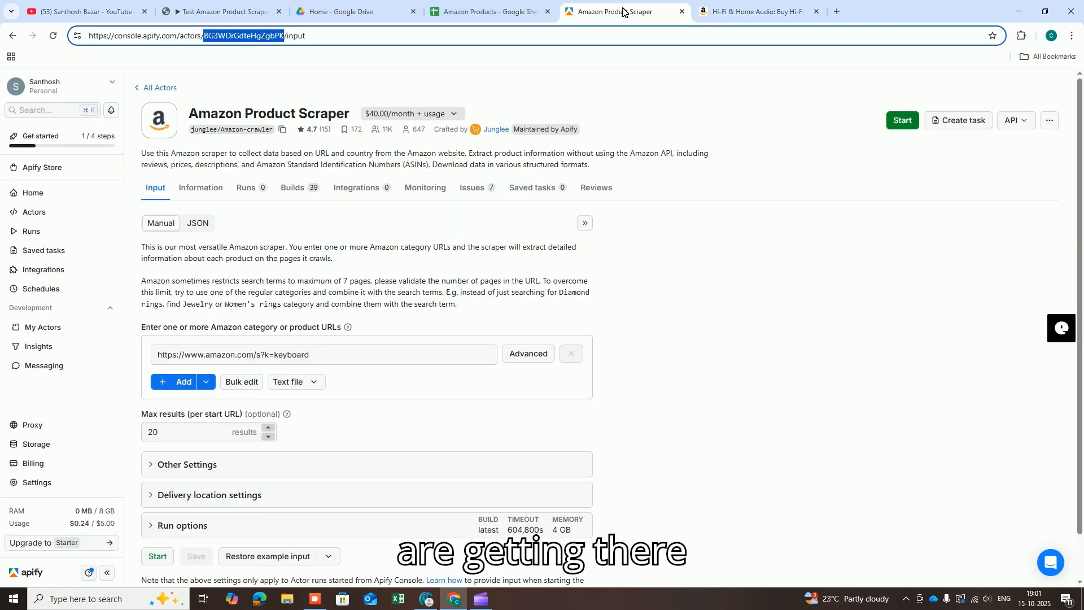
click(497, 11)
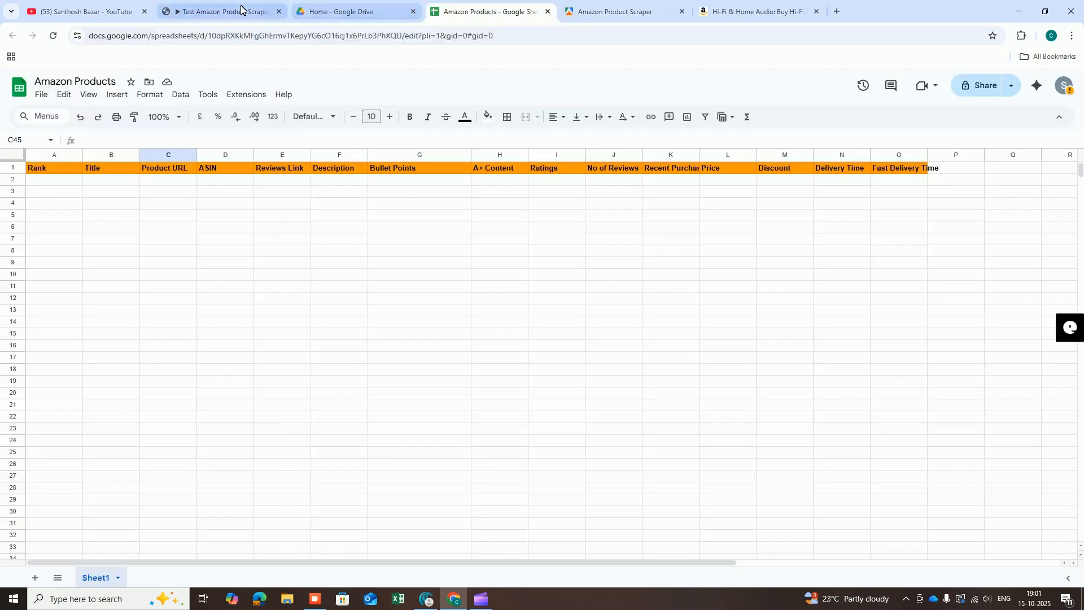
Return to the n8n workflow and add a String field named Product URL with the value {{ $json.url }} to the Edit Fields node.
click(242, 11)
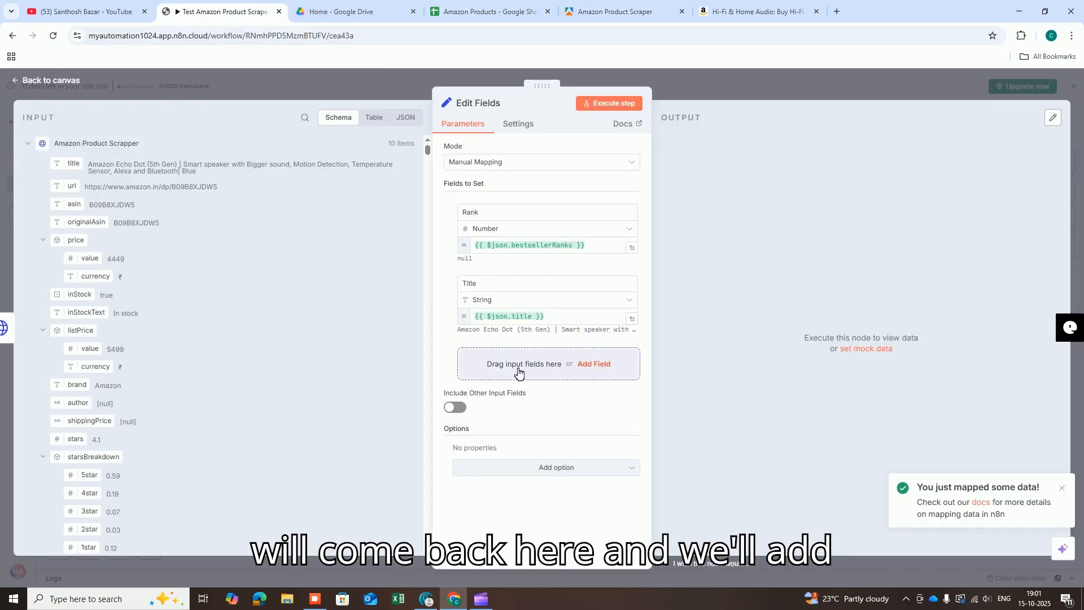
click(590, 364)
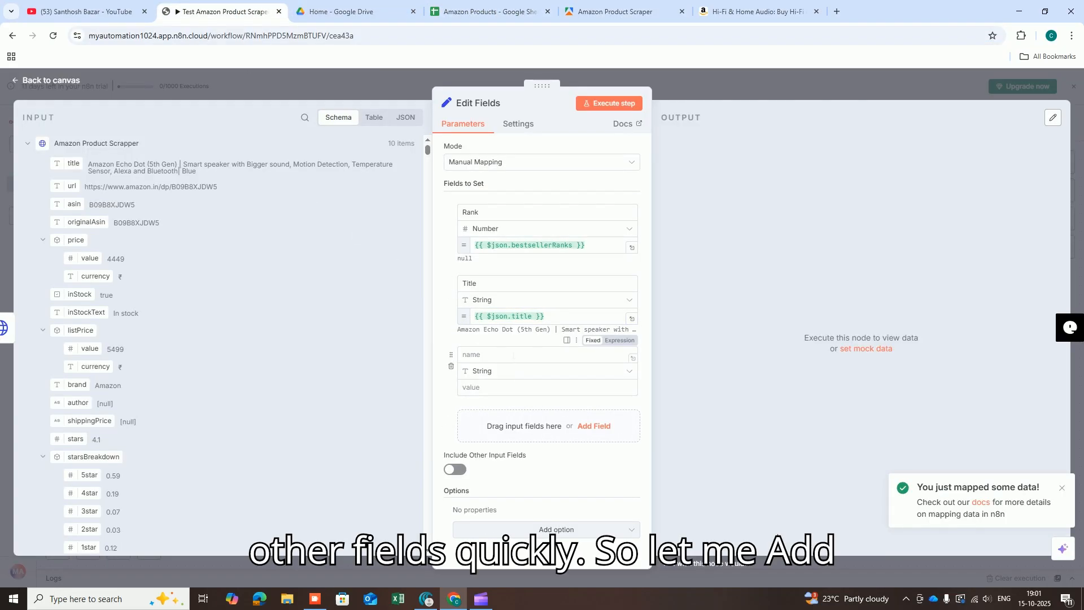
click(426, 598)
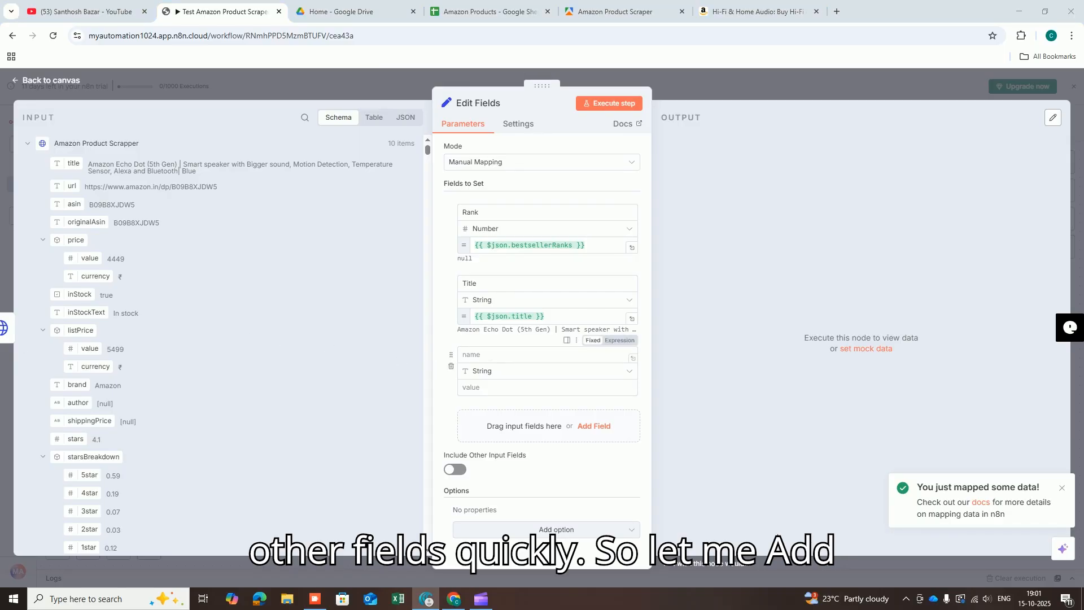
click(492, 354)
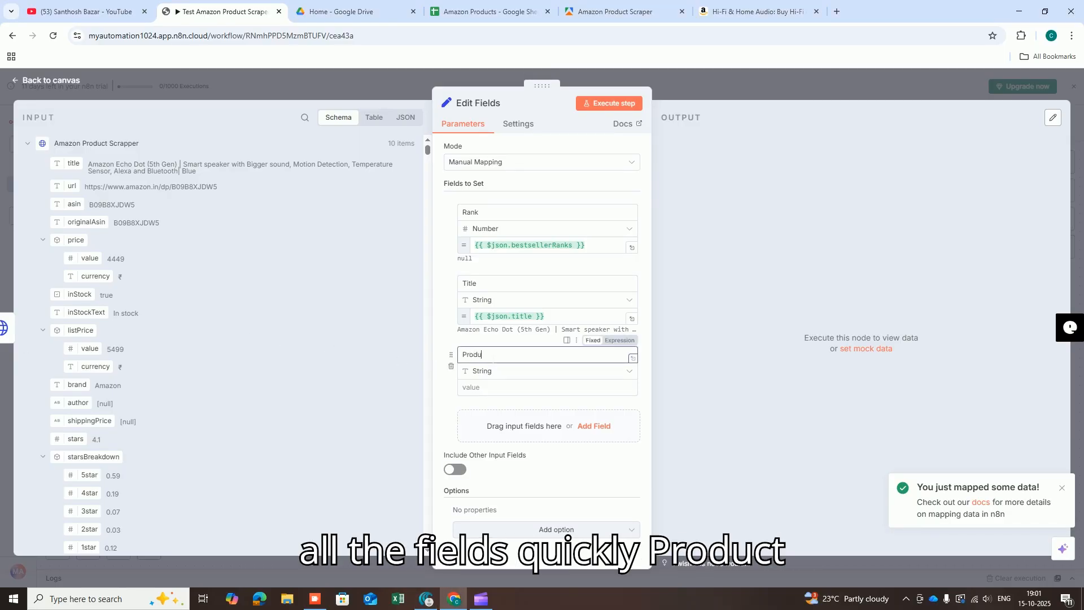
text(Product URL)
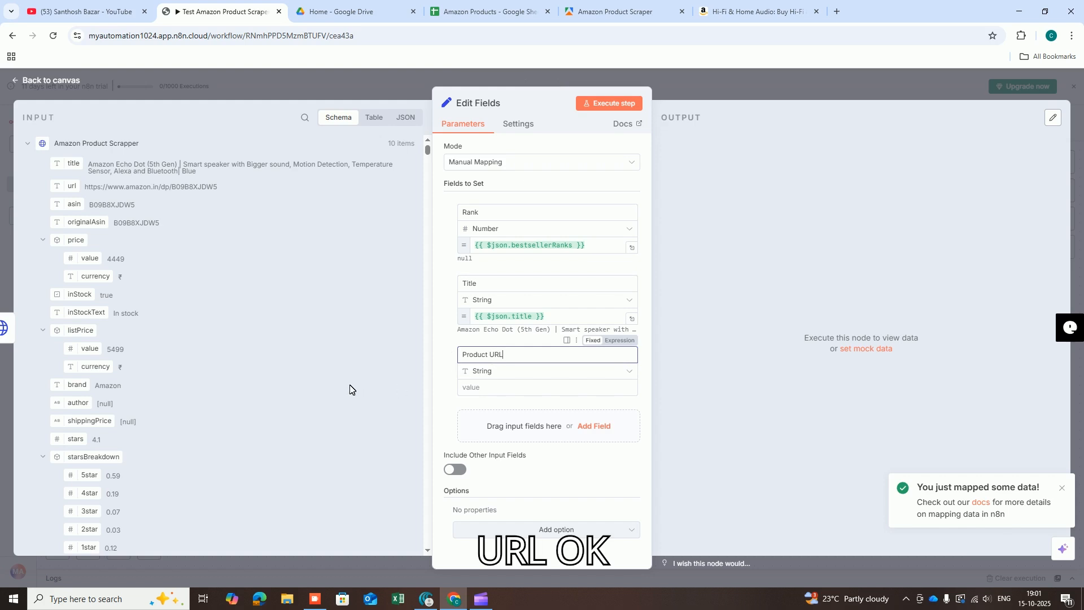
click(280, 324)
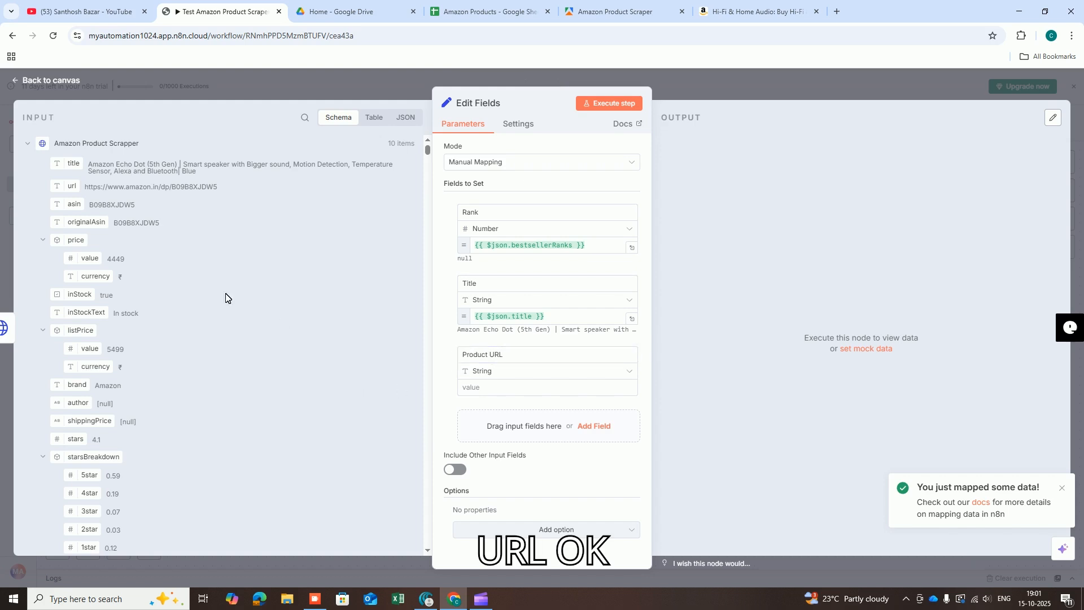
key(alt+Tab)
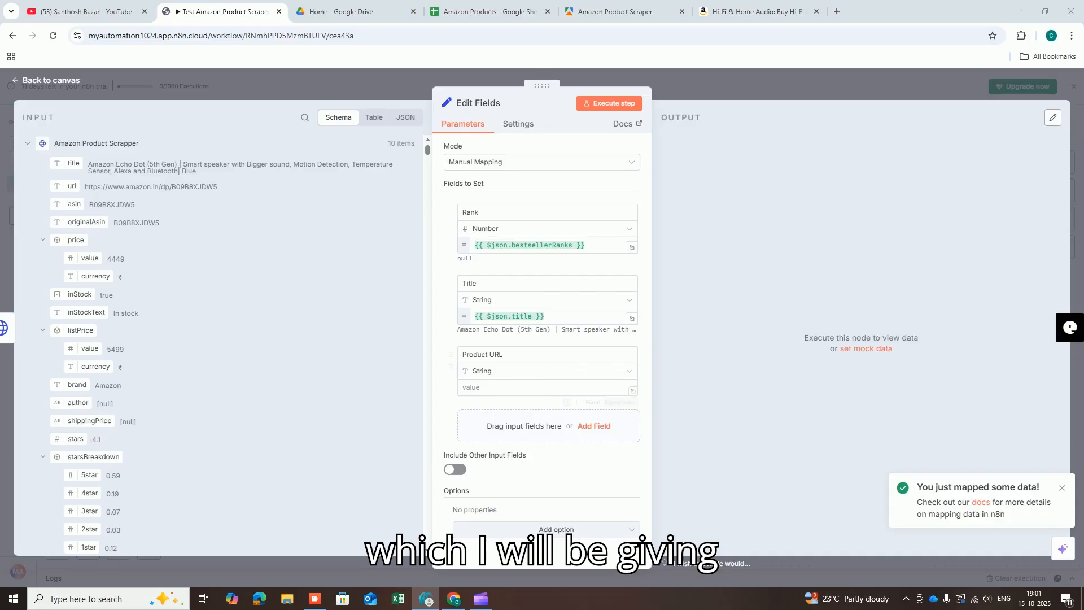
click(500, 388)
text({{ $json.url }})
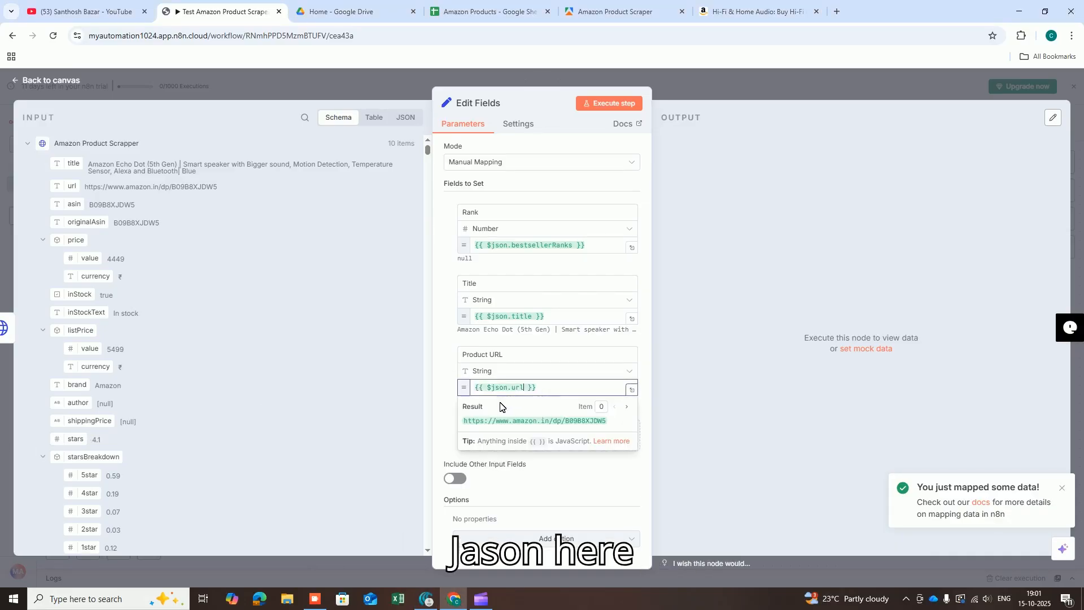
click(444, 403)
Add a String field named ASIN to the Edit Fields node and set its value to {{ $json.asin }}.
scroll(424, 377, down, 2)
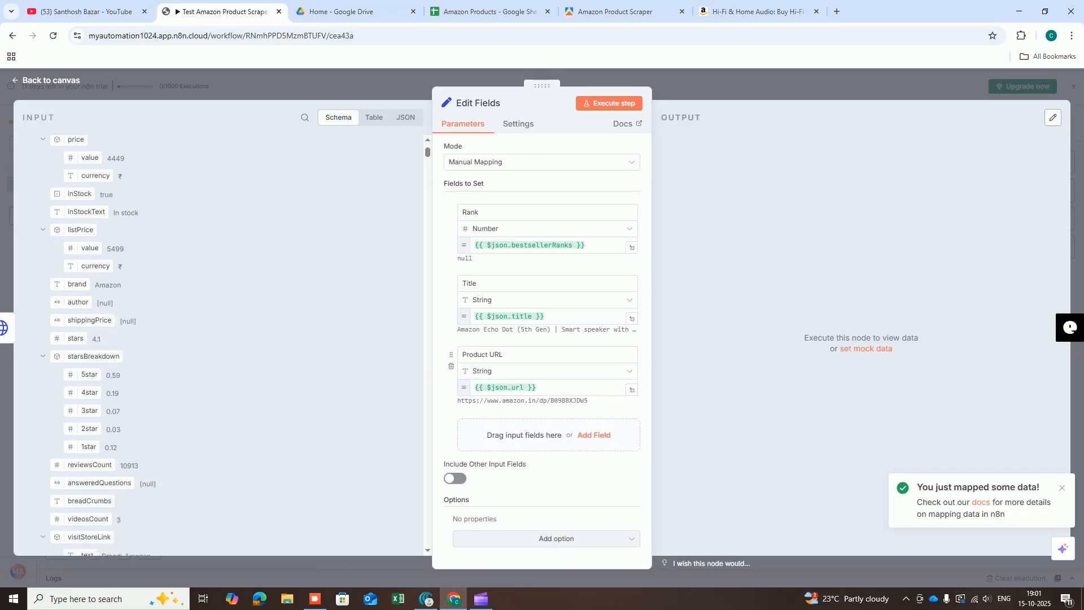
click(593, 435)
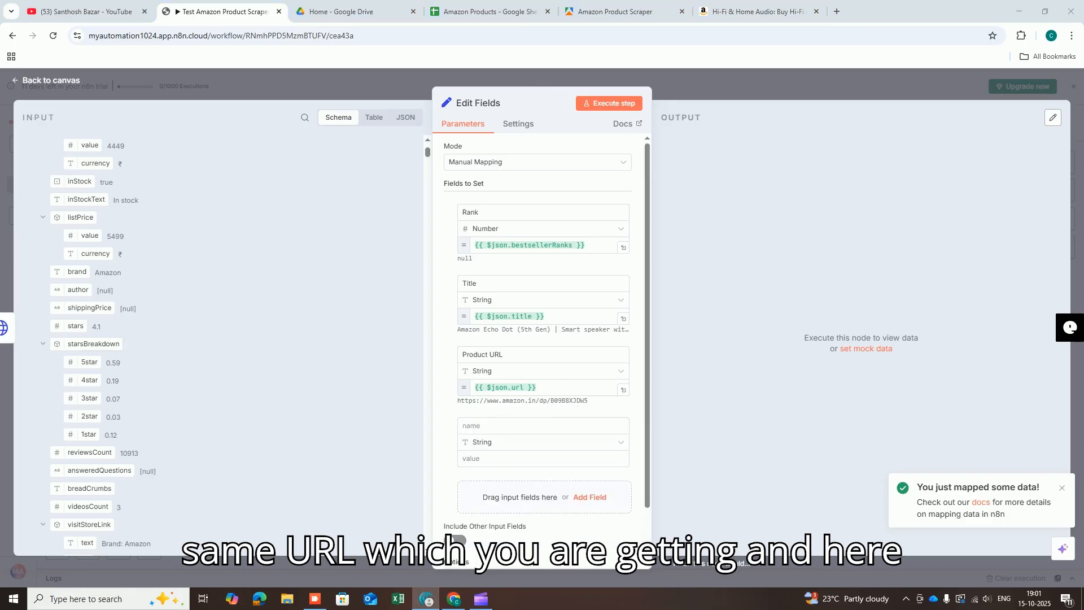
click(497, 429)
text(A)
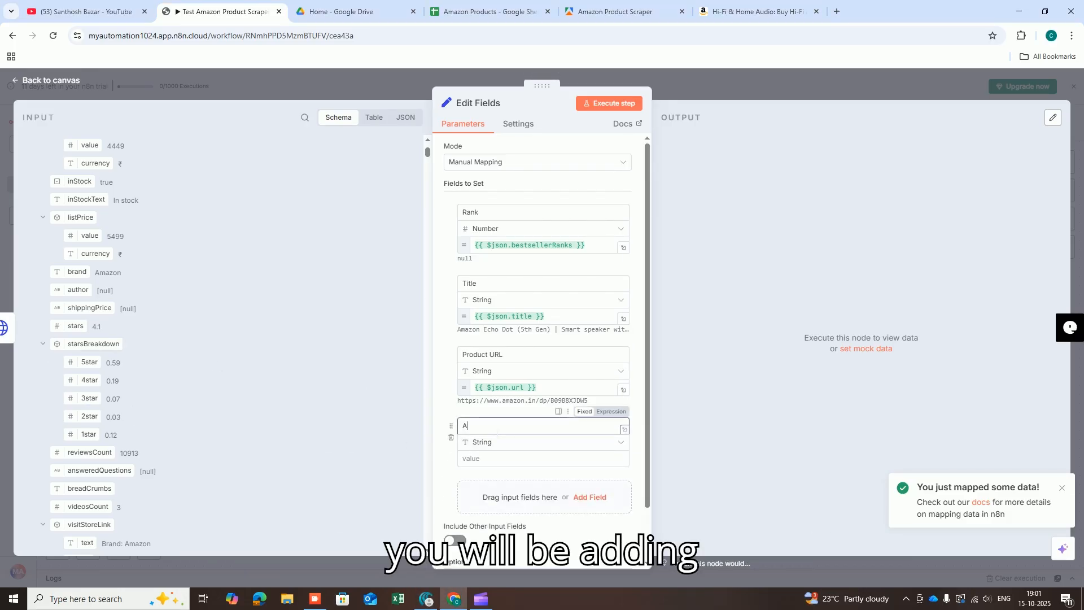
text(SIN)
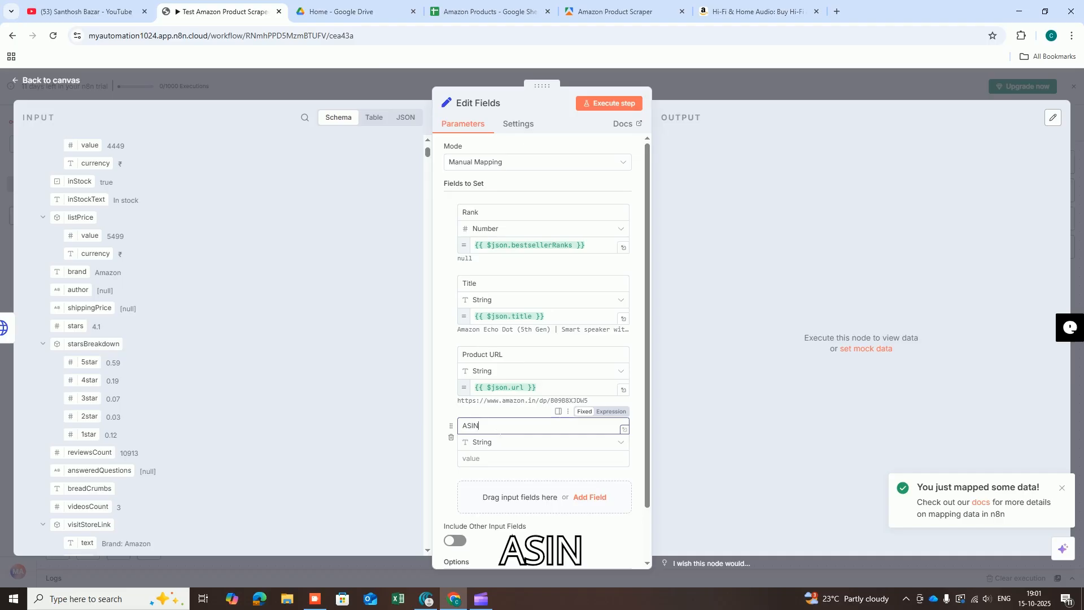
click(492, 458)
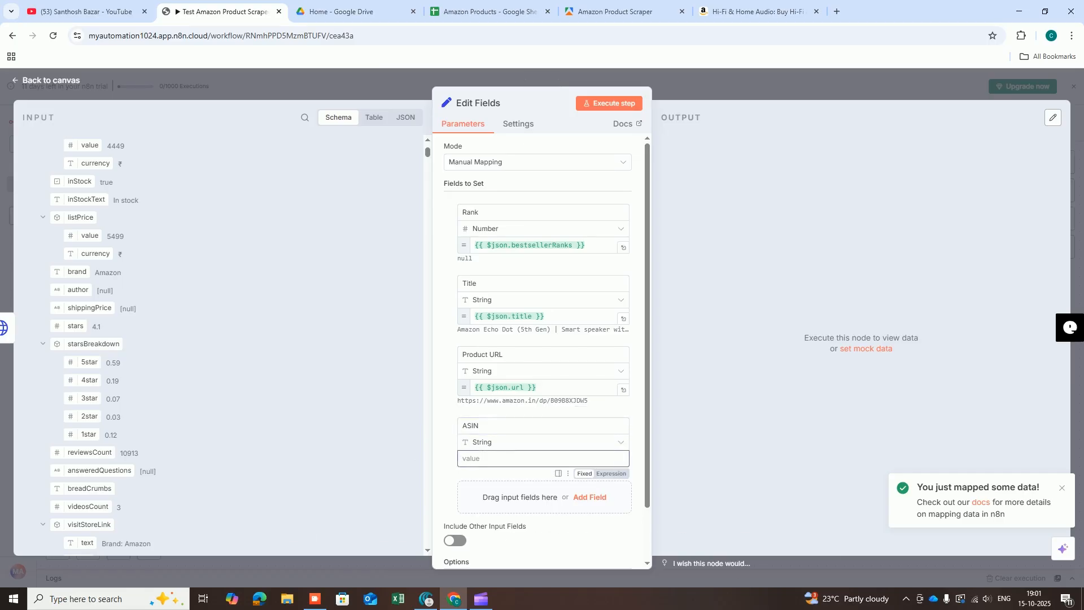
key(alt+Tab)
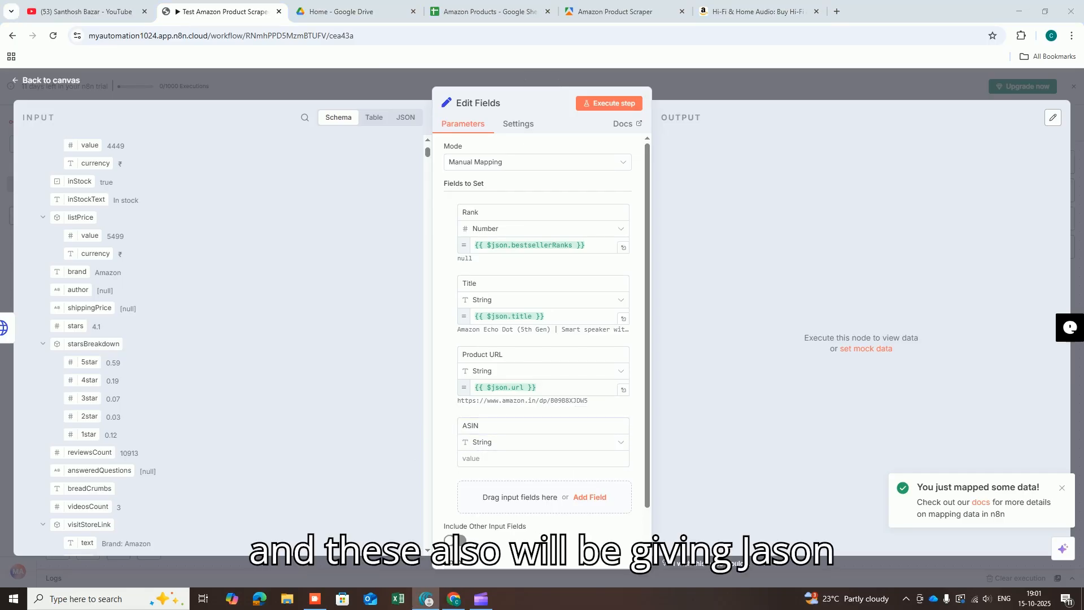
click(486, 458)
text({{ $json.asin }})
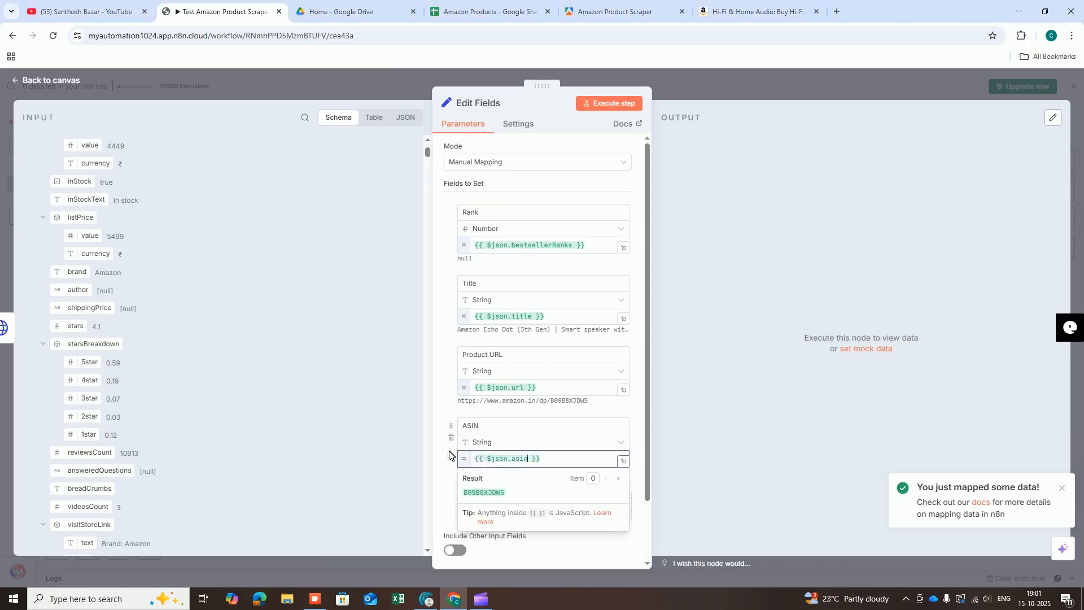
click(441, 406)
Add a String field named Description to the Edit Fields node with the value {{ $json.description }}.
scroll(452, 423, down, 2)
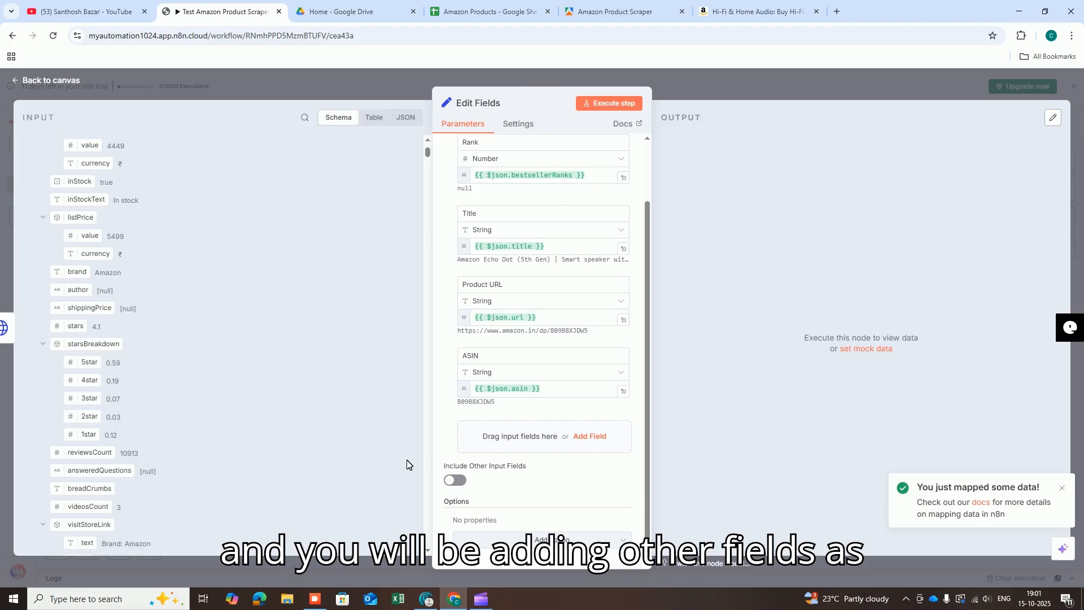
click(587, 438)
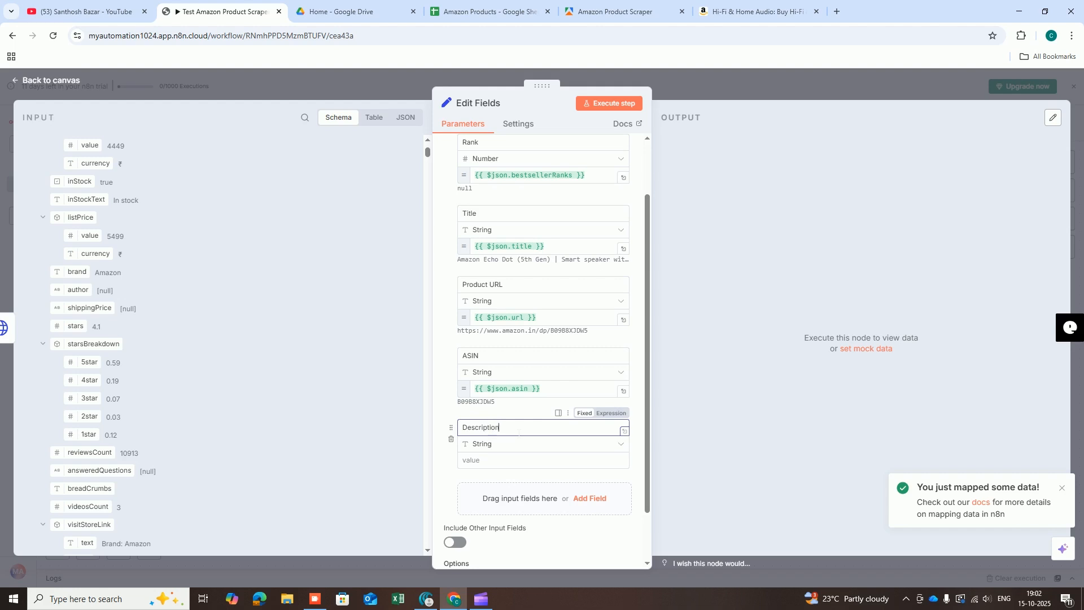
click(500, 459)
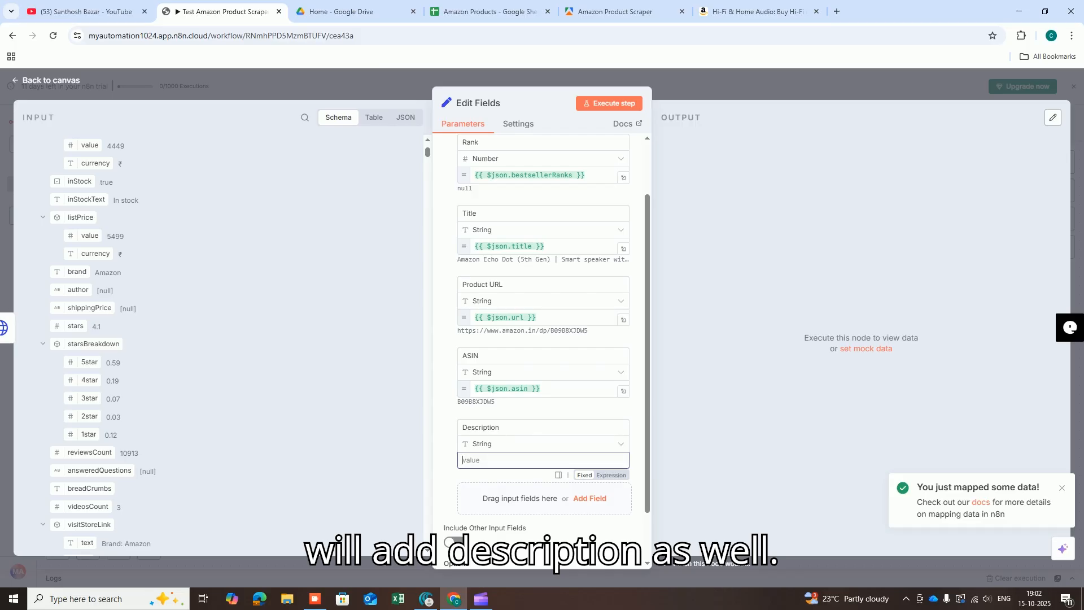
key(alt+Tab)
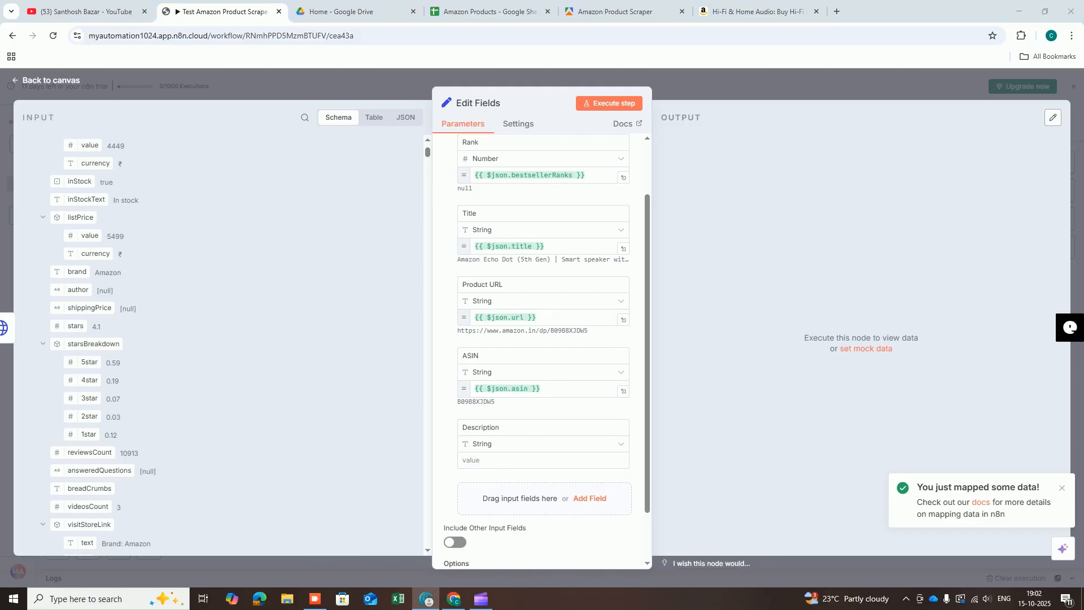
click(506, 464)
text({{ $json.description }})
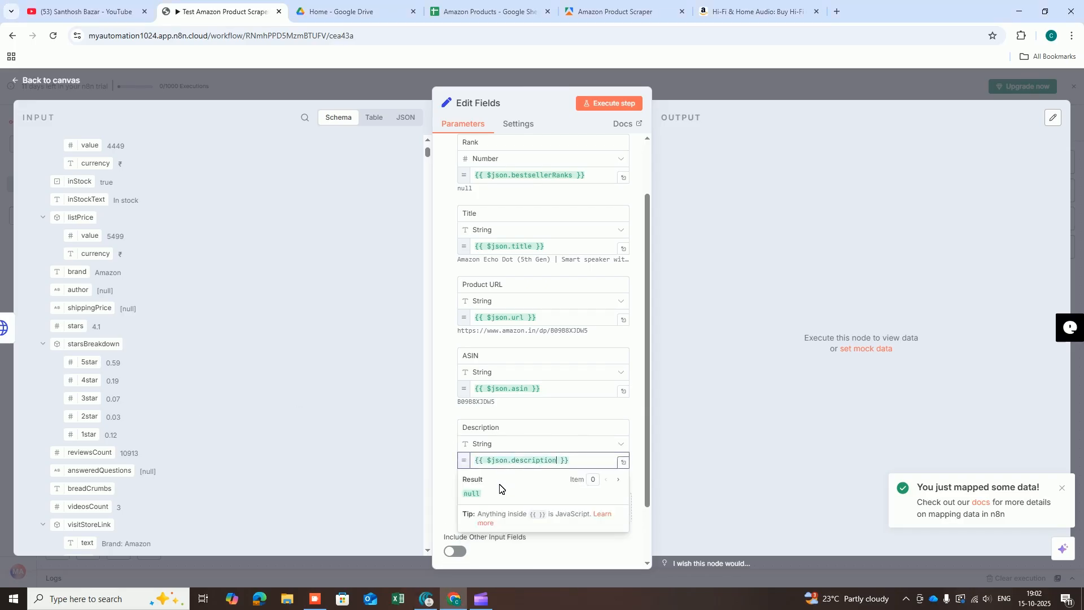
click(449, 479)
Add a String field named Product Reviews Link and move it above the Description field.
click(582, 507)
scroll(581, 511, down, 2)
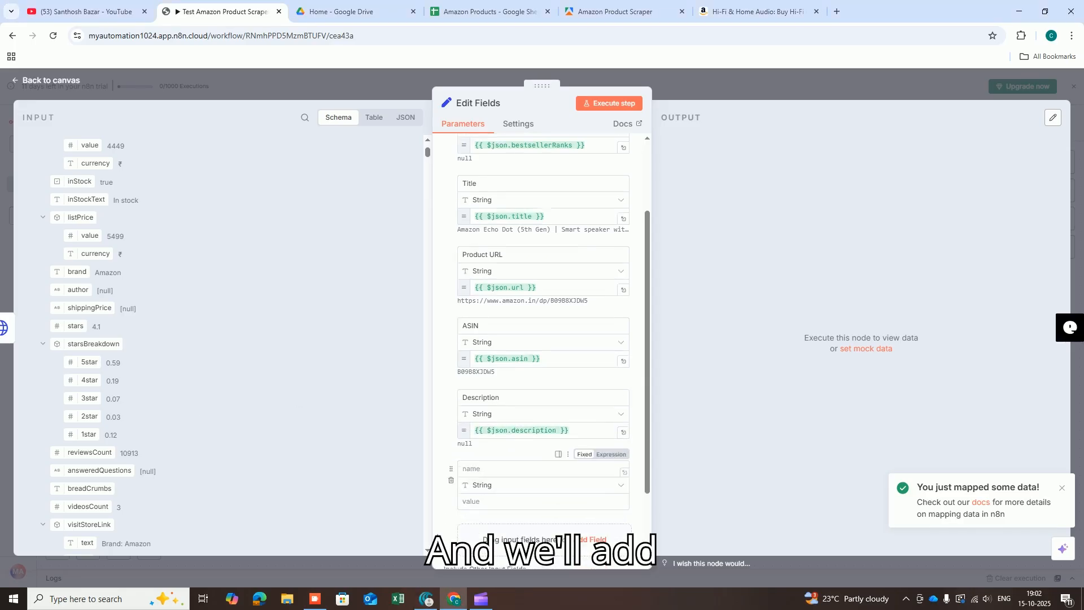
click(497, 385)
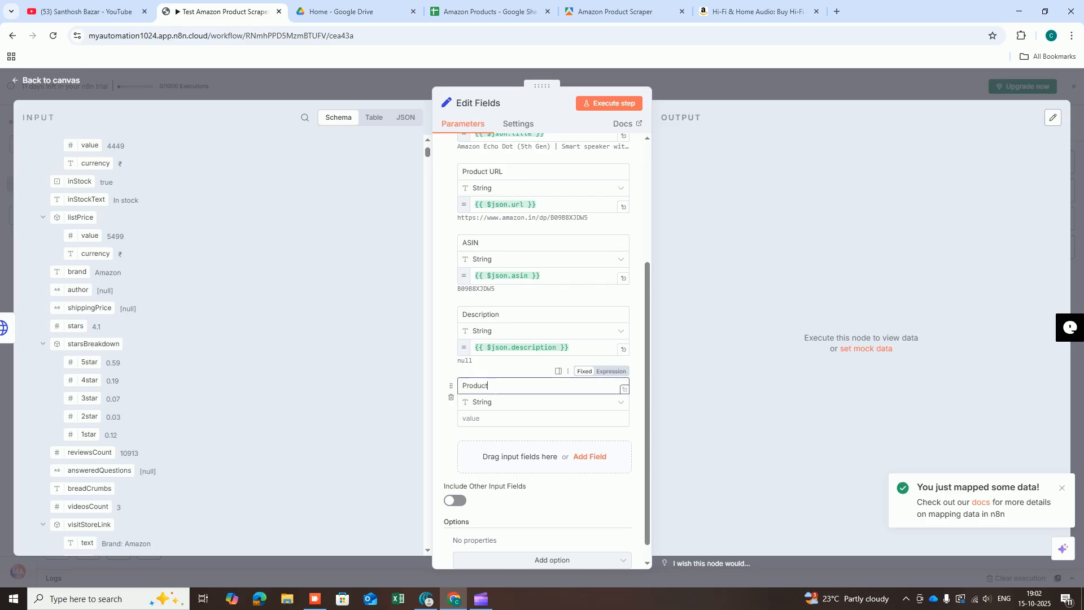
text(Product Review)
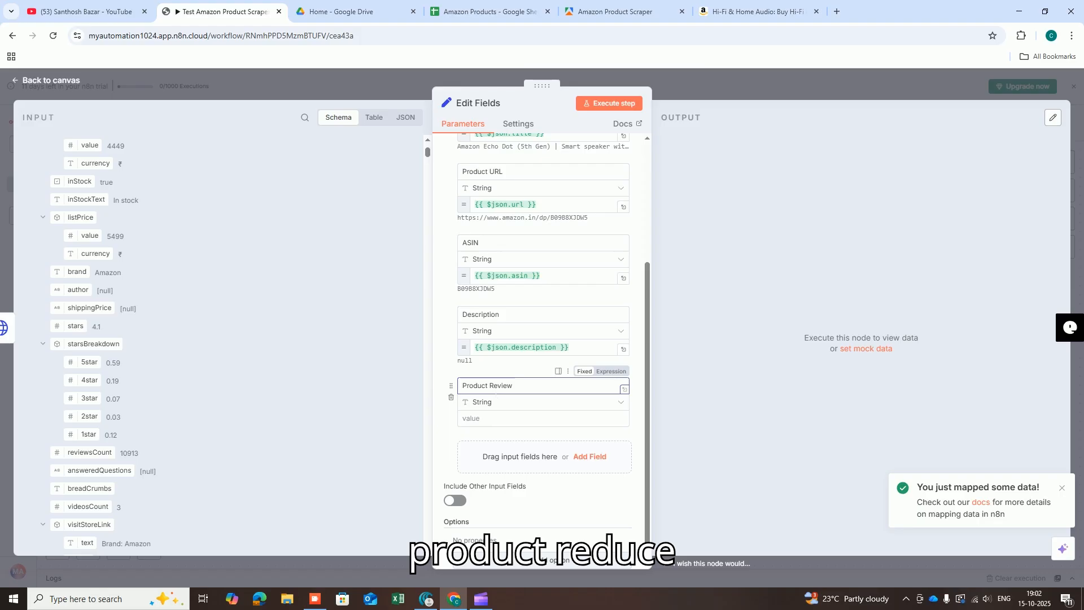
text(s Link)
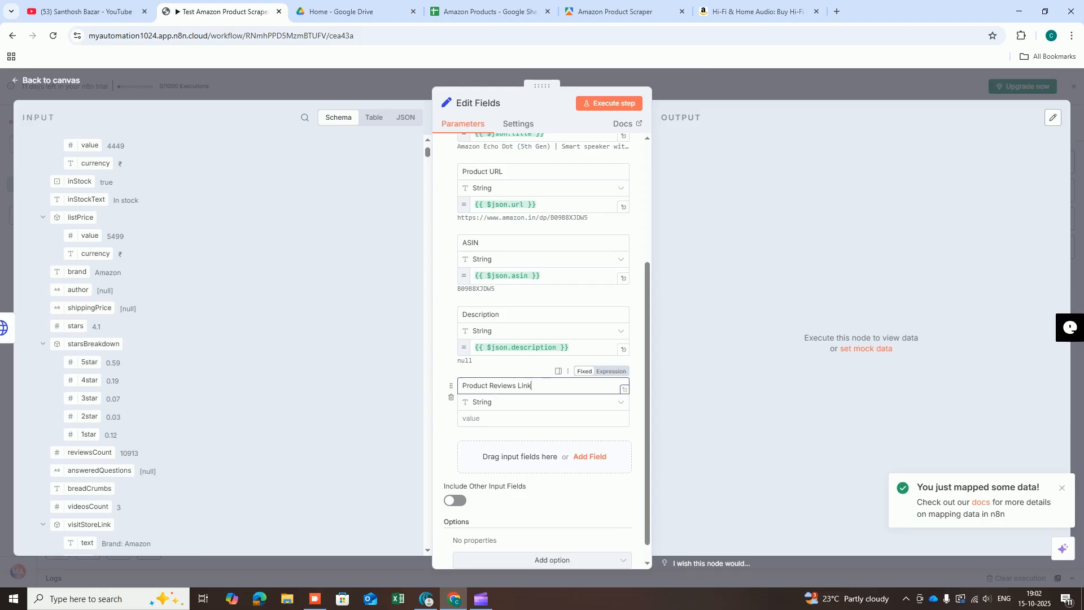
drag(450, 385, 450, 314)
Set the Product Reviews Link field's value to {{ $json.reviewsLink }}.
click(530, 347)
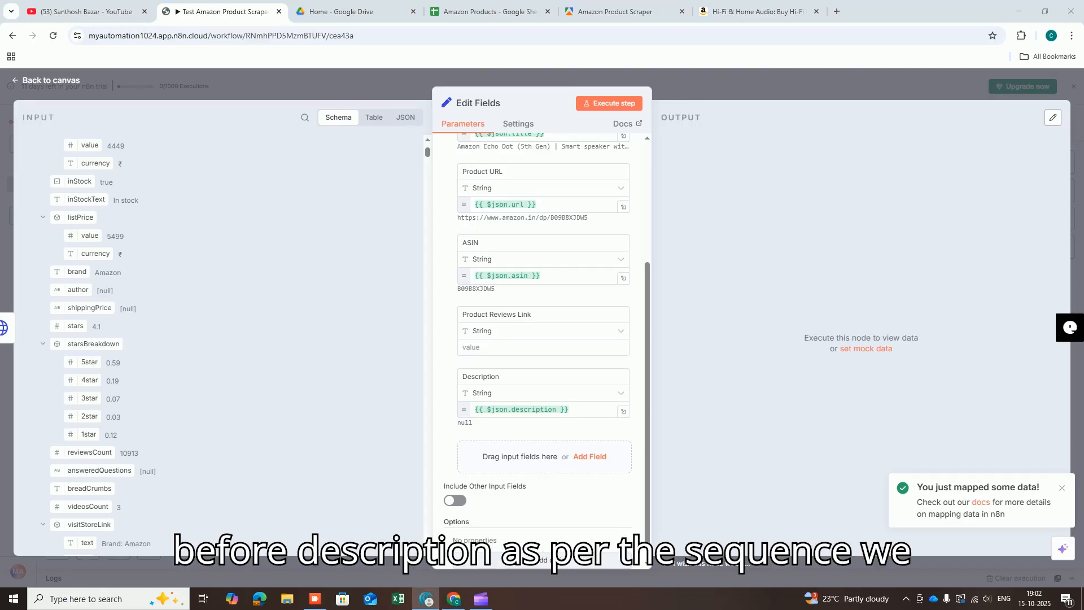
click(478, 347)
text({{ $json.reviewsLink }})
click(435, 377)
Add a String field named Bullet Points below Description with the value {{ $json.features.join('\n') }}.
scroll(486, 462, down, 1)
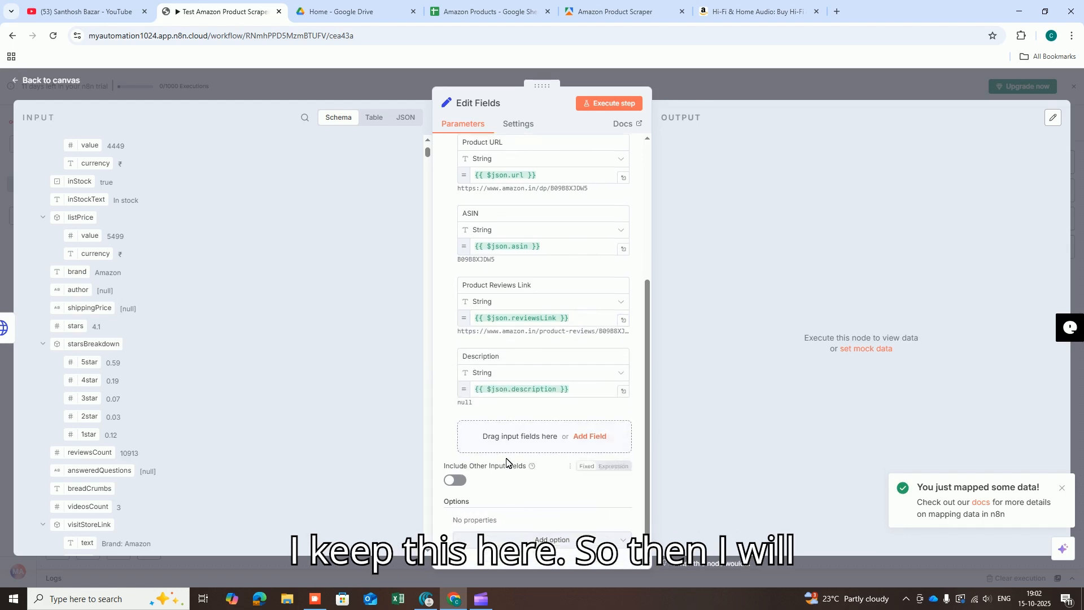
click(588, 436)
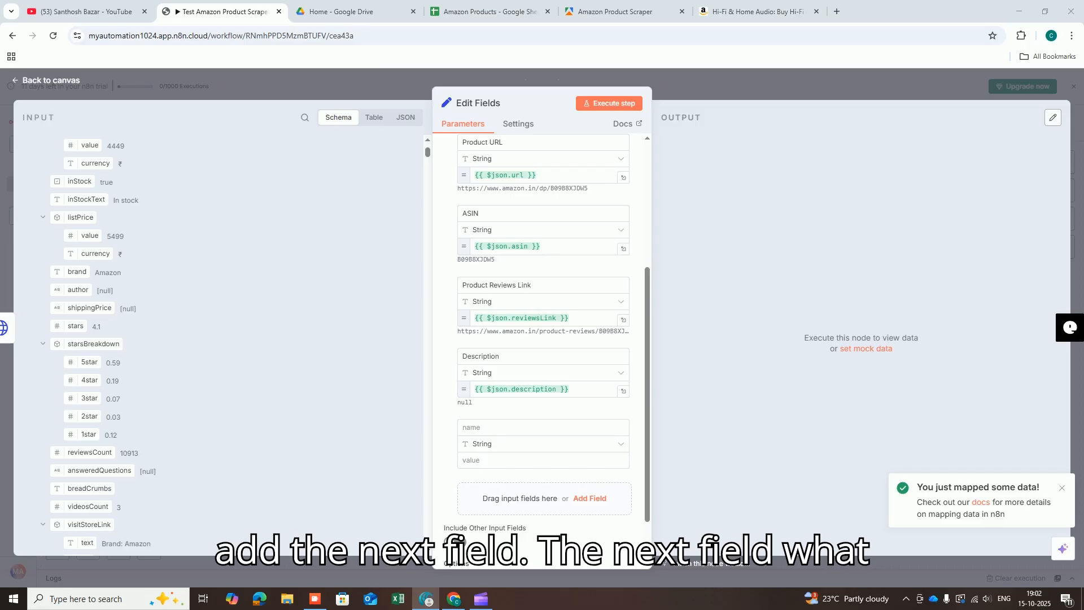
click(497, 427)
text(Bullet Points)
click(497, 460)
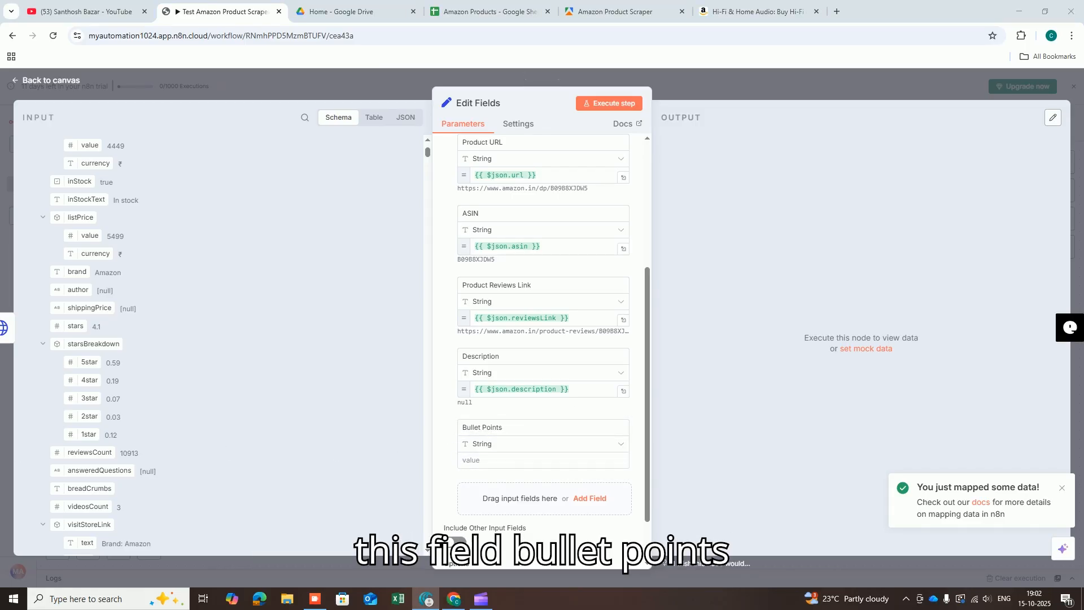
click(497, 460)
text({{ $json.features.join('\n') }})
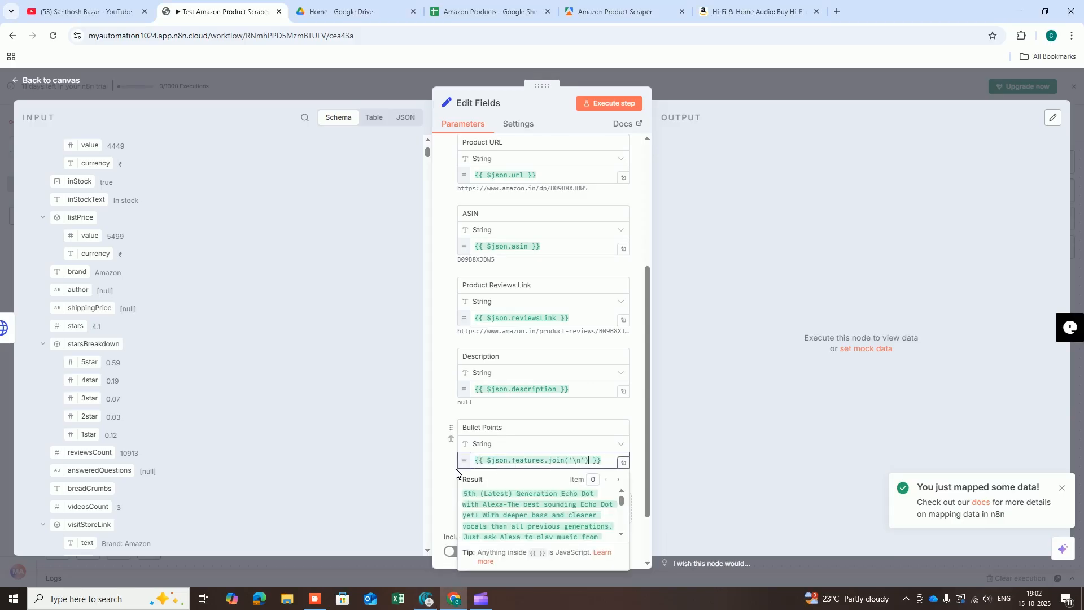
click(446, 470)
Add a String field named A+ Content with the value {{ $json.aPlusContent ? $json.aPlusContent.rawText : "" }}.
scroll(445, 480, down, 1)
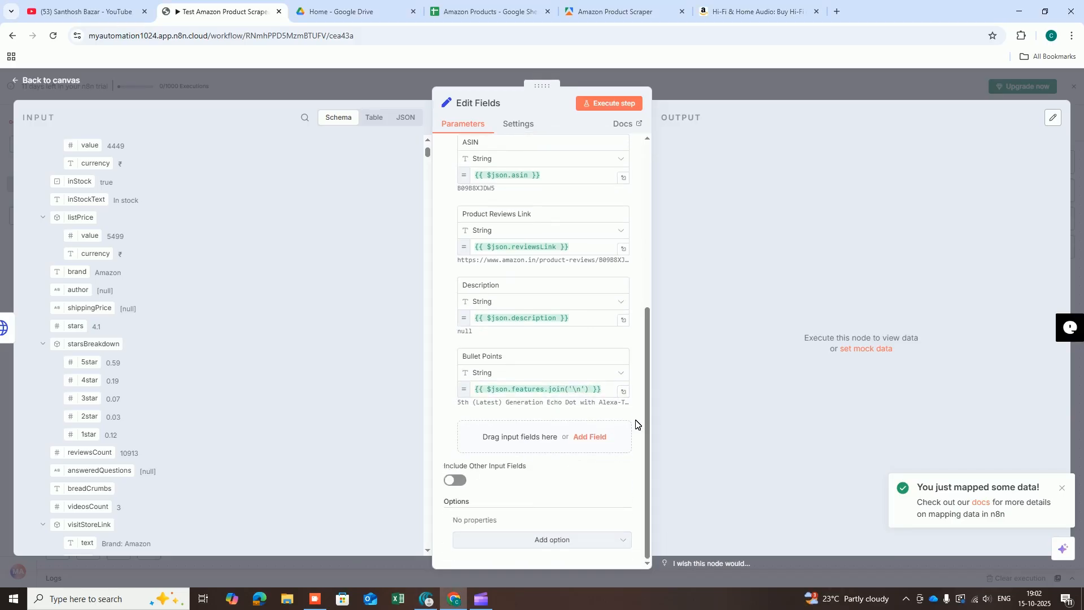
click(593, 436)
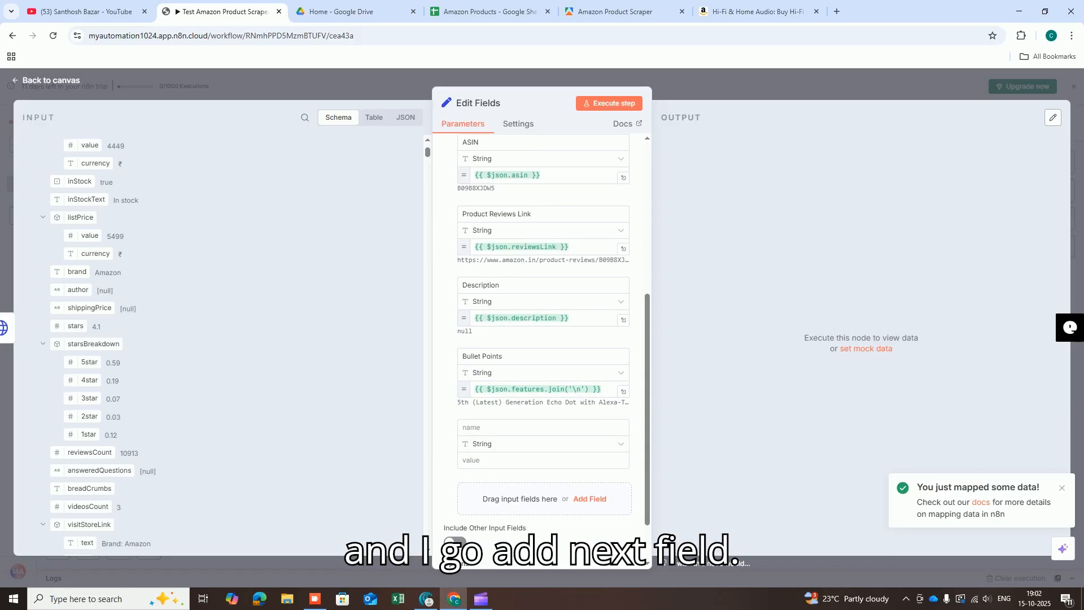
key(alt+Tab)
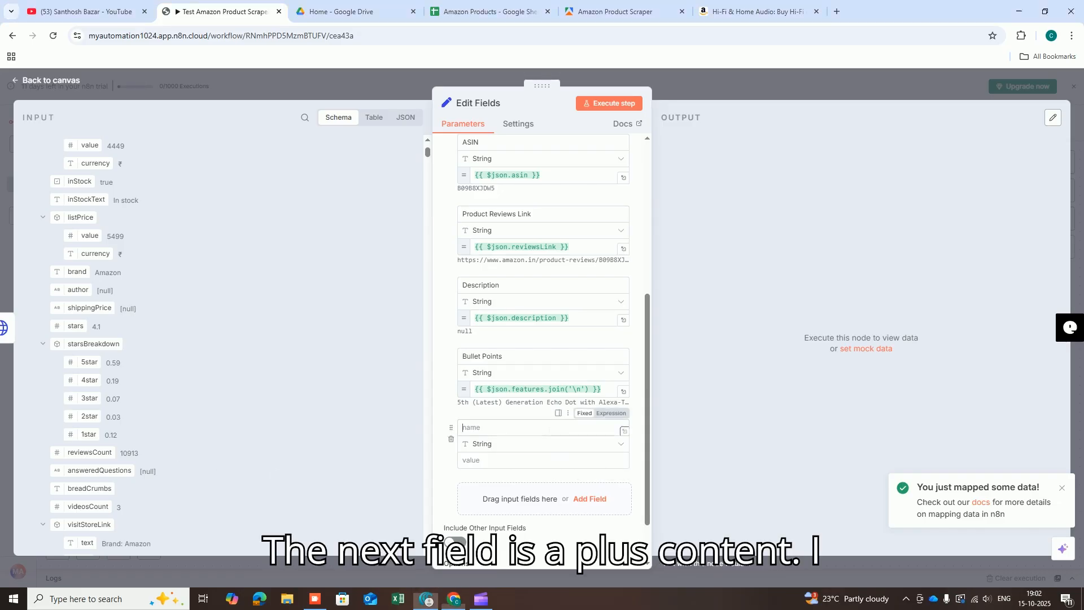
click(480, 427)
text(A+ Content)
click(480, 460)
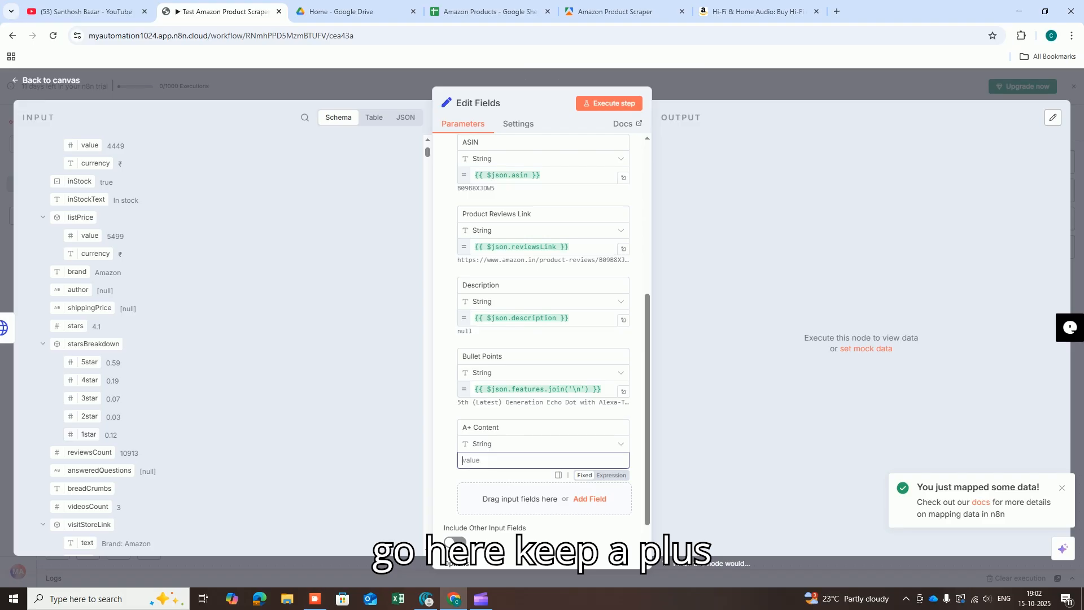
key(alt+Tab)
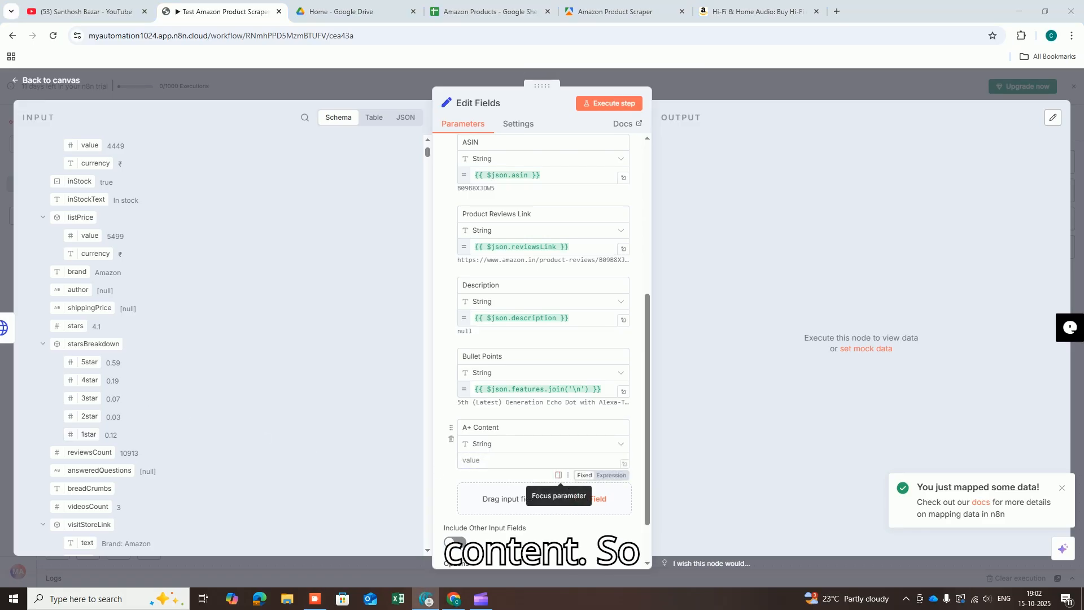
click(542, 460)
text({{ $json.aPlusContent ? $json.aPlusContent.rawText : "" }})
click(706, 460)
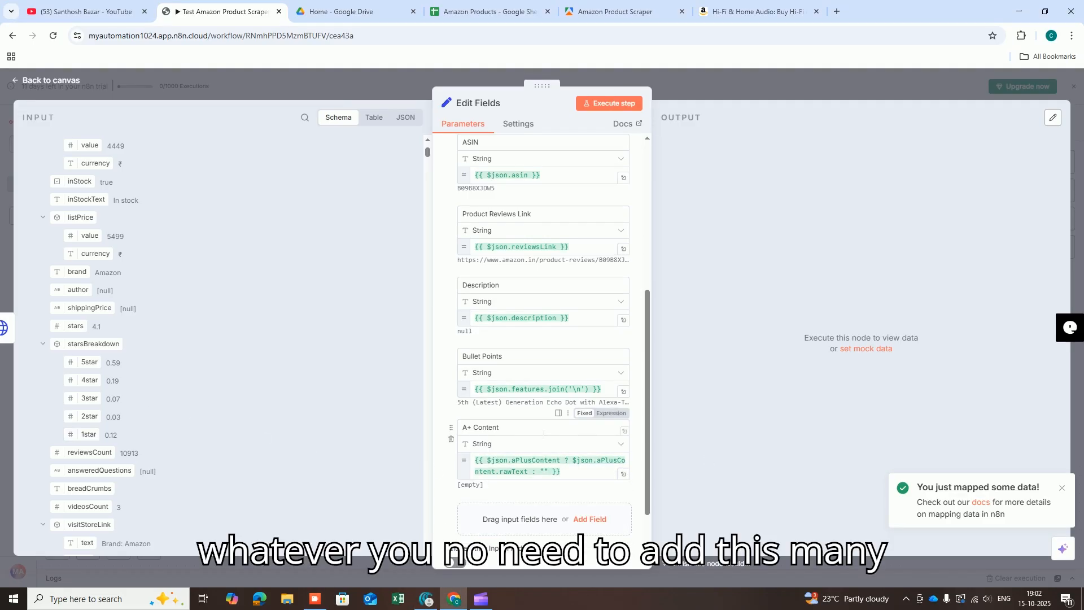
Add a String field named Ratings below A+ Content with the value {{ $json.stars }}.
scroll(530, 434, down, 3)
click(591, 443)
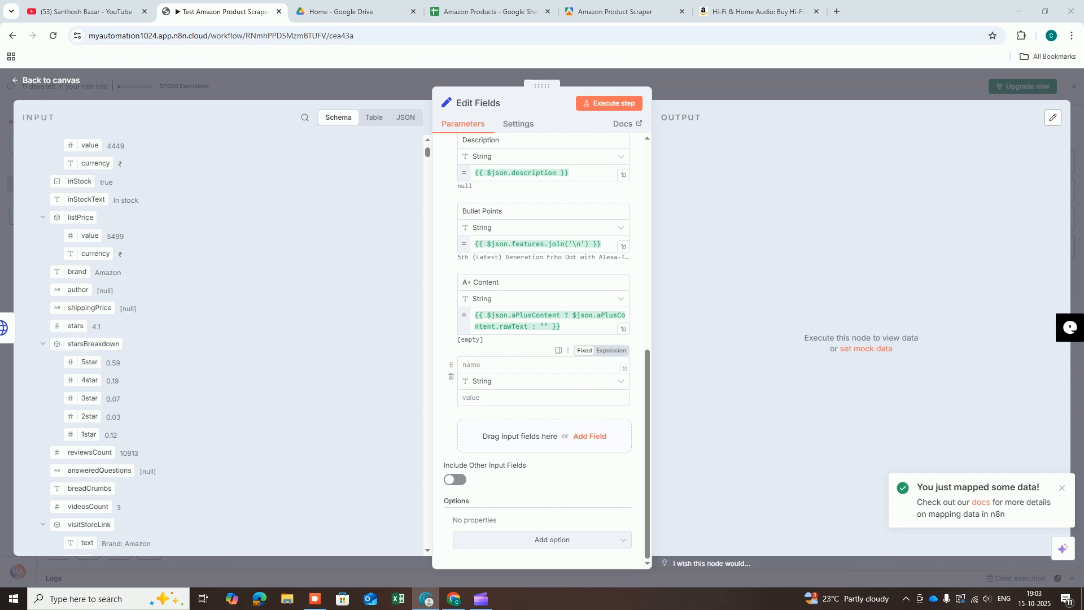
click(592, 365)
text(Ratings)
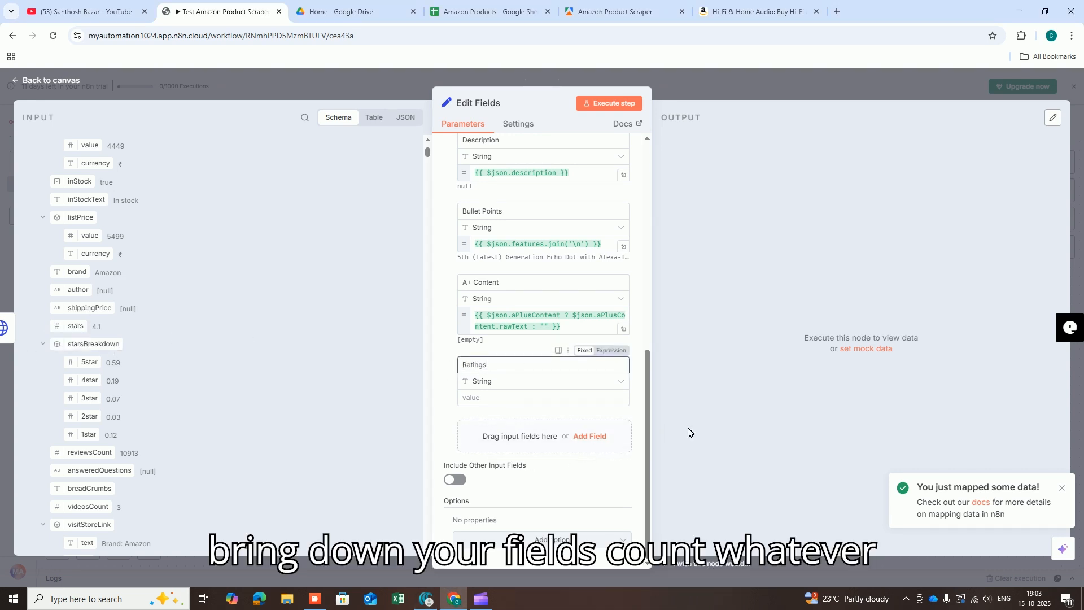
key(Tab)
key(alt+Tab)
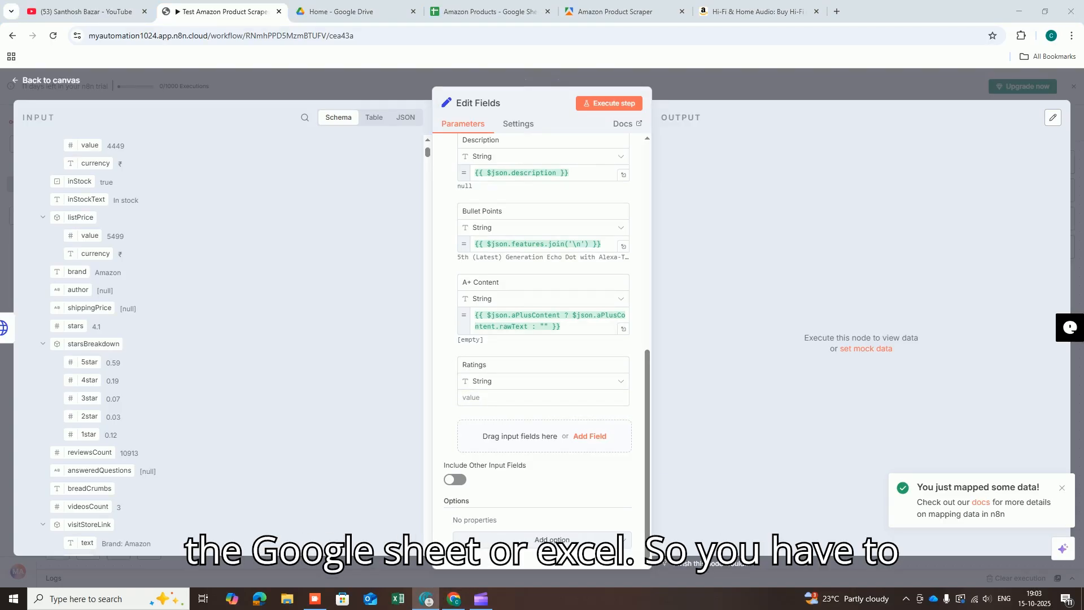
click(532, 402)
text({{ $json.stars }})
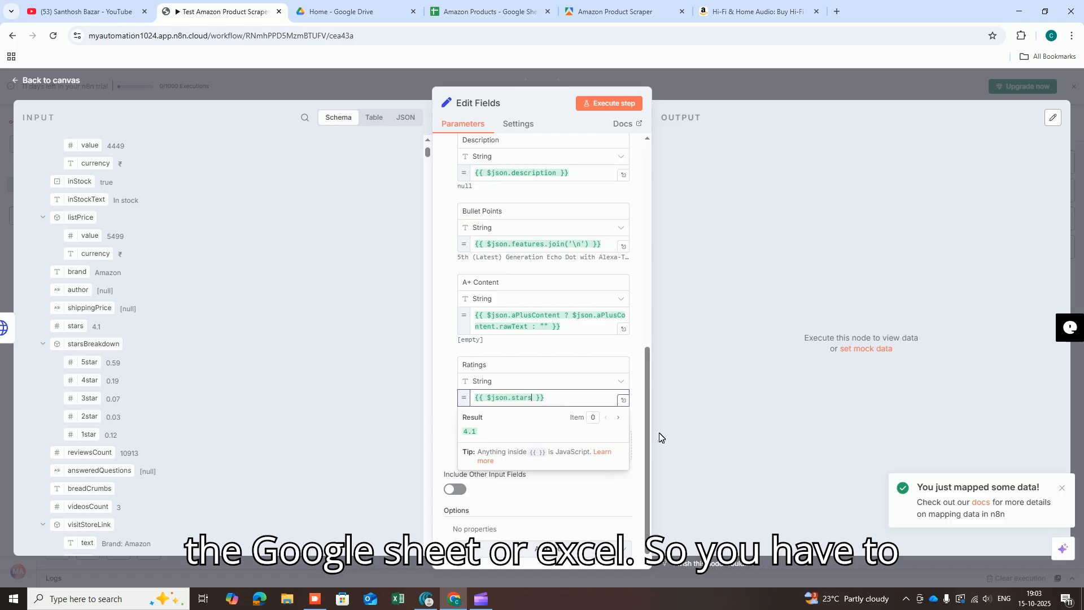
click(721, 428)
Add a String field named No of Reviews with the value {{ $json.reviewsCount }}.
click(590, 446)
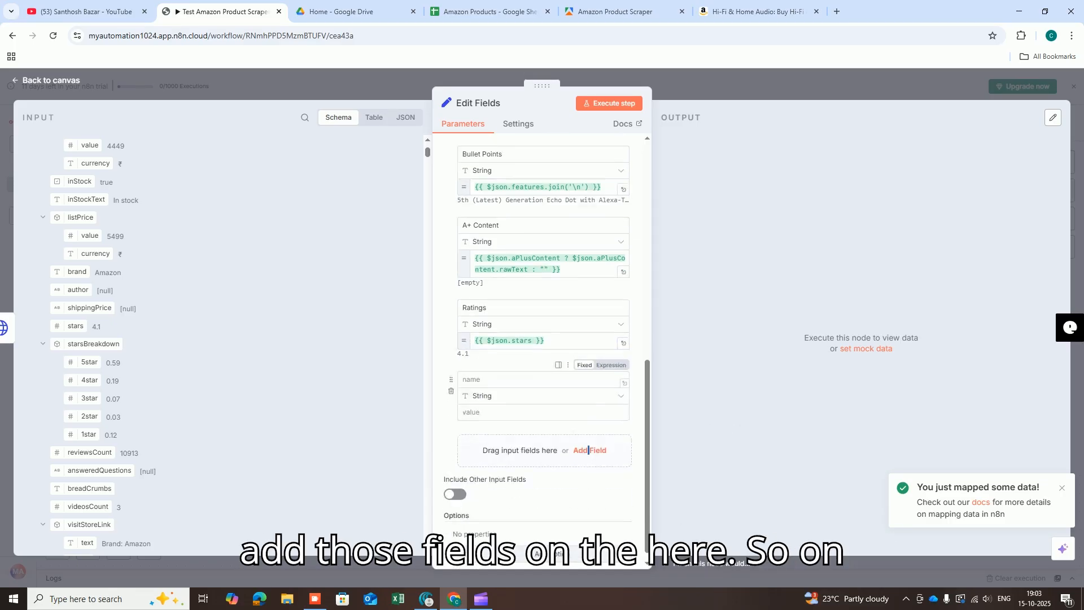
key(alt+Tab)
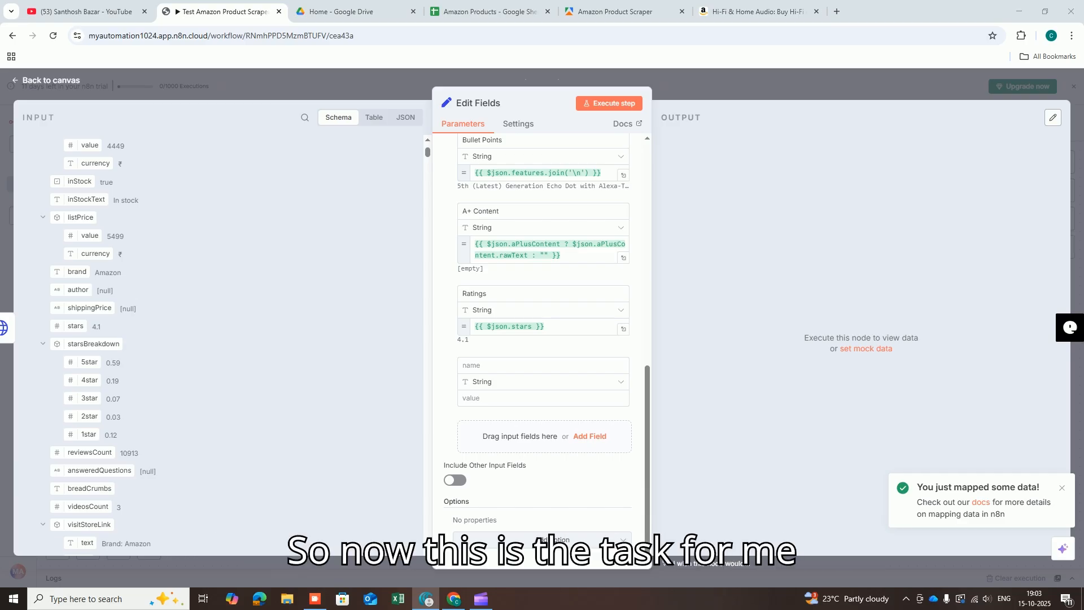
click(562, 376)
text(No of Reviews)
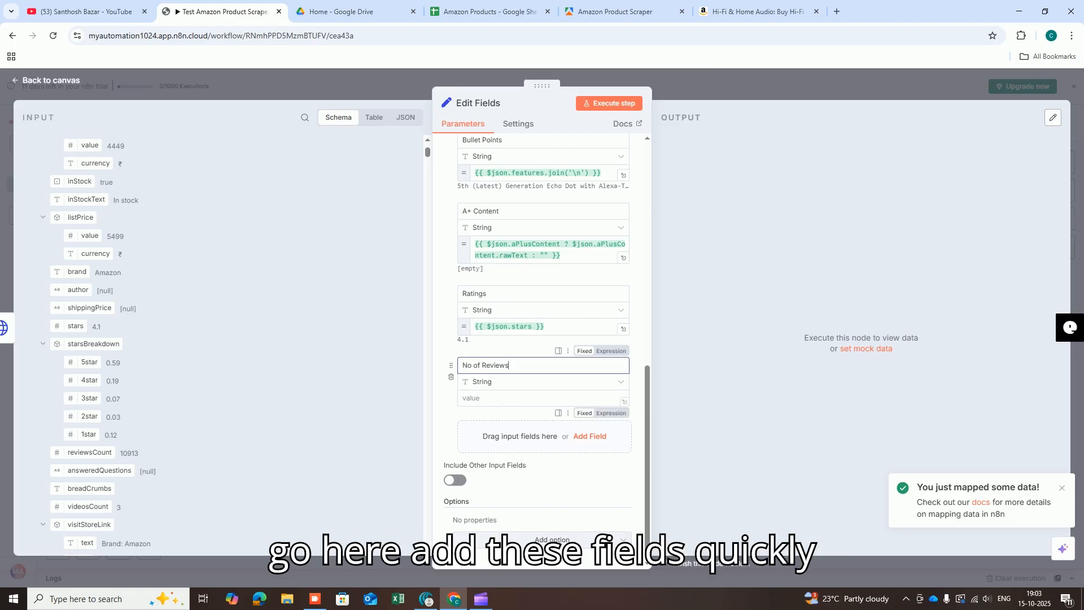
key(alt+Tab)
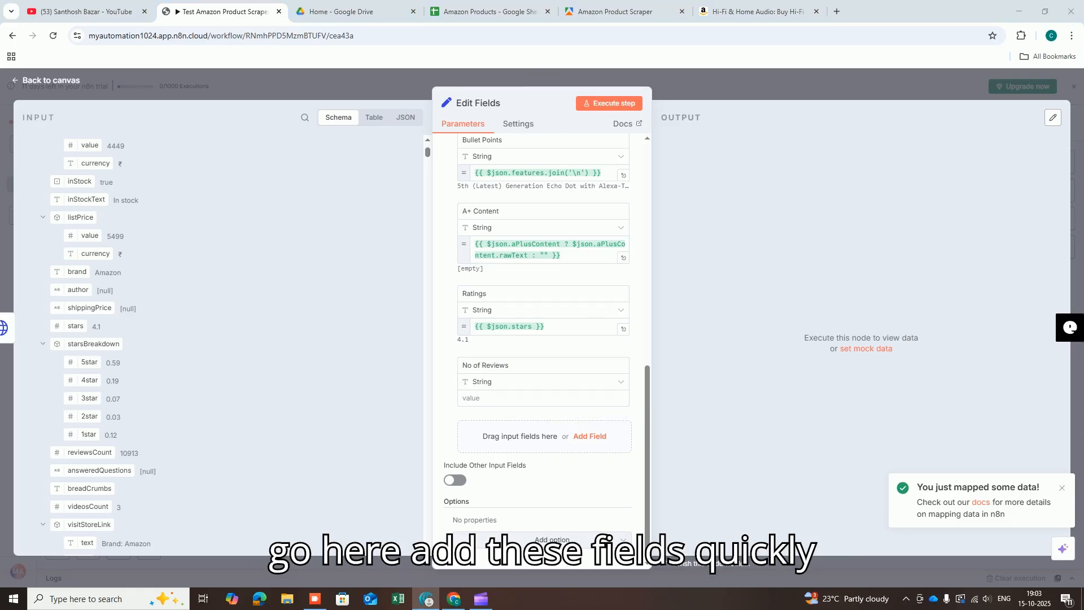
click(542, 398)
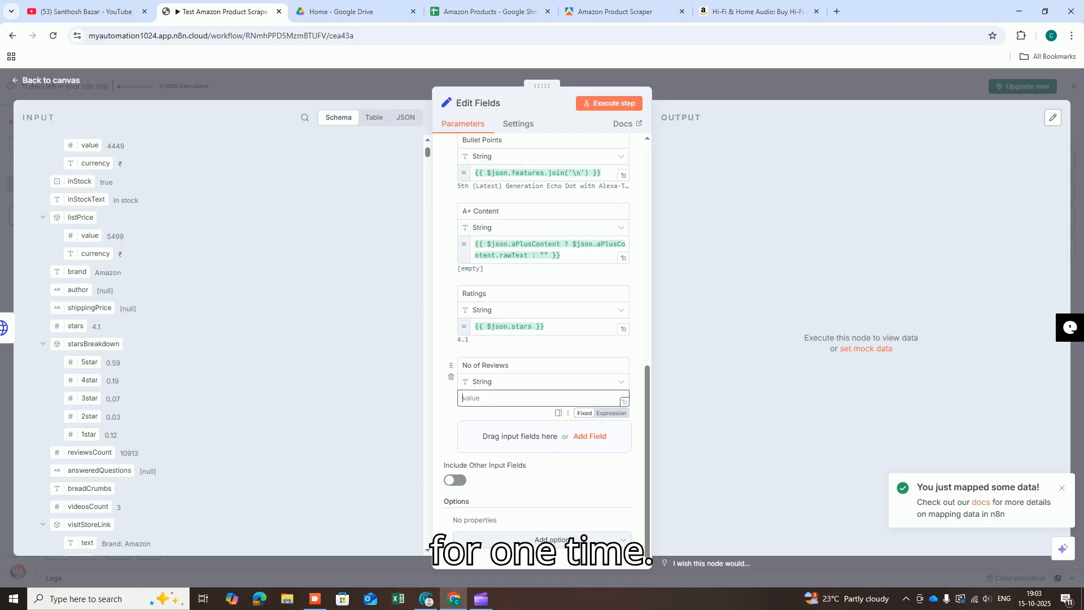
text({{ $json.reviewsCount }})
Add a String field named Price with the value {{ $json.price.value }}.
click(593, 441)
scroll(536, 439, down, 1)
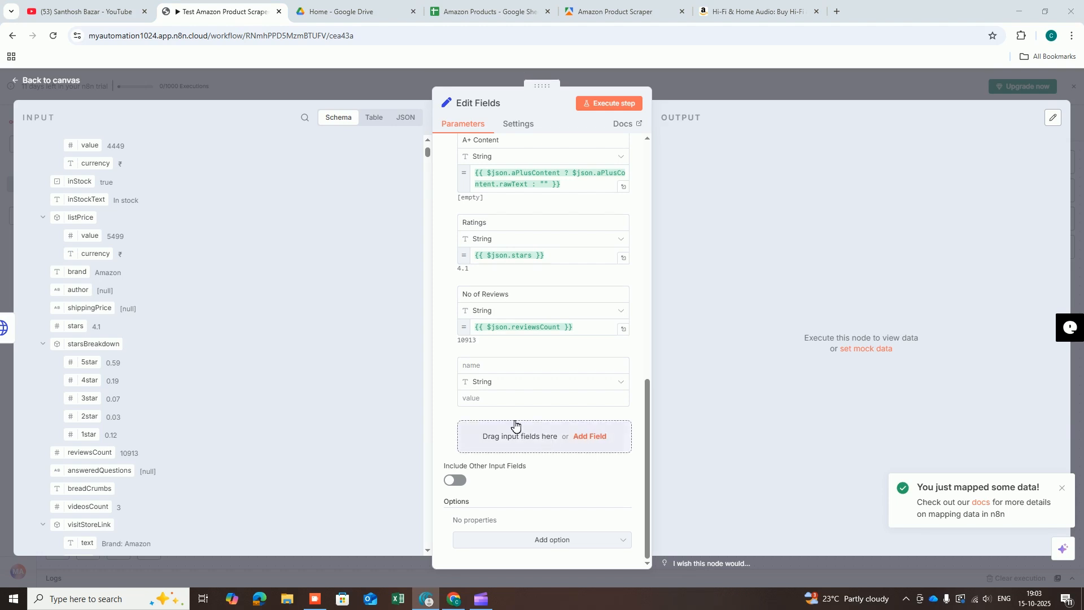
click(508, 365)
text(Price)
key(Tab)
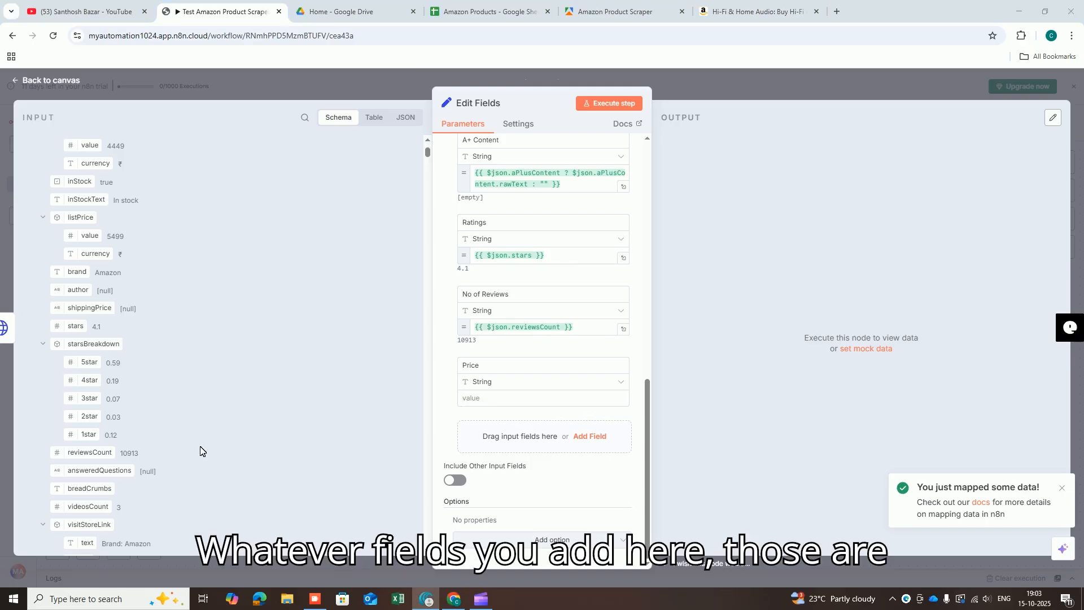
click(477, 398)
text({{ $json.price.value }})
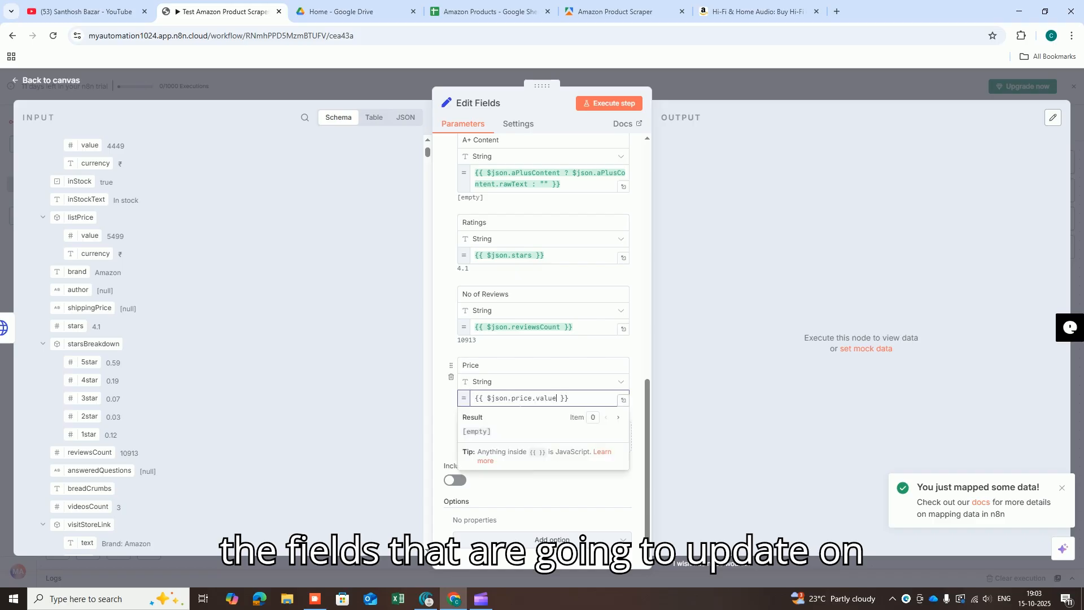
click(764, 388)
Add a String field named Recent Purchases with the value {{ $json.monthlyPurchaseVolume }} and move it above the Price field.
click(590, 450)
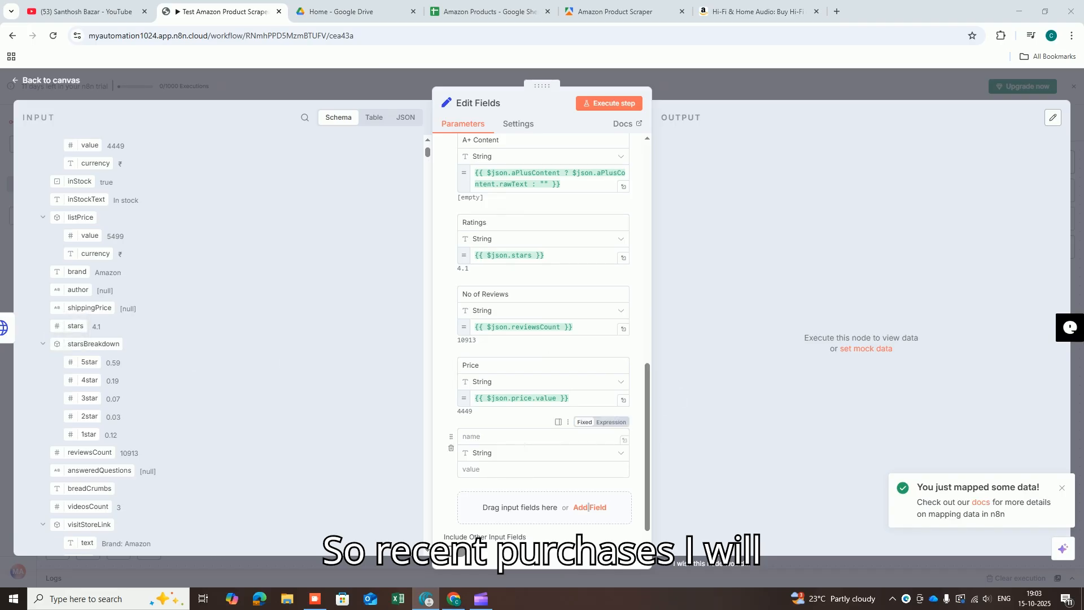
click(507, 436)
text(Recent Purchases)
click(507, 469)
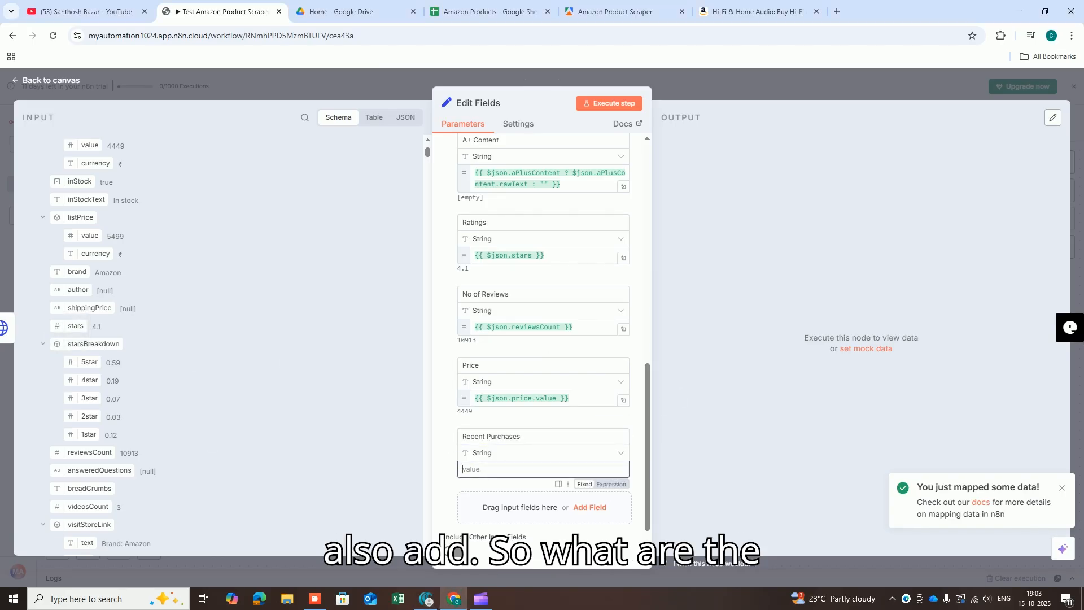
key(alt+Tab)
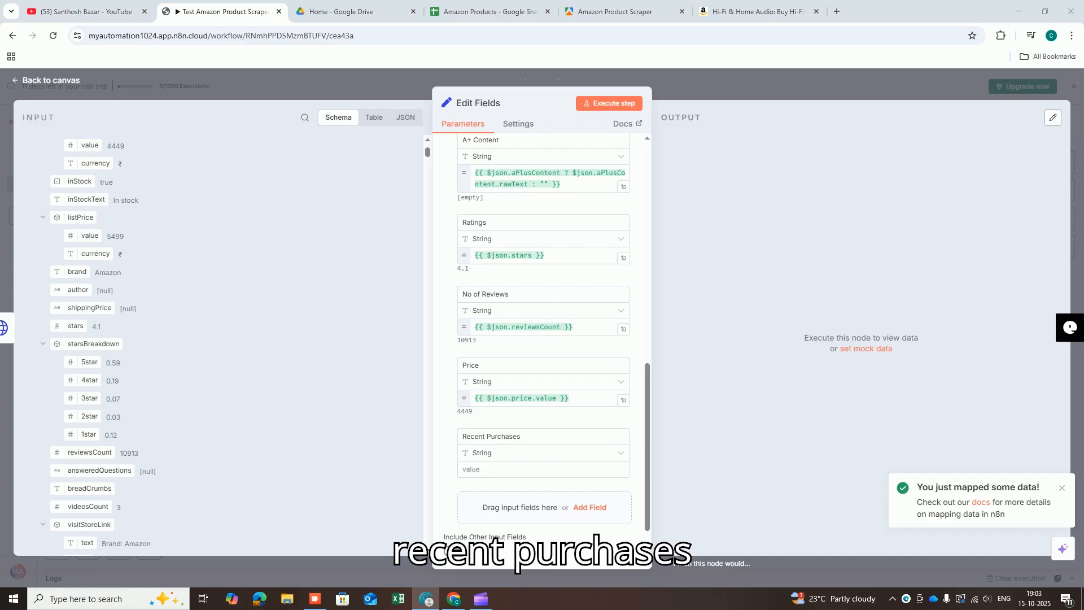
key(alt+Tab)
text({{ $json.monthlyPurchaseVolume }})
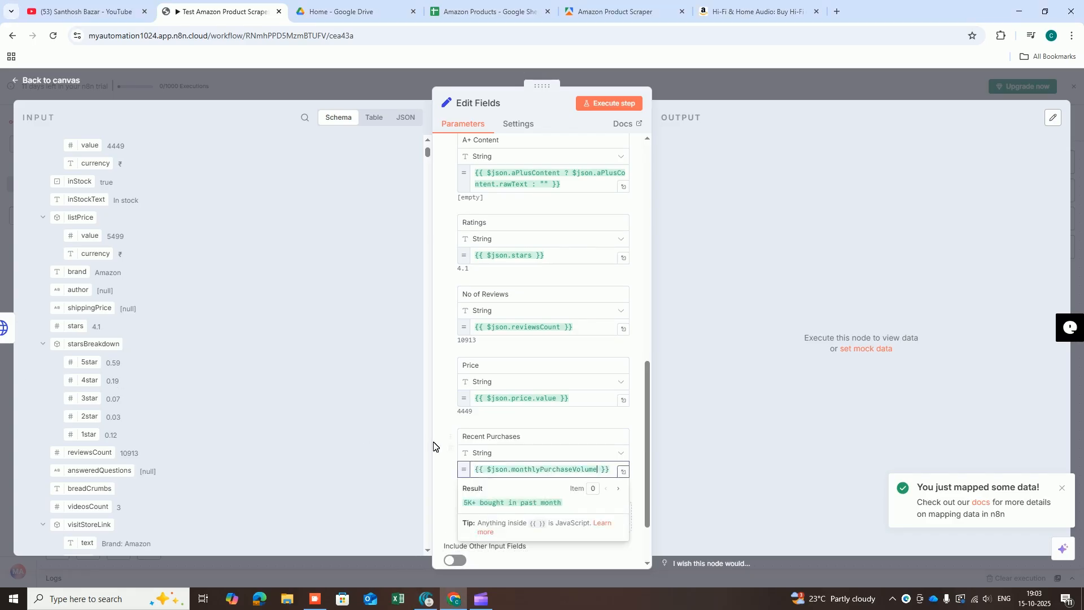
drag(450, 438, 451, 365)
scroll(459, 408, down, 2)
Add a String field named Discount/Coupon below Price with the value {{ $json.categoryPageData.saleSummary }}.
key(alt+Tab)
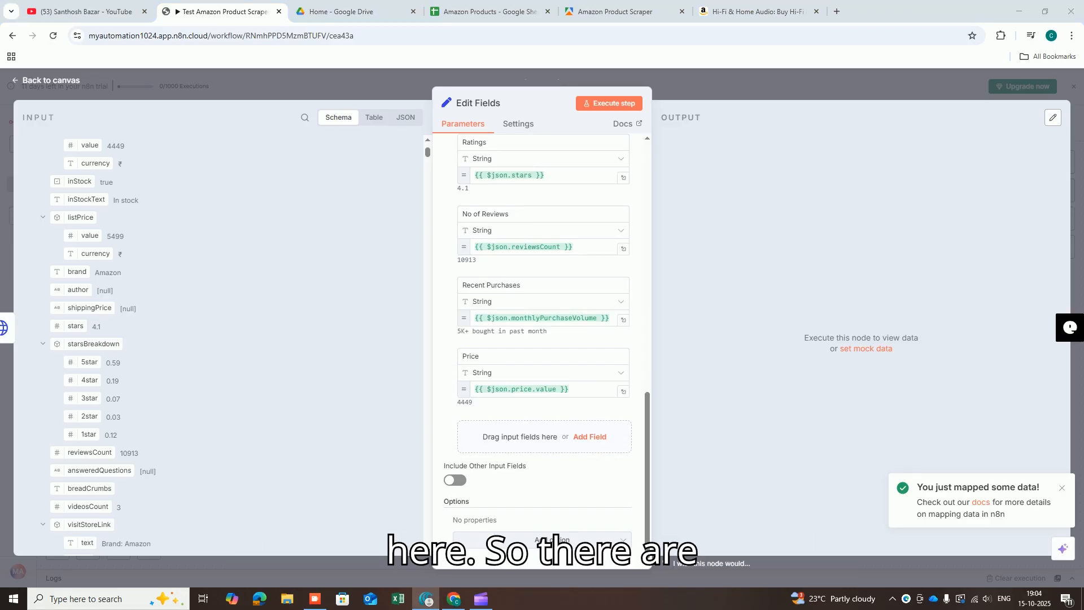
click(587, 437)
text(Discount/Coupon)
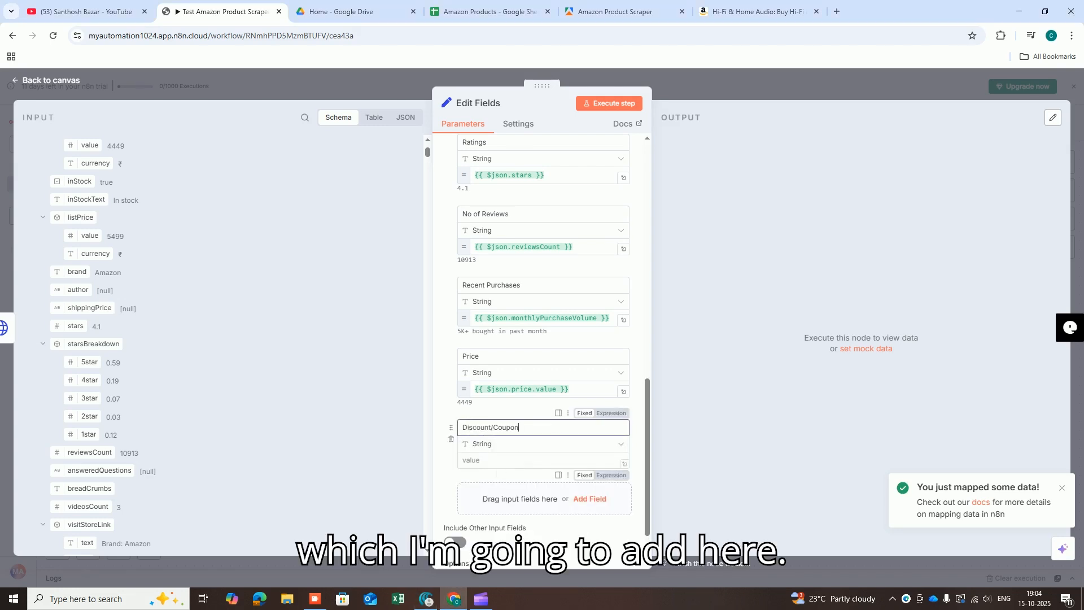
key(Tab)
key(alt+Tab)
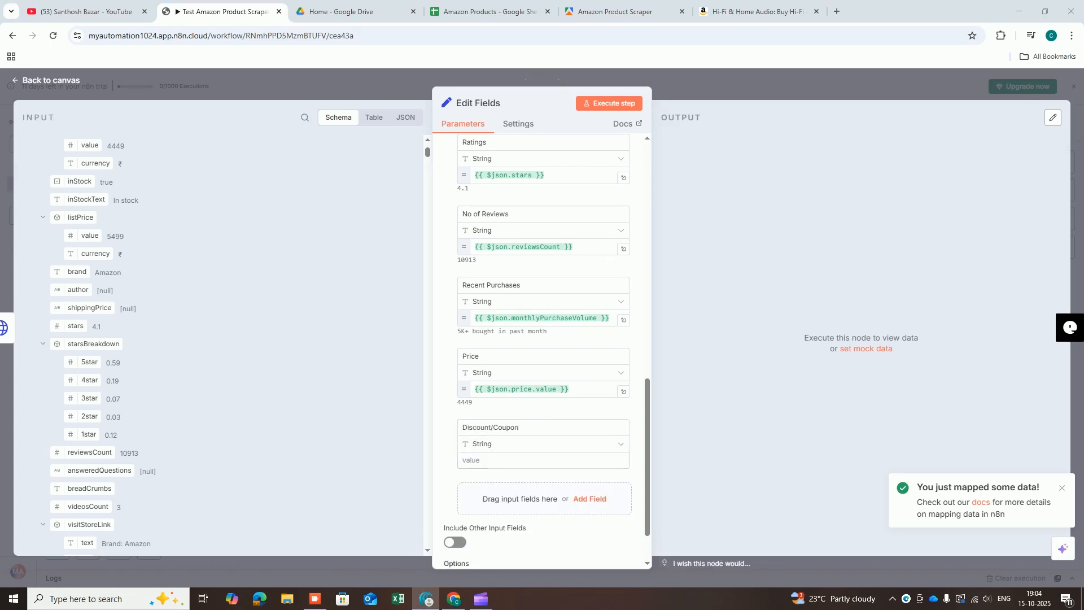
key(alt+Tab)
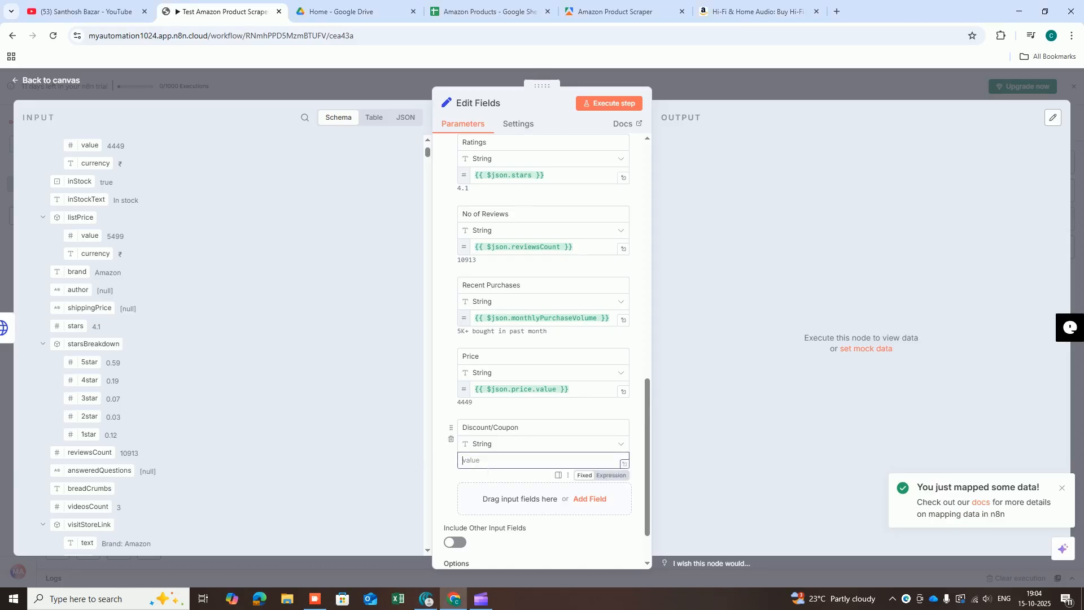
text({{ $json.categoryPageData.saleSummary }})
click(796, 465)
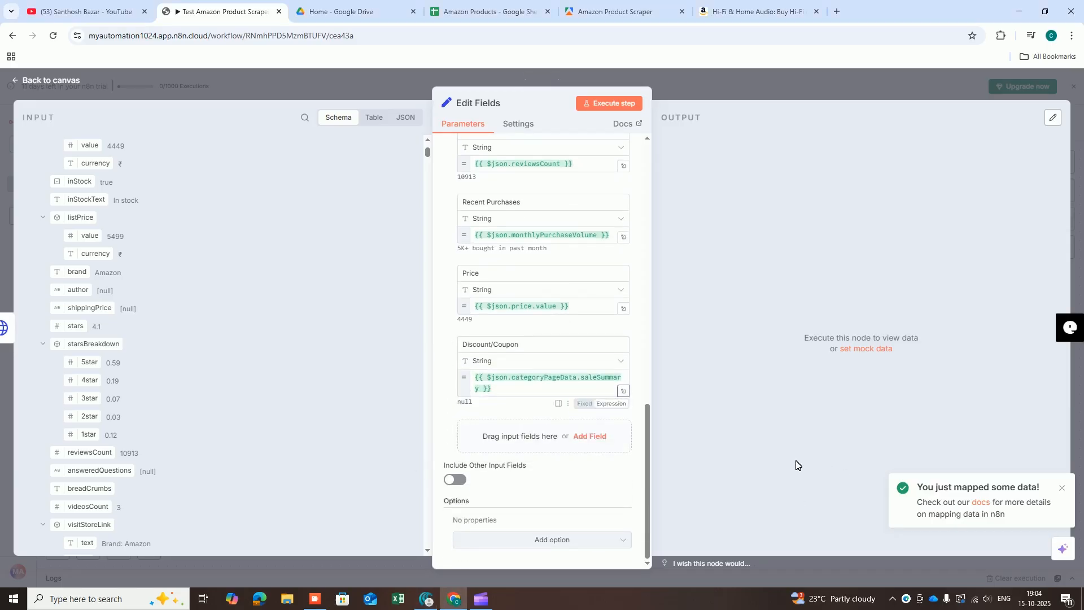
Add a String field named Delivery Time below the Discount/Coupon field.
click(597, 441)
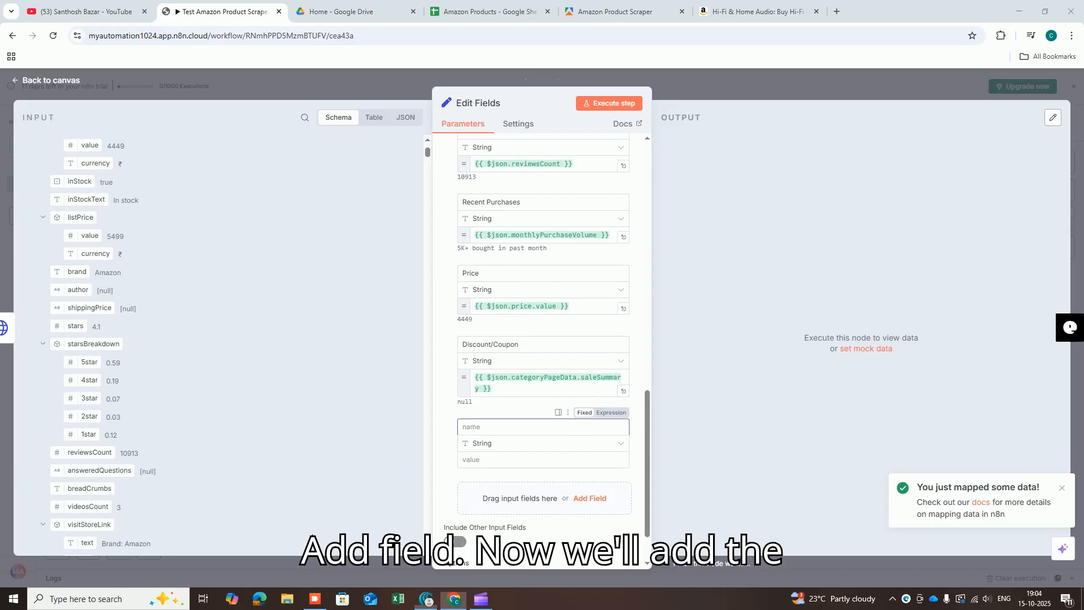
key(alt+Tab)
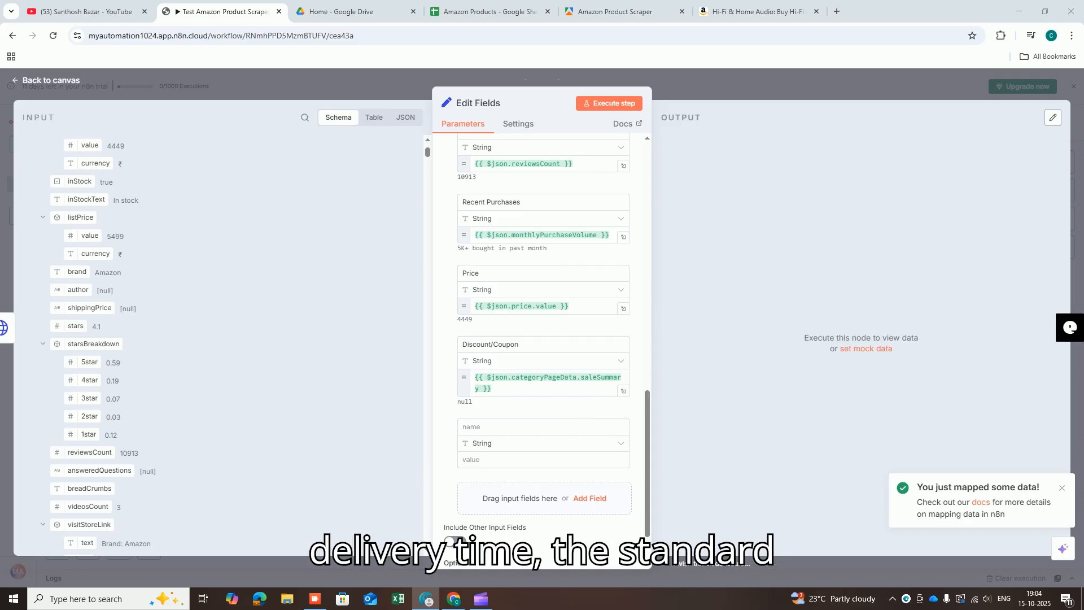
click(463, 427)
text(Delivery Time)
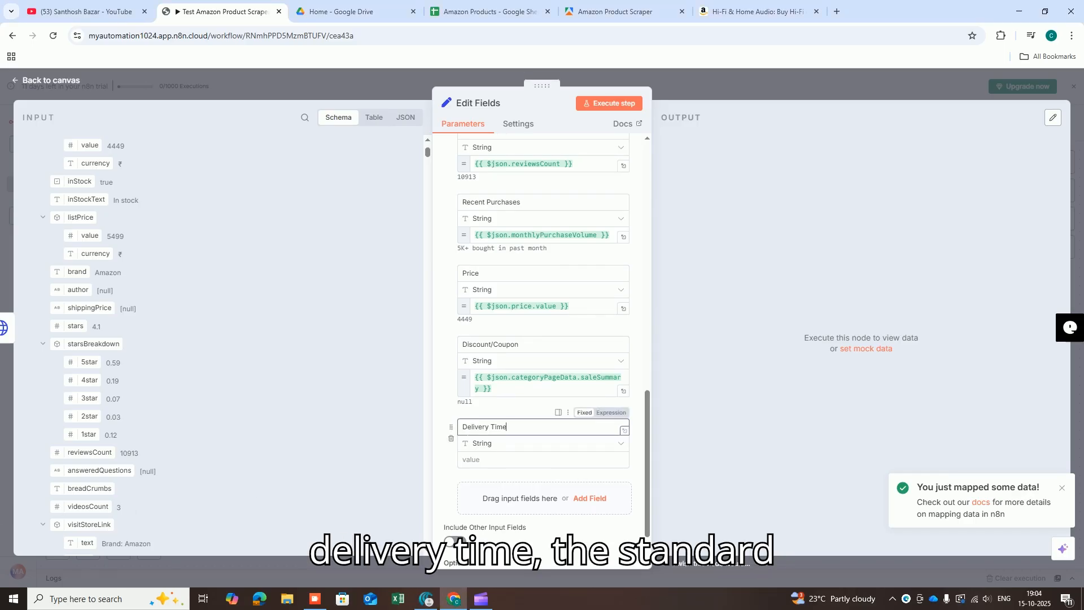
text(Standard)
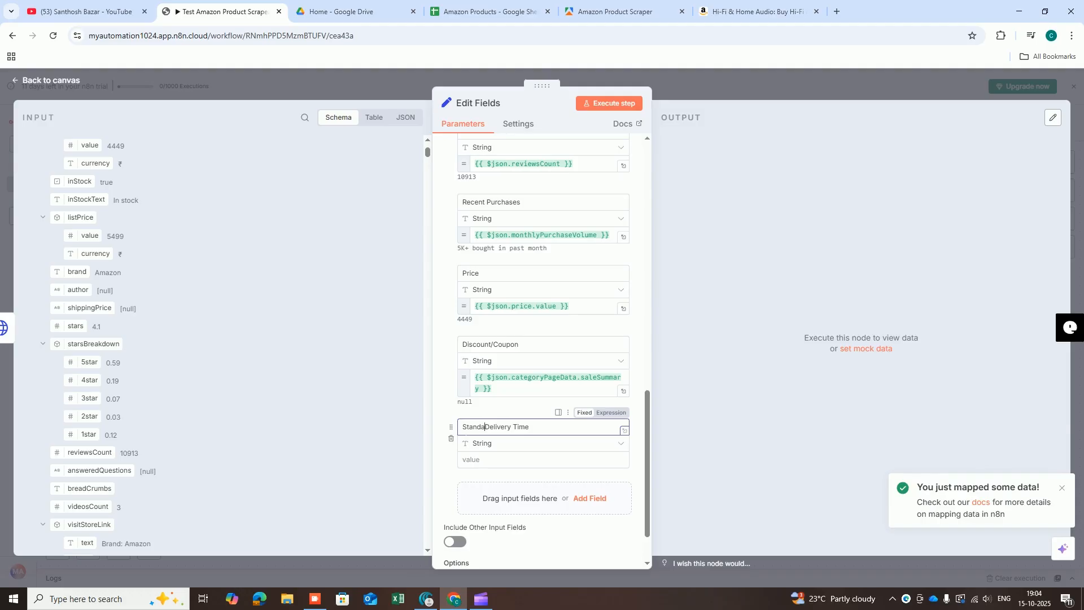
key(BackSpace)
key(BackSpace)
key(BackSpace)
key(BackSpace)
key(BackSpace)
key(BackSpace)
key(BackSpace)
key(BackSpace)
Set the Delivery Time field's value to {{ $json.delivery }}.
click(522, 460)
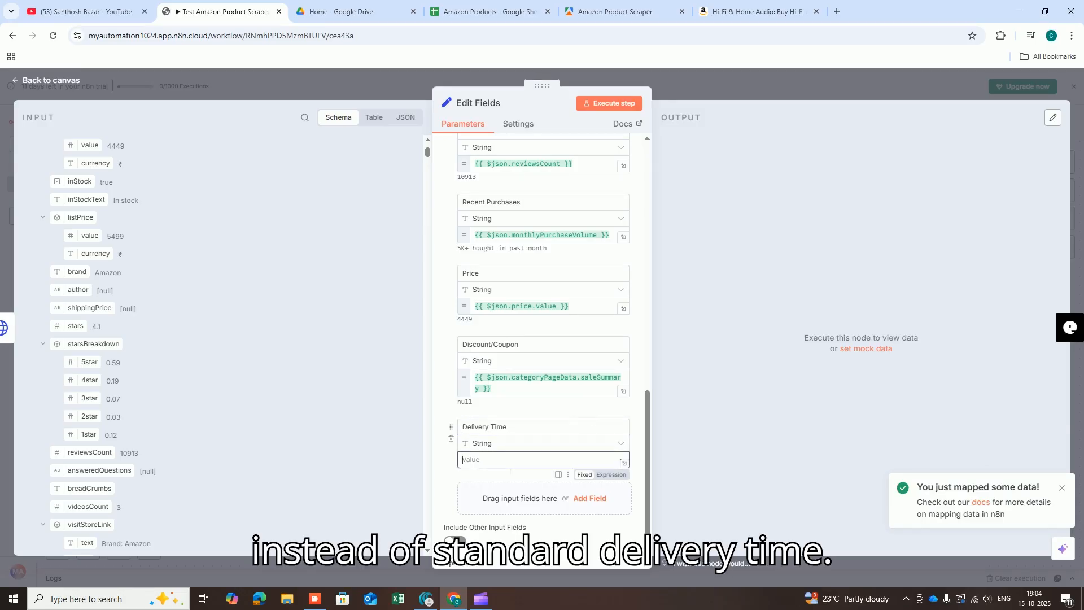
key(alt+Tab)
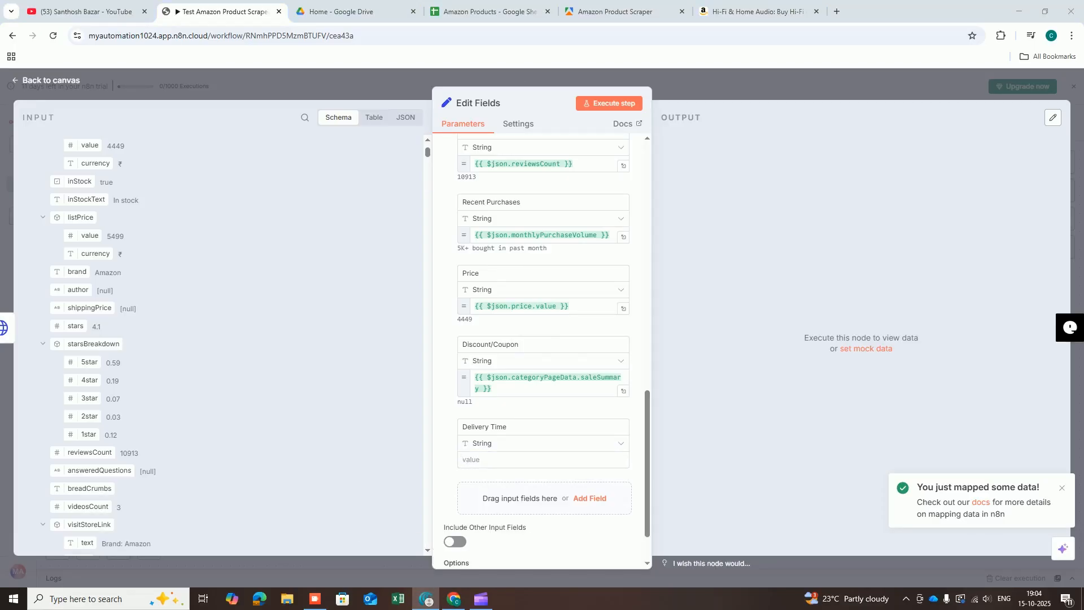
click(469, 460)
text({{ $json.delivery }})
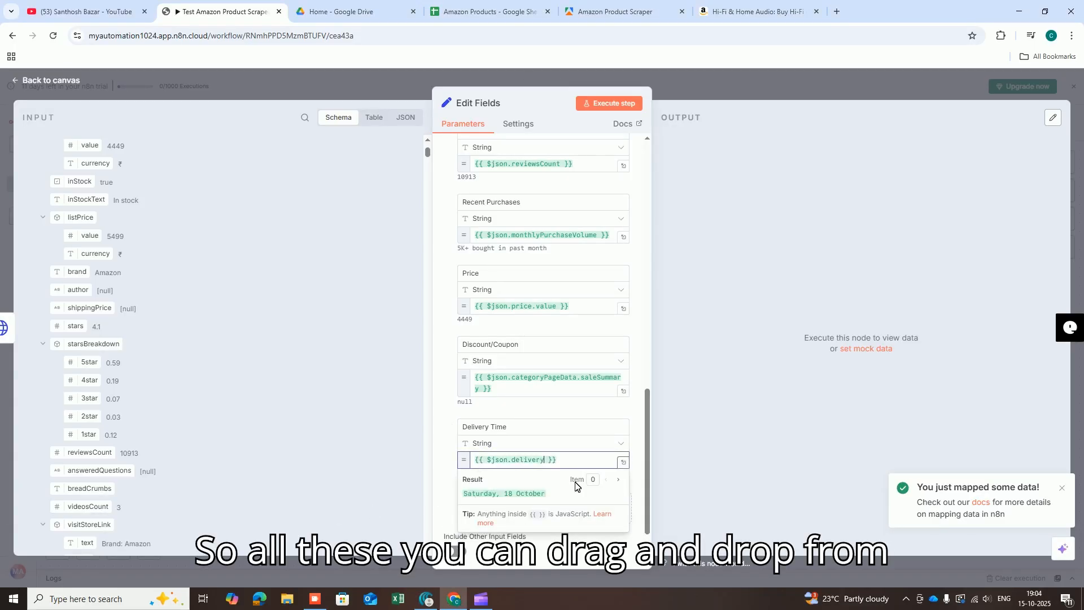
click(729, 449)
Add a String field named Fastest delivery Time below Delivery Time with the value {{ $json.fastestDelivery }}.
scroll(610, 496, down, 2)
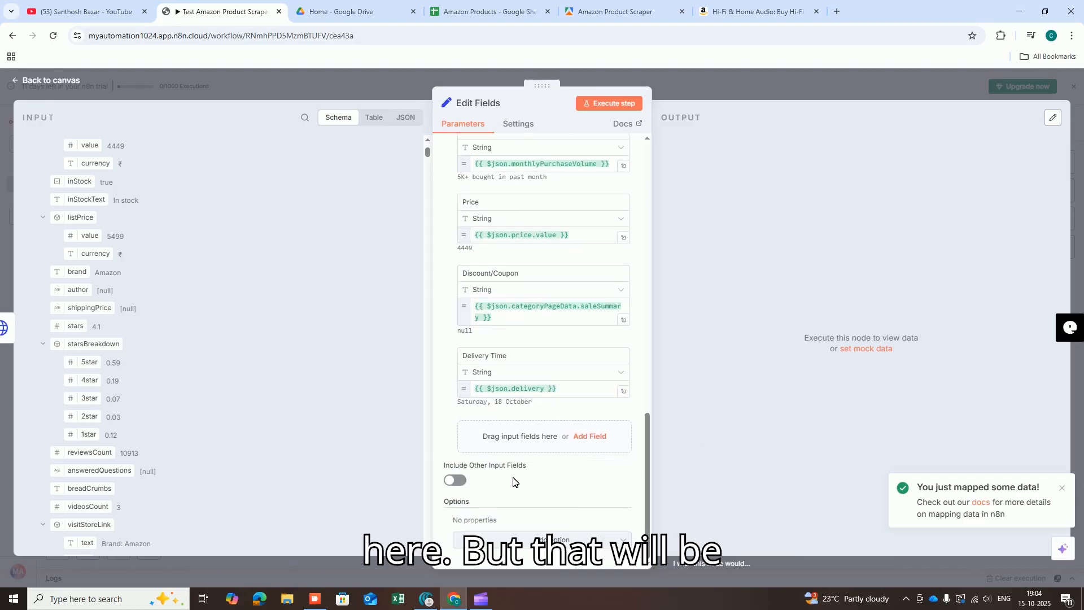
click(599, 446)
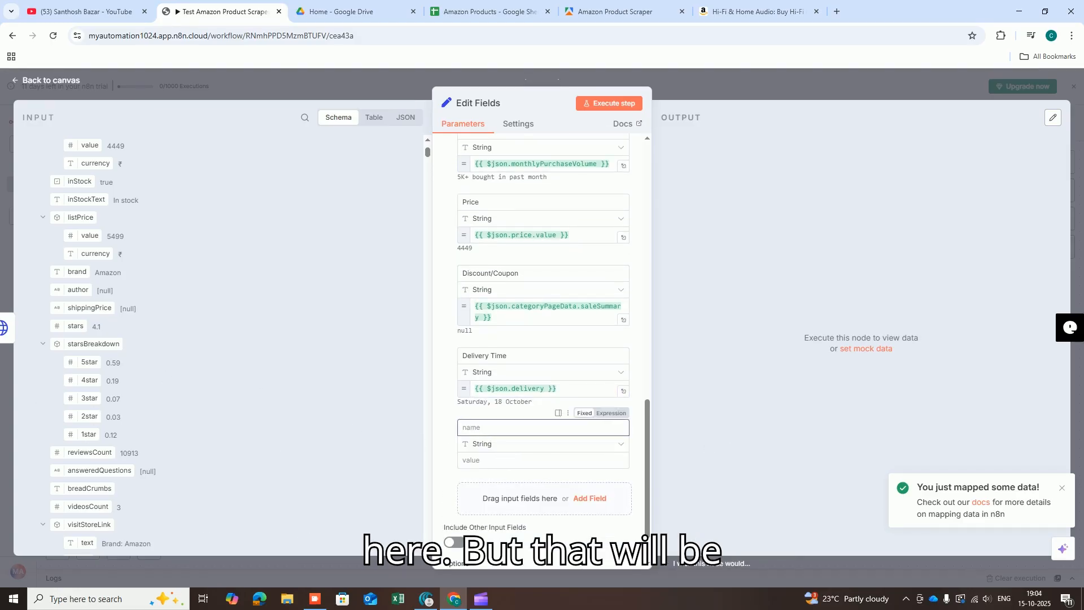
key(alt+Tab)
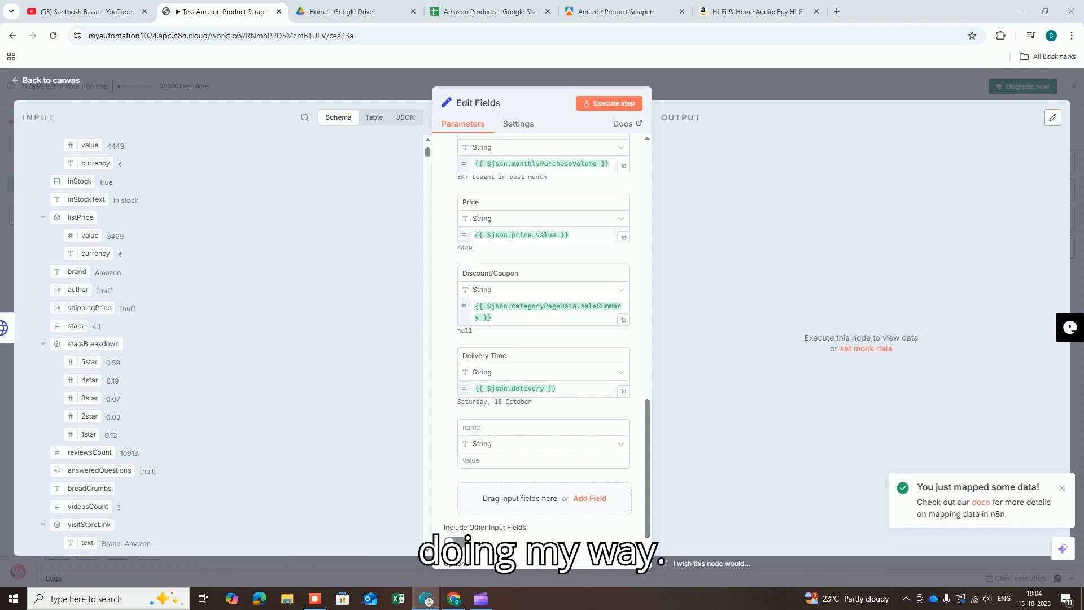
click(565, 428)
text(Fastest delivery Time)
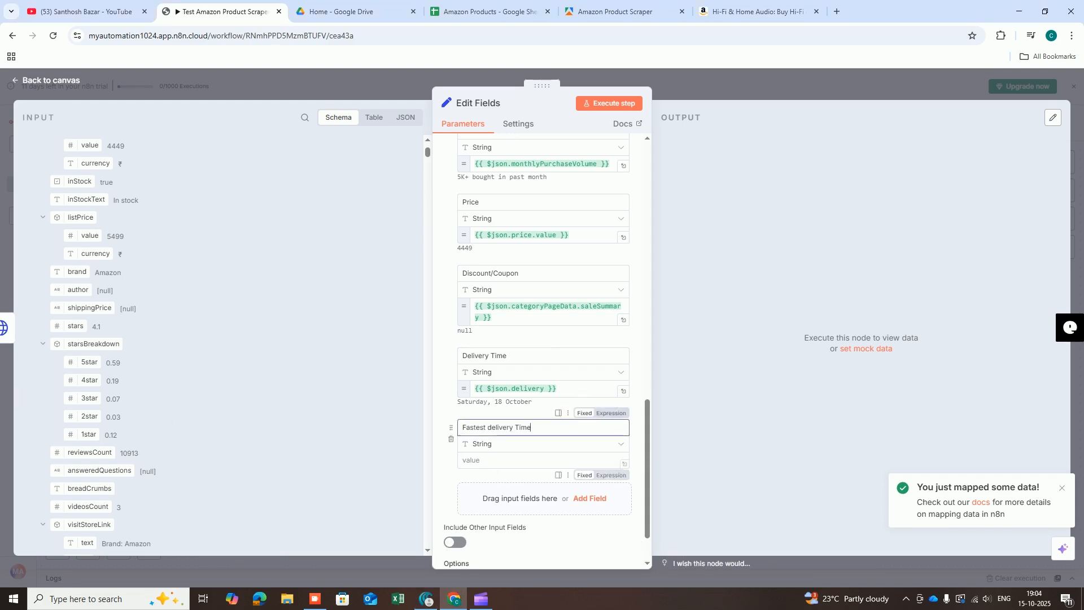
key(Tab)
key(alt+Tab)
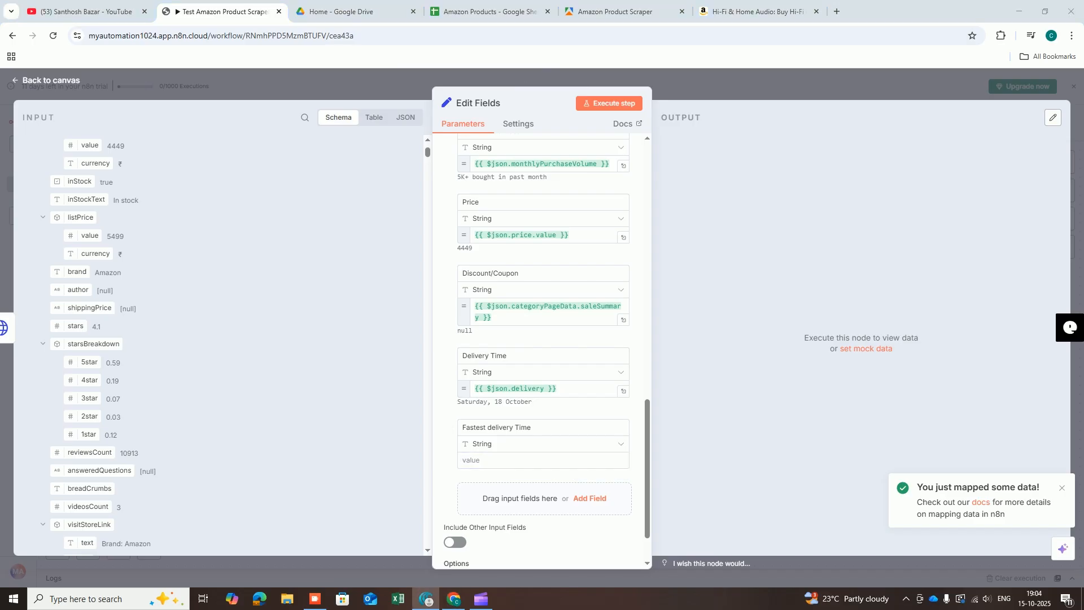
click(530, 461)
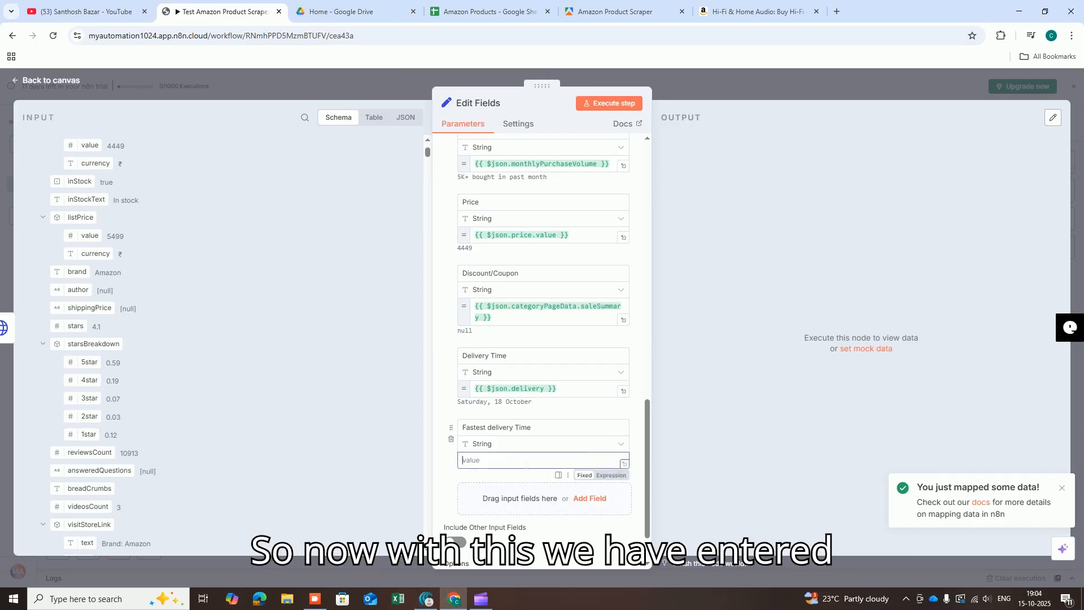
text({{ $json.fastestDelivery }})
click(754, 398)
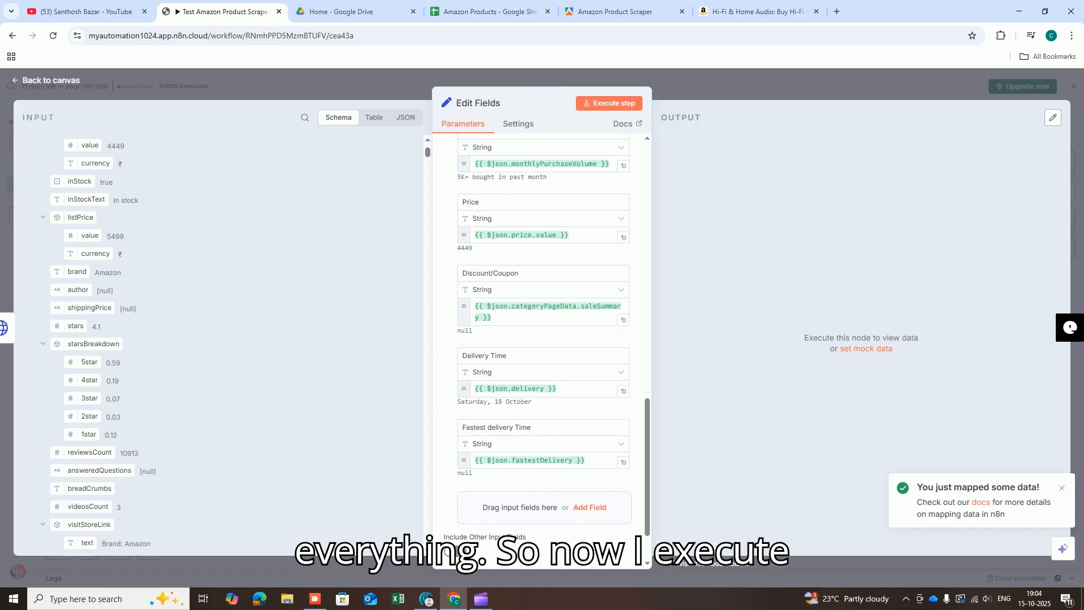
Enable Include Other Input Fields for the Edit Fields node and set Input Fields to Include to Selected.
scroll(531, 508, down, 2)
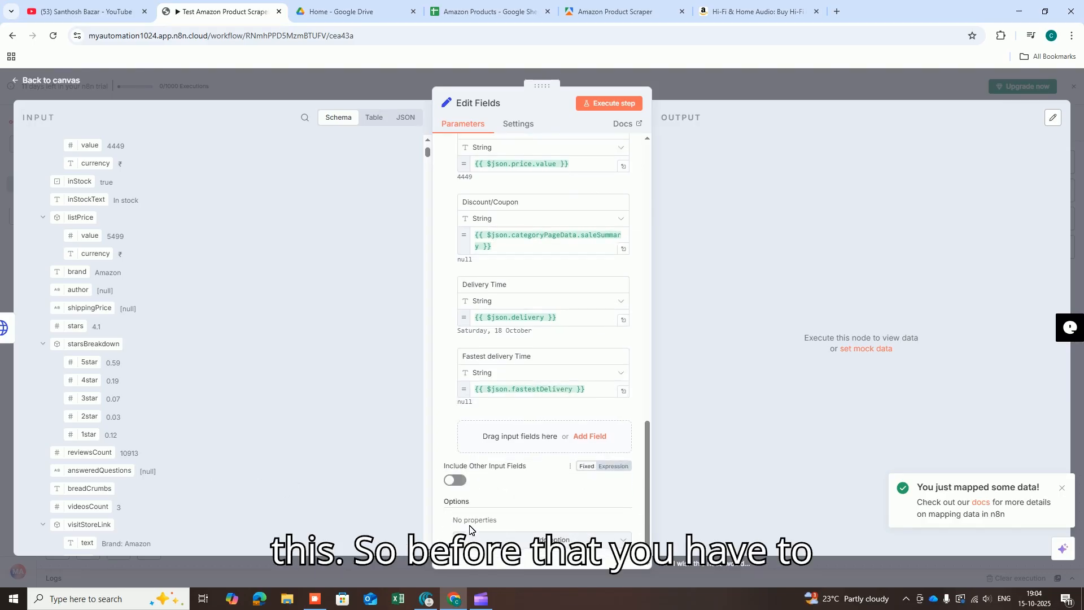
click(455, 480)
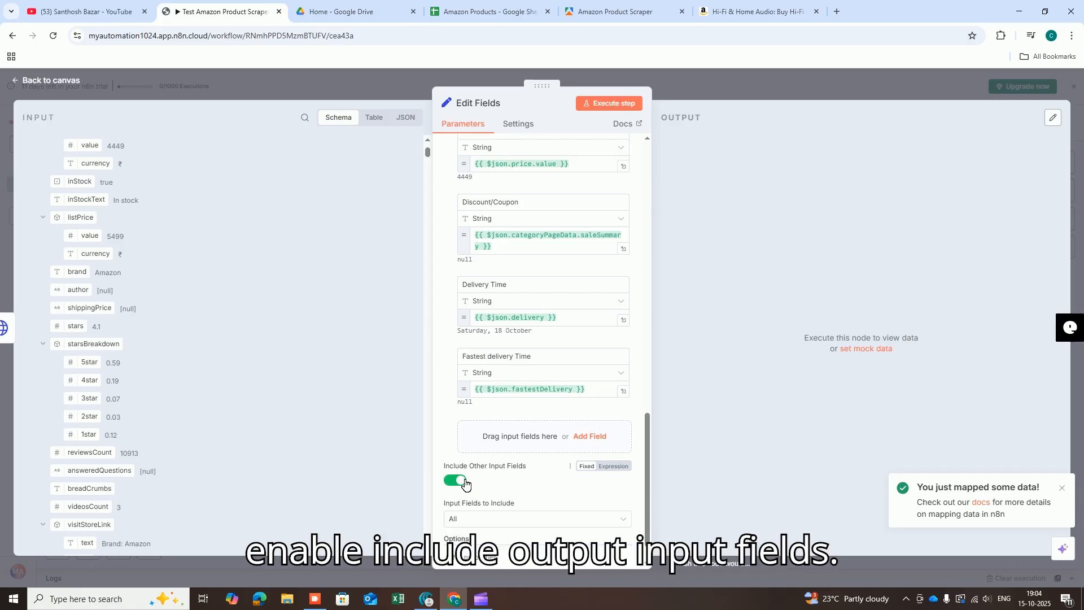
scroll(486, 482, down, 1)
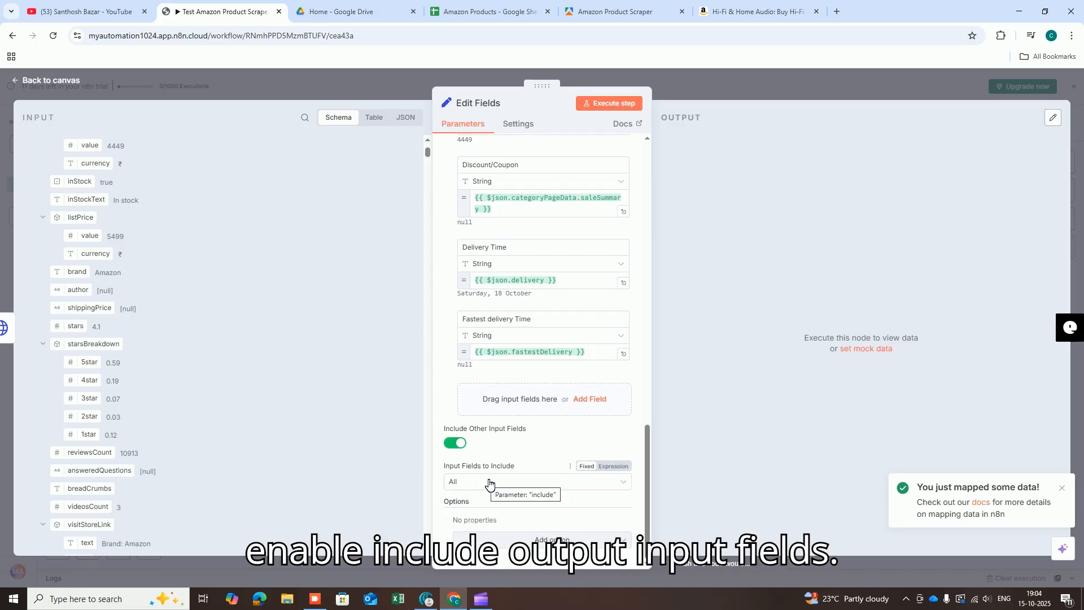
click(489, 483)
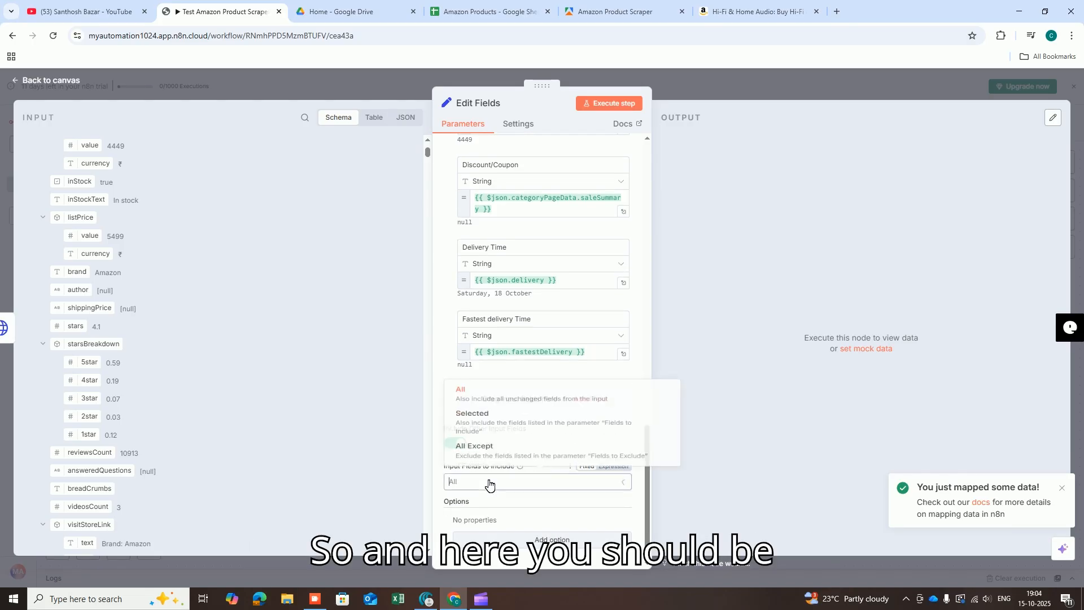
click(499, 415)
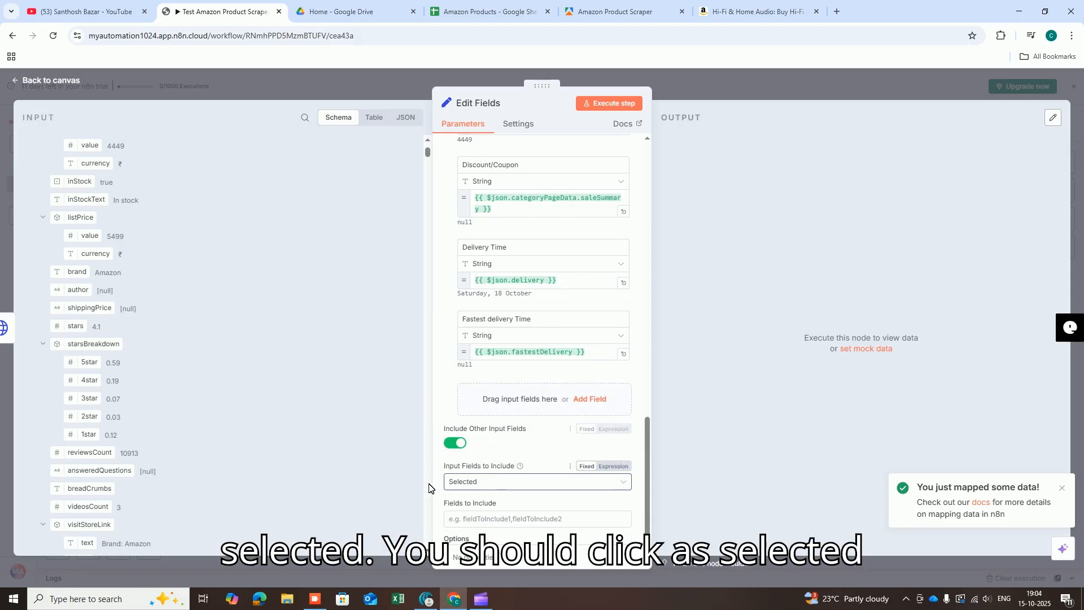
Add the Support Dot Notation option to the Edit Fields node and execute the step.
scroll(416, 499, down, 2)
scroll(543, 499, down, 1)
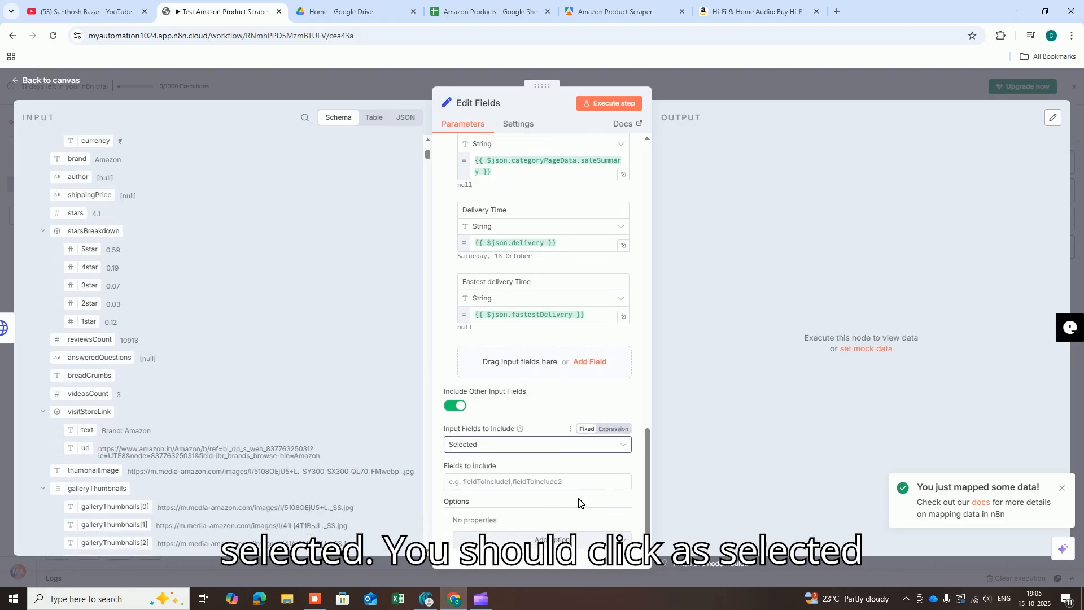
click(571, 540)
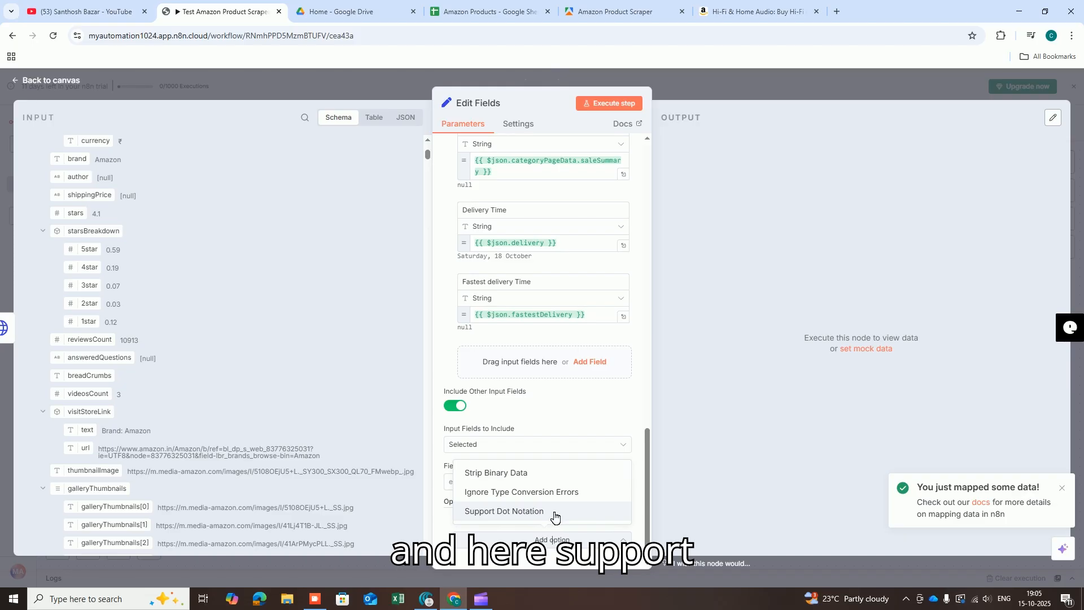
click(553, 516)
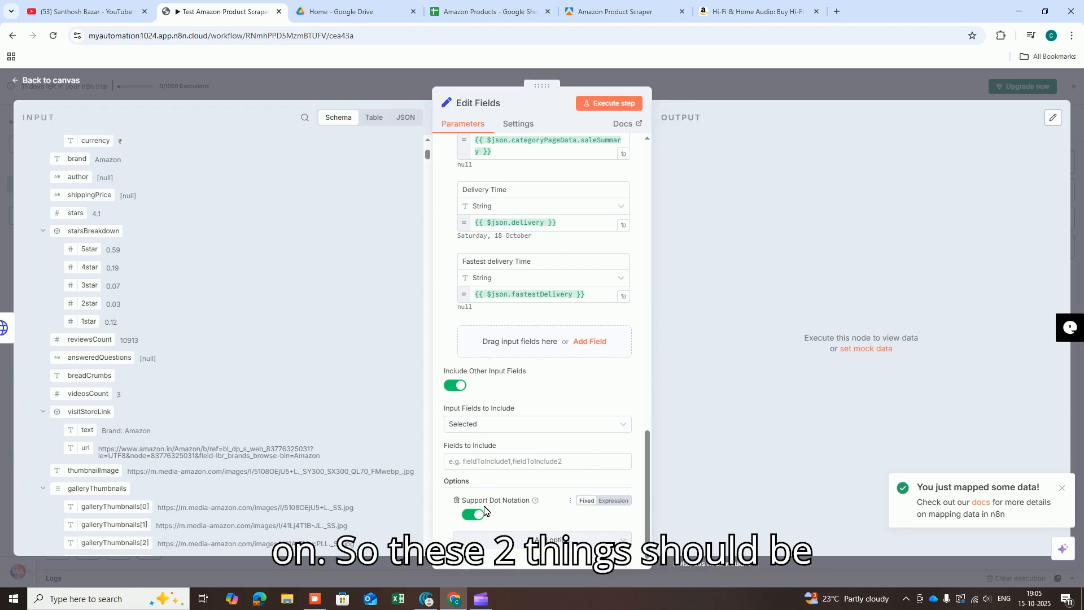
click(482, 424)
click(487, 427)
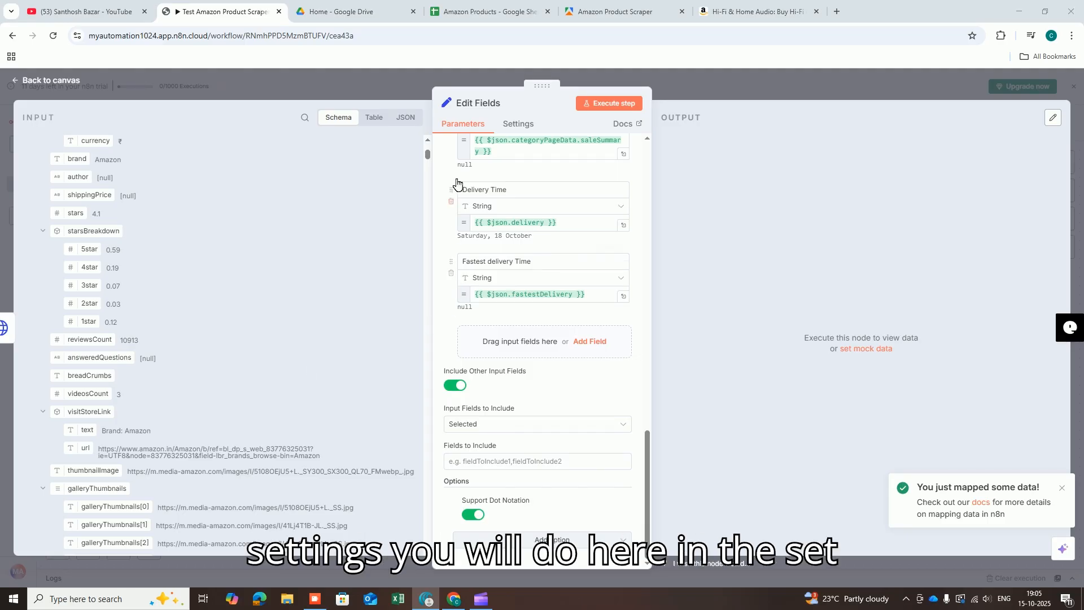
click(589, 105)
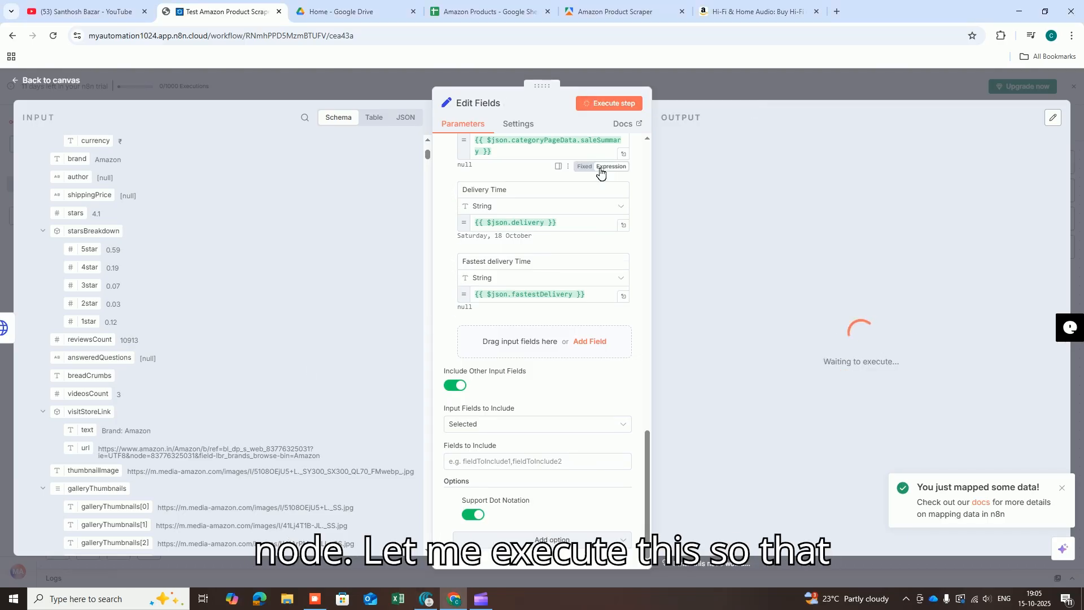
click(1062, 488)
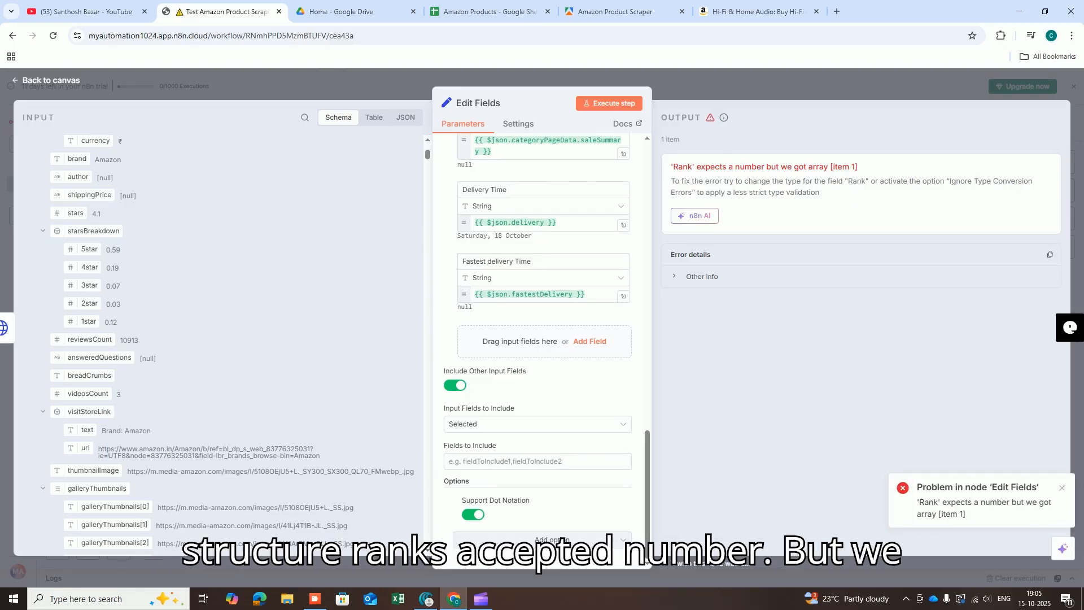
Set the Rank field's value to {{ $json.bestsellerRanks[0].rank }} and execute the Edit Fields step again.
scroll(529, 260, up, 15)
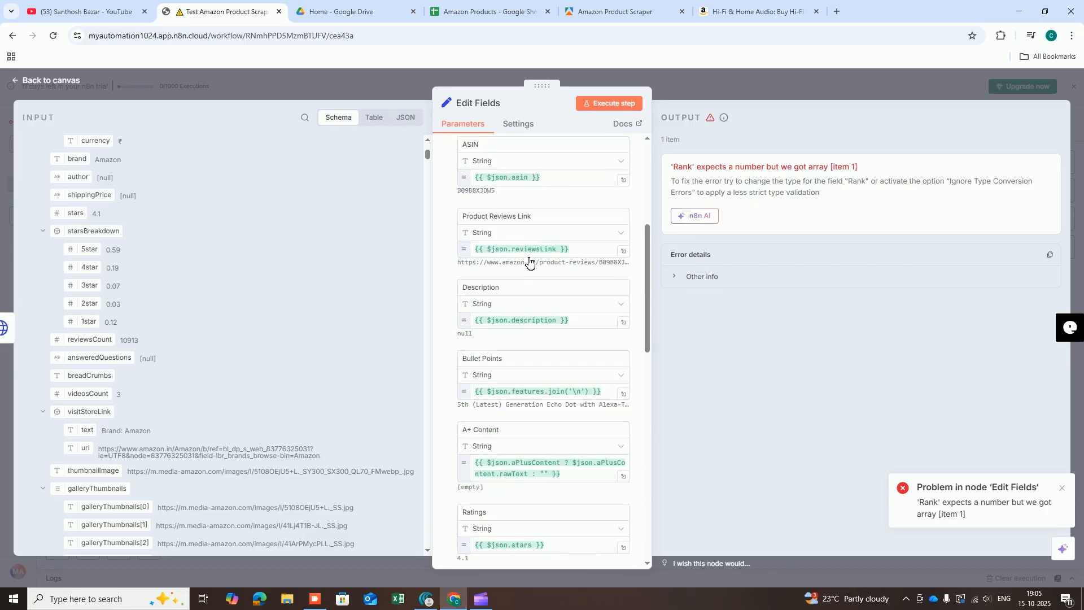
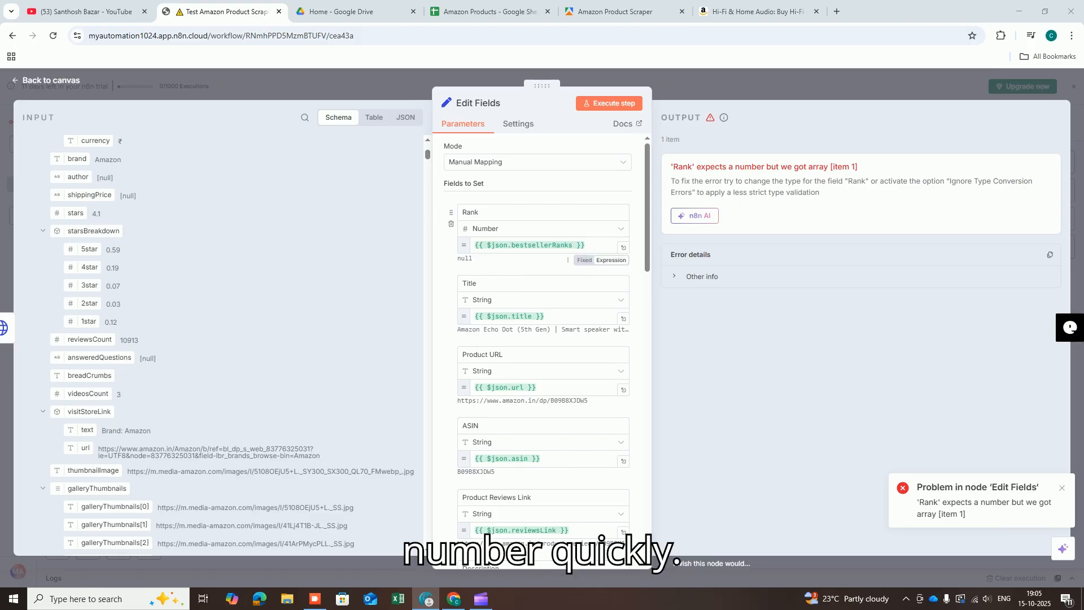
click(594, 247)
key(ctrl+a)
text({{ $json.bestsellerRanks[0].rank }})
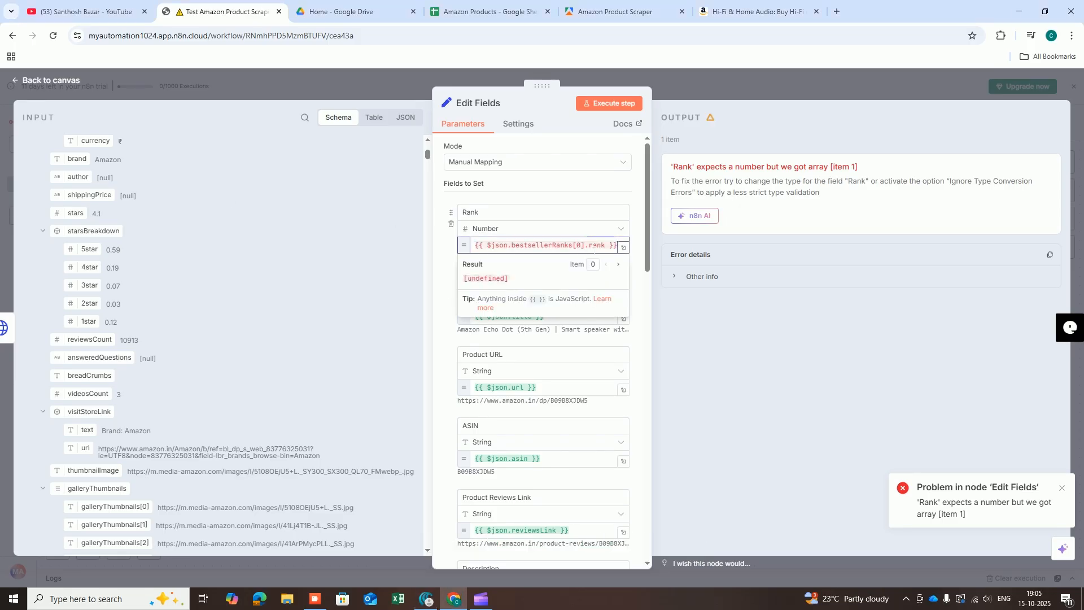
click(700, 350)
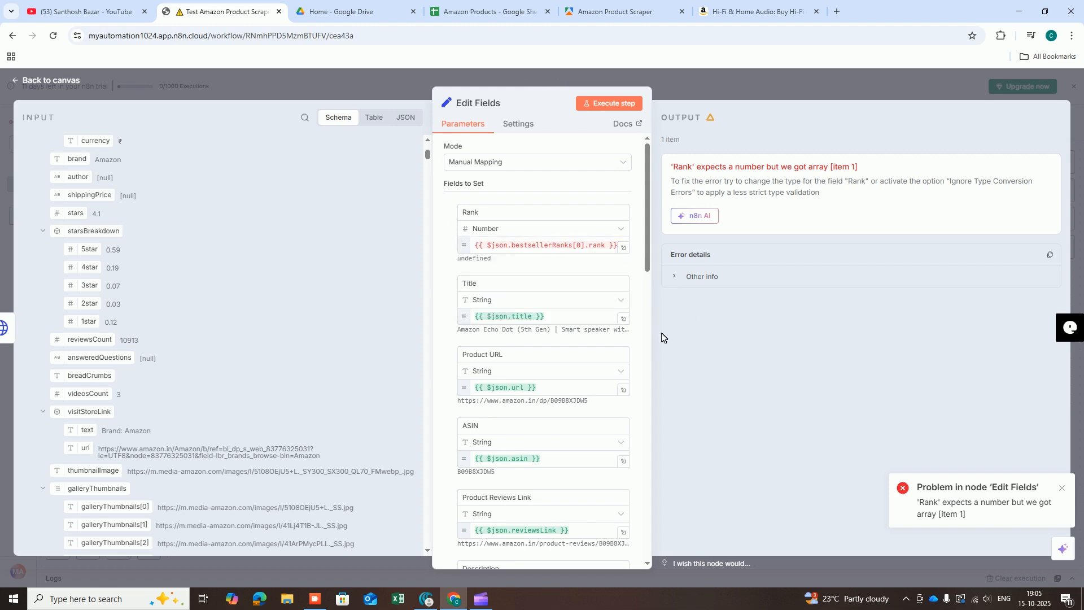
click(613, 107)
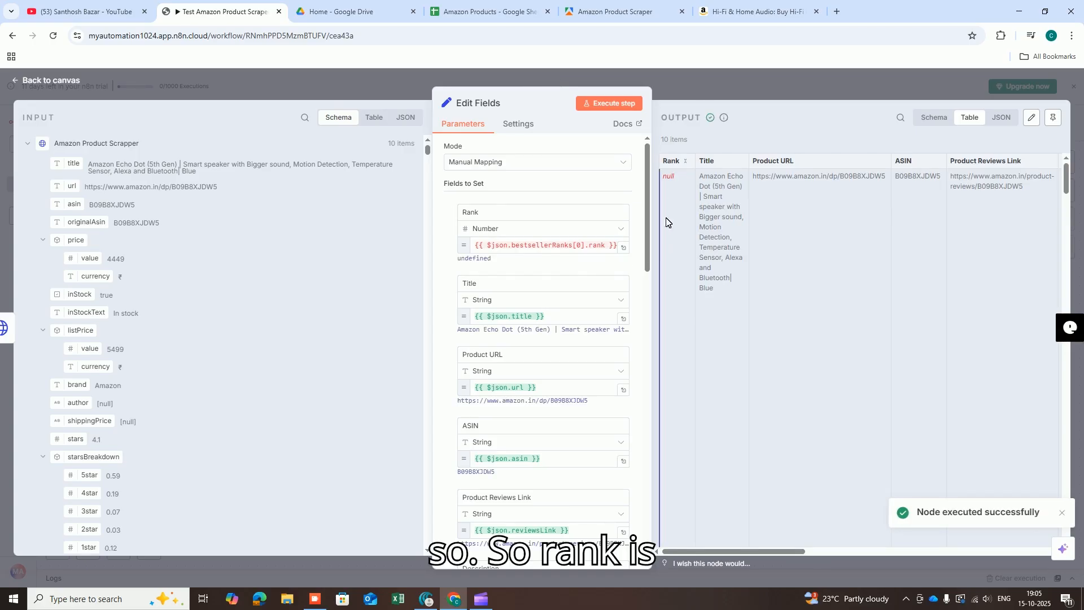
Examine the Edit Fields output table across its columns and rows, checking the Rank values of the scraped products.
click(50, 81)
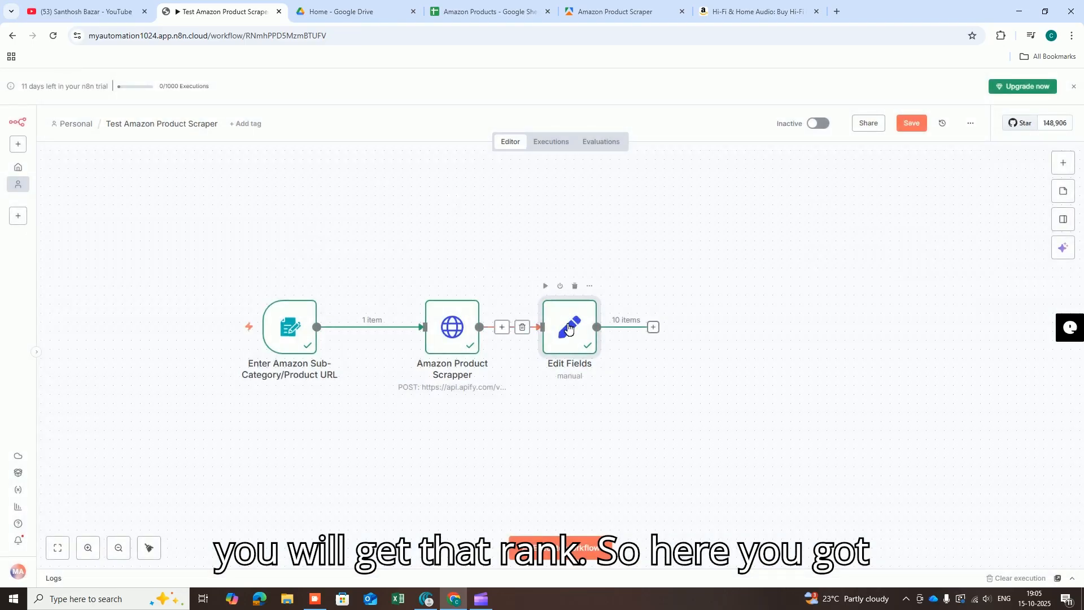
double_click(569, 329)
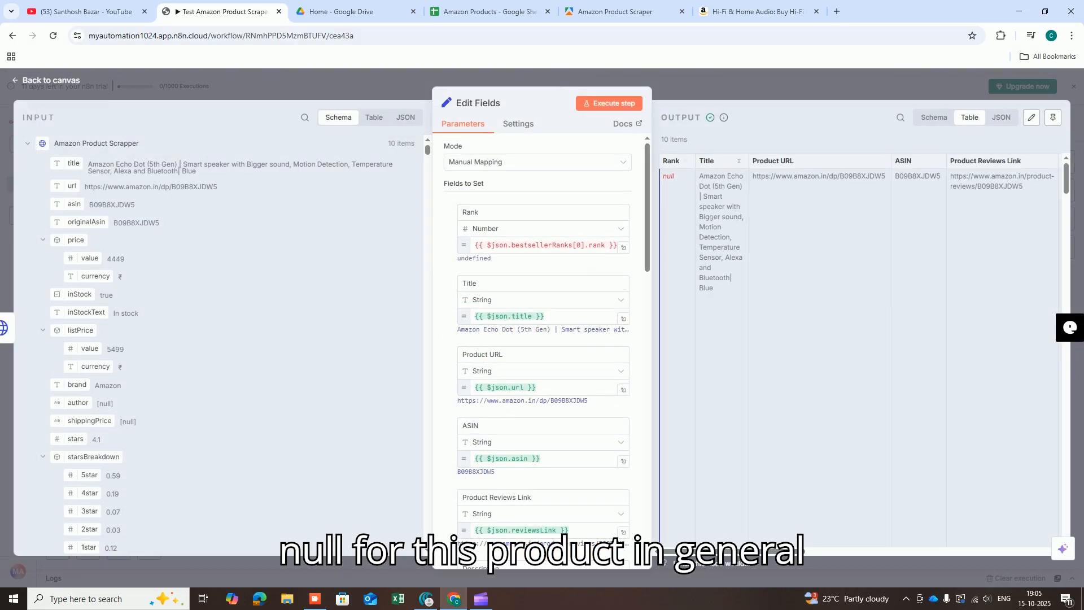
drag(758, 551, 936, 548)
scroll(898, 350, down, 10)
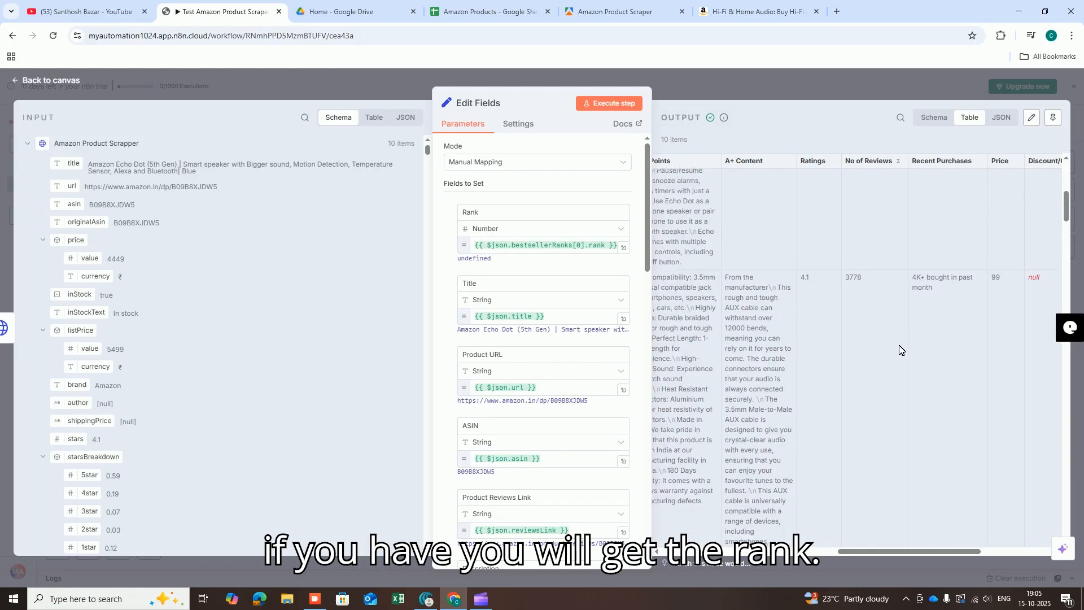
scroll(899, 353, down, 5)
drag(902, 550, 670, 555)
scroll(665, 391, up, 5)
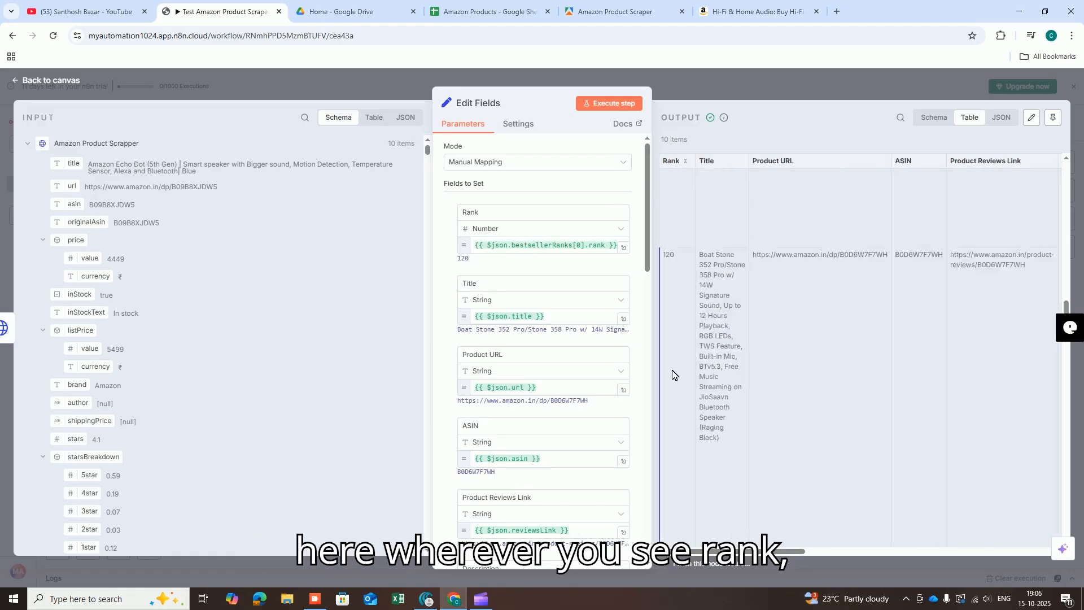
scroll(682, 333, down, 3)
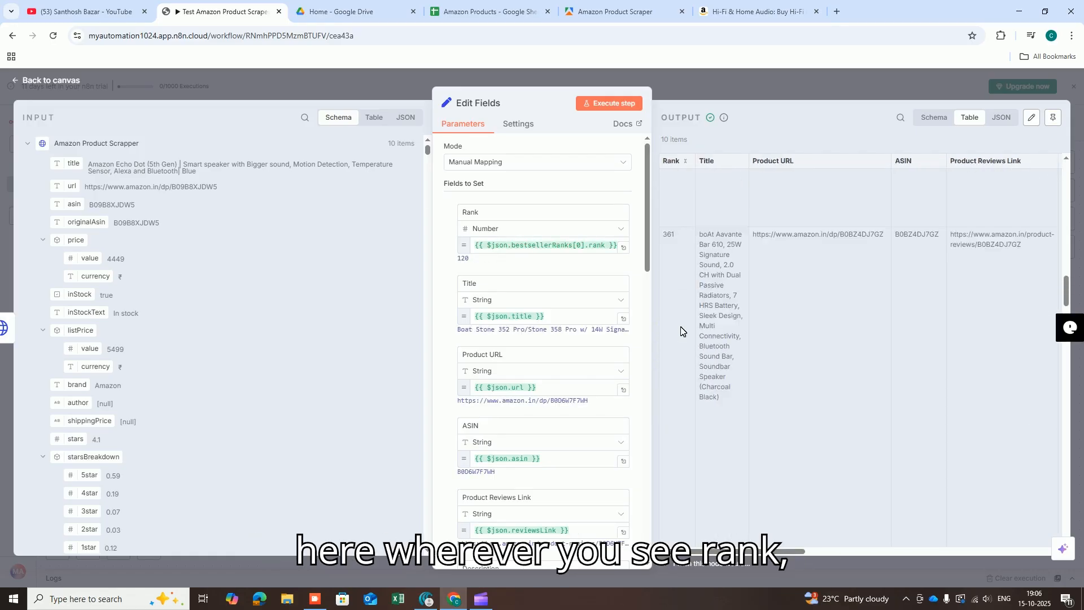
scroll(677, 395, up, 5)
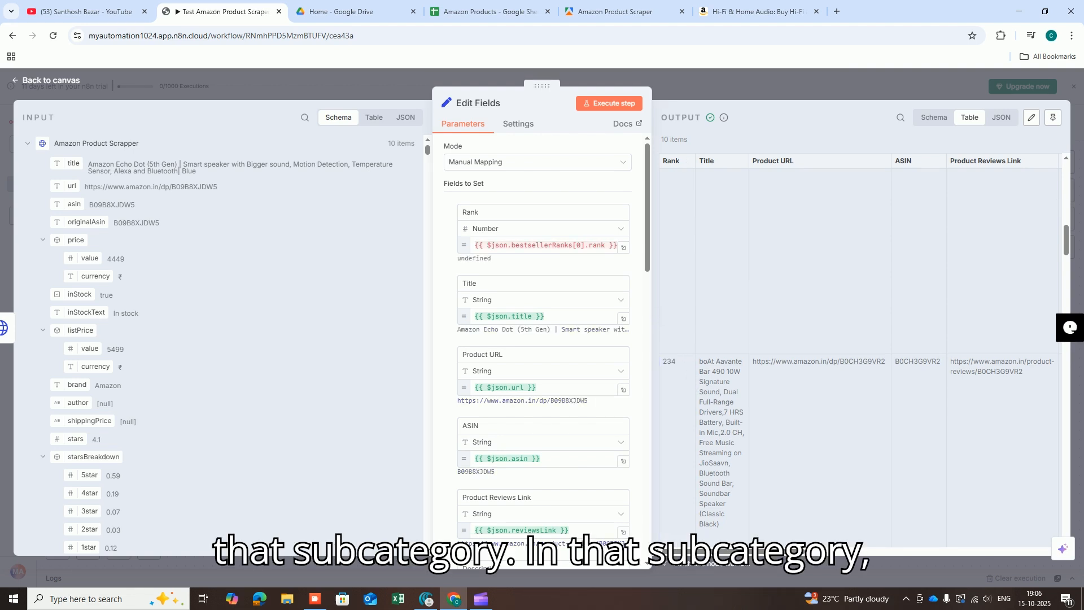
double_click(668, 362)
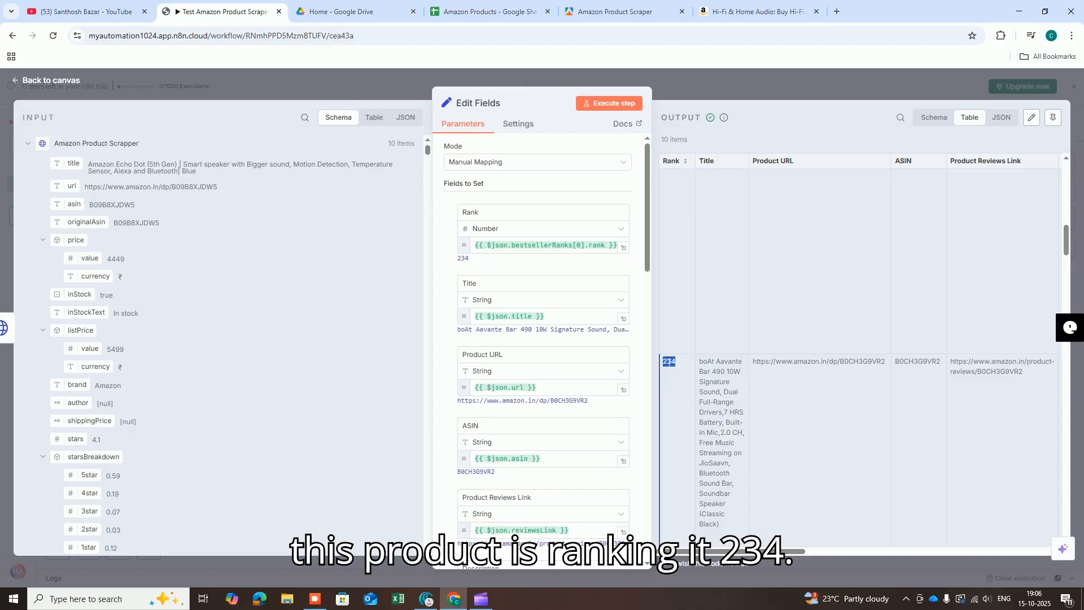
click(68, 84)
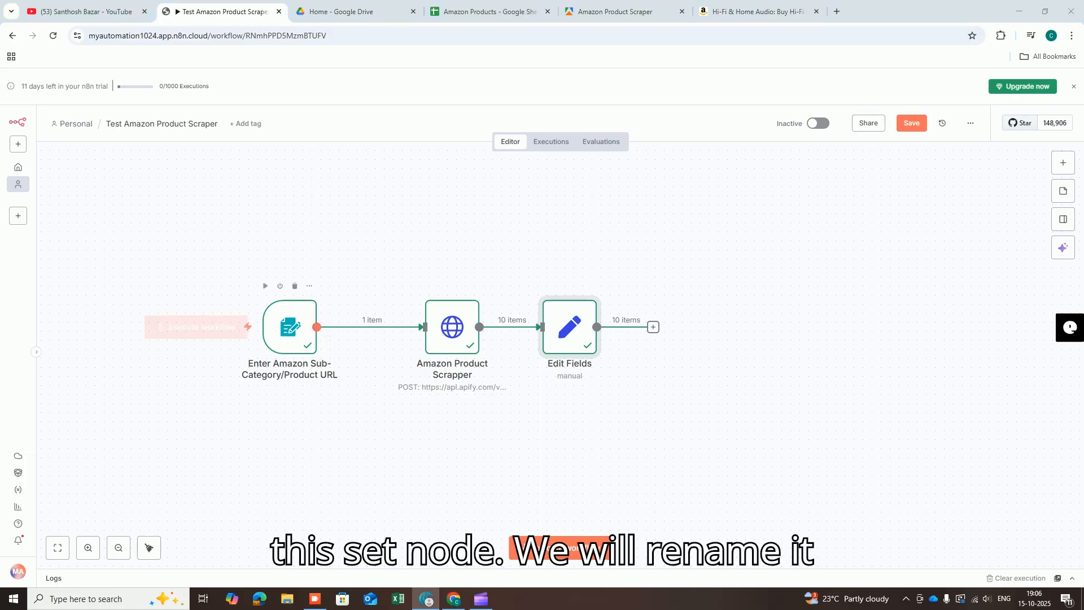
Rename the Edit Fields node as Set Required Fields and move it slightly farther from the Amazon Product Scrapper node.
click(589, 286)
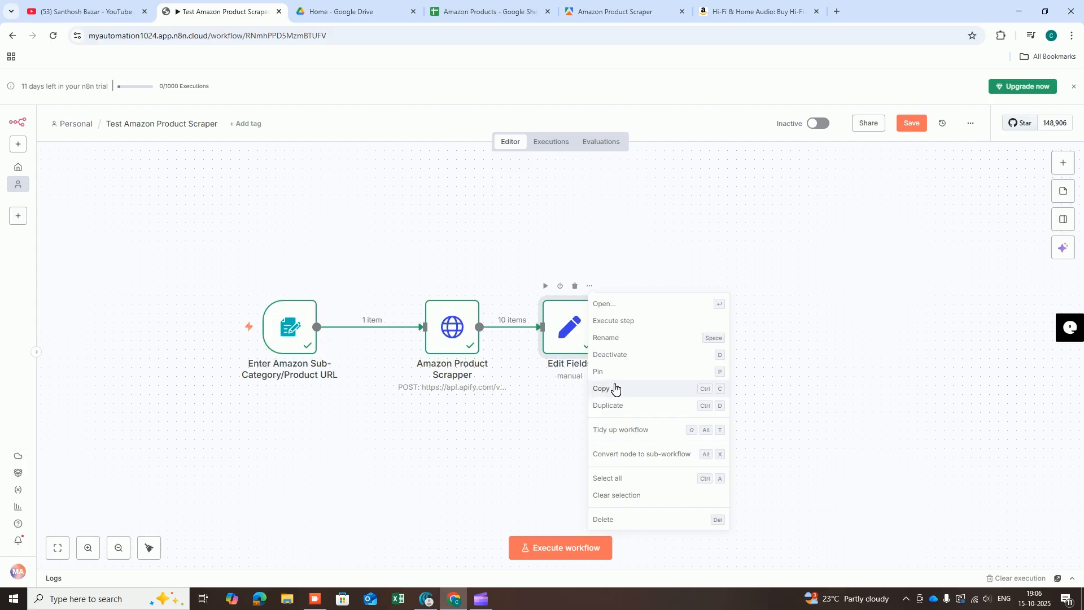
click(615, 337)
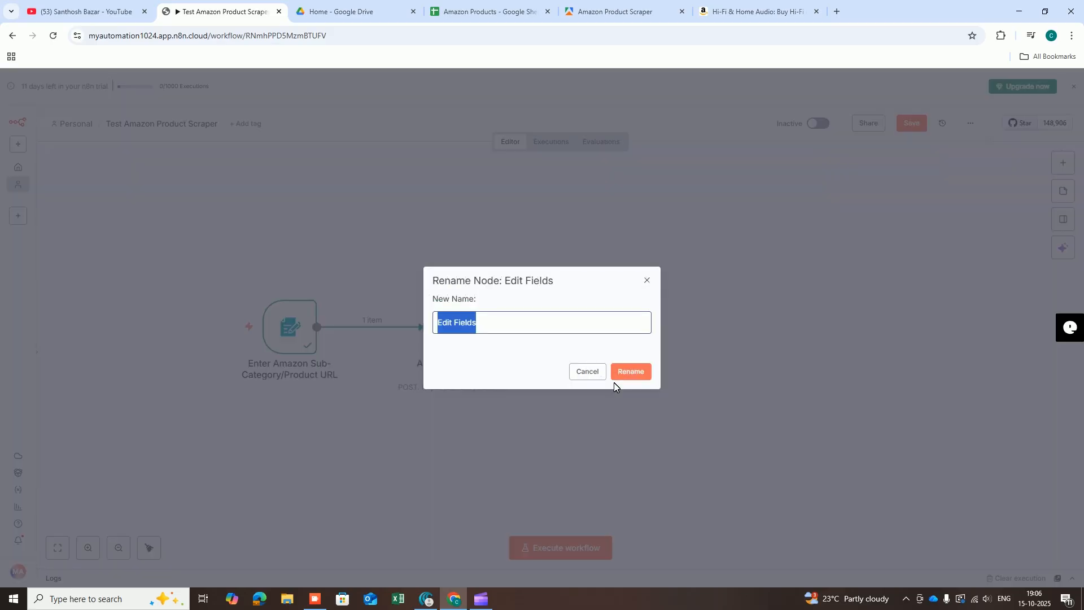
text(Map Req)
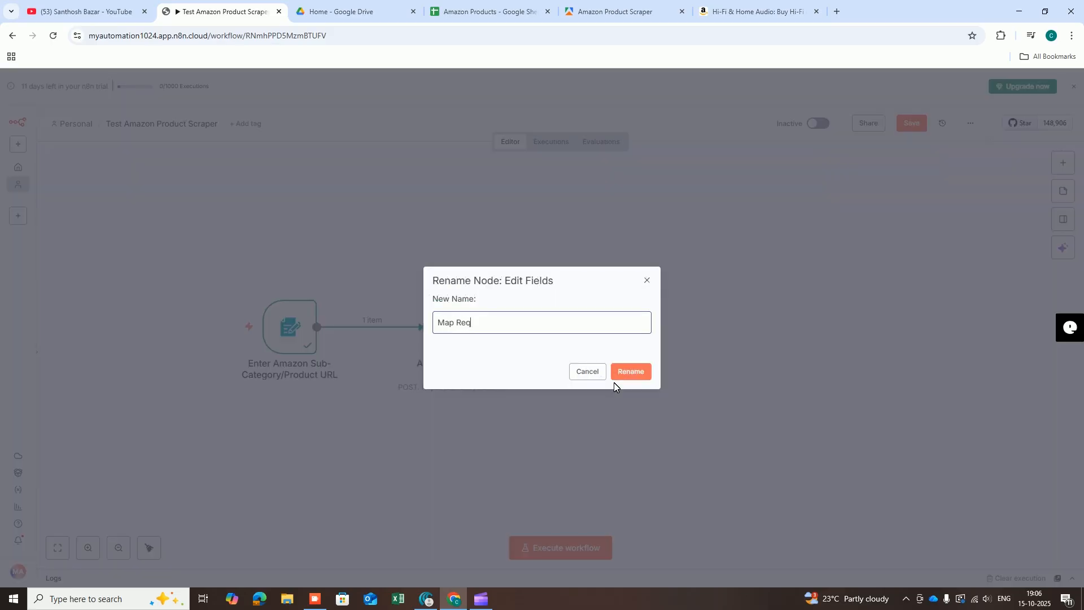
text(uired Fields)
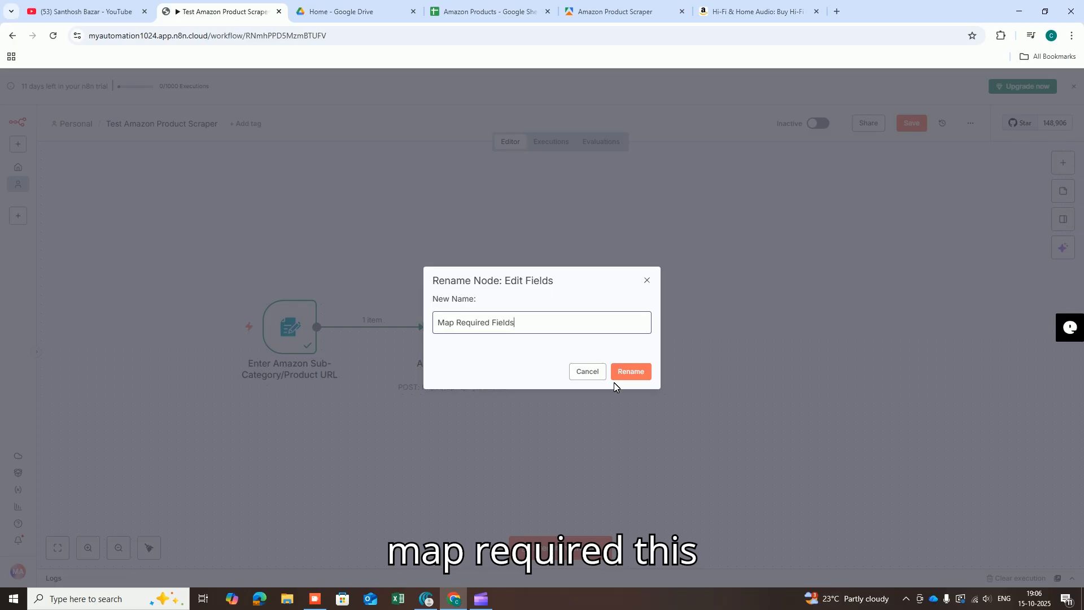
double_click(446, 323)
text(Set)
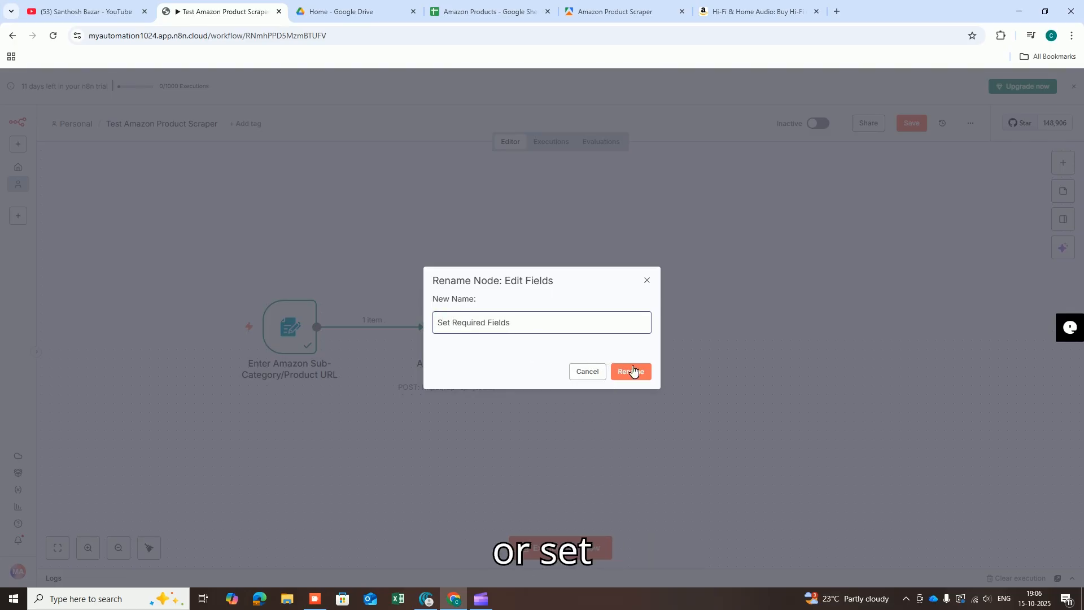
click(633, 371)
drag(585, 337, 604, 340)
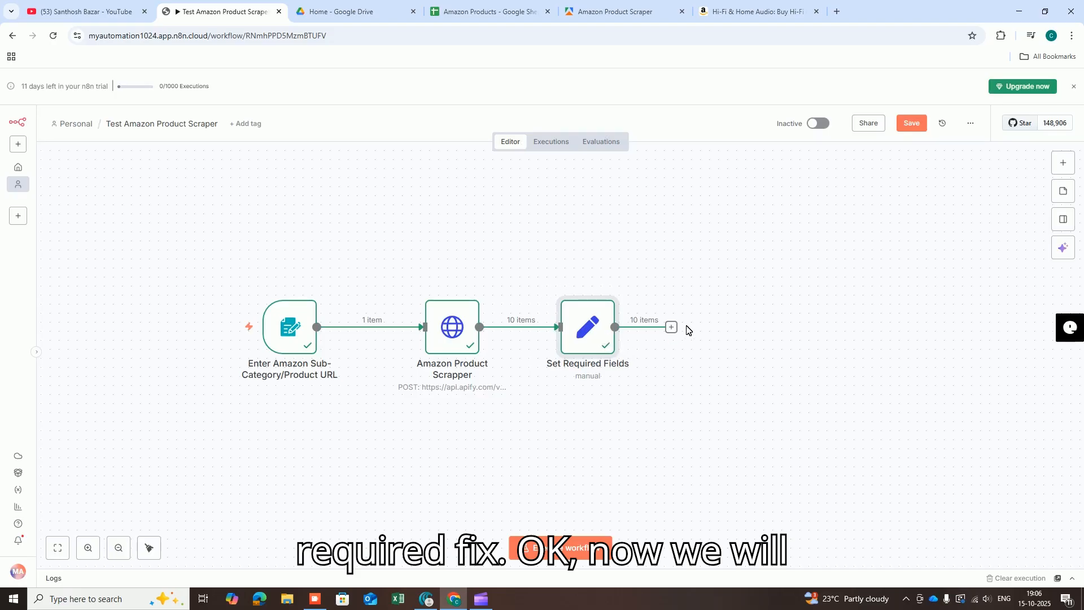
Save the workflow and add a Google Sheets "Append row in sheet" node after Set Required Fields.
click(902, 129)
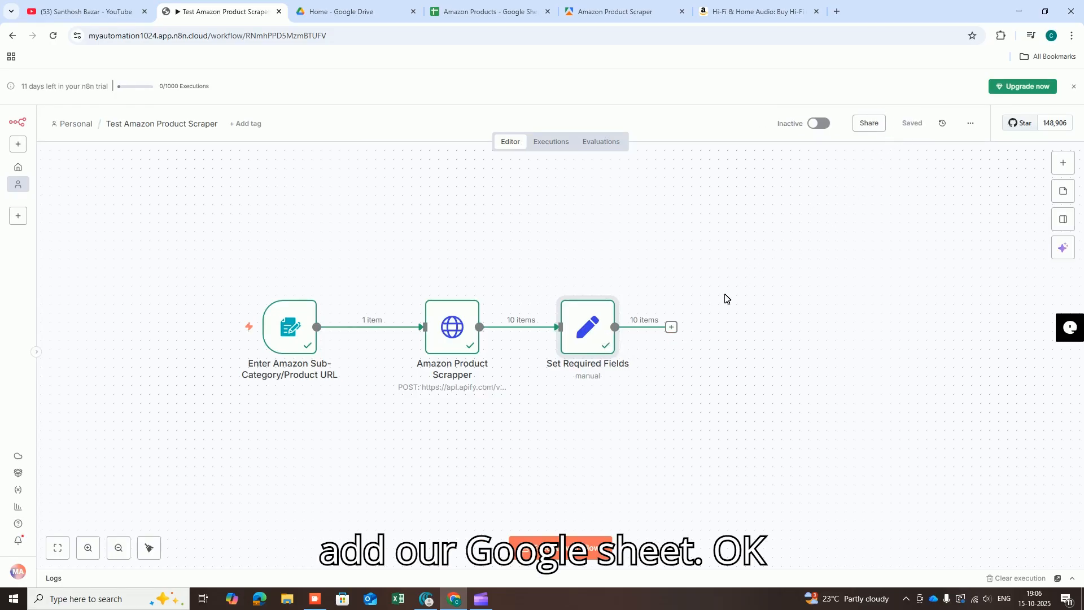
click(679, 330)
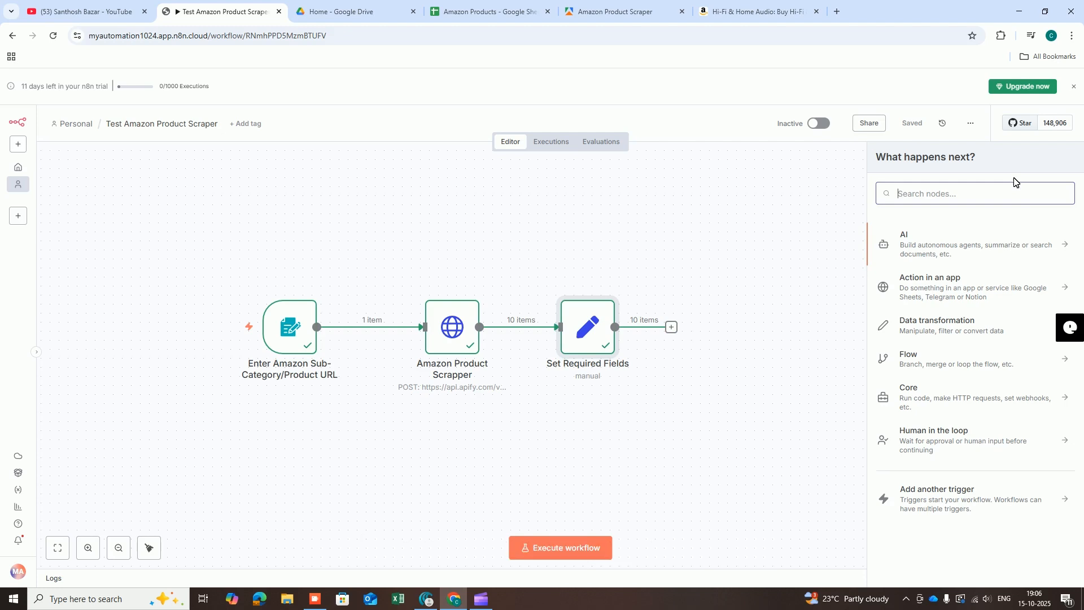
text(google)
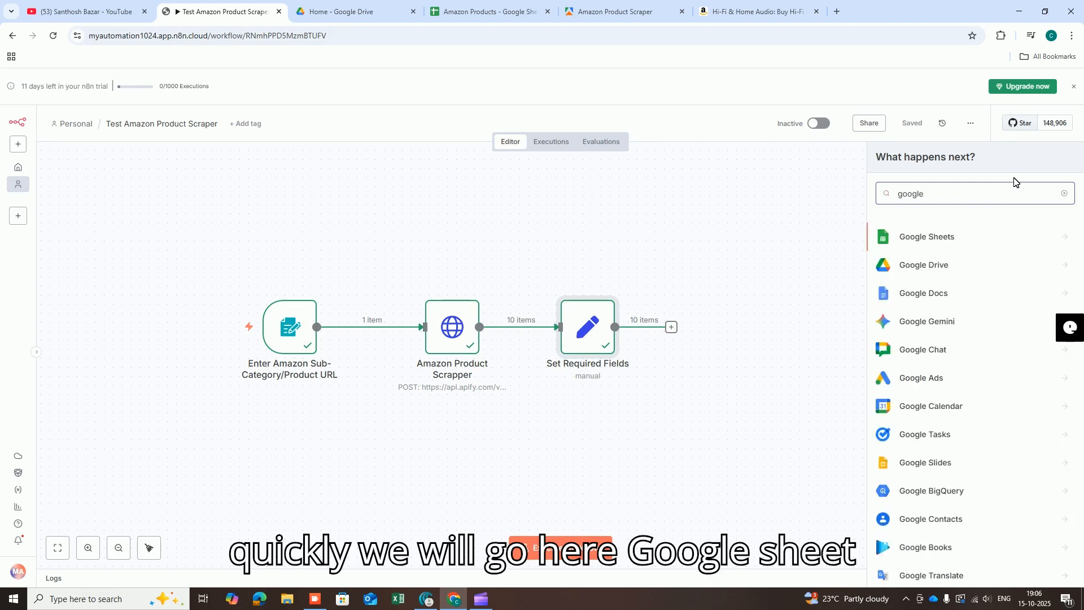
click(1013, 253)
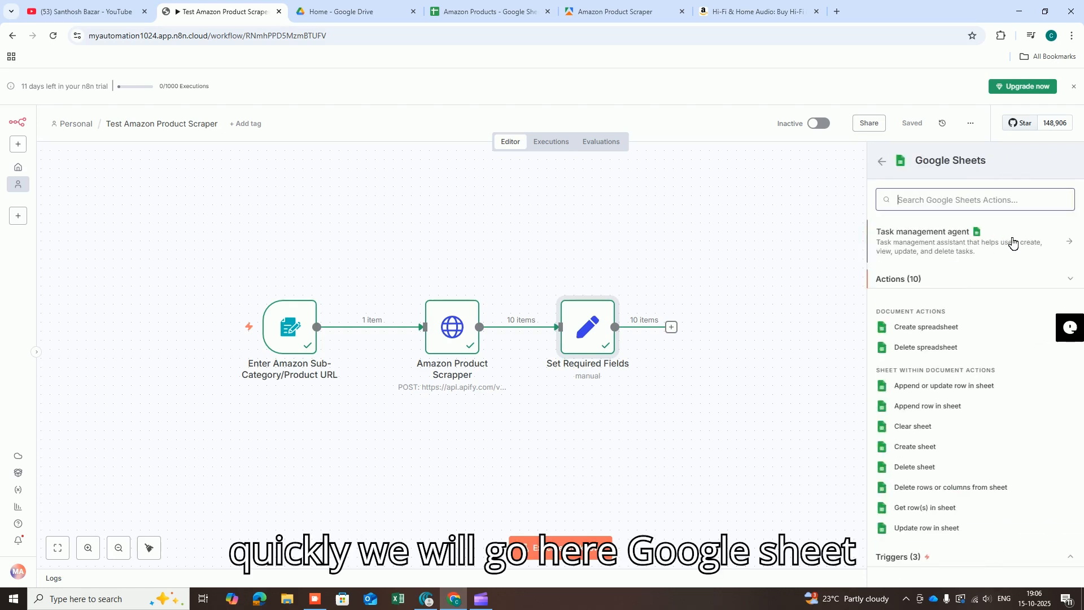
click(953, 408)
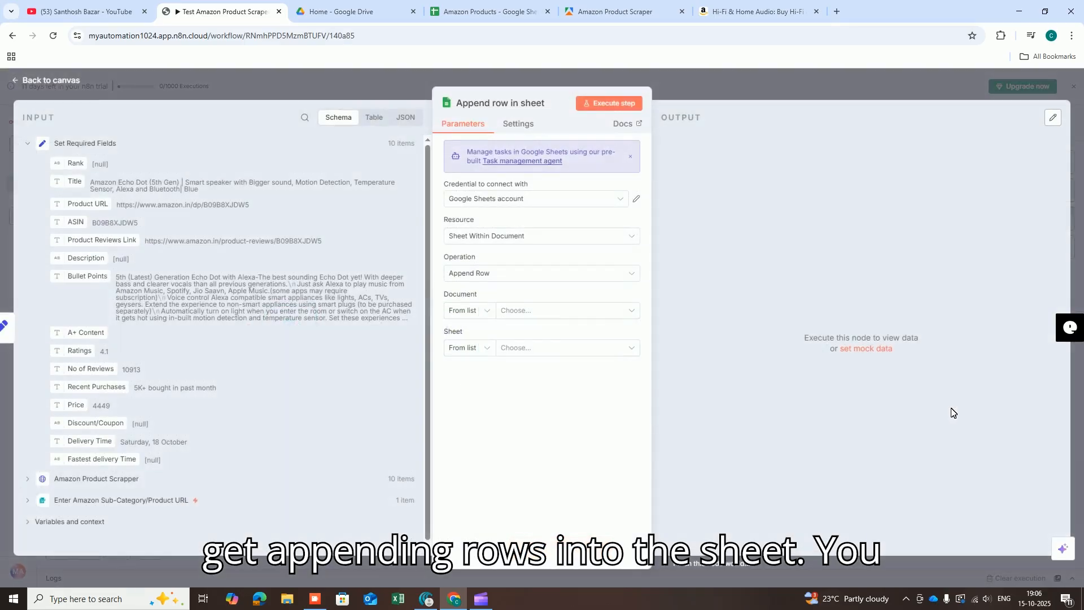
click(618, 204)
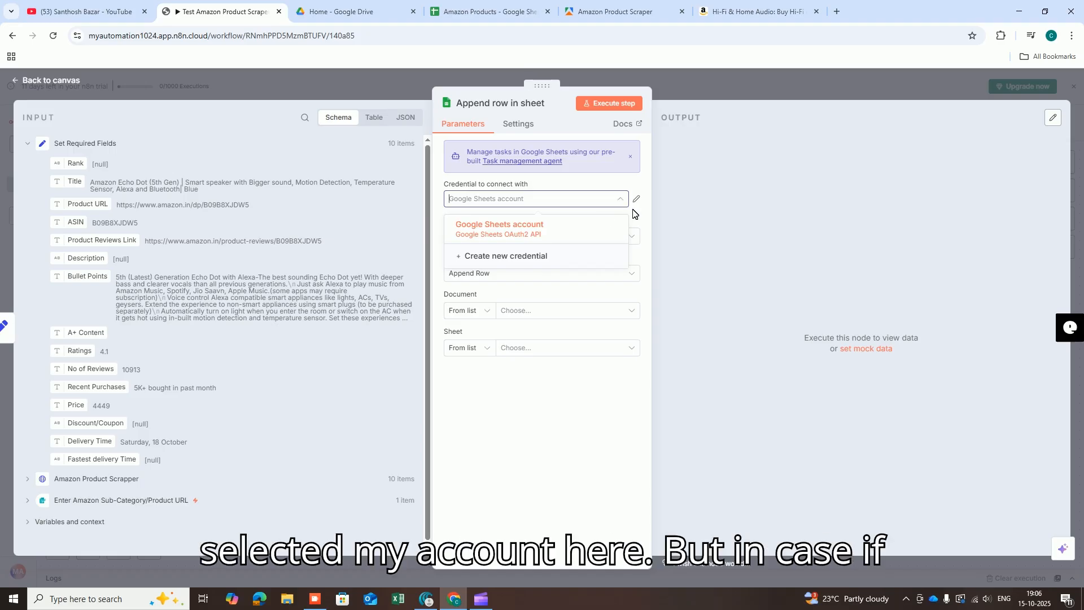
click(628, 212)
click(621, 202)
click(580, 259)
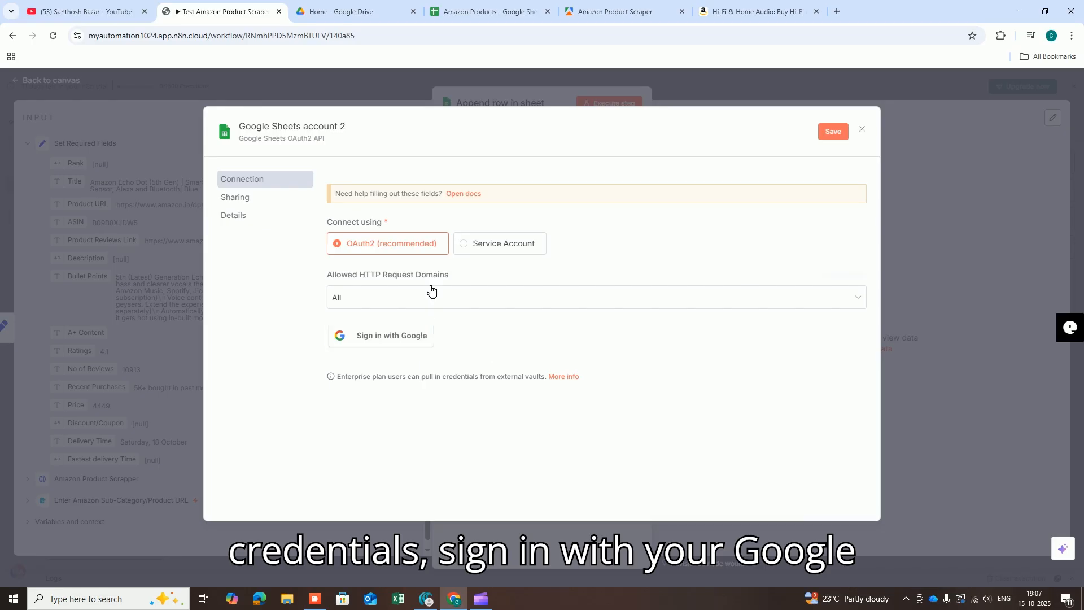
click(455, 13)
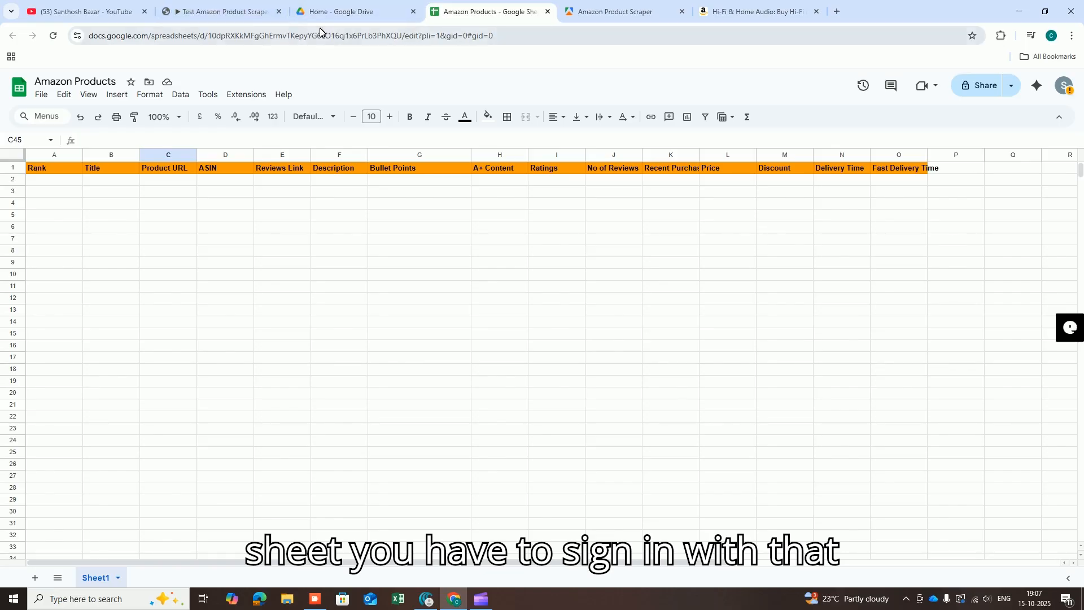
click(232, 13)
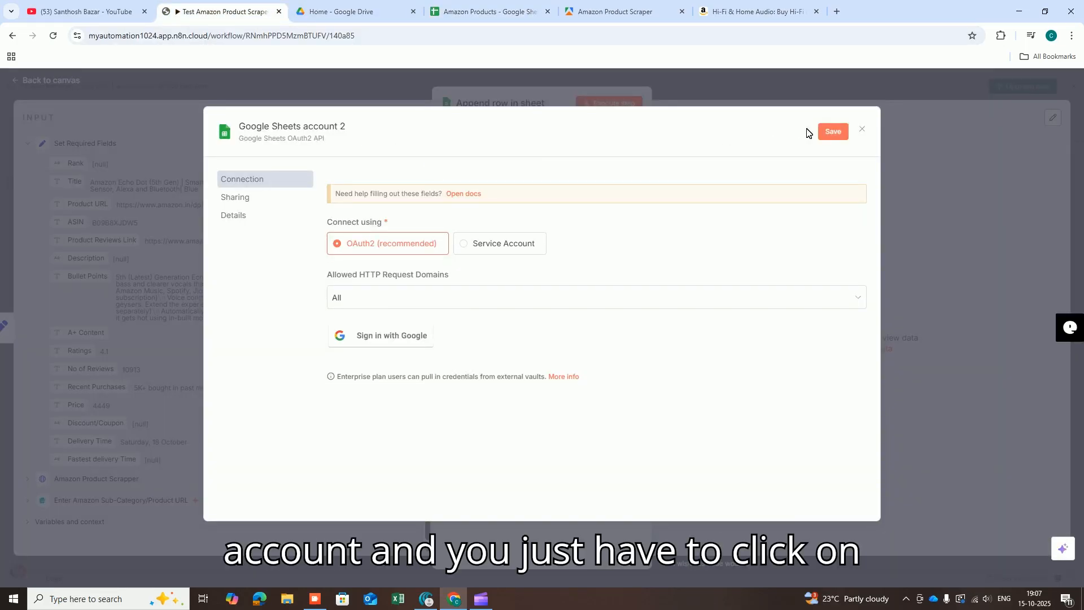
click(863, 129)
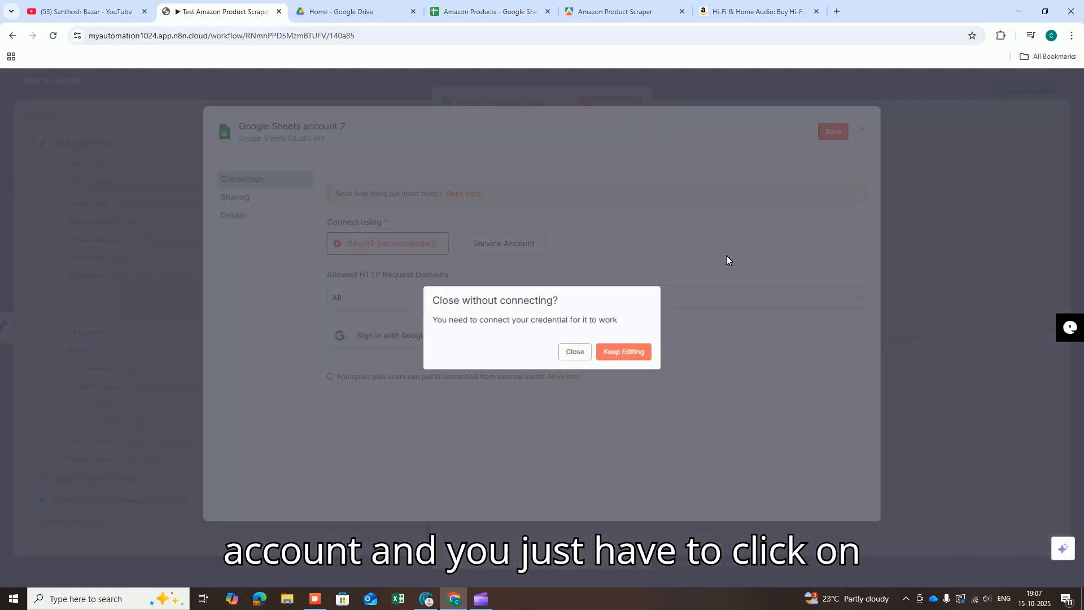
click(587, 352)
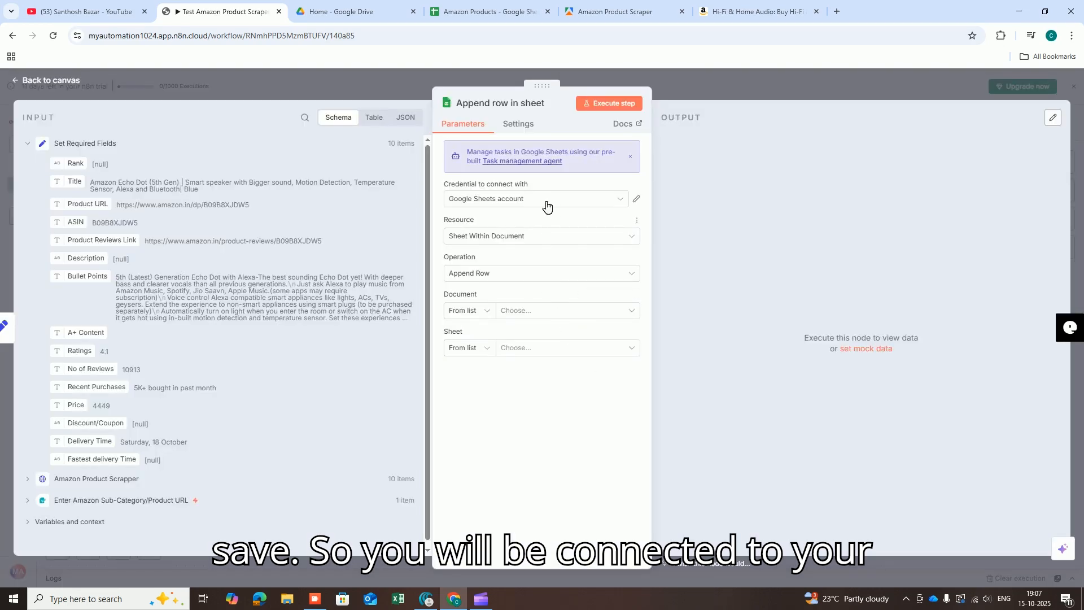
Point the Append row in sheet node to the Amazon Products document and its Sheet1 sheet.
click(549, 237)
click(549, 237)
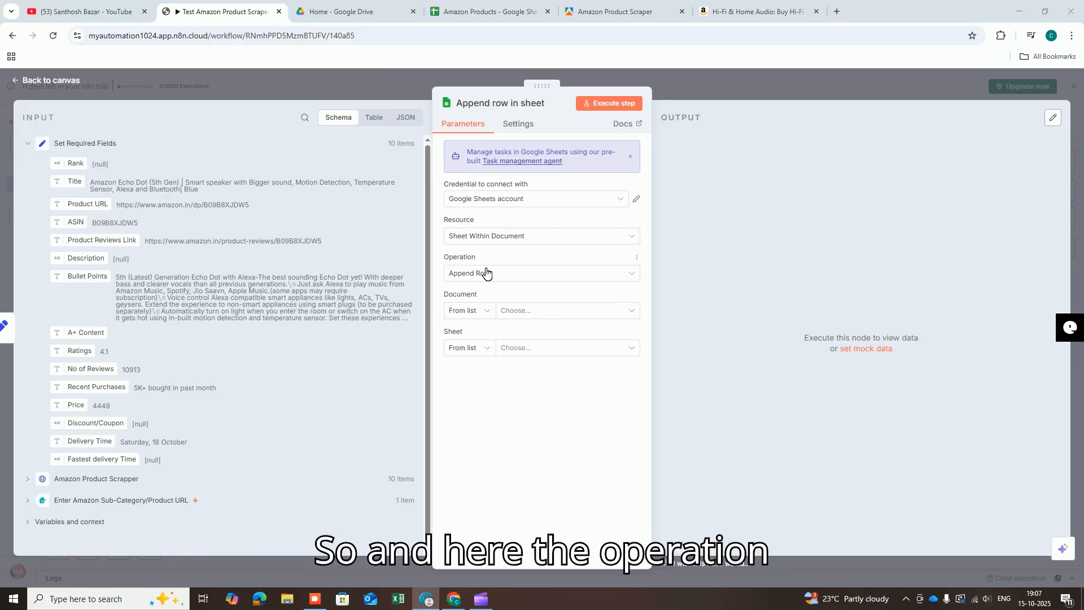
click(513, 316)
click(491, 363)
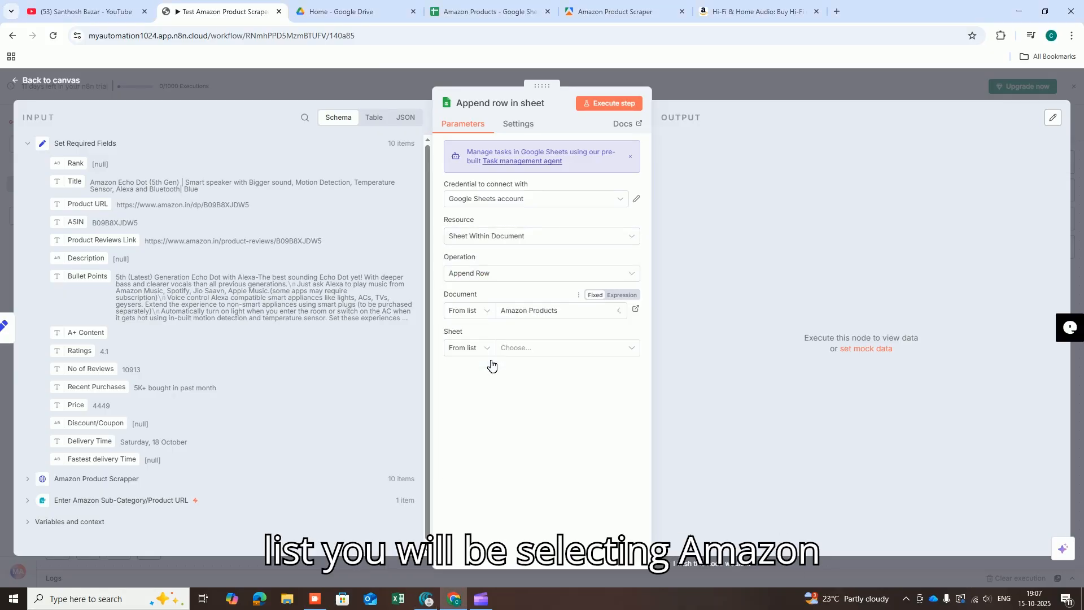
click(521, 348)
click(460, 375)
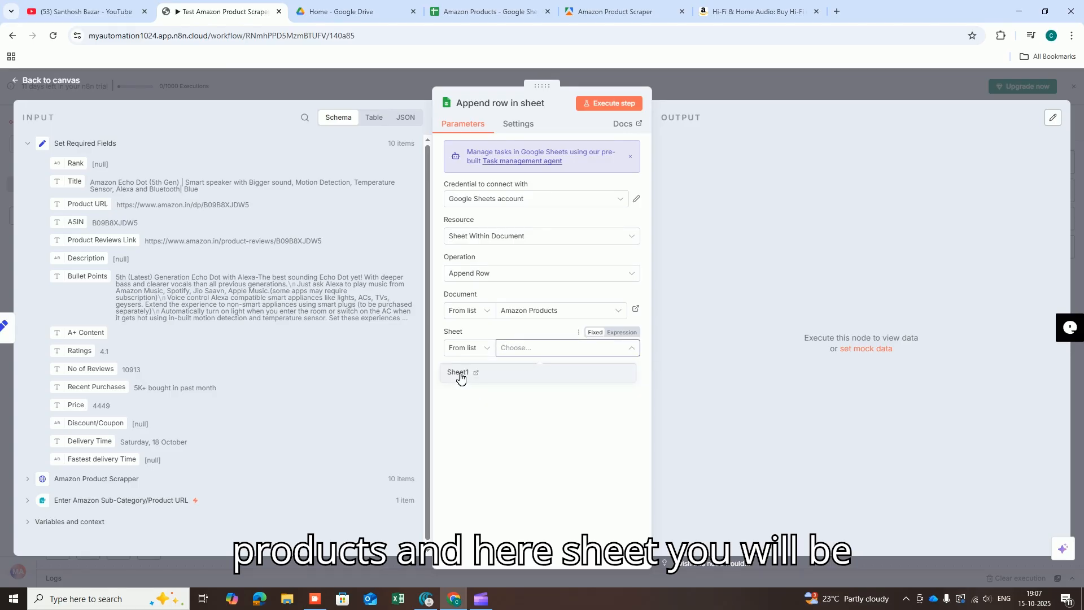
click(487, 11)
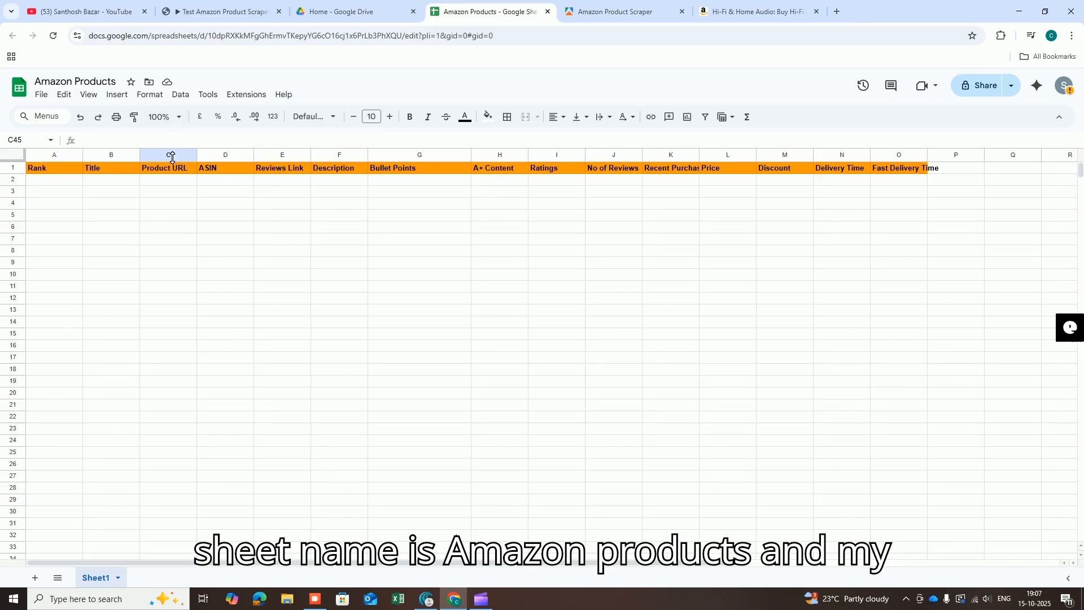
click(220, 11)
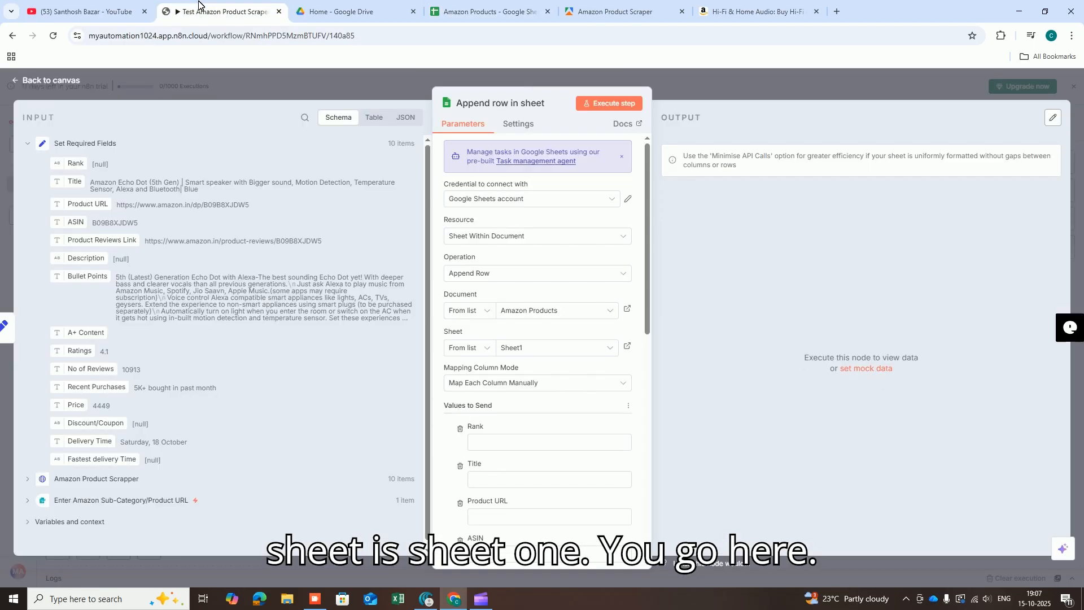
Map the Rank, Title, Product URL and ASIN columns to the matching fields from Set Required Fields.
scroll(496, 352, down, 2)
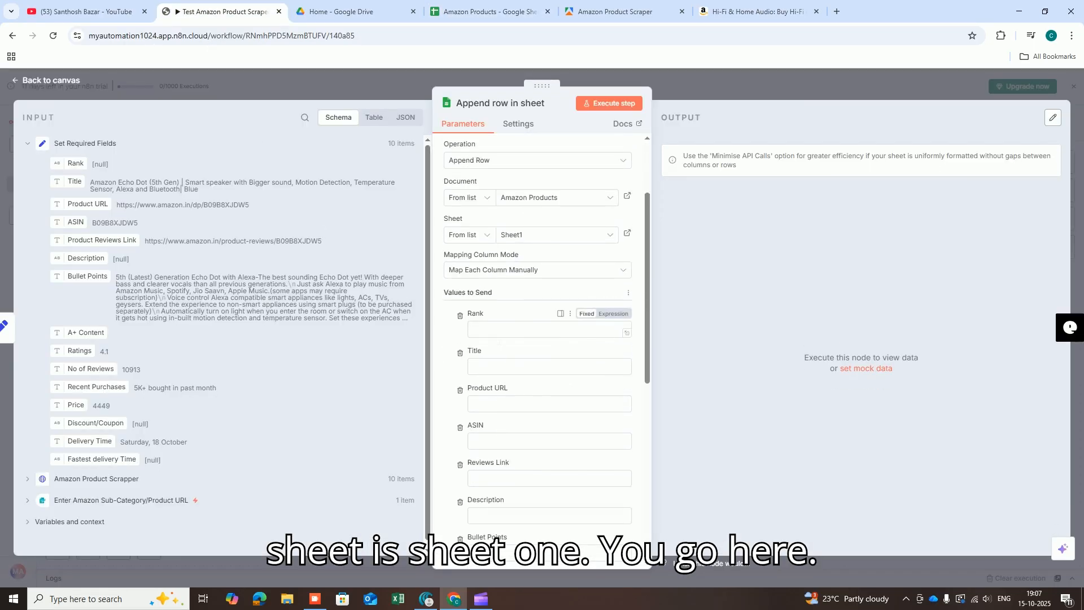
click(508, 329)
drag(81, 172, 496, 333)
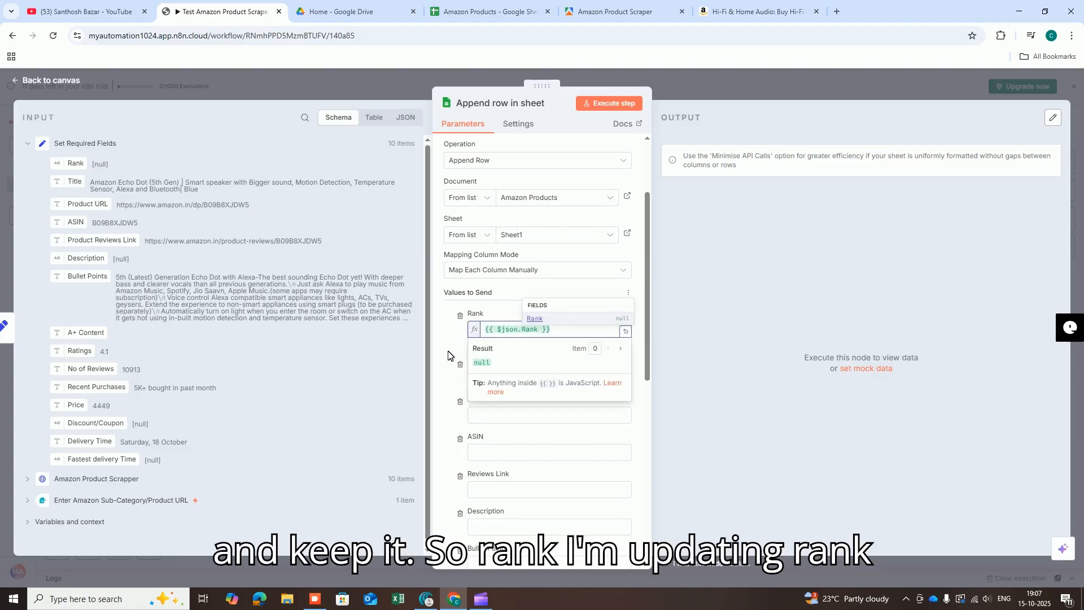
scroll(442, 339, down, 2)
drag(76, 191, 516, 267)
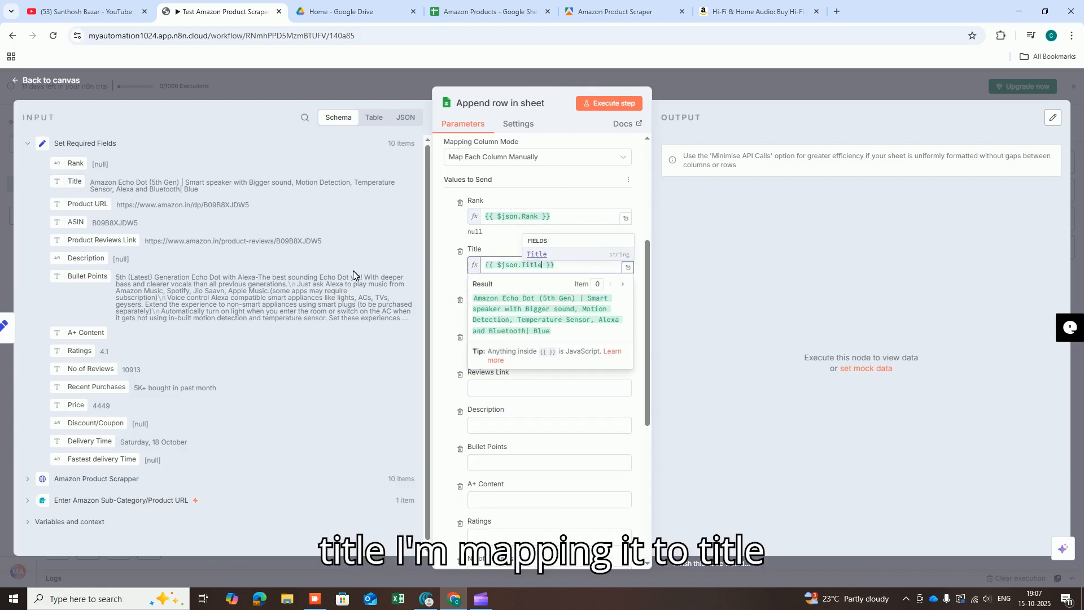
drag(89, 204, 531, 322)
drag(78, 227, 515, 364)
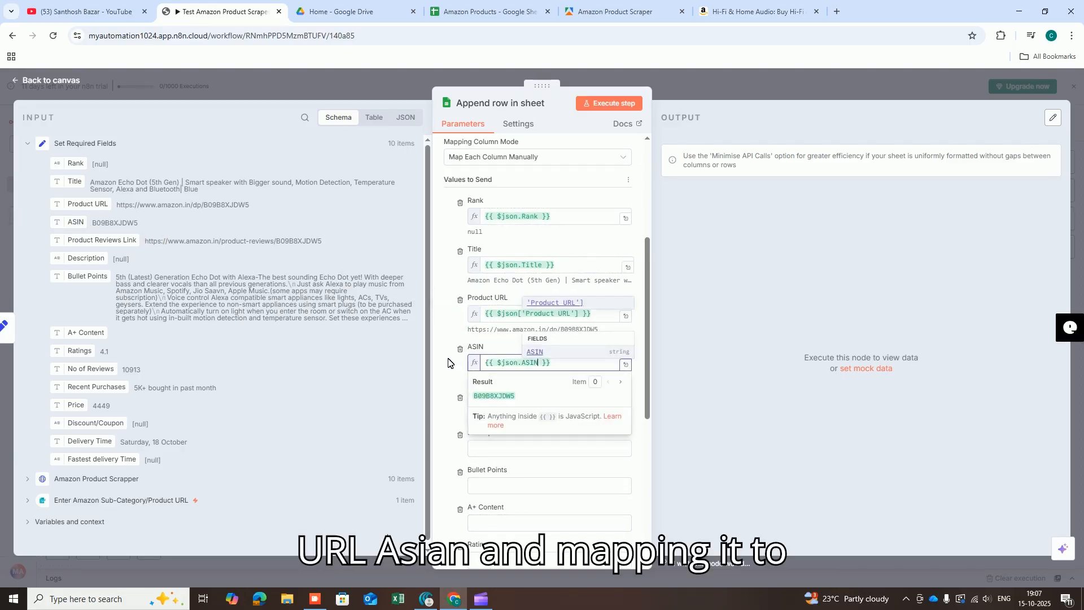
click(449, 363)
Map Reviews Link to the Product Reviews Link field, and Description and Bullet Points to their matching input fields.
scroll(446, 373, down, 2)
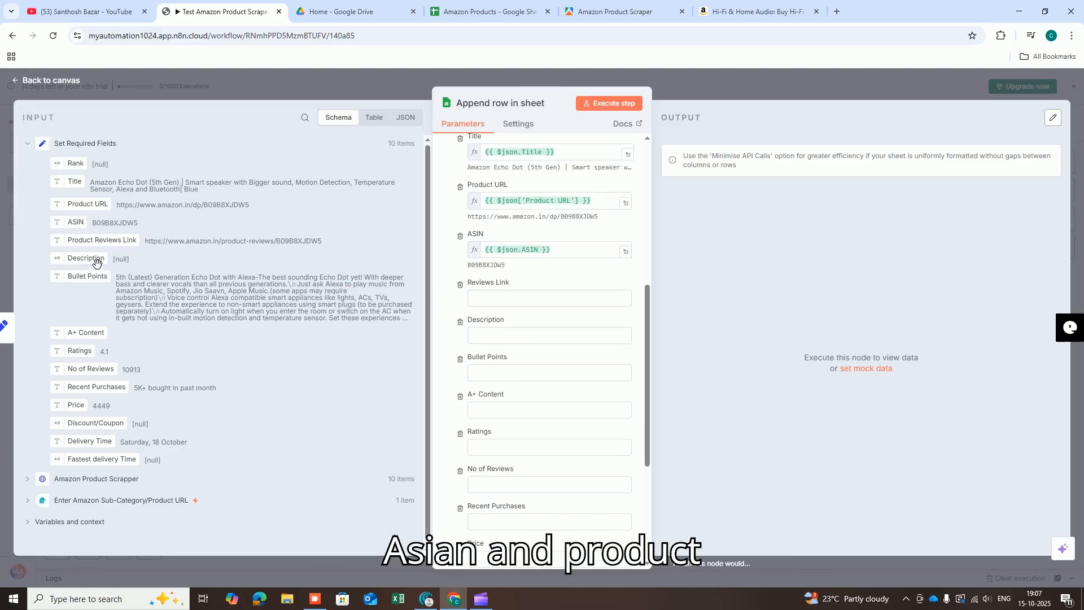
drag(104, 251, 542, 299)
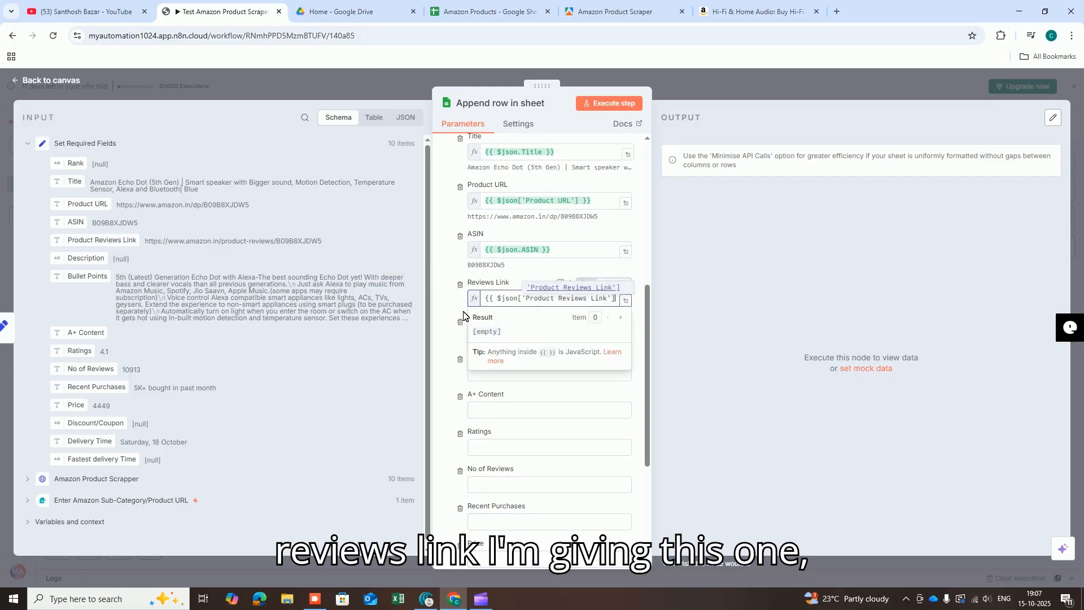
click(452, 305)
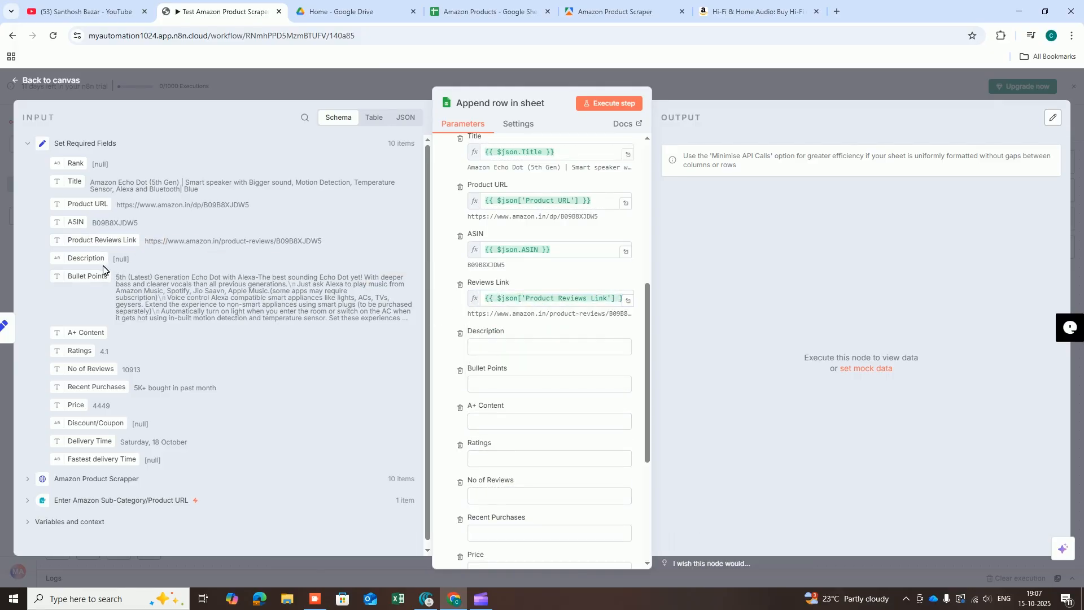
drag(102, 264, 585, 359)
click(443, 347)
drag(107, 282, 529, 401)
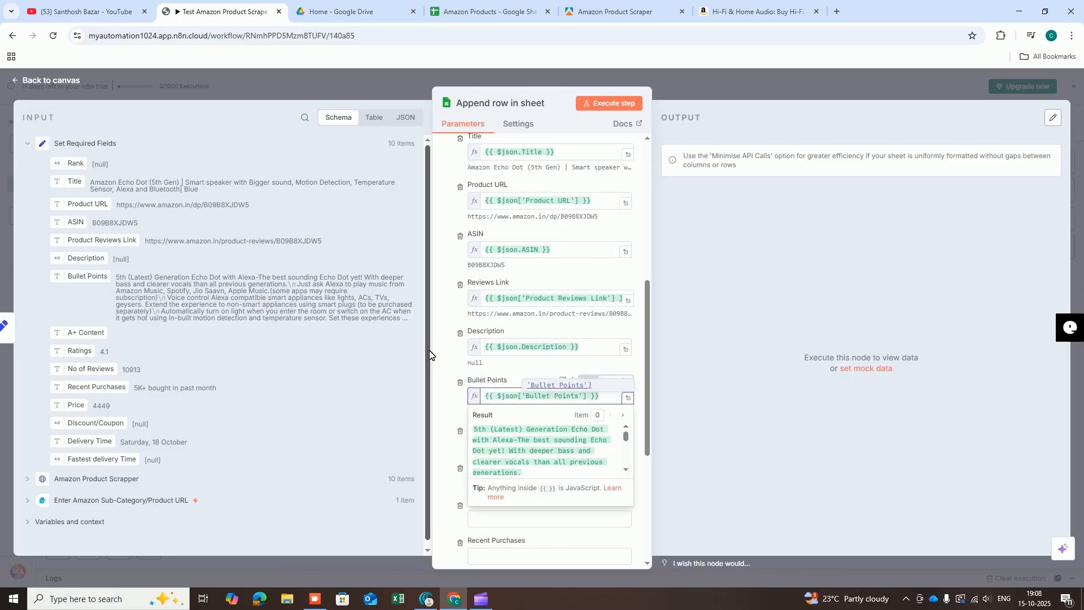
click(446, 351)
Map the A+ Content, Ratings and No of Reviews columns to the input fields of the same names.
scroll(482, 380, down, 3)
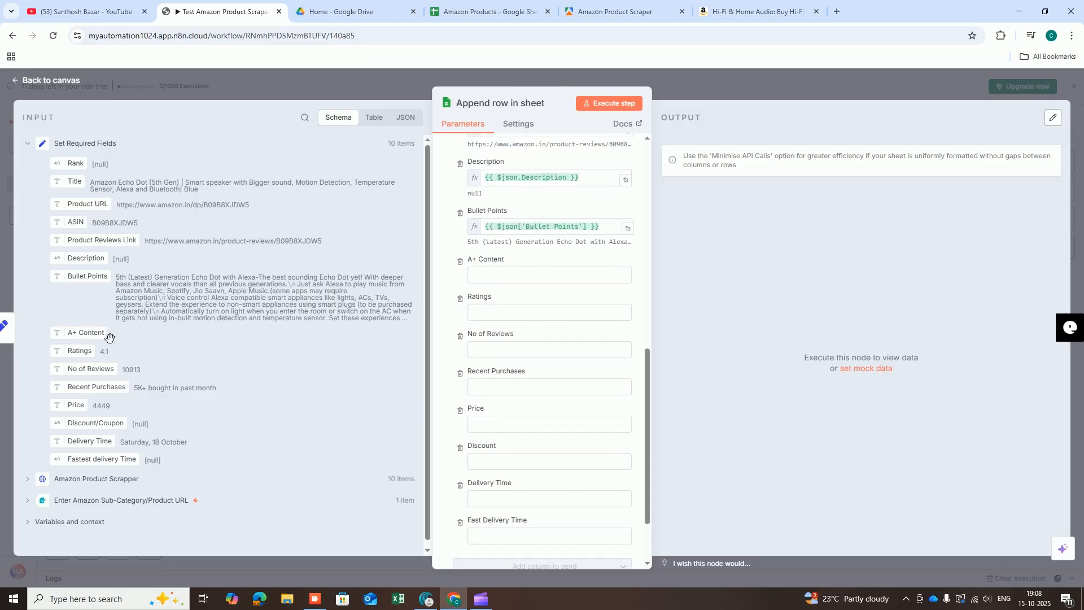
drag(104, 338, 505, 289)
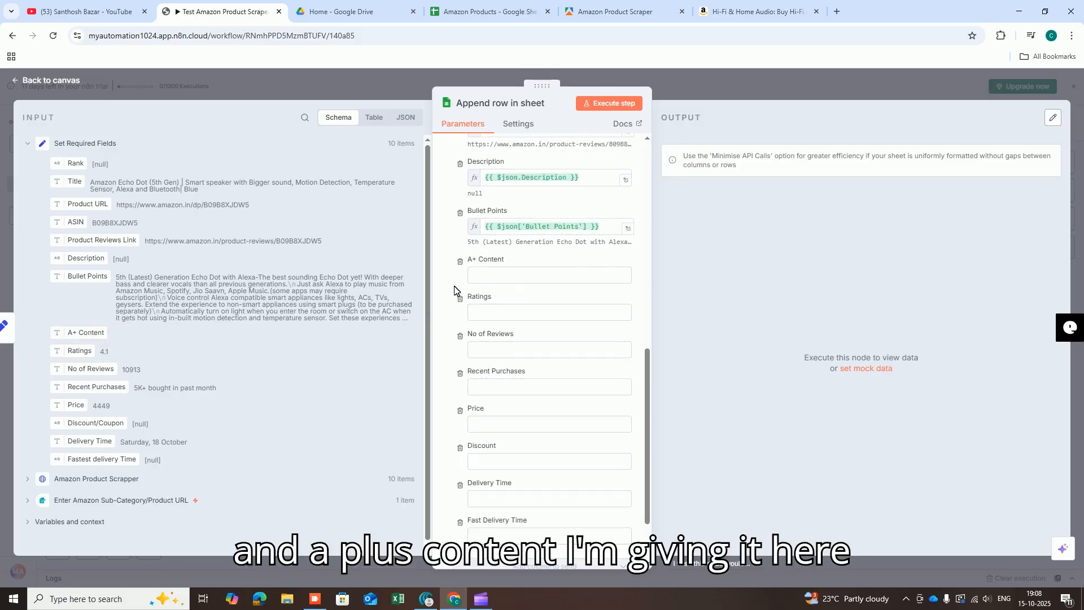
drag(90, 326, 491, 274)
drag(88, 354, 511, 339)
click(447, 331)
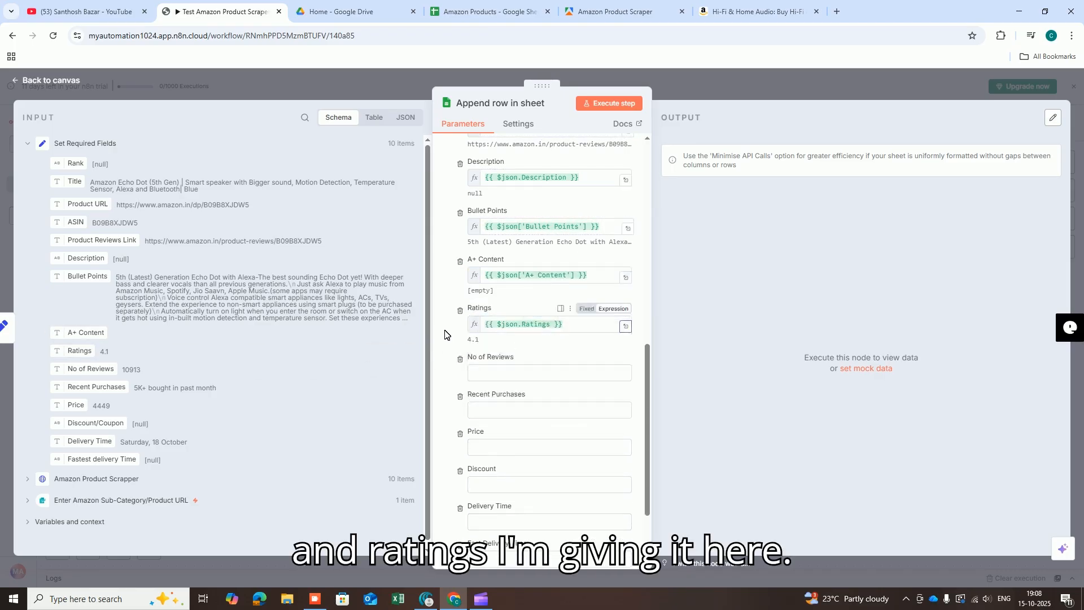
drag(95, 377, 545, 374)
click(260, 429)
Map Recent Purchases and Price to their matching input fields, and Discount to the Discount/Coupon field.
drag(99, 388, 509, 435)
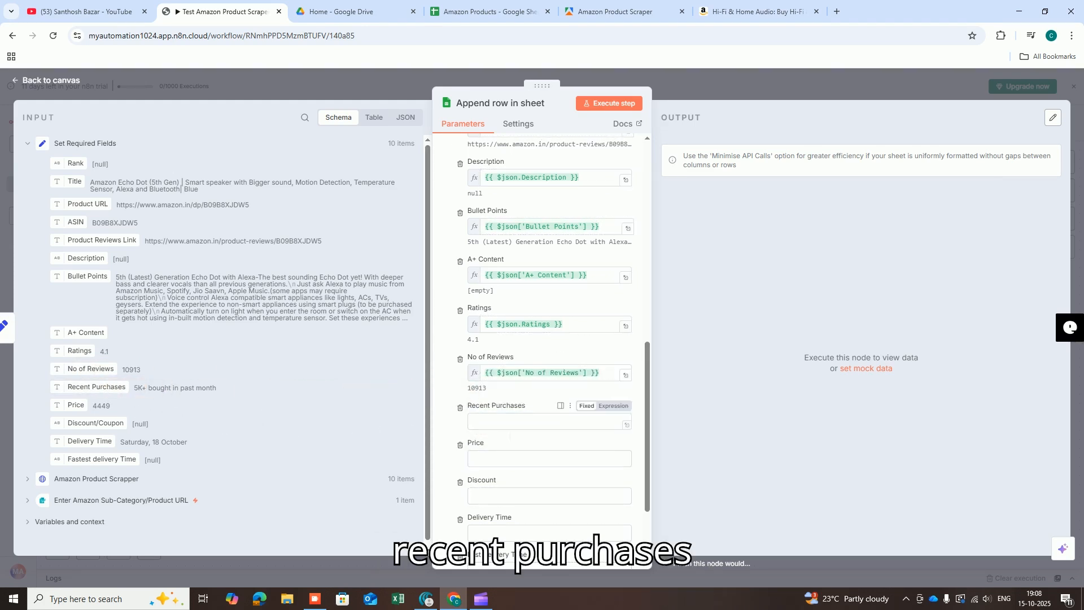
drag(101, 392, 516, 432)
drag(84, 410, 525, 472)
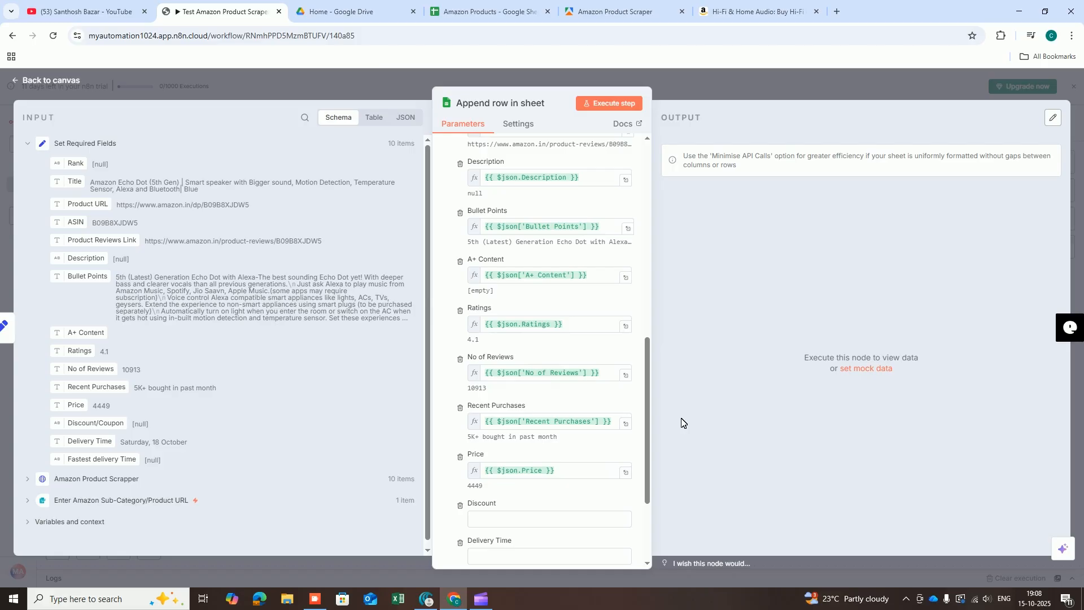
drag(102, 424, 520, 519)
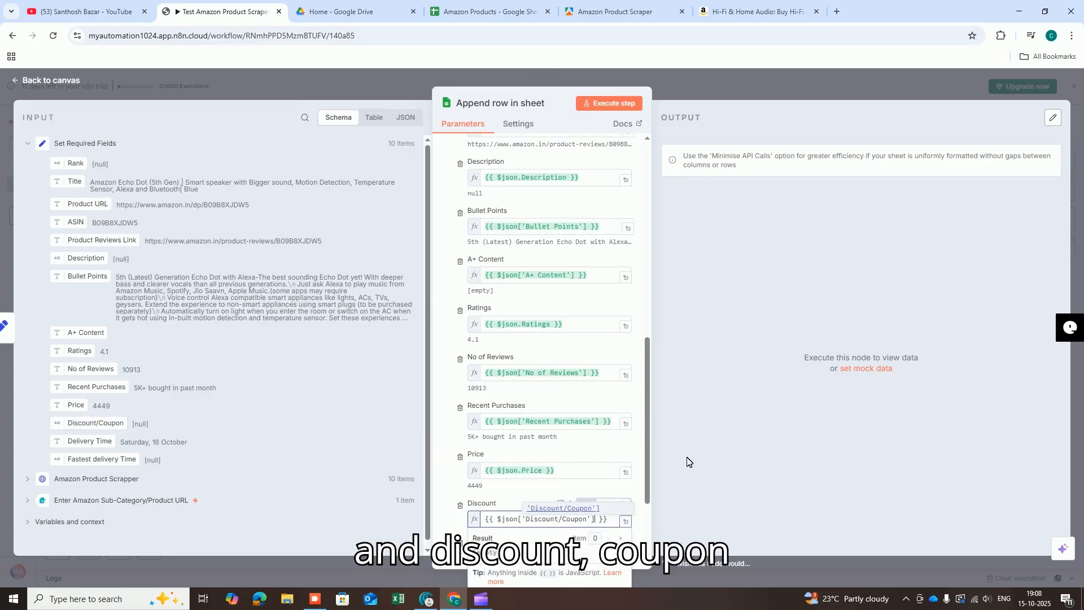
click(672, 466)
Map the Delivery Time column to Delivery Time and the Fast Delivery Time column to Fastest delivery Time.
scroll(570, 460, down, 3)
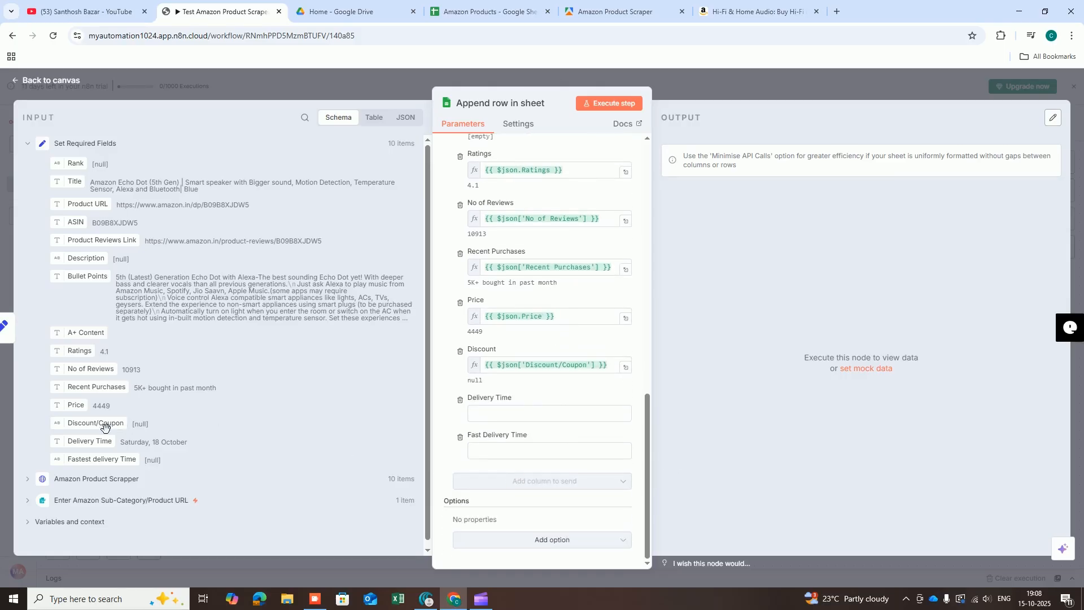
drag(98, 446, 497, 413)
click(725, 416)
drag(101, 459, 552, 471)
click(721, 440)
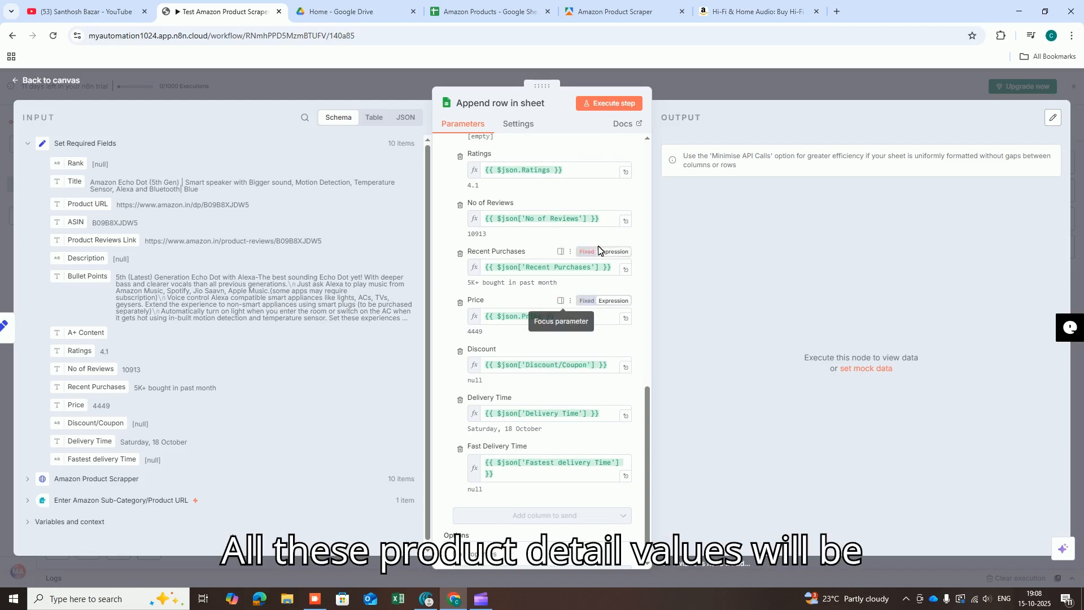
Execute the Append row in sheet step, return to the canvas and save the workflow.
click(613, 104)
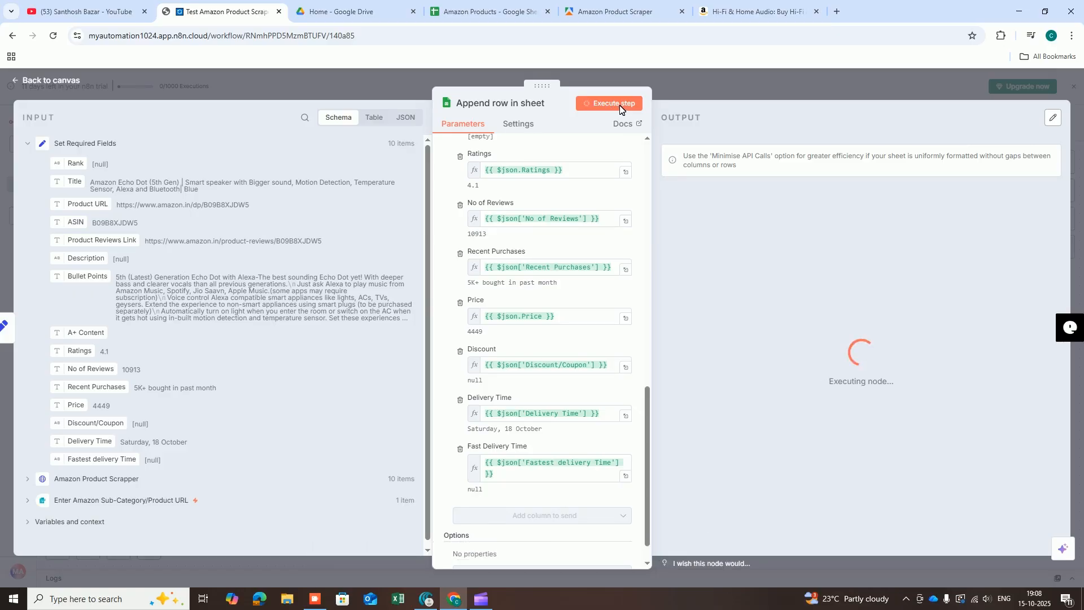
click(65, 80)
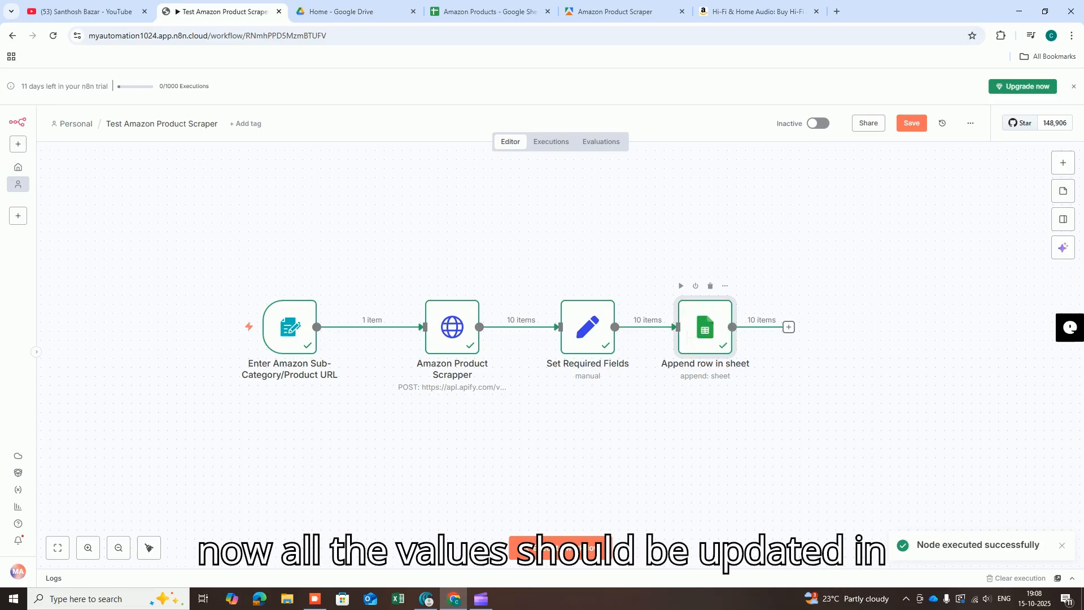
click(910, 124)
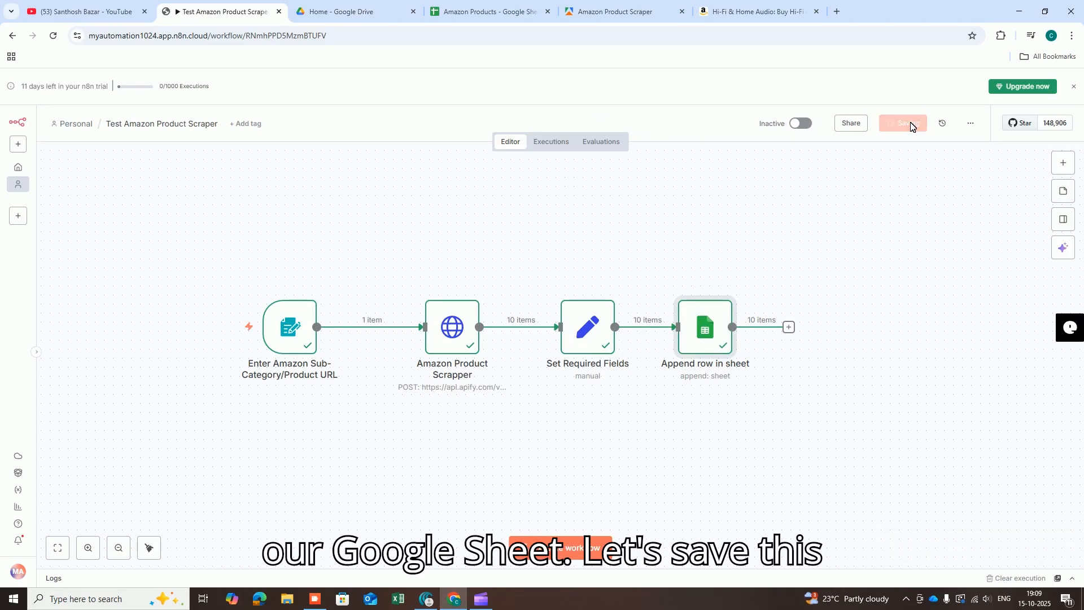
Switch to the Amazon Products Google Sheet, look through the appended products and clear the contents of rows 2 to 22.
click(486, 11)
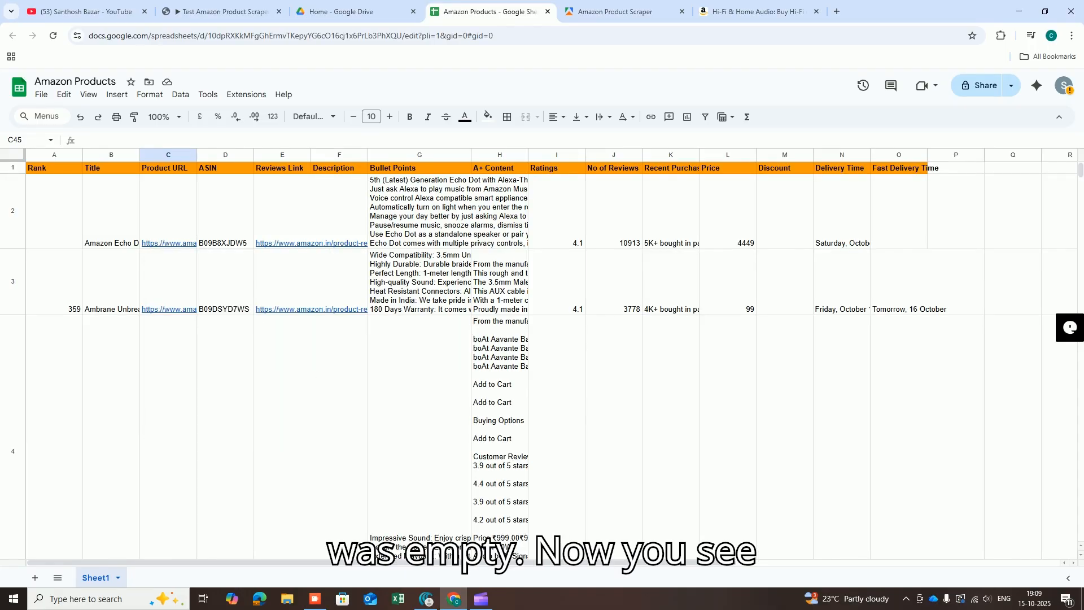
scroll(437, 291, down, 5)
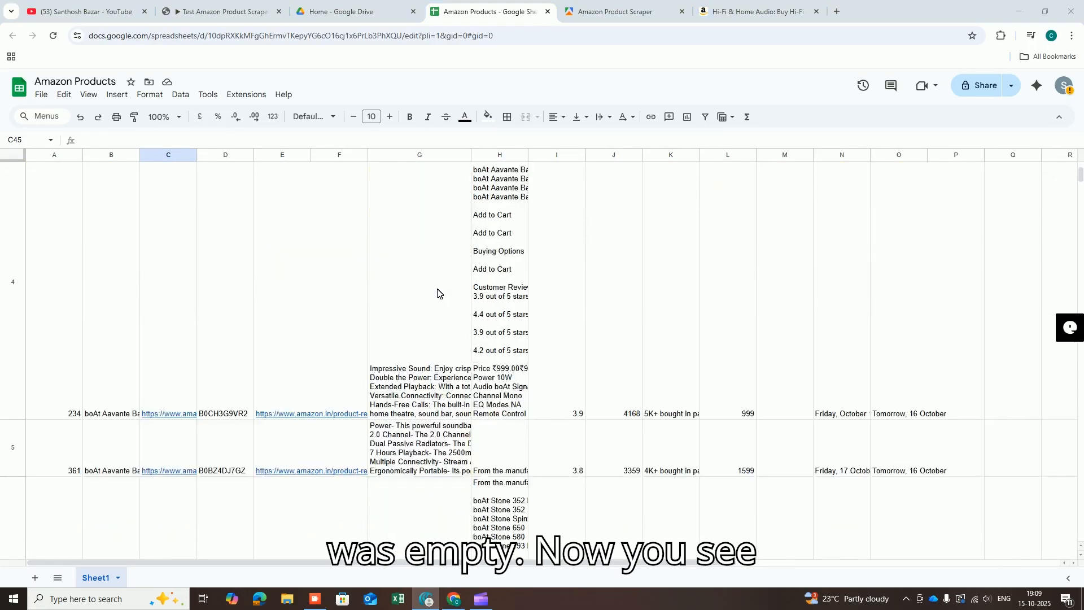
scroll(438, 291, down, 15)
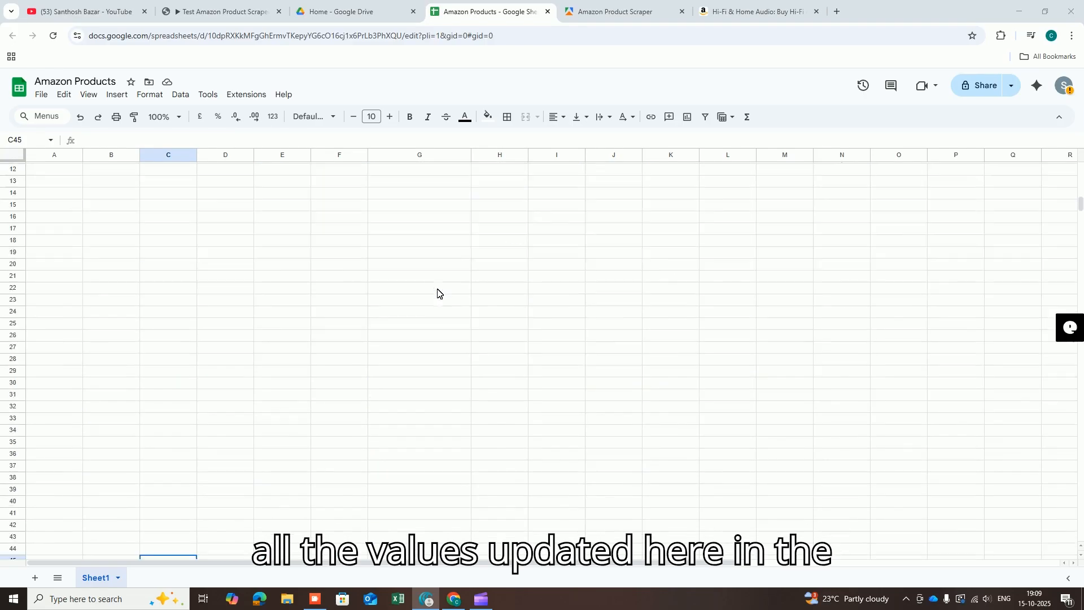
scroll(437, 291, up, 20)
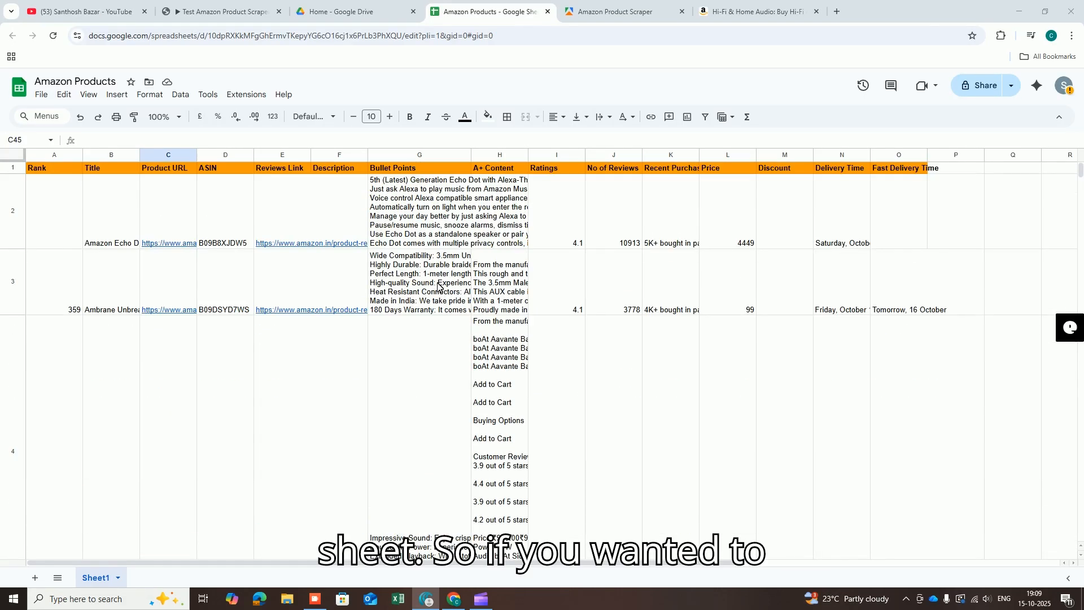
click(12, 209)
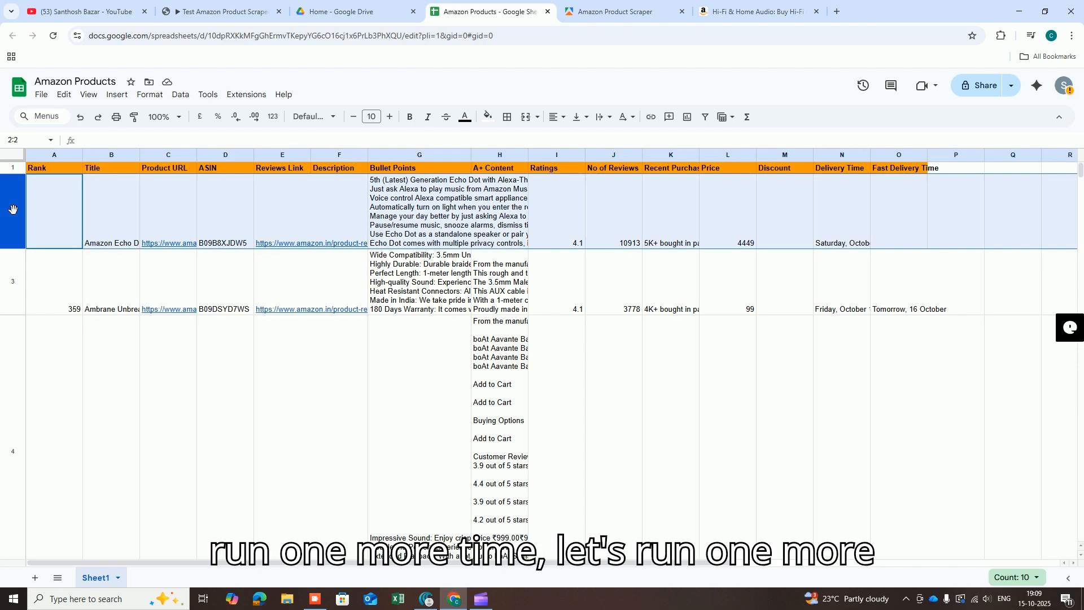
key(shift+Down)
key(shift+Down)
key(shift+Down)
key(shift+Down)
key(shift+Down)
key(shift+Down)
key(shift+Down)
key(shift+Down)
key(shift+Down)
key(shift+Down)
key(shift+Down)
key(shift+Down)
key(shift+Down)
key(shift+Down)
key(shift+Down)
key(shift+Down)
key(shift+Down)
key(shift+Down)
key(shift+Down)
key(shift+Down)
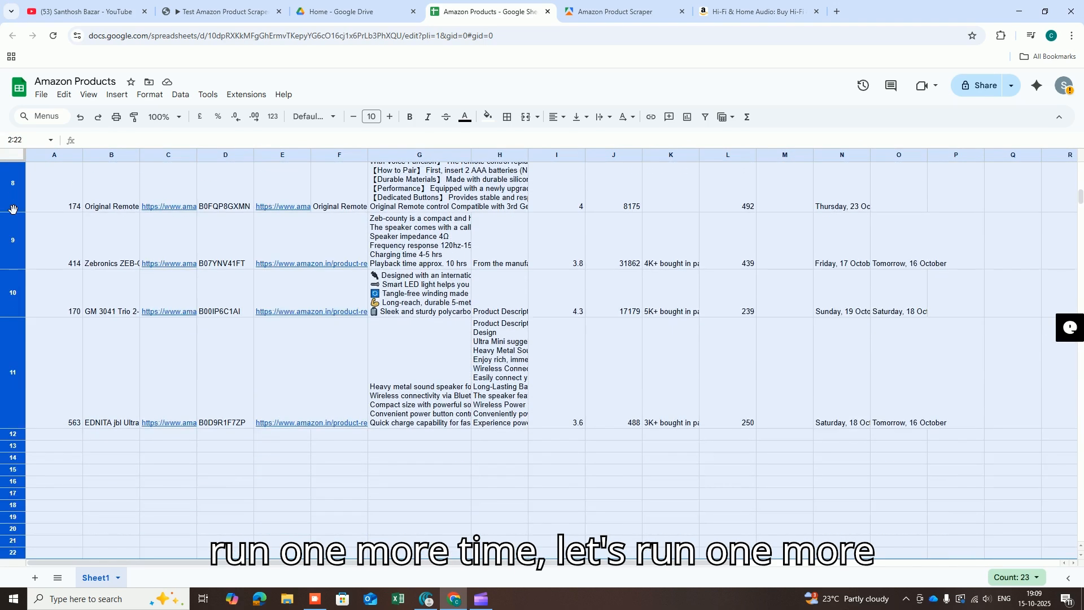
key(Delete)
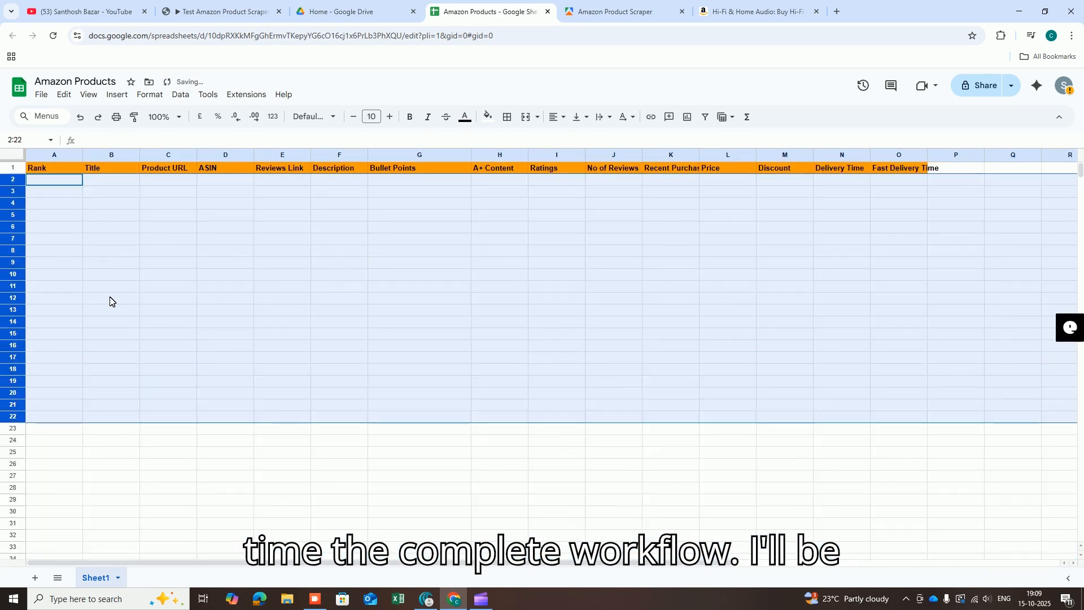
scroll(107, 300, up, 2)
Switch to the Amazon site and open the Living Room page within Home & Kitchen.
click(595, 11)
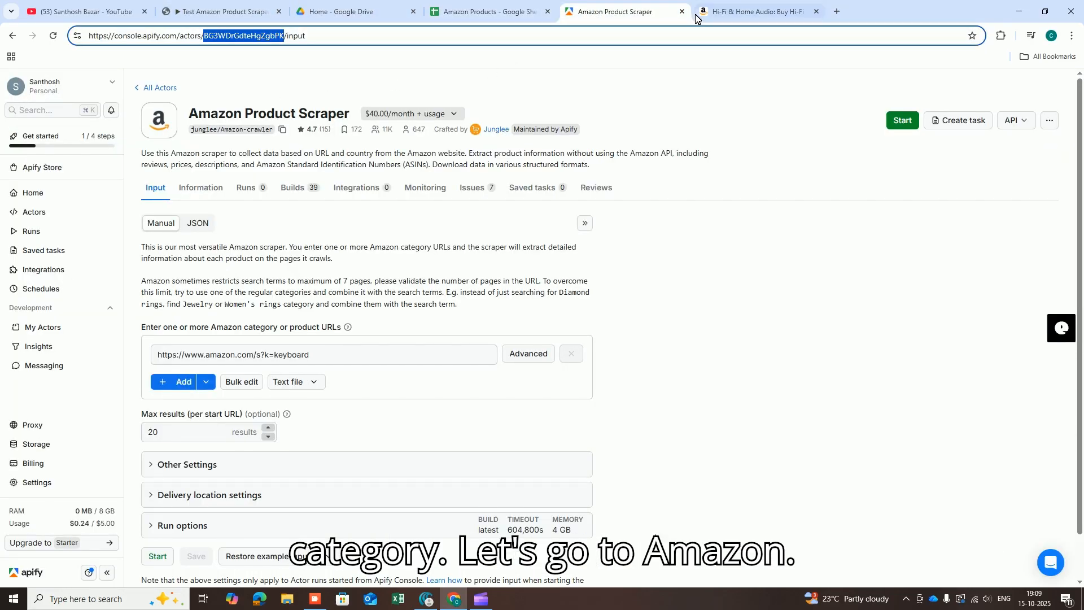
click(723, 11)
scroll(120, 254, up, 5)
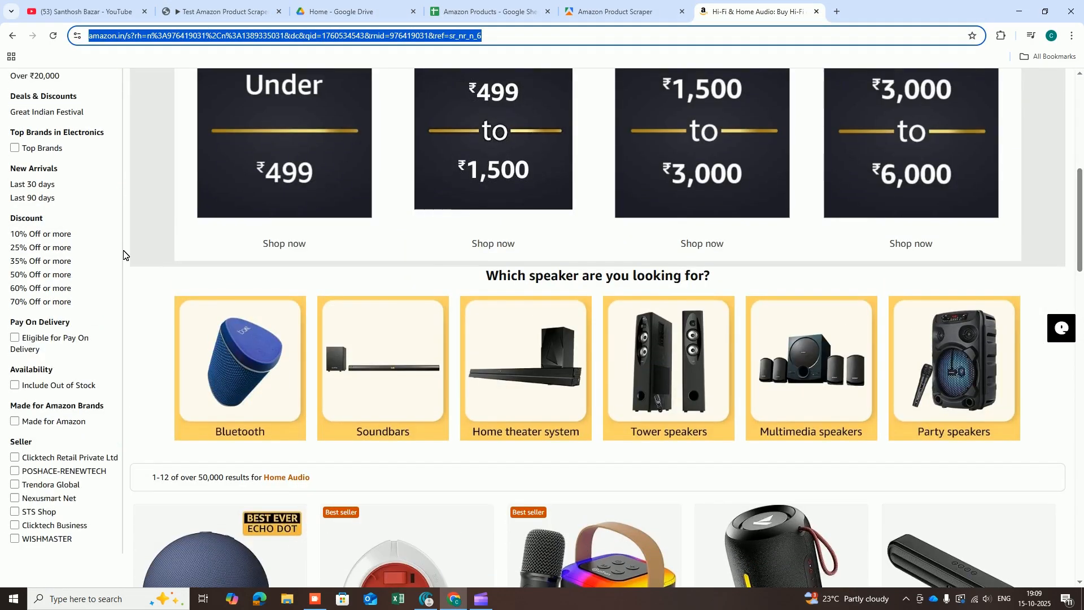
scroll(120, 254, up, 10)
click(375, 115)
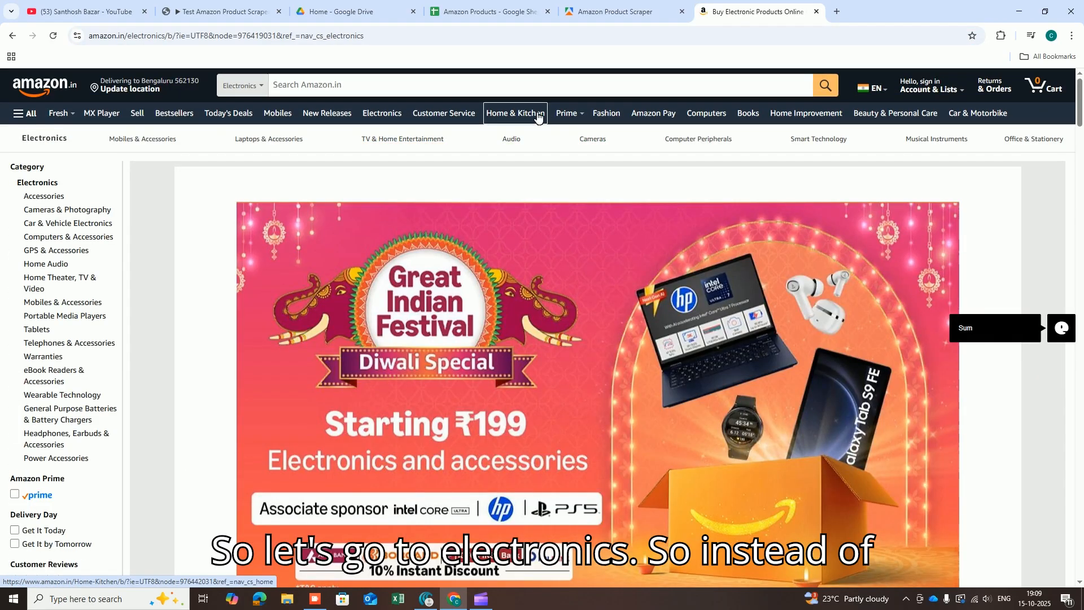
click(537, 114)
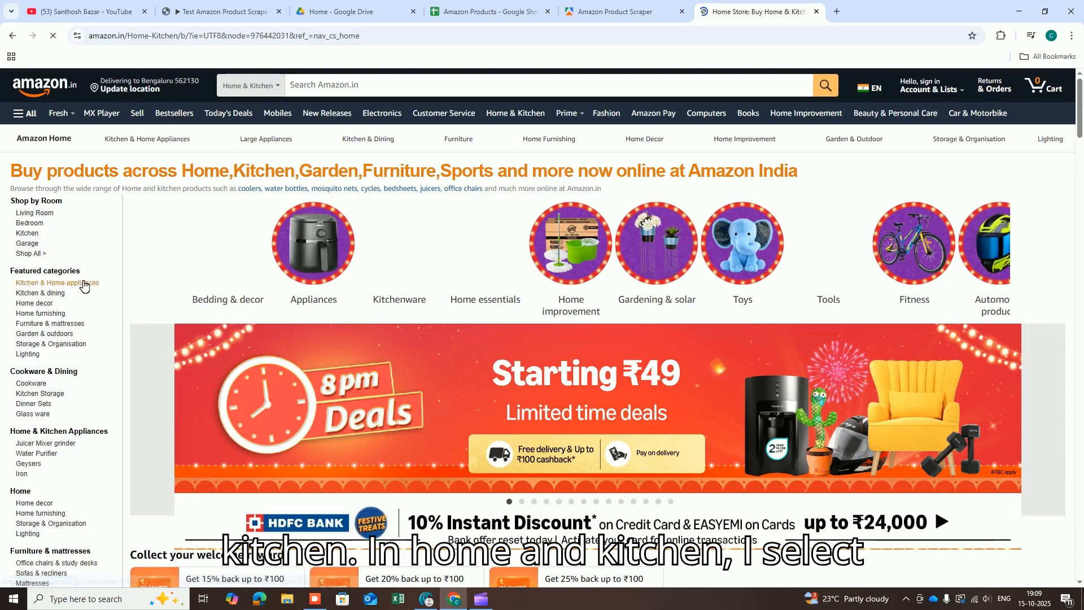
click(50, 216)
scroll(261, 308, down, 5)
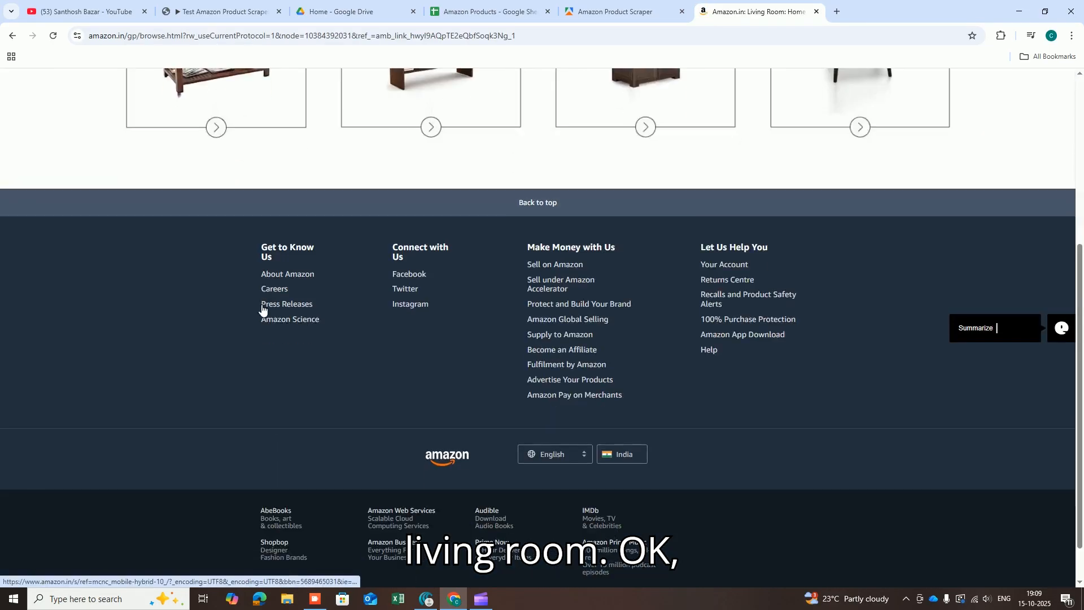
scroll(259, 307, up, 6)
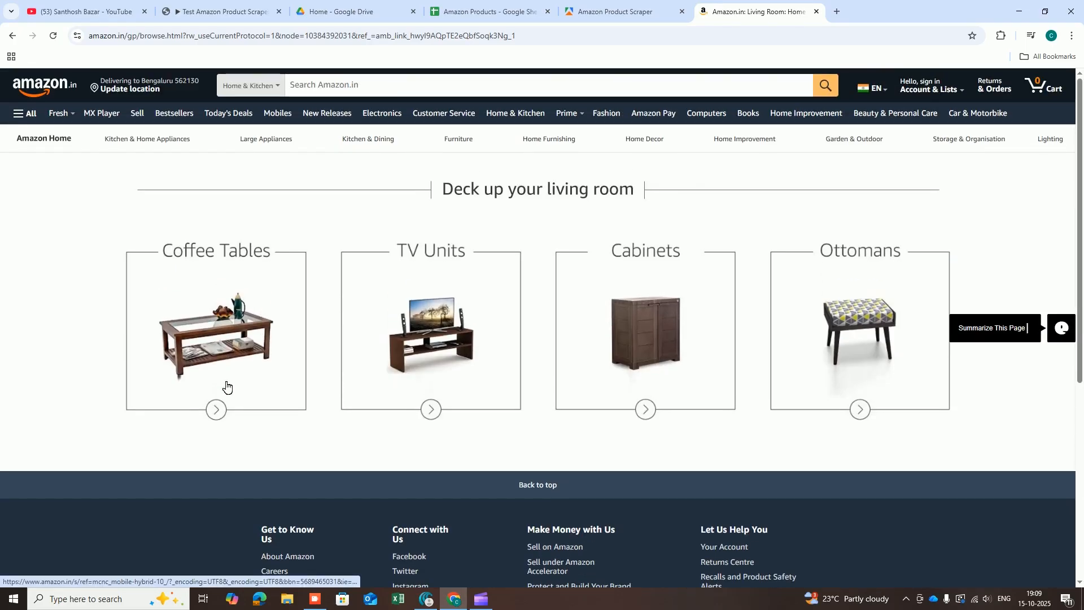
Open the Coffee Tables sub-category, look over its product listing and copy the page URL.
click(223, 333)
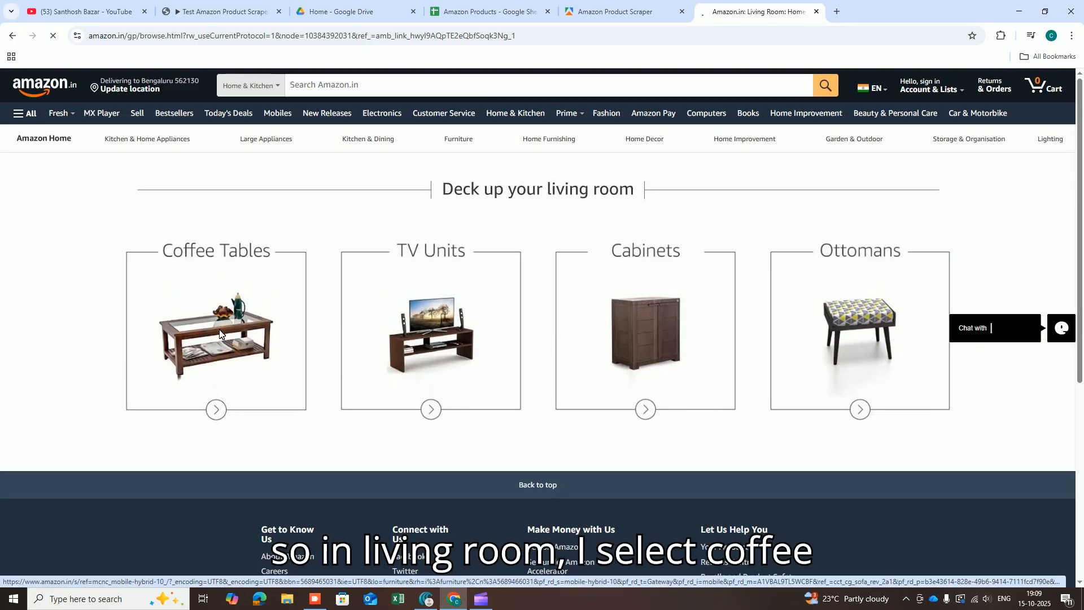
scroll(319, 275, down, 4)
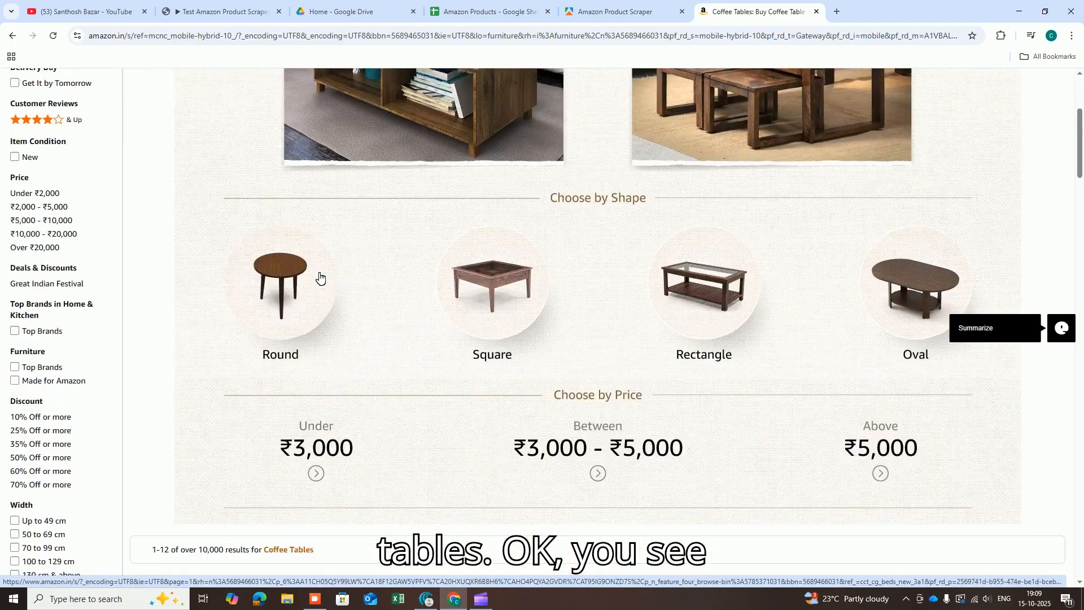
scroll(317, 274, down, 9)
scroll(272, 146, up, 6)
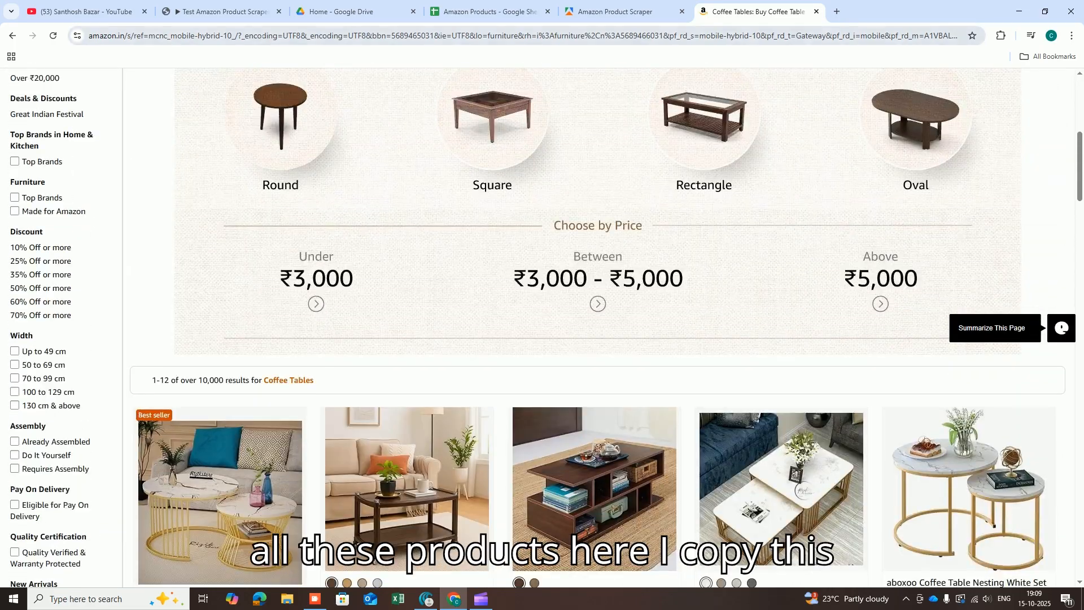
click(261, 38)
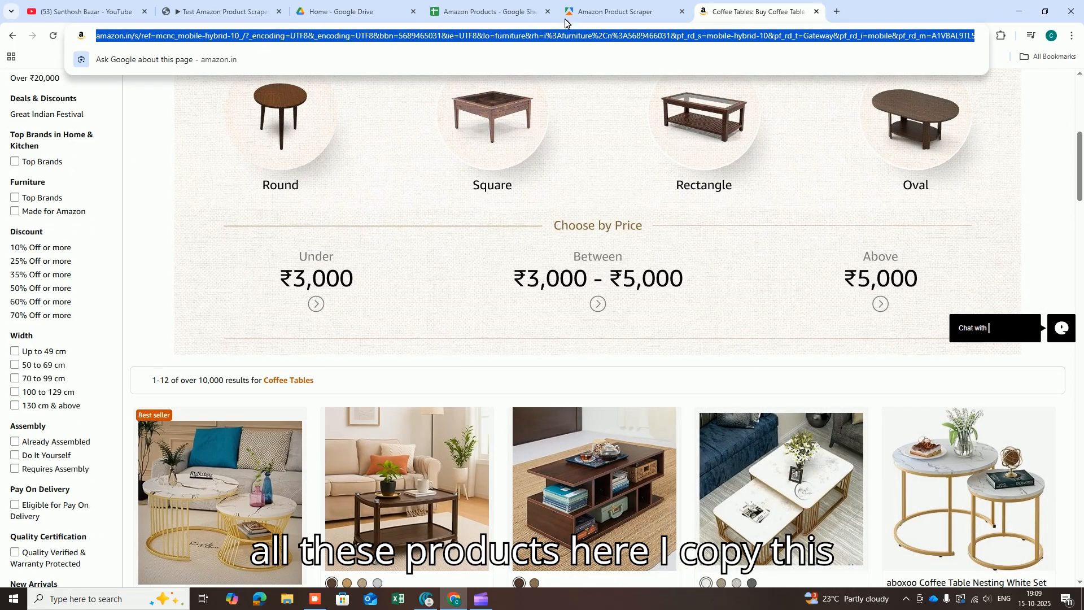
Execute the n8n workflow and submit its form with the copied coffee tables URL and 5 as the number of products.
click(172, 7)
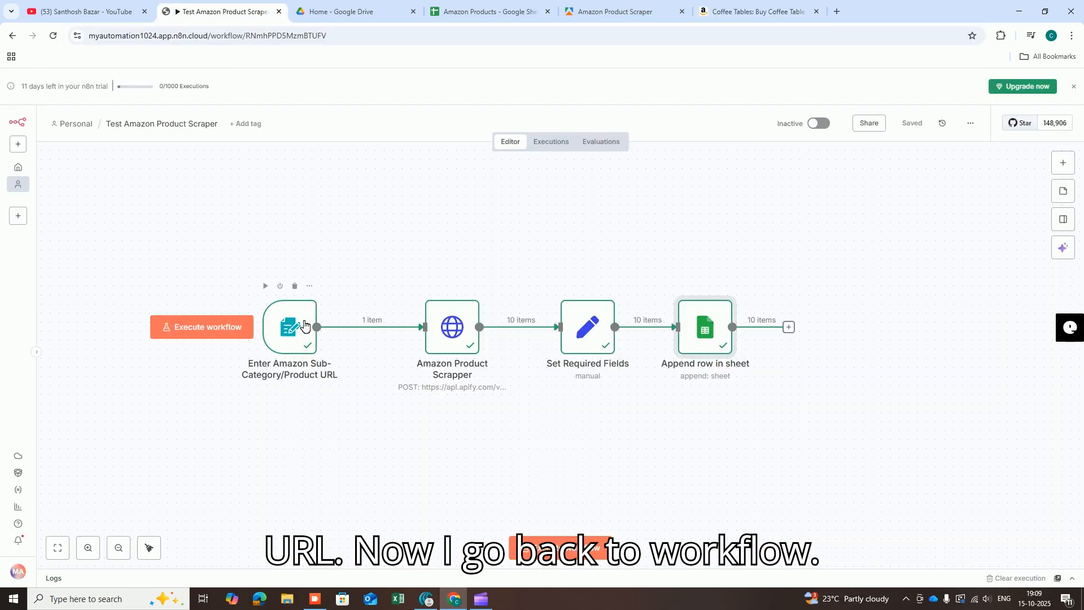
click(559, 549)
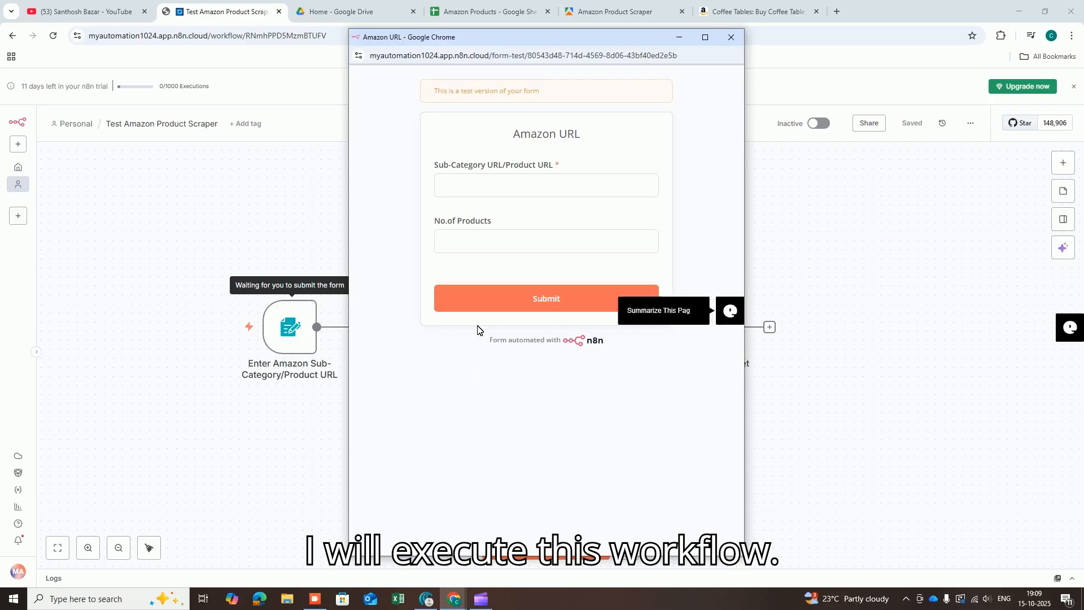
click(492, 187)
key(ctrl+v)
click(478, 249)
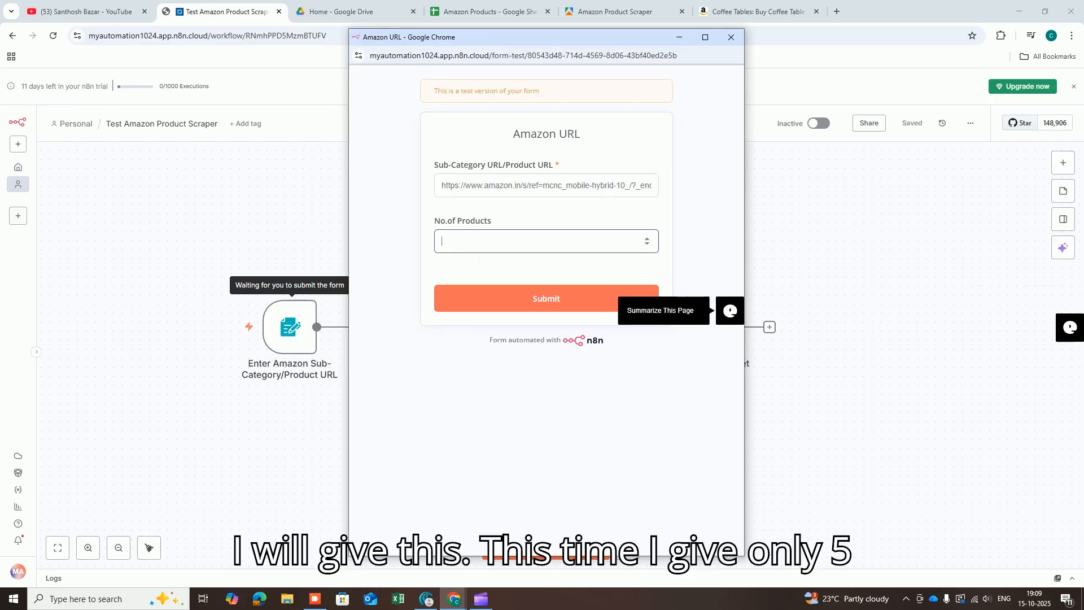
text(5)
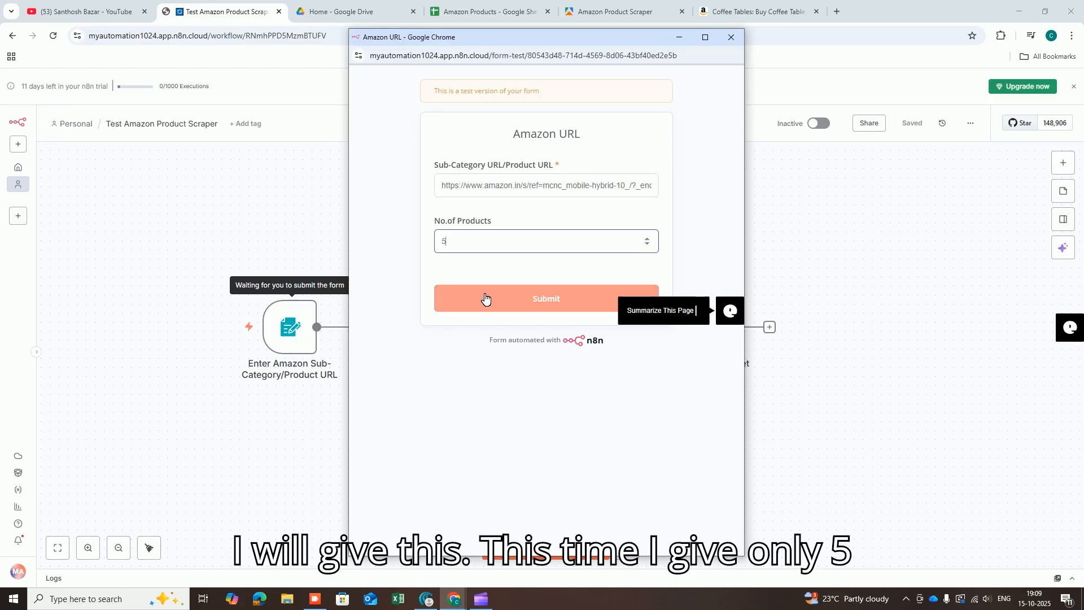
click(485, 297)
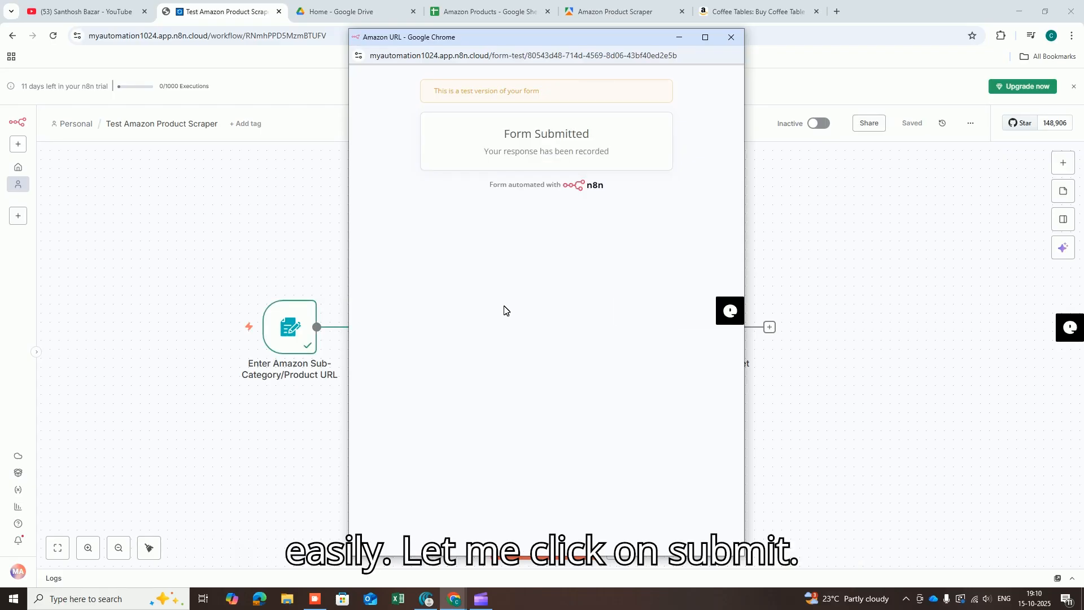
click(731, 36)
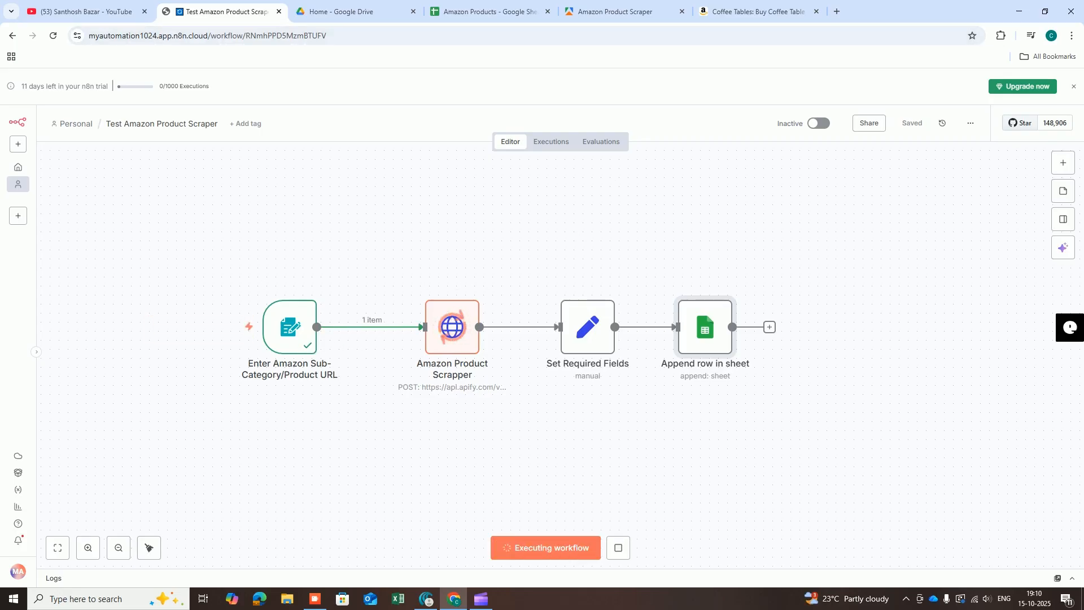
Check the Amazon Products sheet during the run, and return to n8n to check the workflow's progress.
click(464, 14)
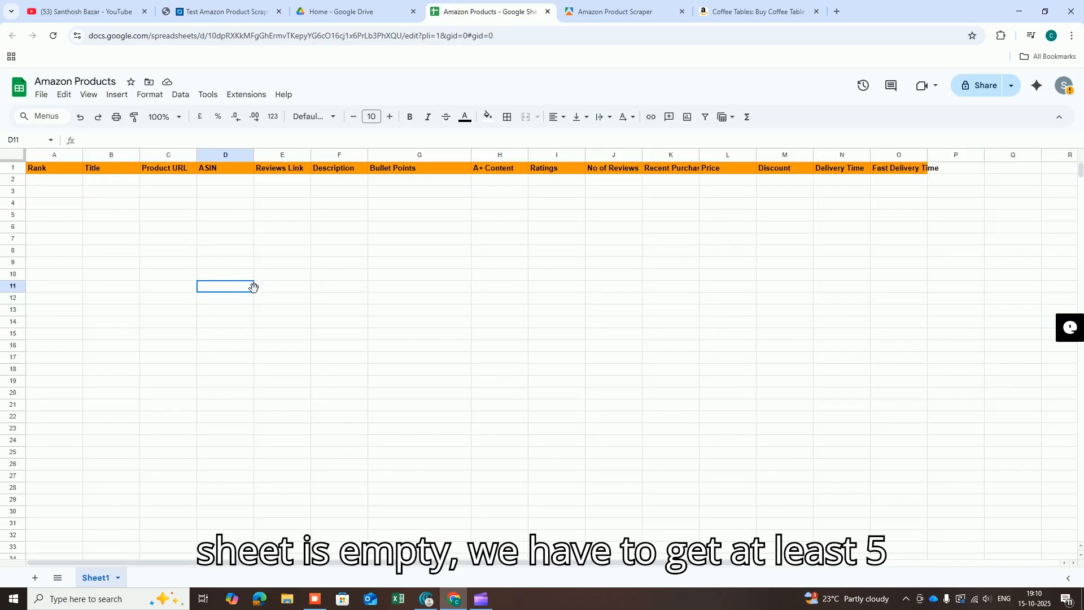
click(248, 287)
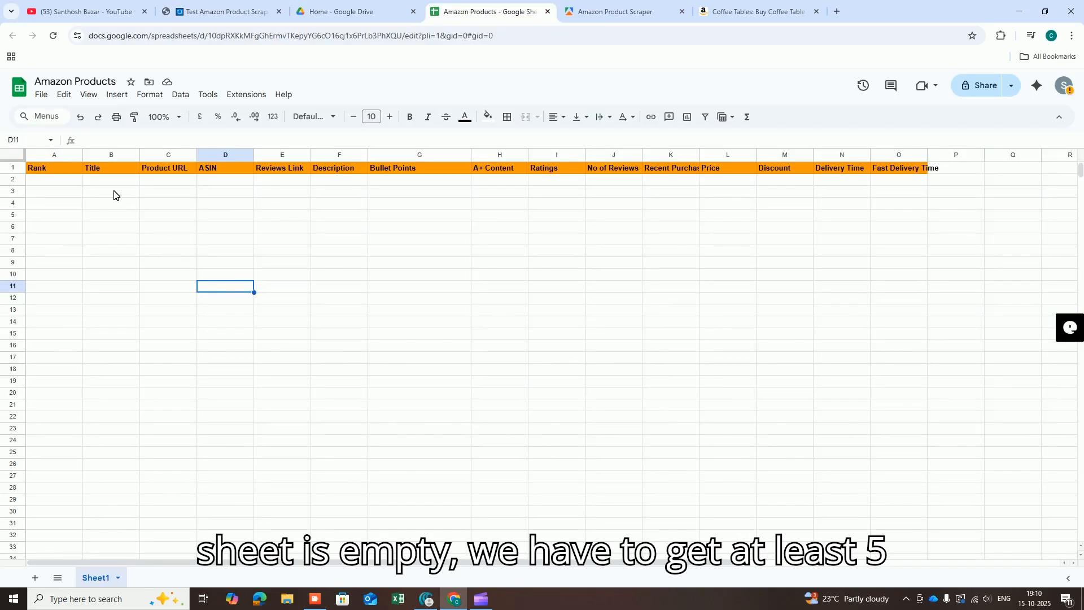
click(217, 11)
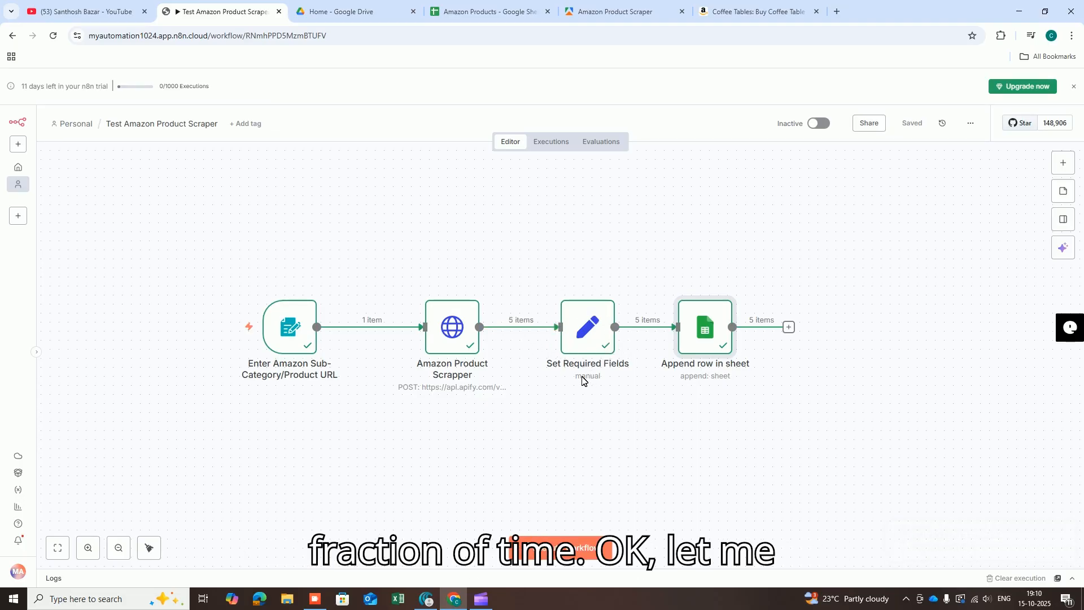
Review the newly appended rows in the Amazon Products sheet and preview the product links of the first two products.
click(484, 11)
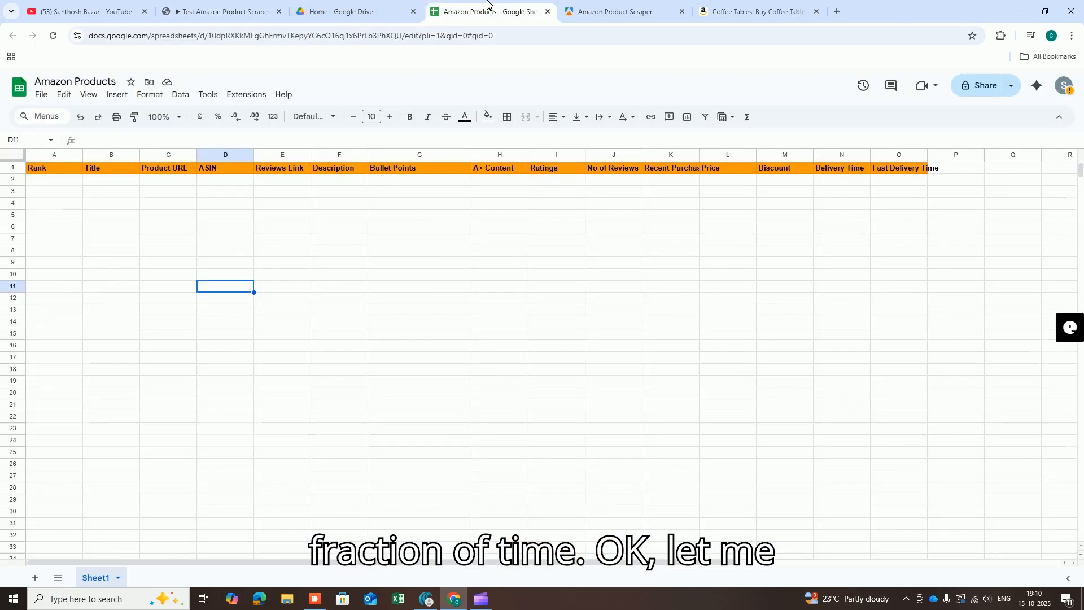
scroll(402, 320, down, 5)
scroll(393, 332, down, 2)
scroll(394, 331, up, 5)
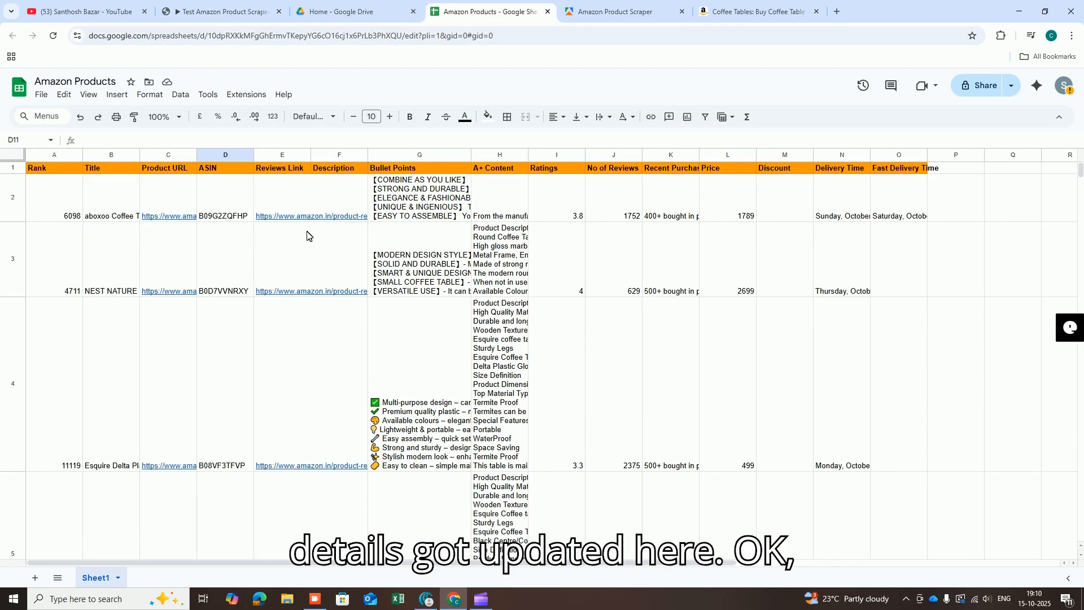
mouse_move(170, 219)
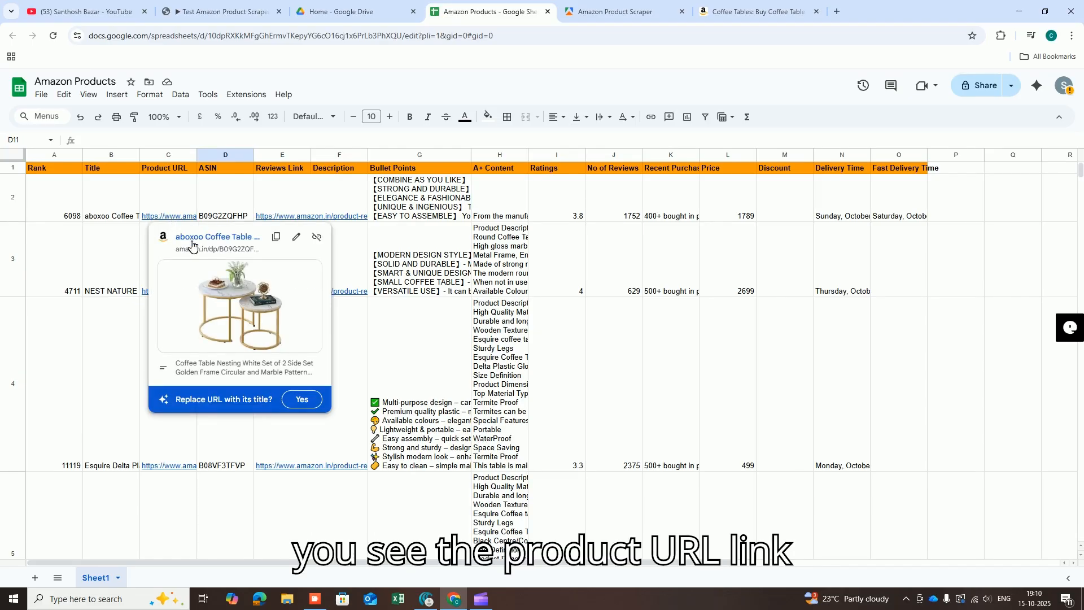
mouse_move(165, 297)
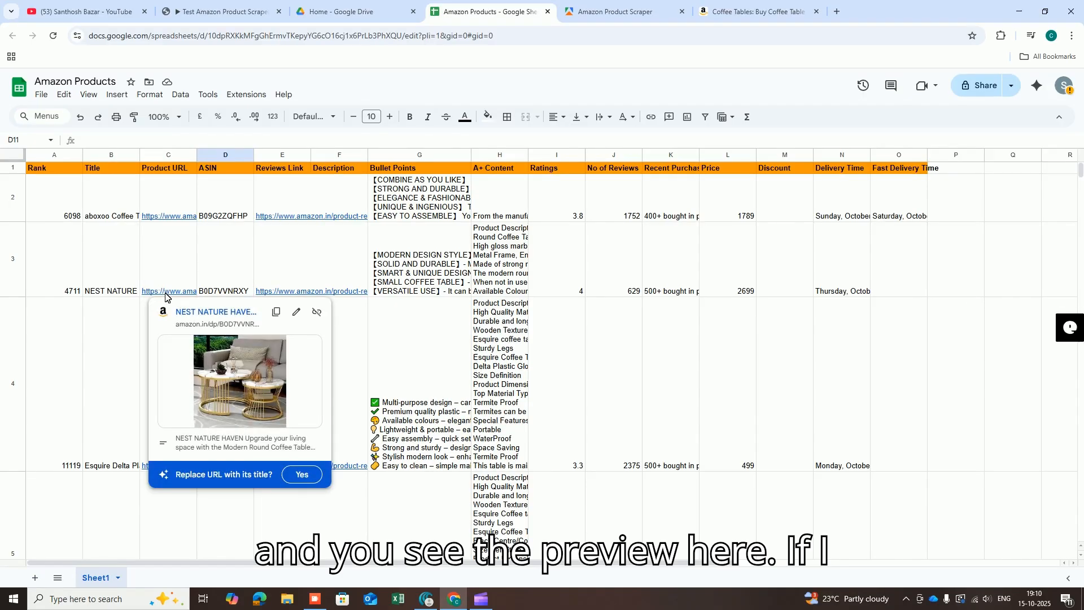
Compare the scraped products with the Coffee Tables listing on Amazon.
click(734, 12)
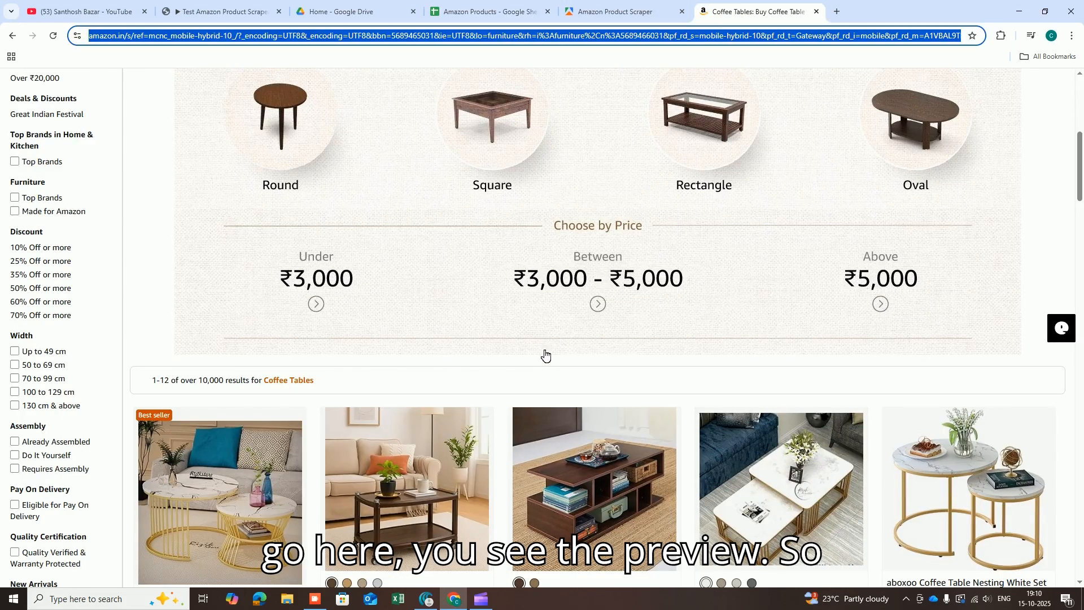
scroll(545, 354, down, 3)
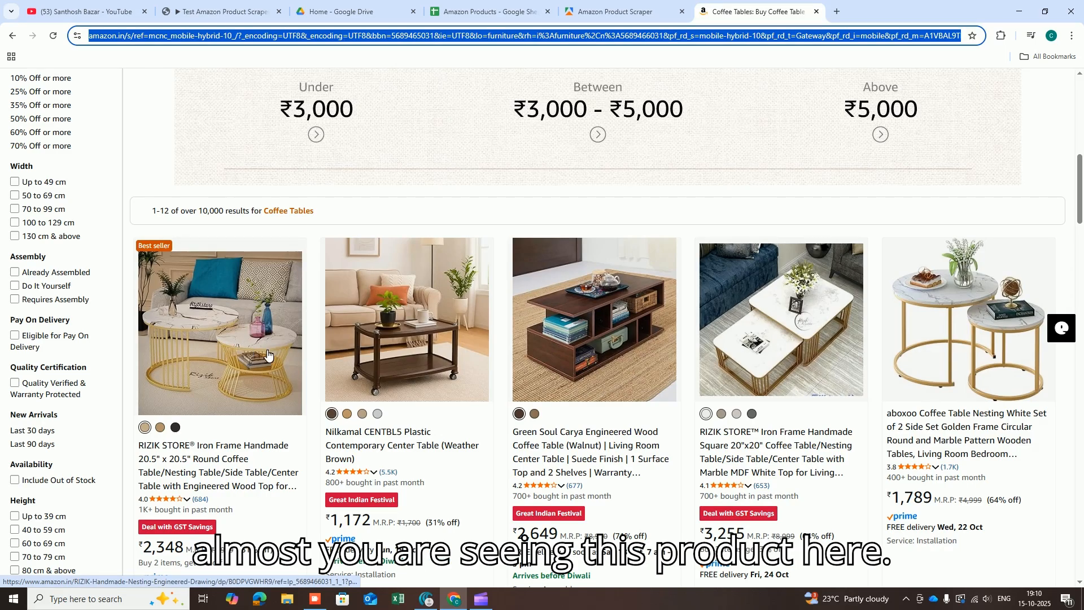
scroll(745, 368, down, 1)
scroll(740, 362, down, 2)
scroll(423, 274, up, 4)
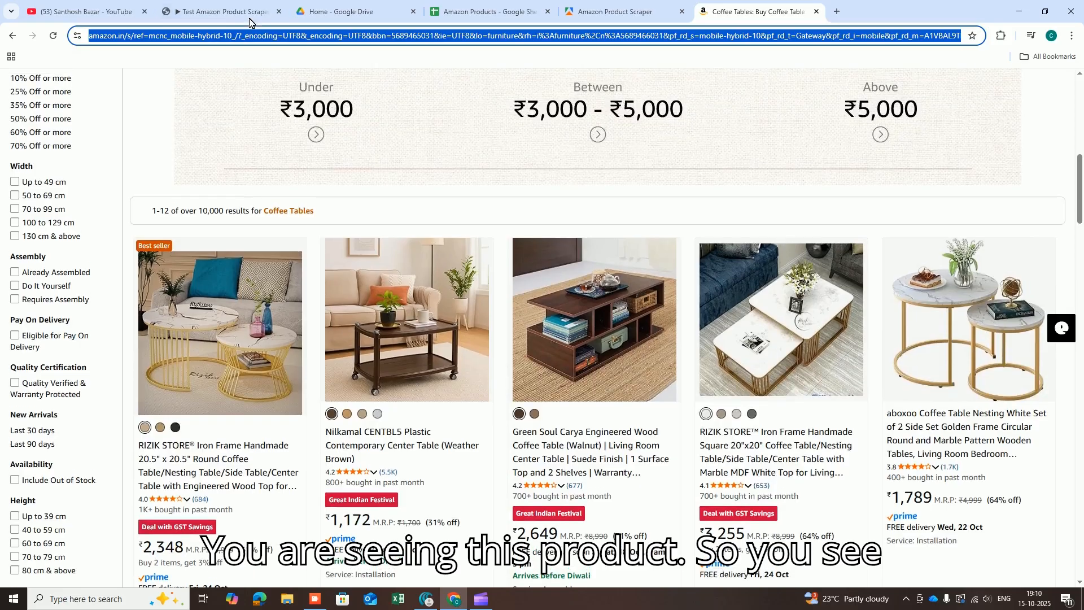
Inspect the rating and number of reviews recorded for the first product in the Amazon Products sheet.
click(262, 12)
click(495, 14)
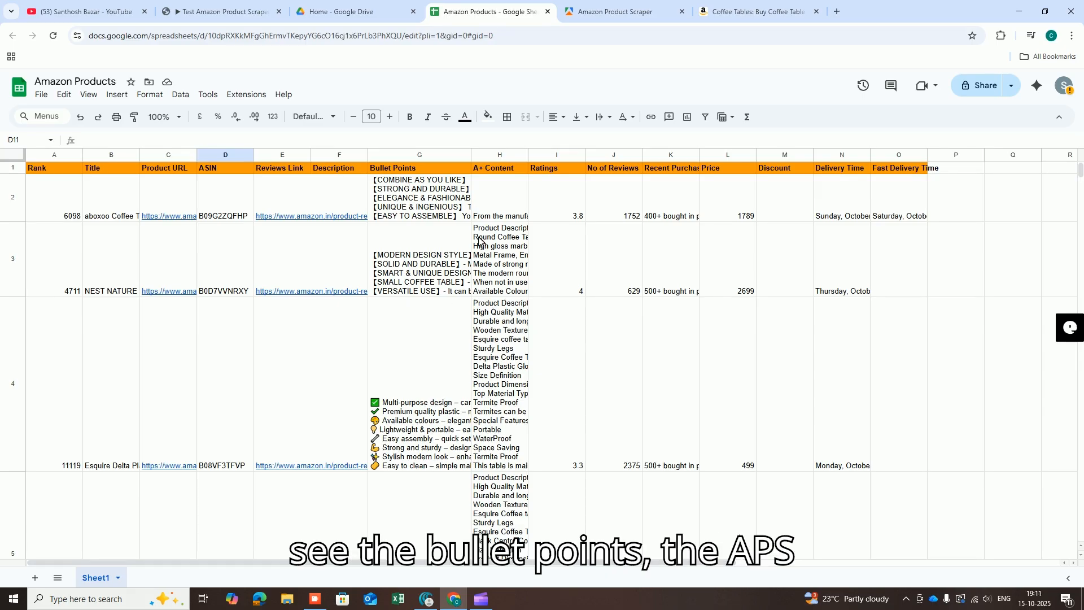
click(570, 207)
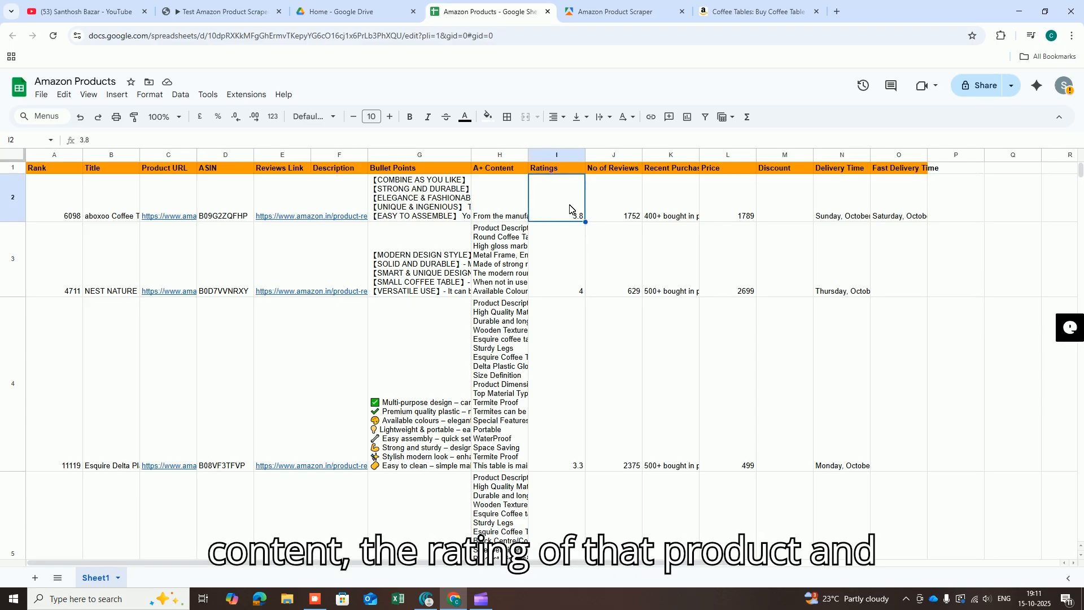
click(615, 212)
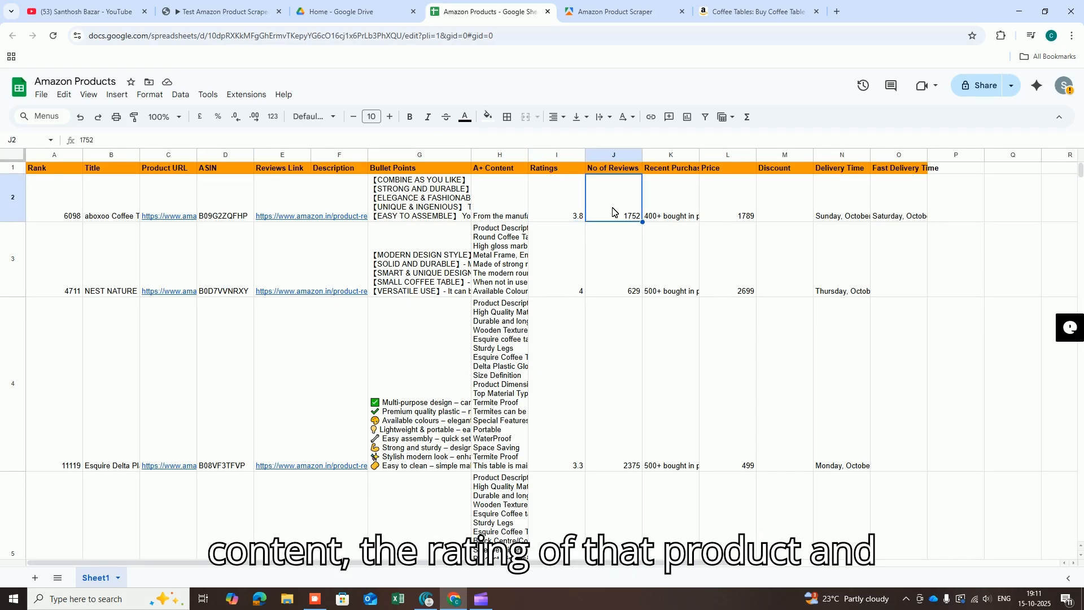
Check the aboxoo coffee table's rating and review breakdown in the Coffee Tables listing on Amazon.
click(746, 11)
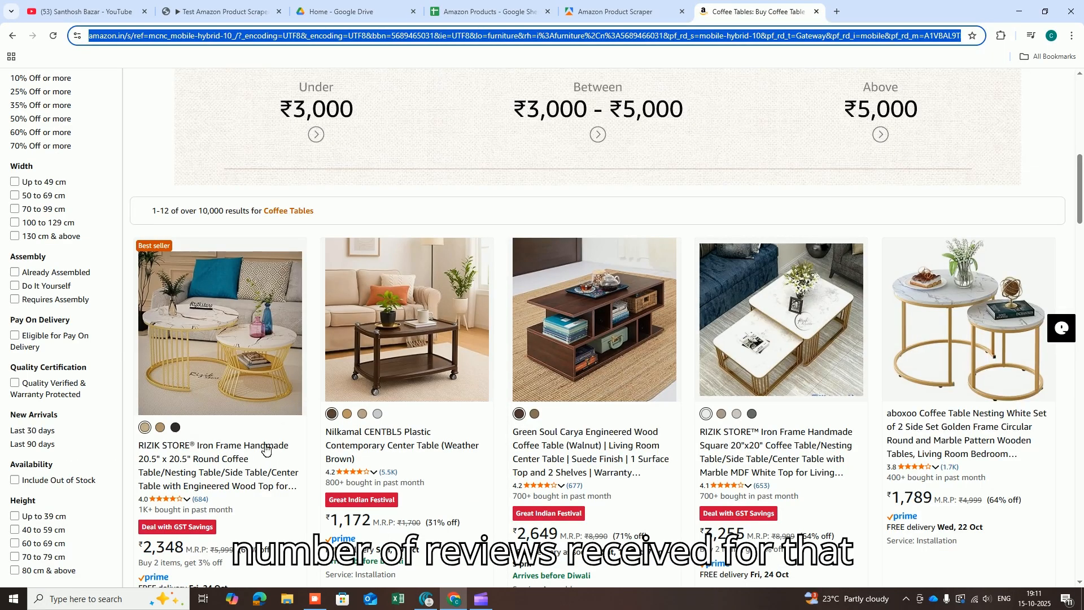
scroll(268, 438, down, 1)
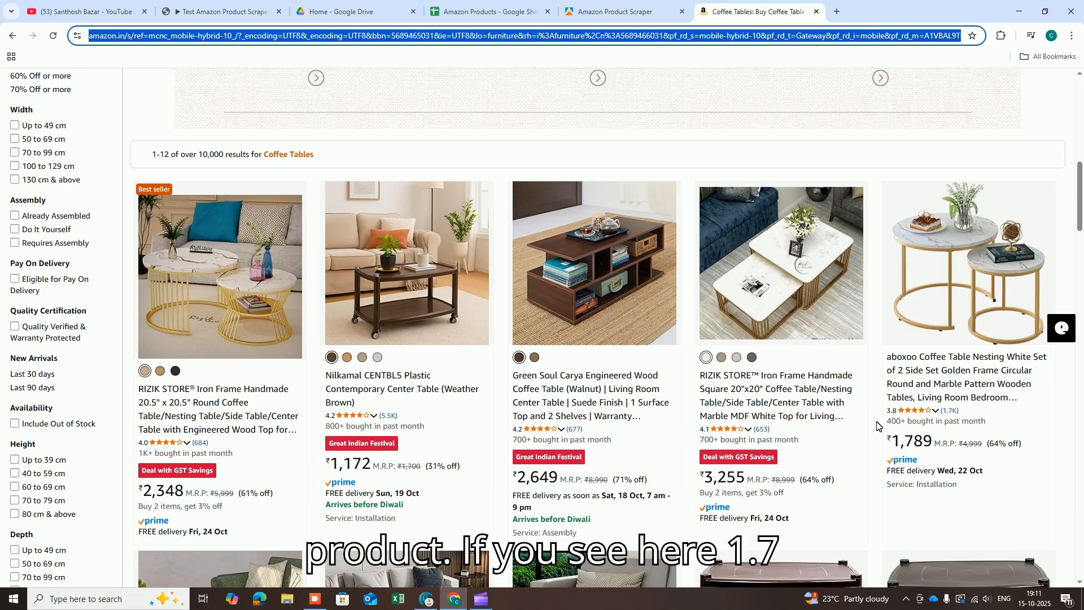
mouse_move(935, 417)
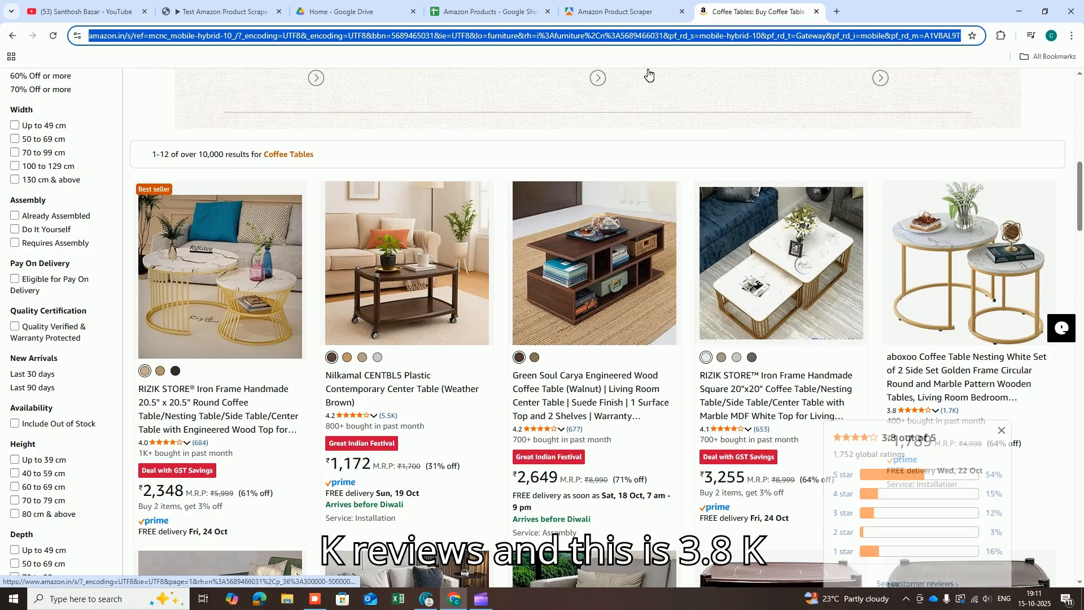
Compare the first product's link preview in the sheet with its Amazon listing, and return to the Test Amazon Product Scraper workflow in n8n.
click(444, 20)
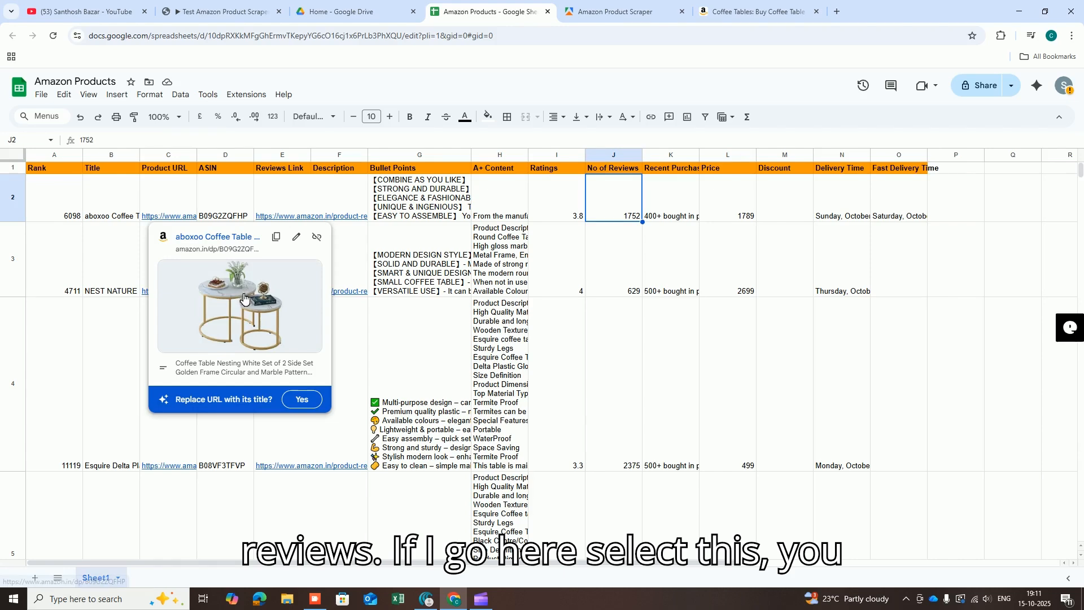
click(734, 9)
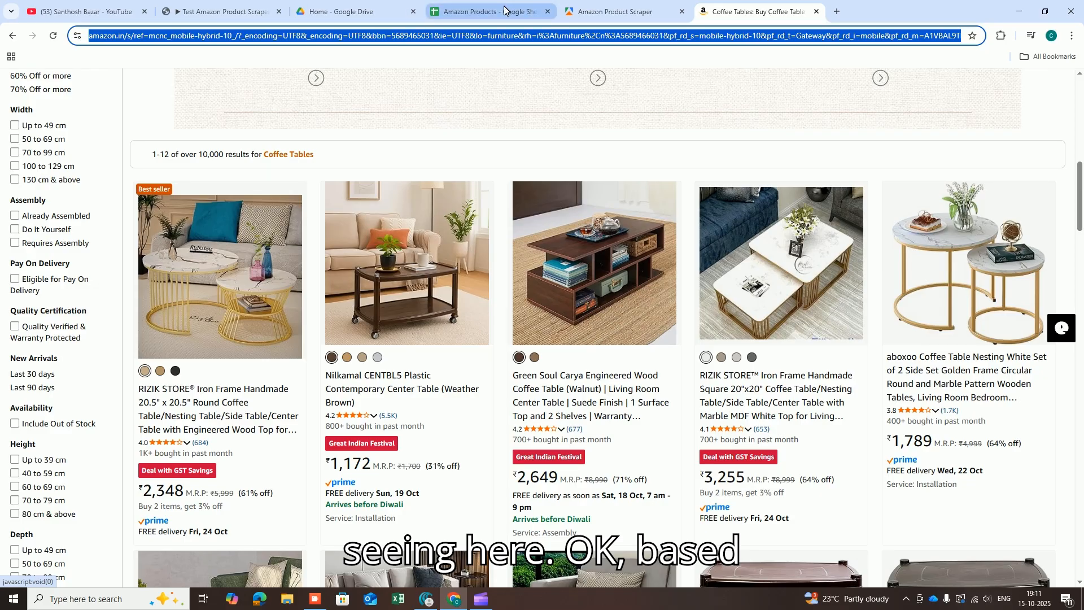
click(485, 15)
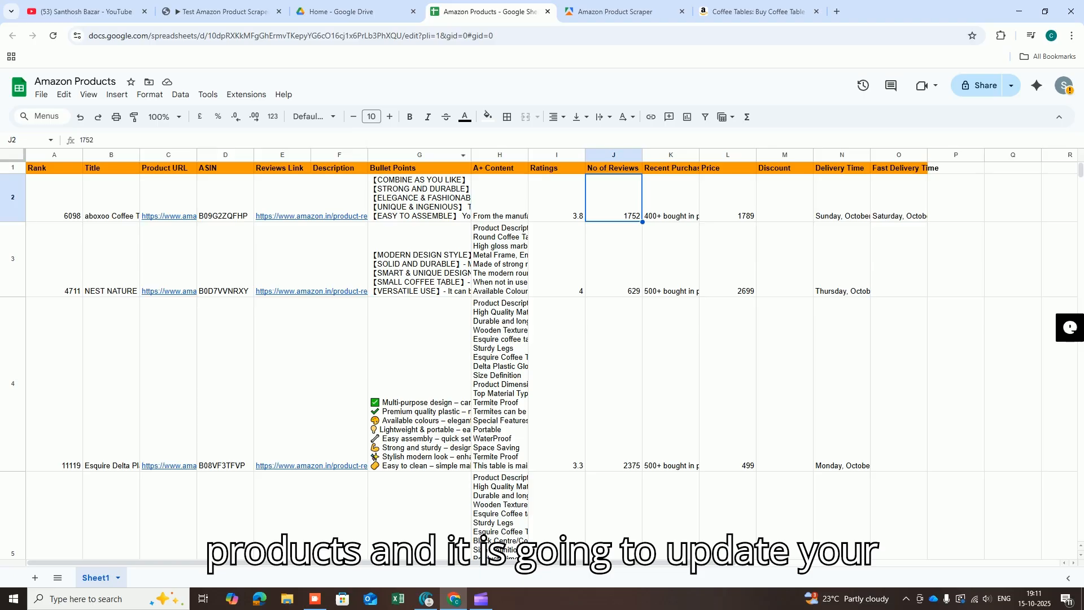
click(223, 11)
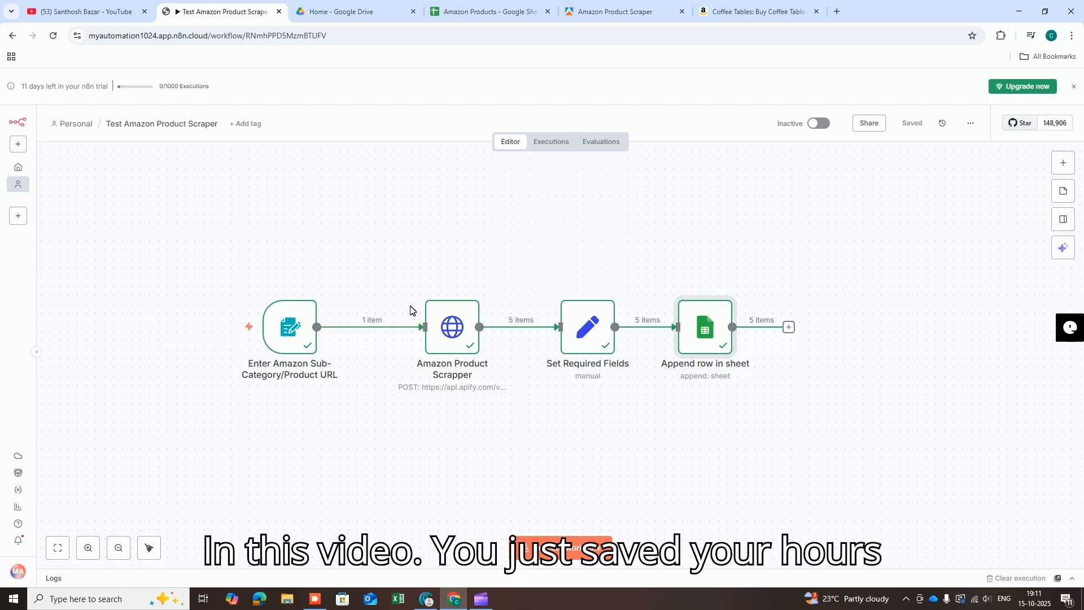
mouse_move(435, 298)
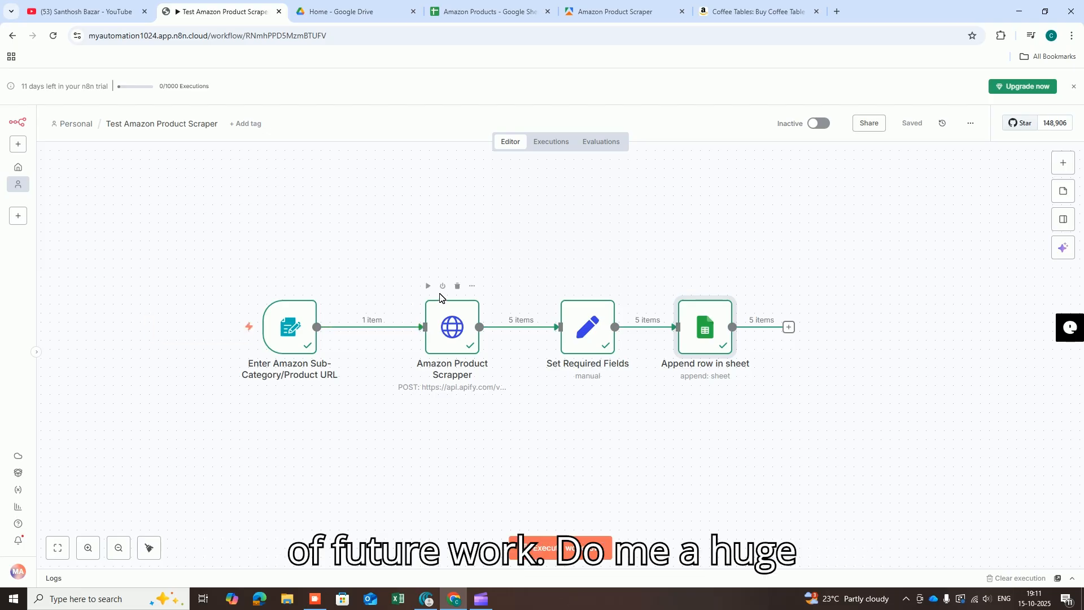